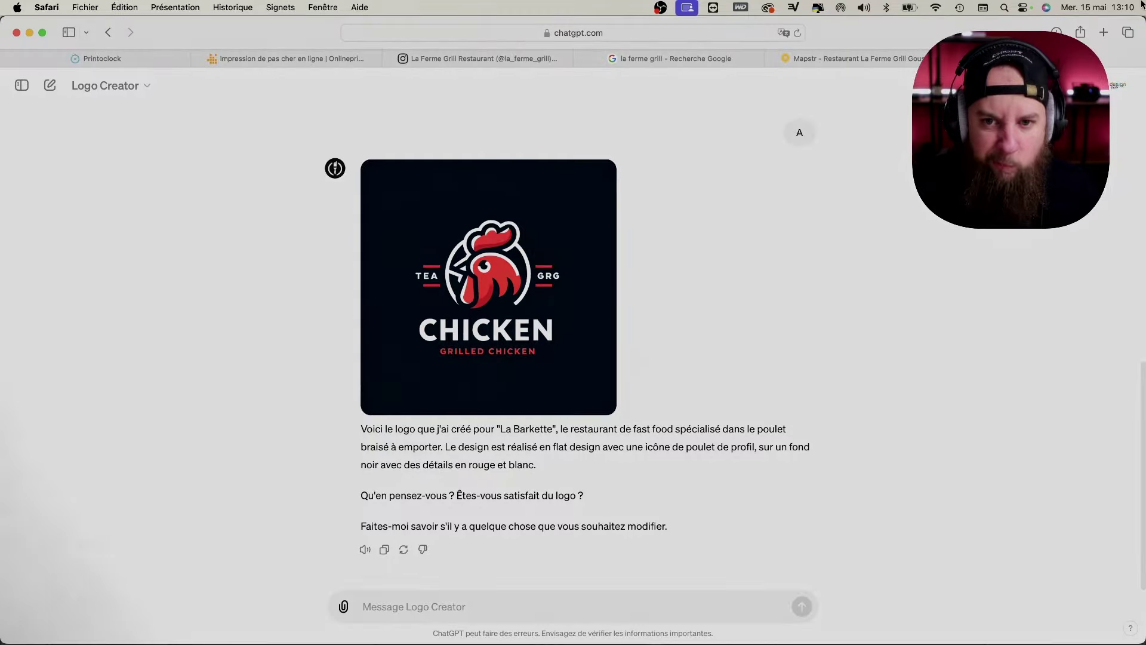
Search Google for 'ral rouge' and copy the io-Box RAL red shades chart image.
type("r")
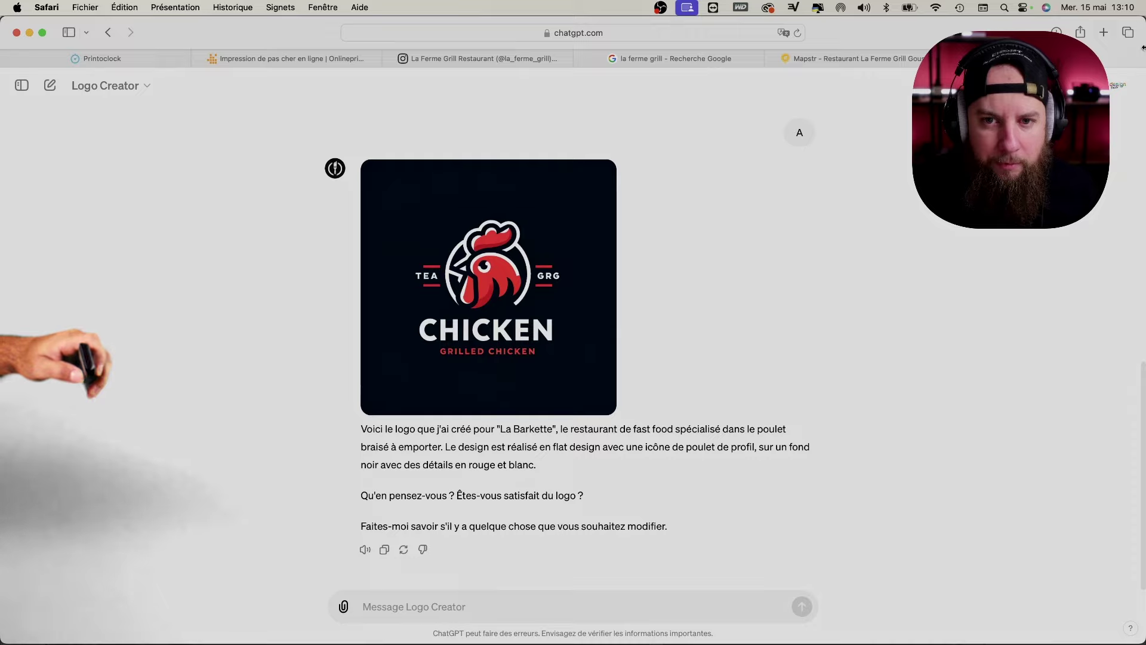
type("ral r")
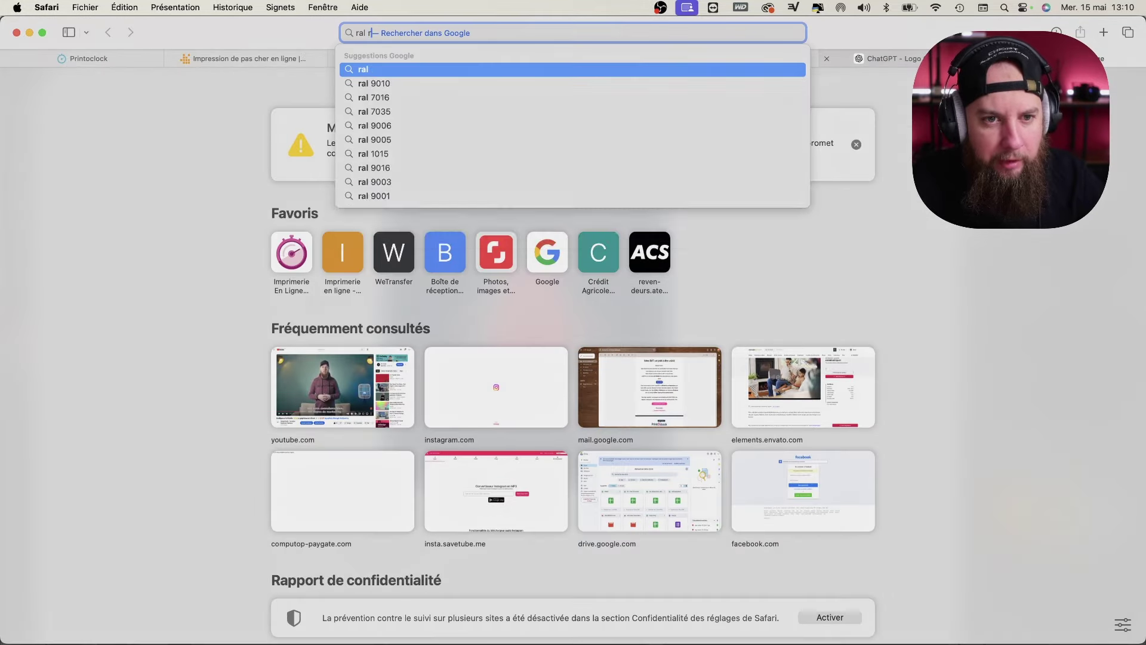
type("ouge")
key("Return")
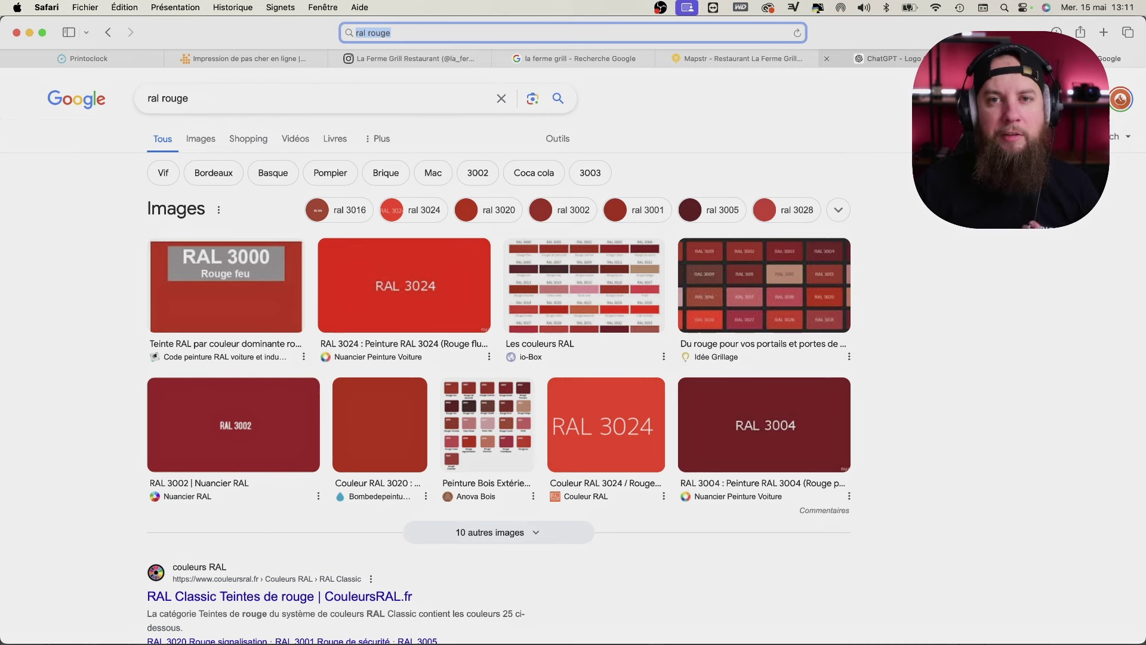
left_click(567, 291)
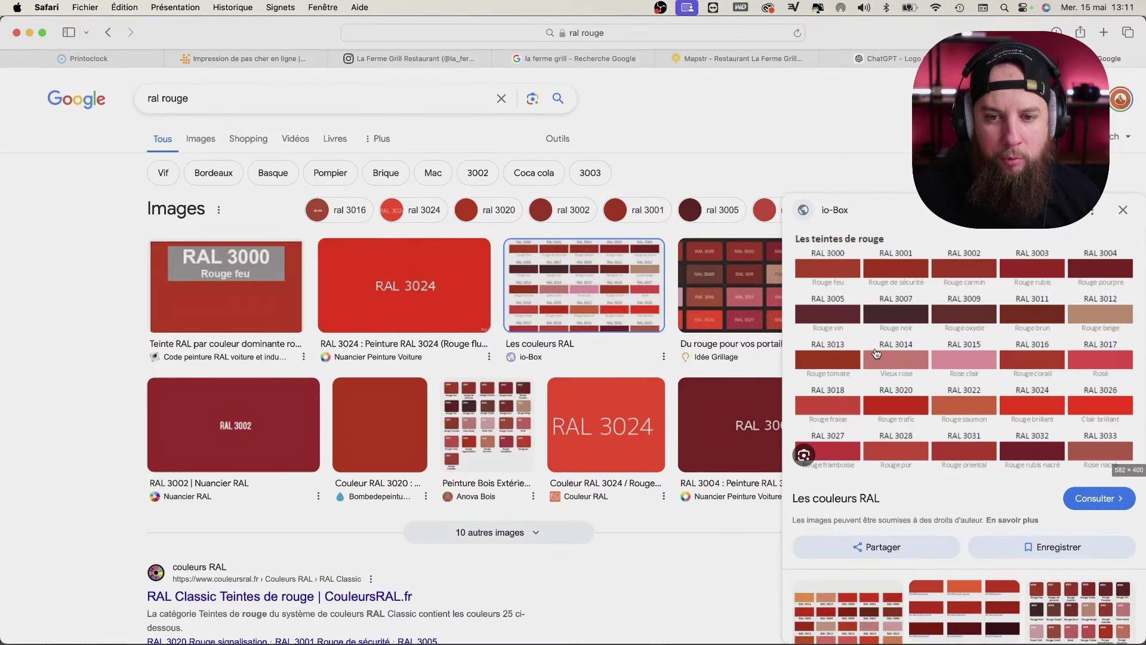
right_click(875, 353)
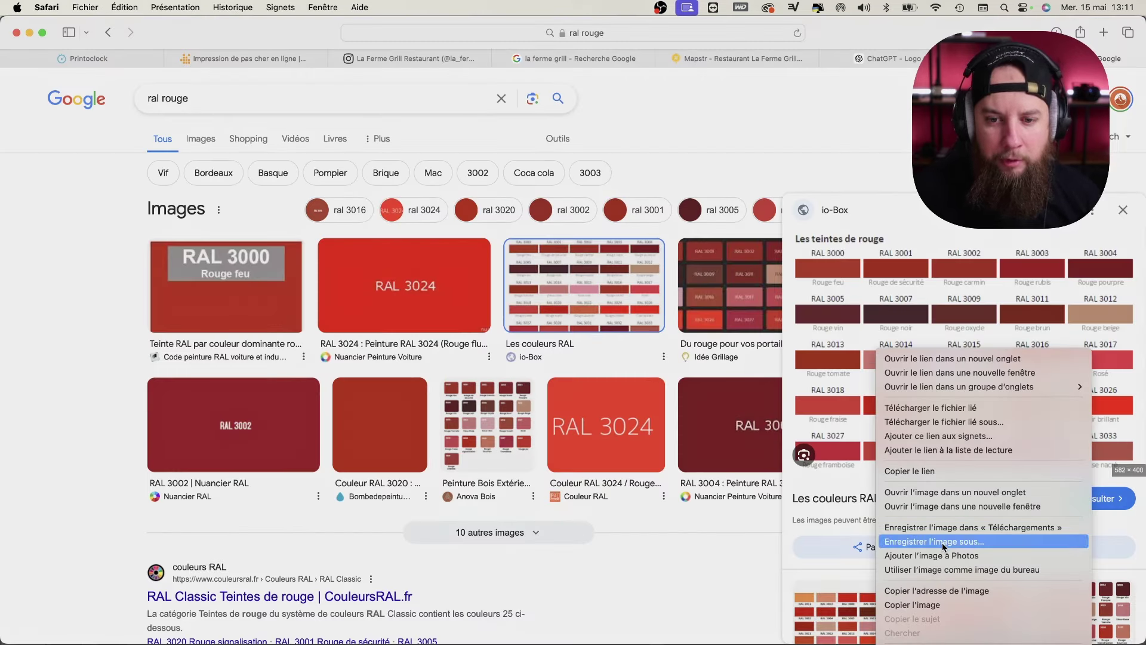
left_click(912, 604)
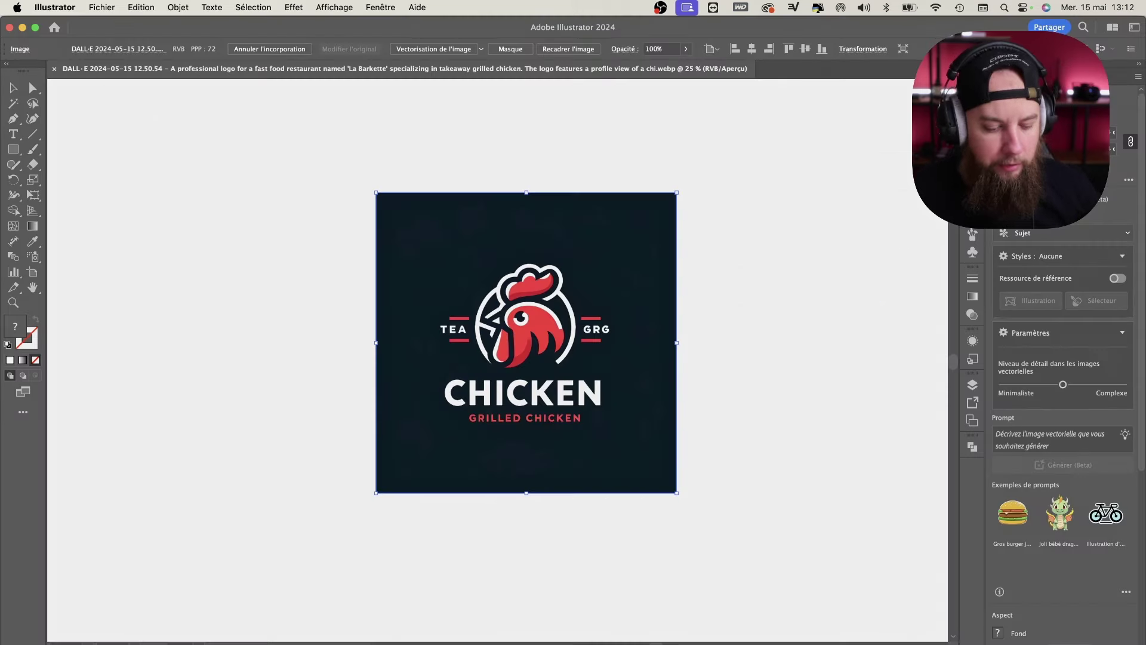
Paste the RAL red shades chart into Illustrator at the canvas's top-left.
key("super+v")
left_click_drag(508, 355, 196, 145)
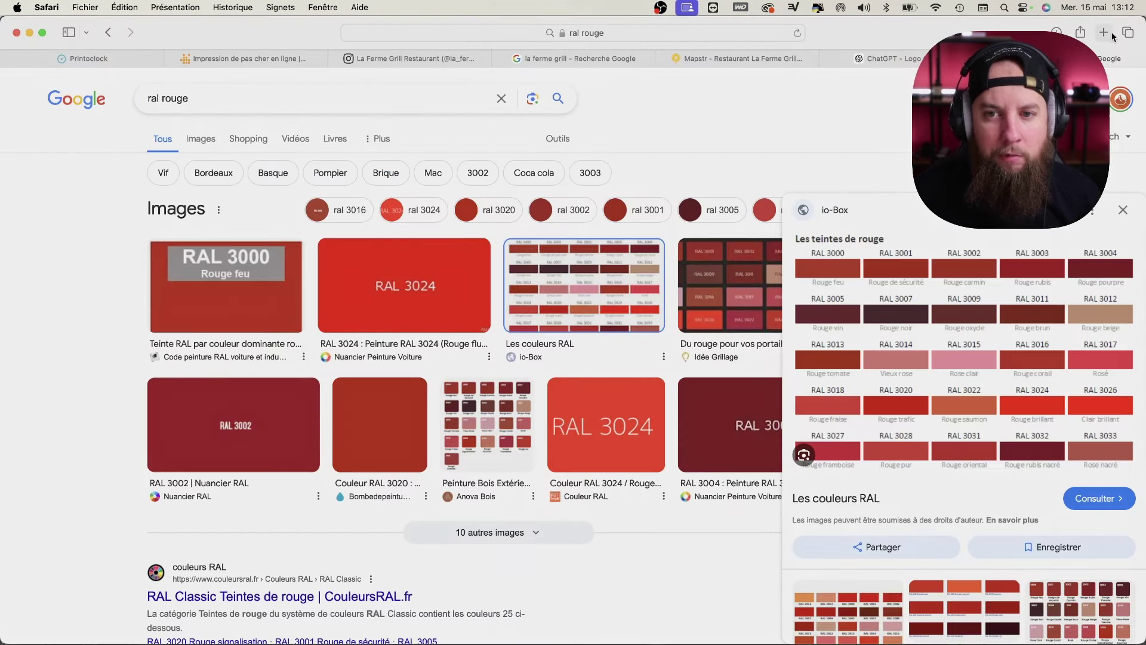
left_click(1104, 33)
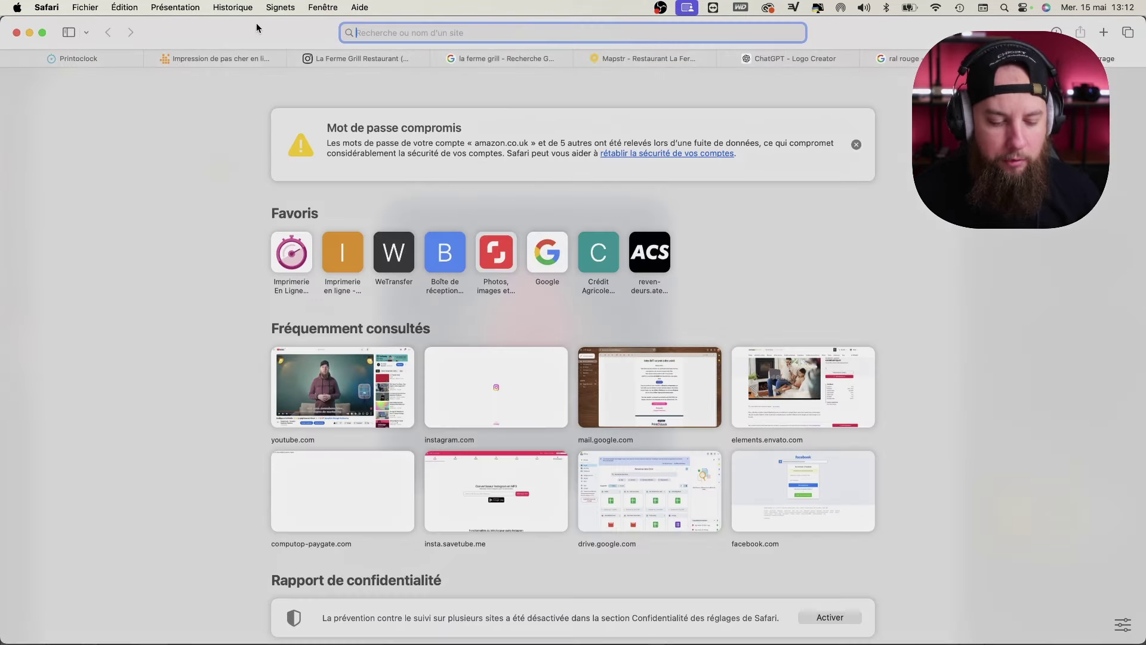
Search Shutterstock for 'flame icon' limited to vector images.
type("shutterstock.com")
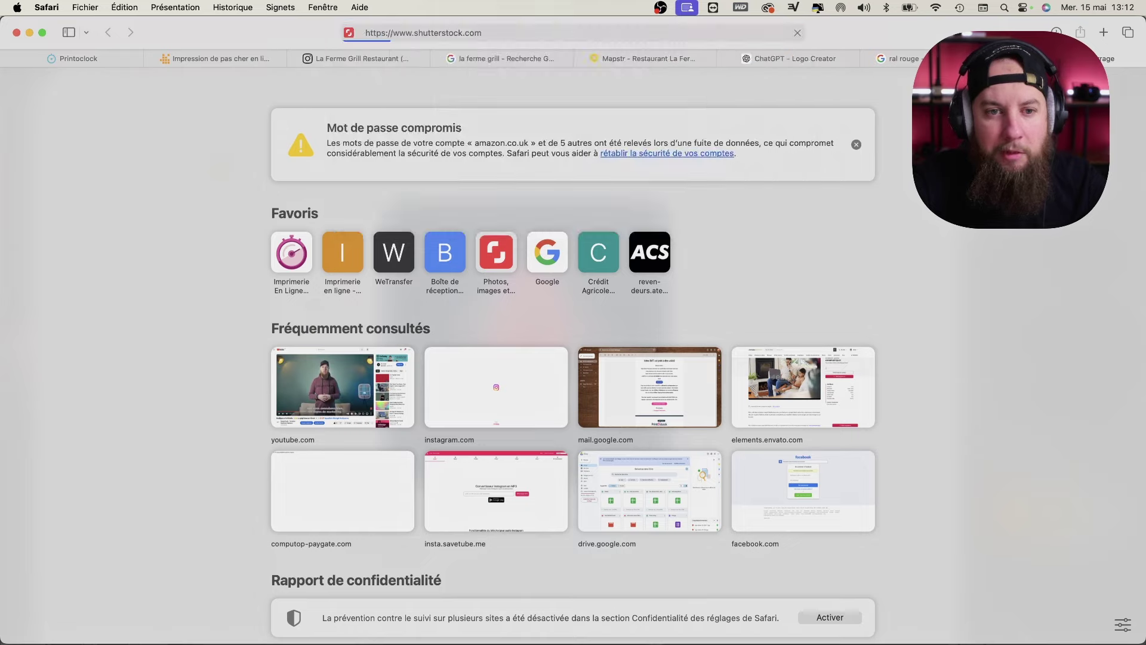
key("Return")
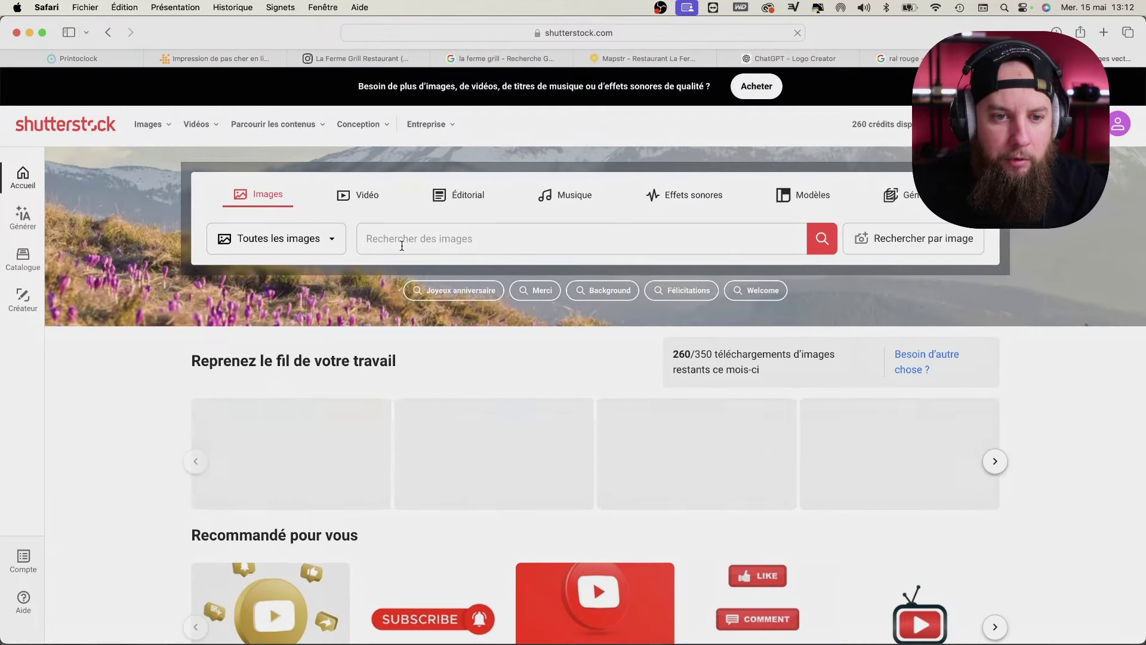
type("f")
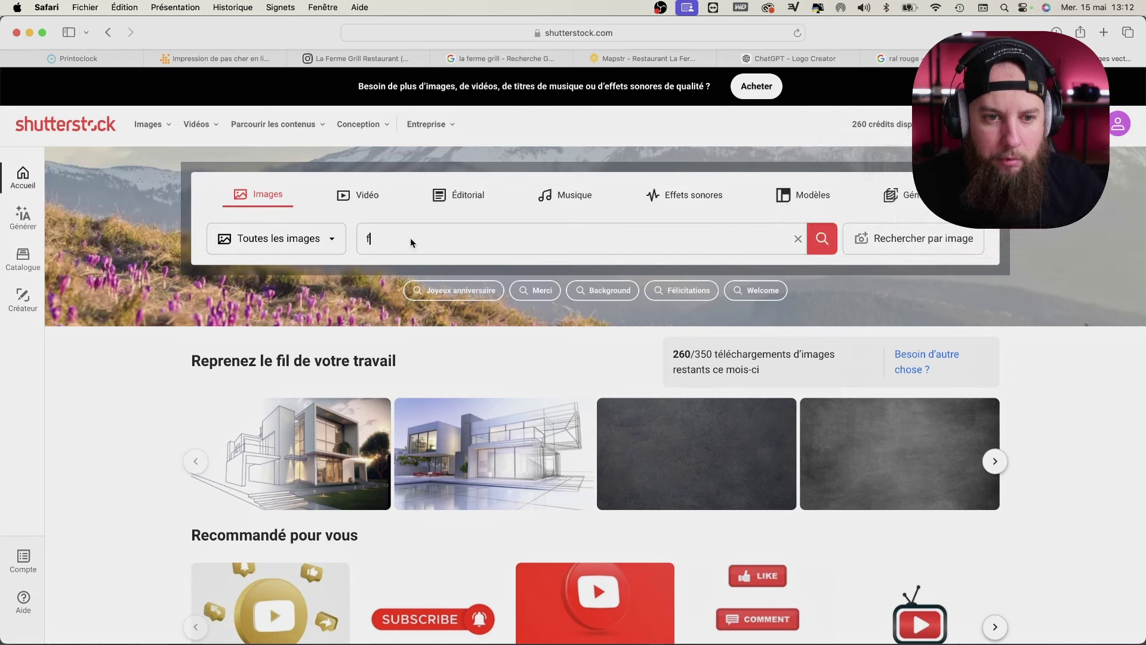
type("lamme ")
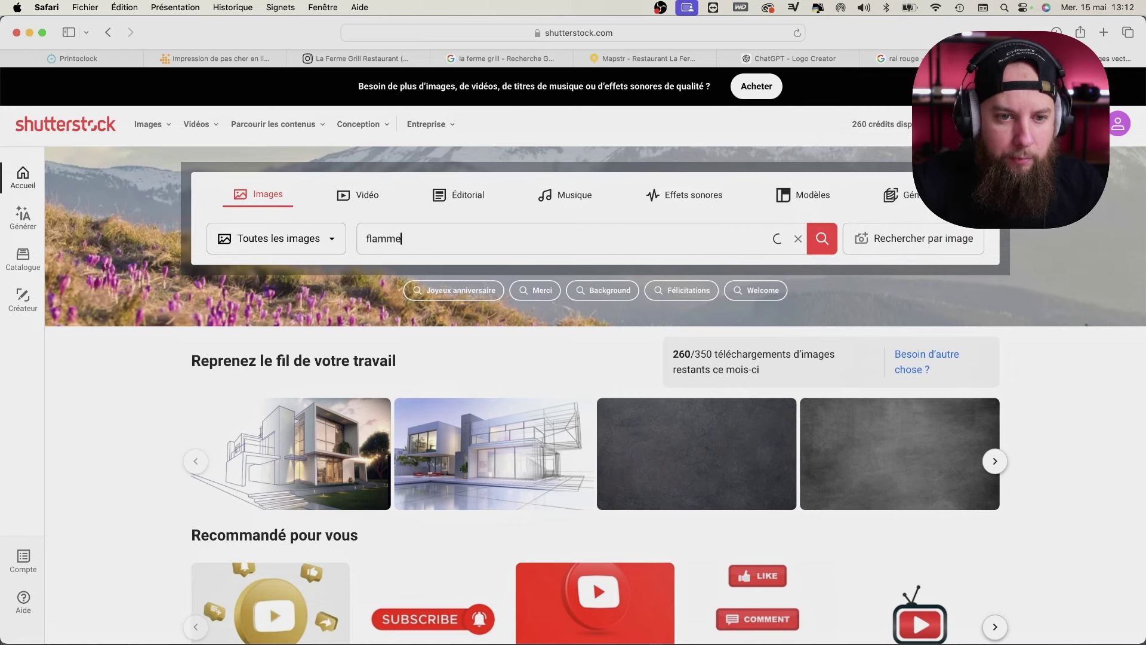
type("i")
key("BackSpace")
key("BackSpace")
key("BackSpace")
key("BackSpace")
type("e icon")
left_click(333, 238)
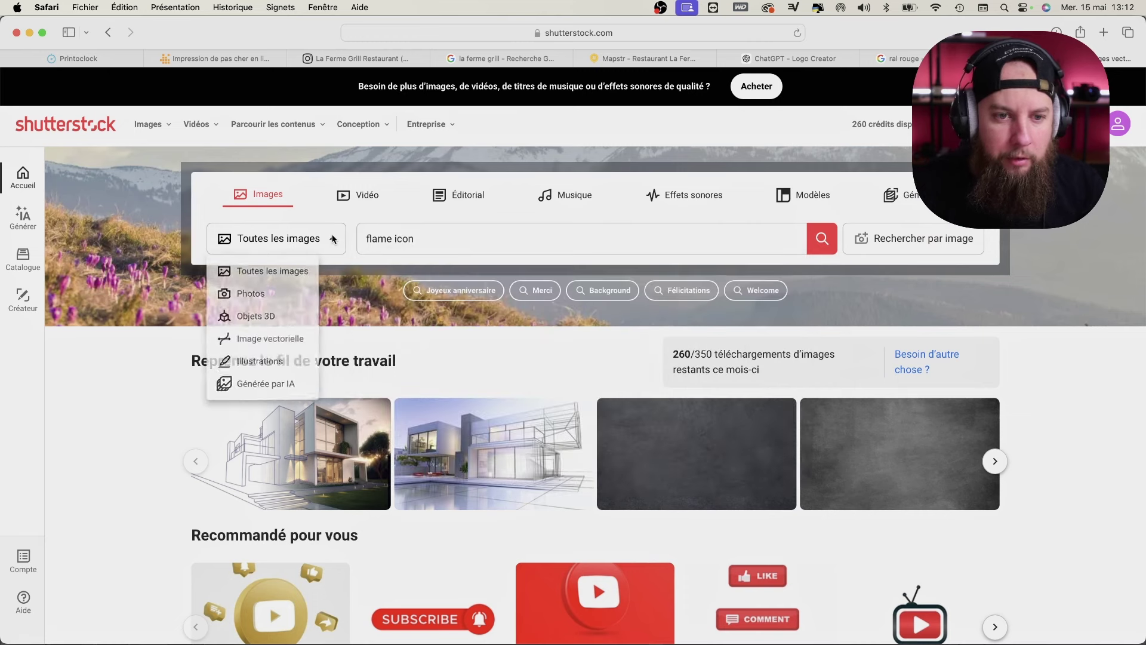
left_click(251, 344)
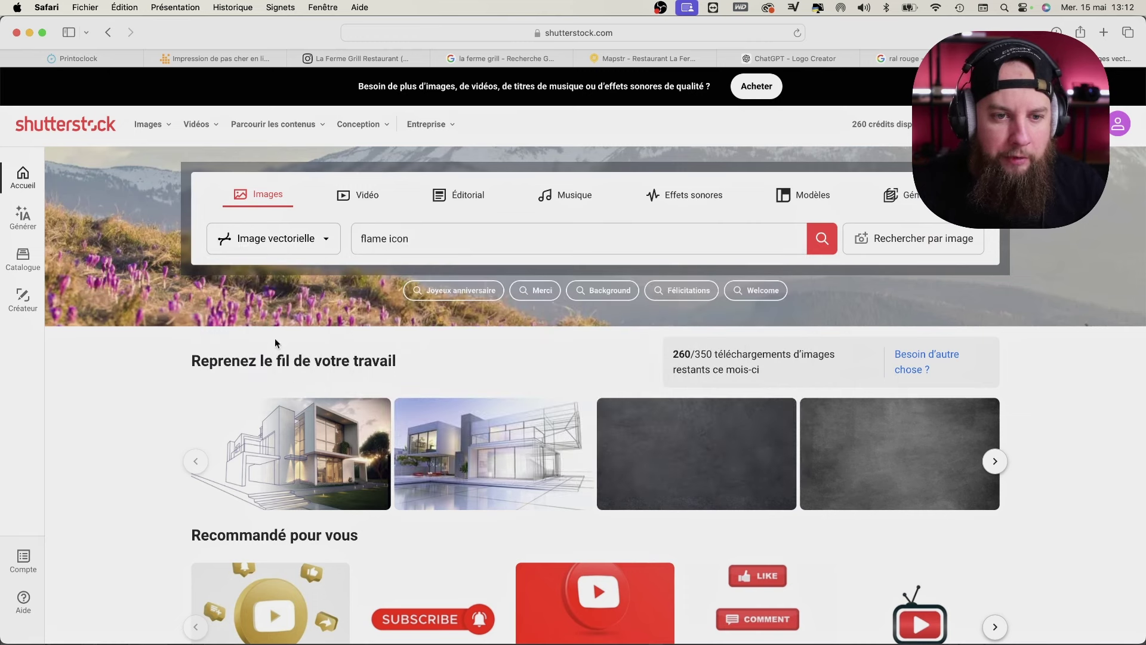
left_click(821, 239)
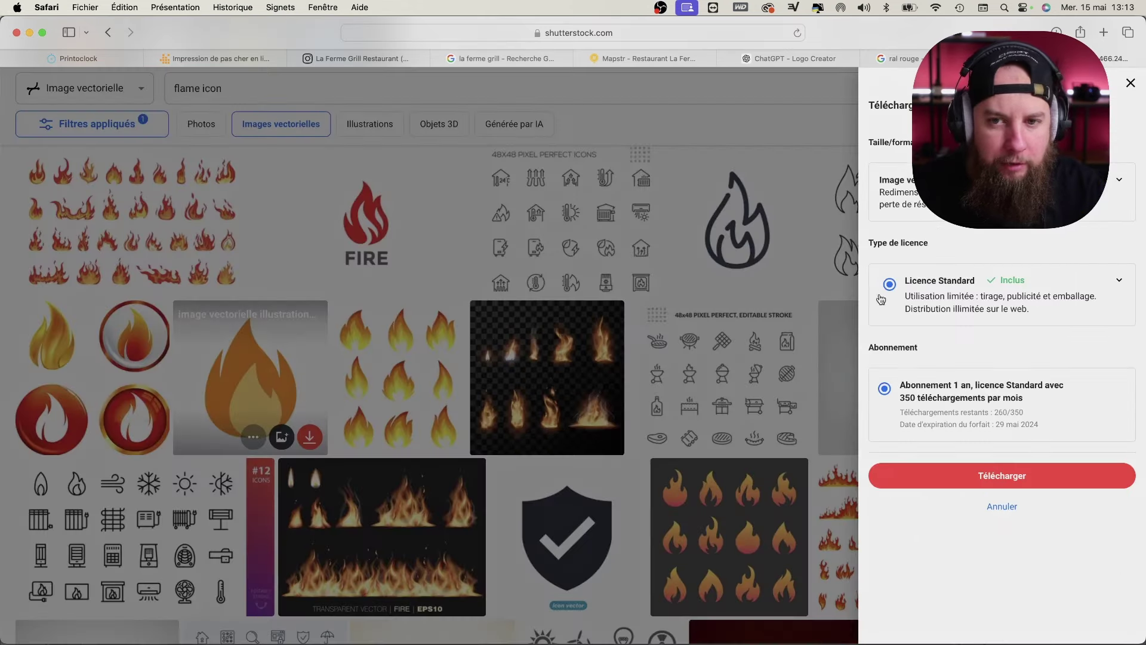
Download a flame vector and open its EPS file in Illustrator.
left_click(963, 489)
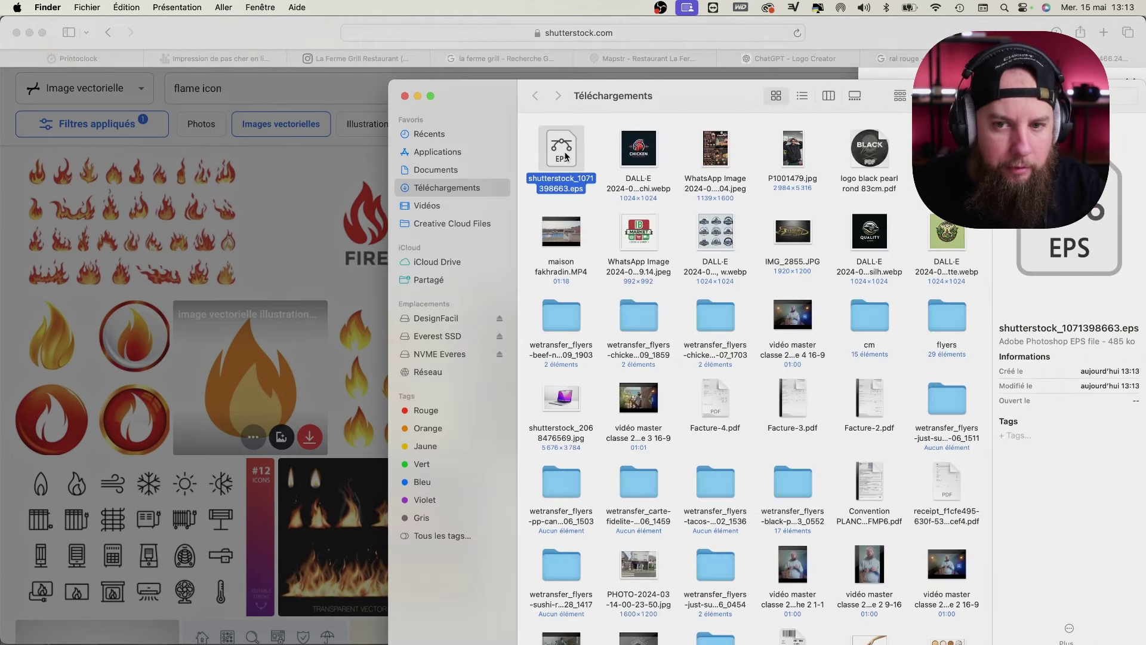
right_click(566, 154)
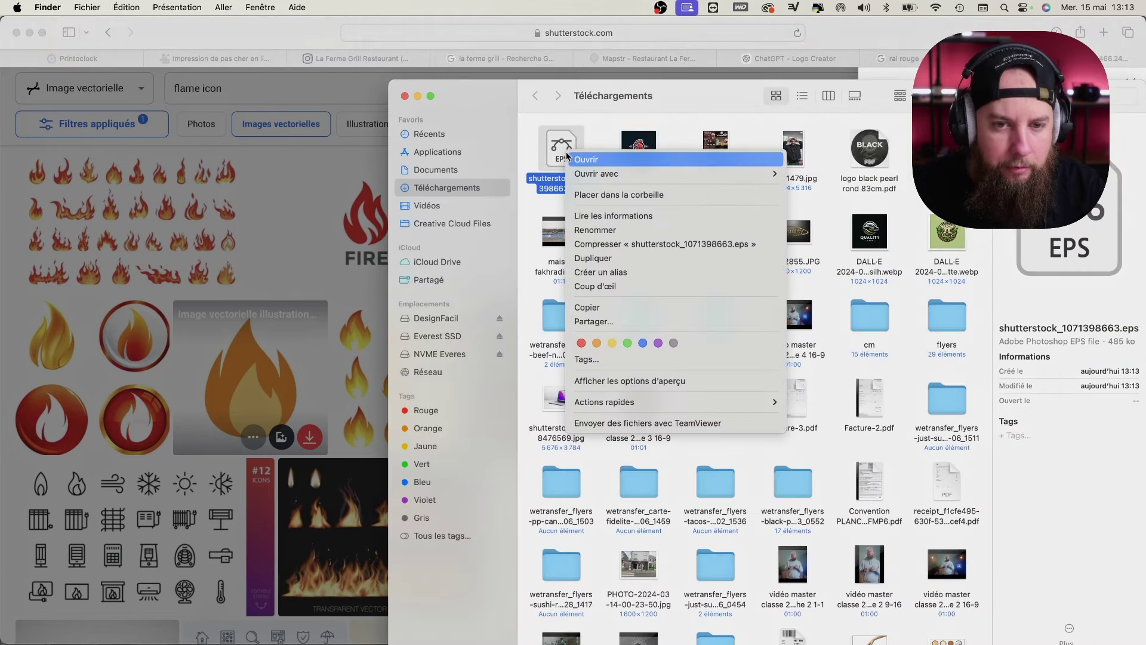
mouse_move(609, 174)
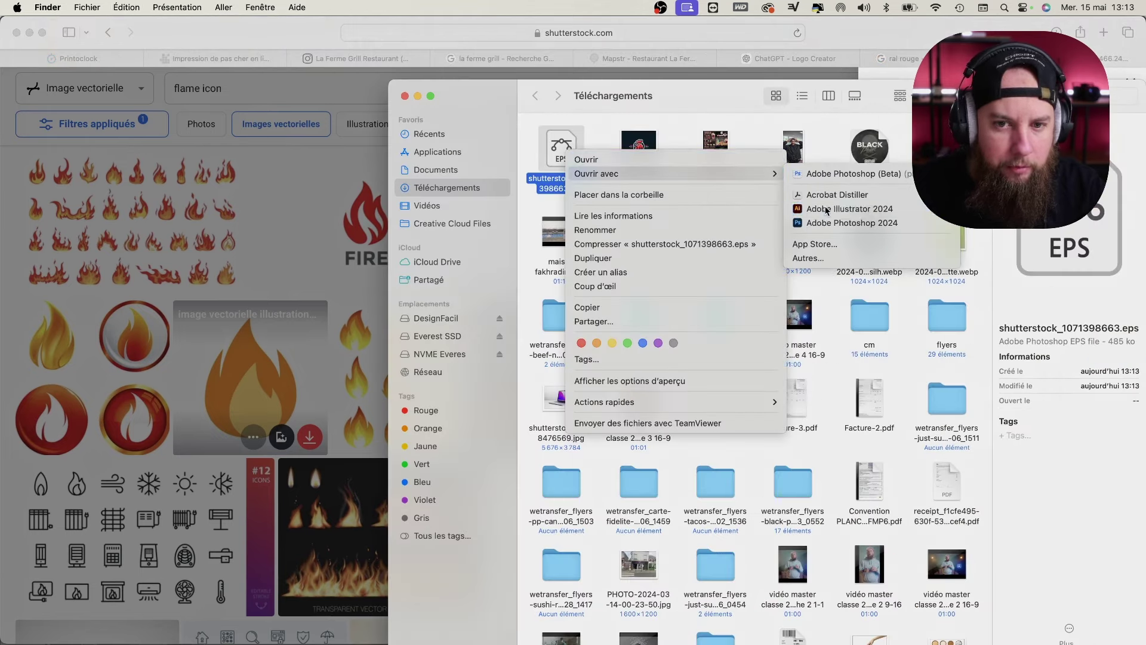
left_click(826, 208)
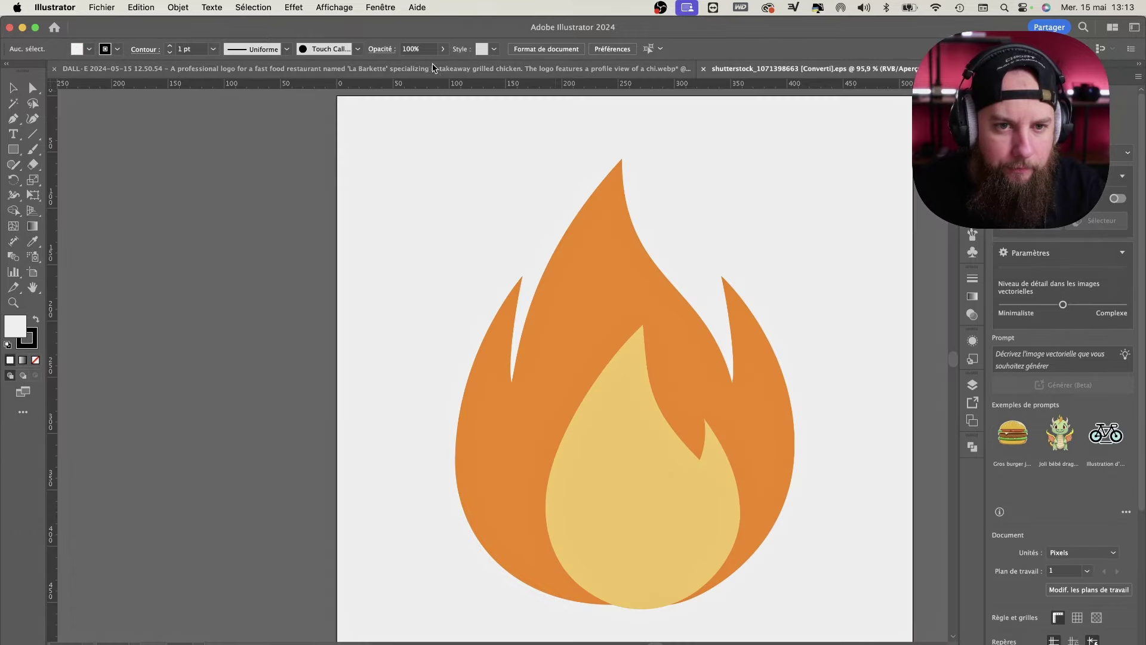
Duplicate the chicken logo image to its right and reselect the left original.
left_click(433, 68)
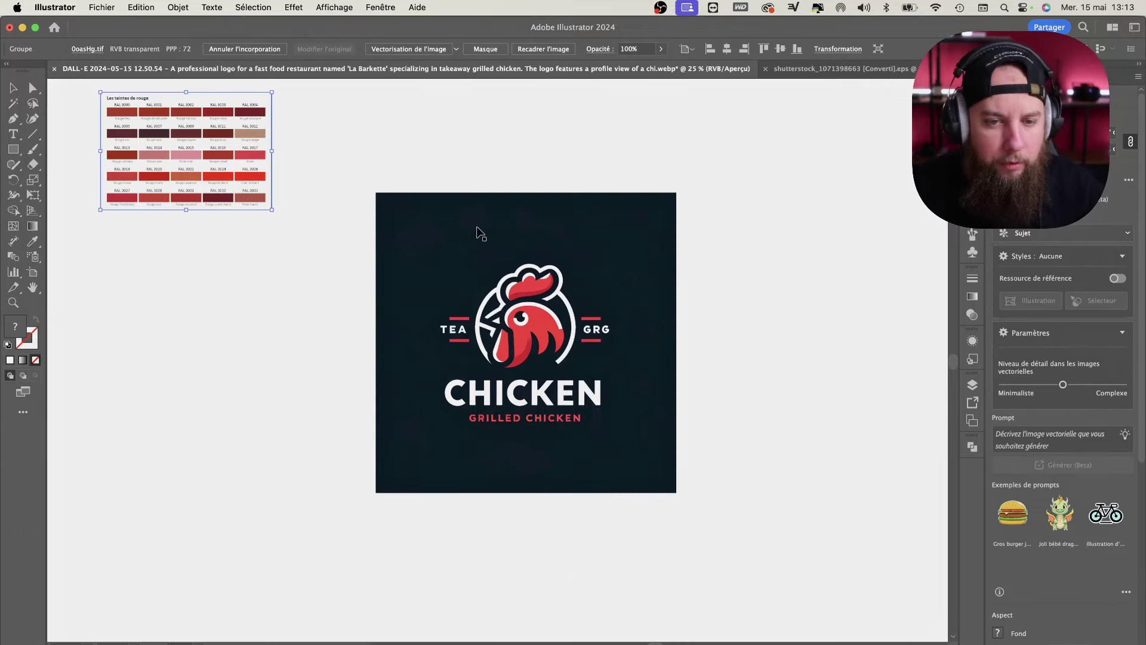
left_click(477, 235)
scroll(477, 234, "down", 1)
left_click_drag(474, 267, 726, 266, "alt")
left_click(503, 267)
scroll(505, 265, "up", 1)
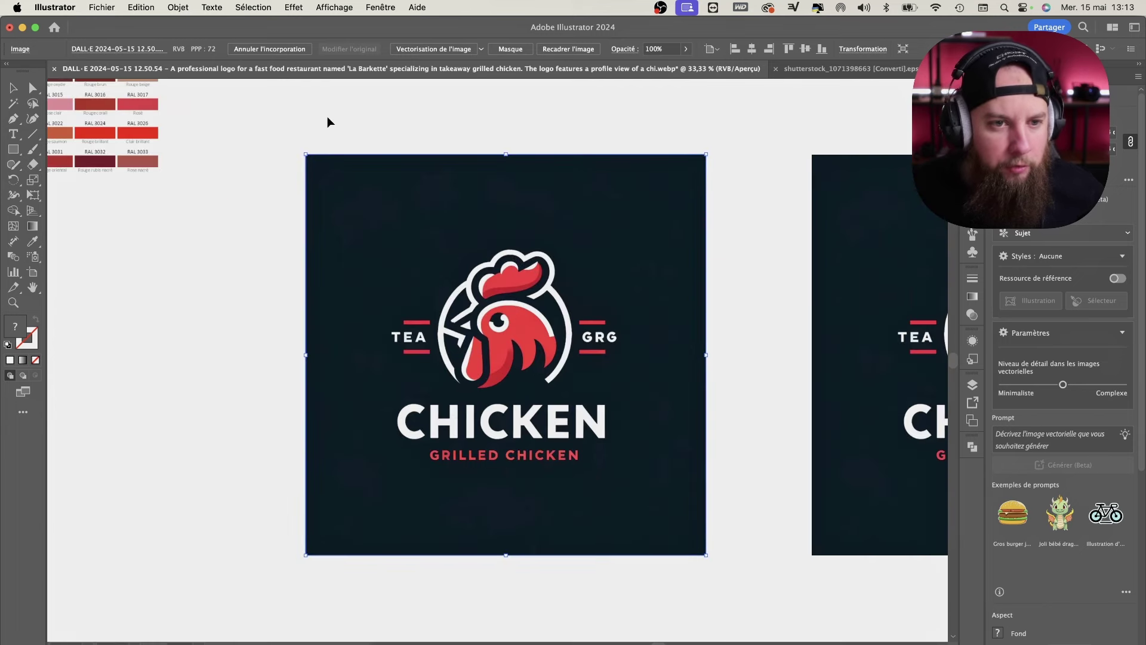
Image Trace the left logo in colour mode with 2 px noise, then expand it.
left_click(410, 50)
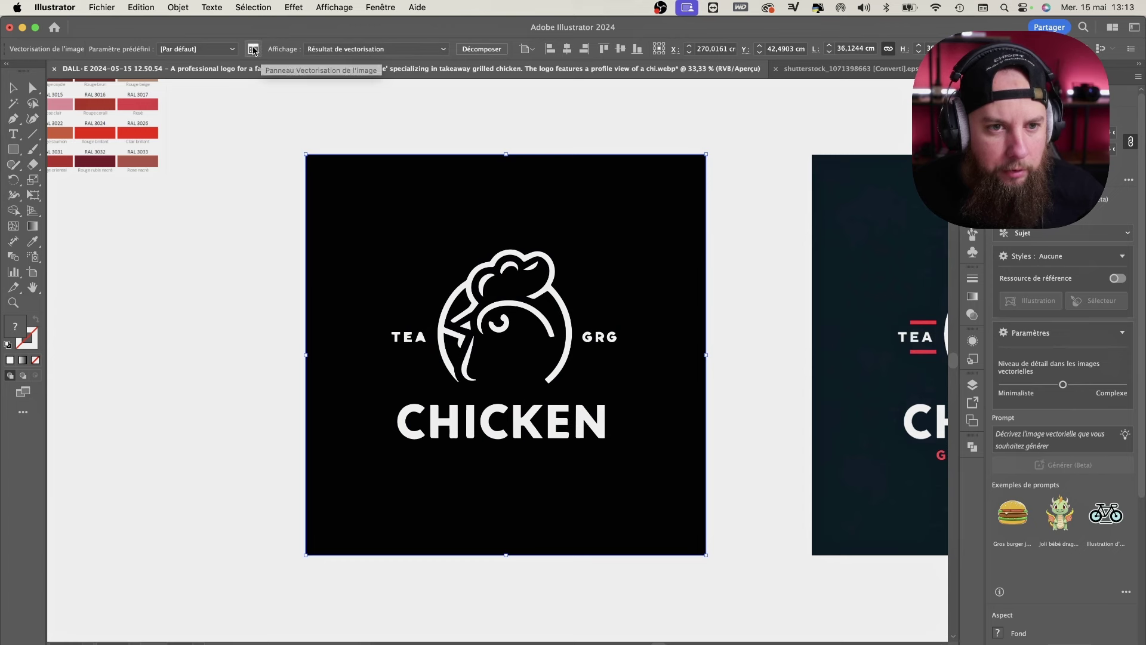
left_click(253, 50)
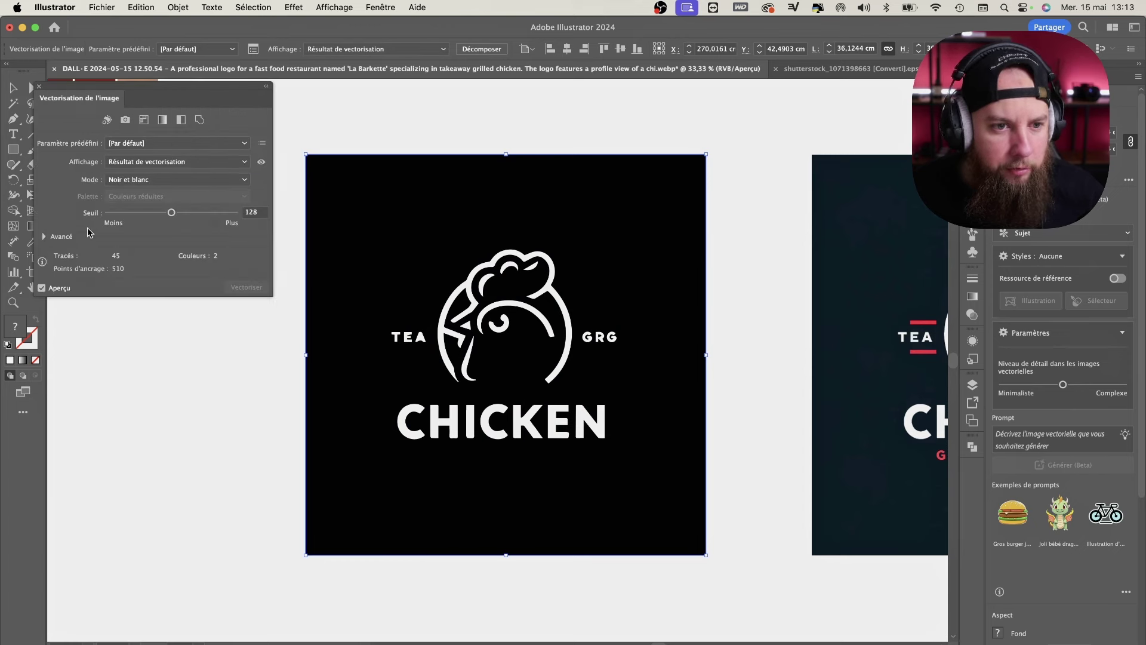
left_click(128, 180)
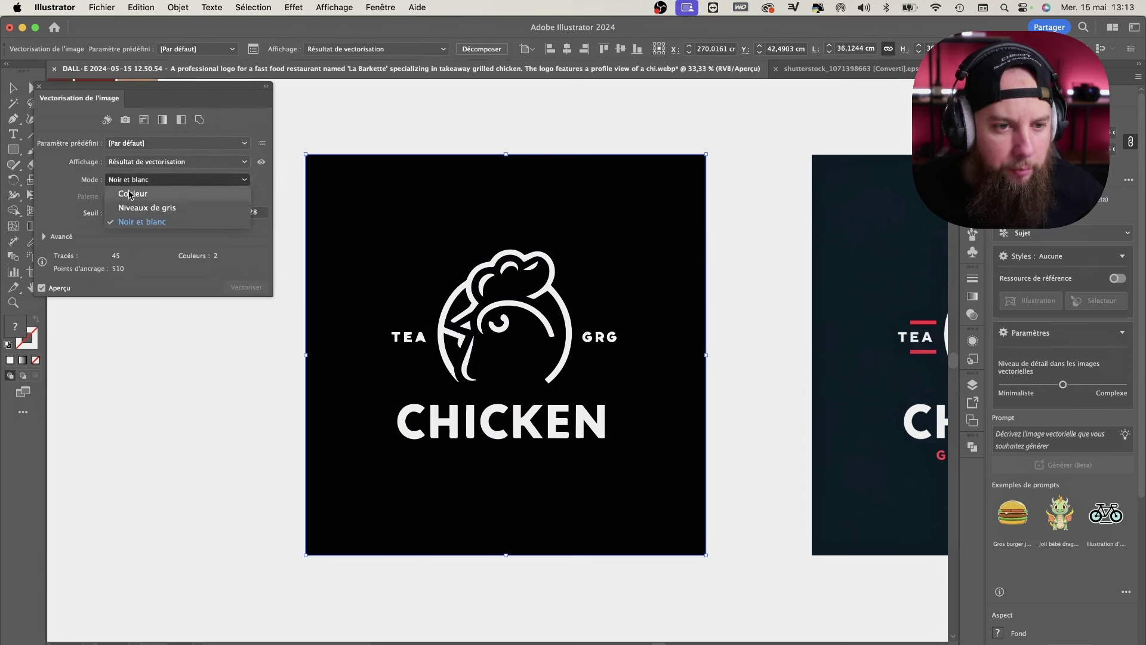
left_click(129, 194)
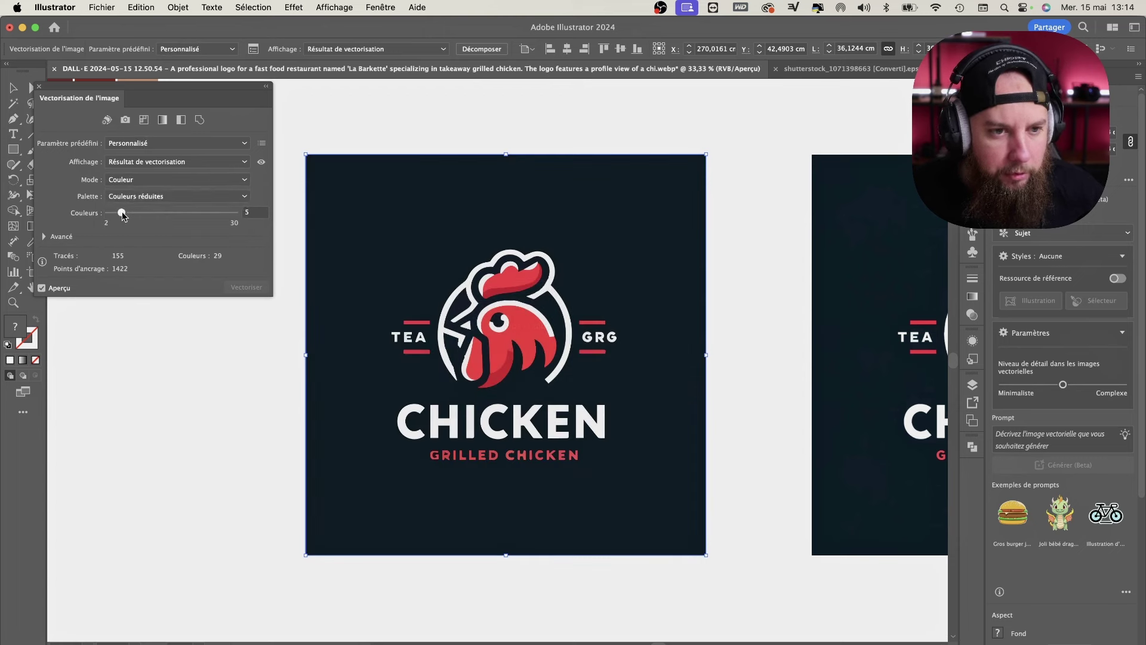
left_click_drag(119, 218, 120, 219)
left_click(60, 237)
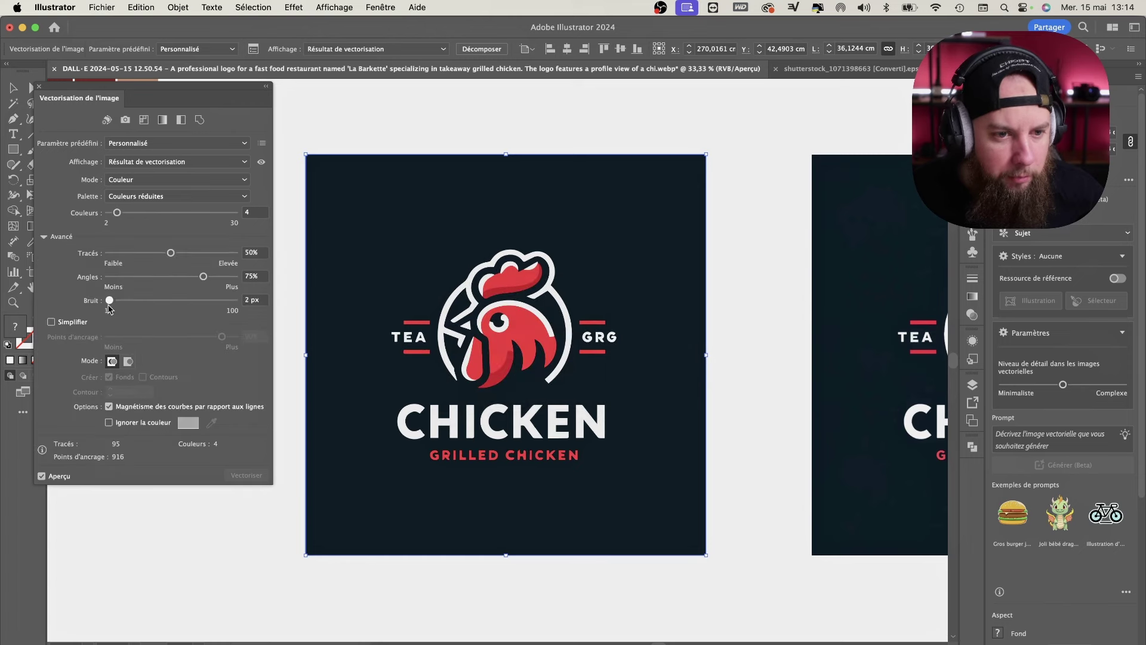
left_click_drag(109, 309, 109, 308)
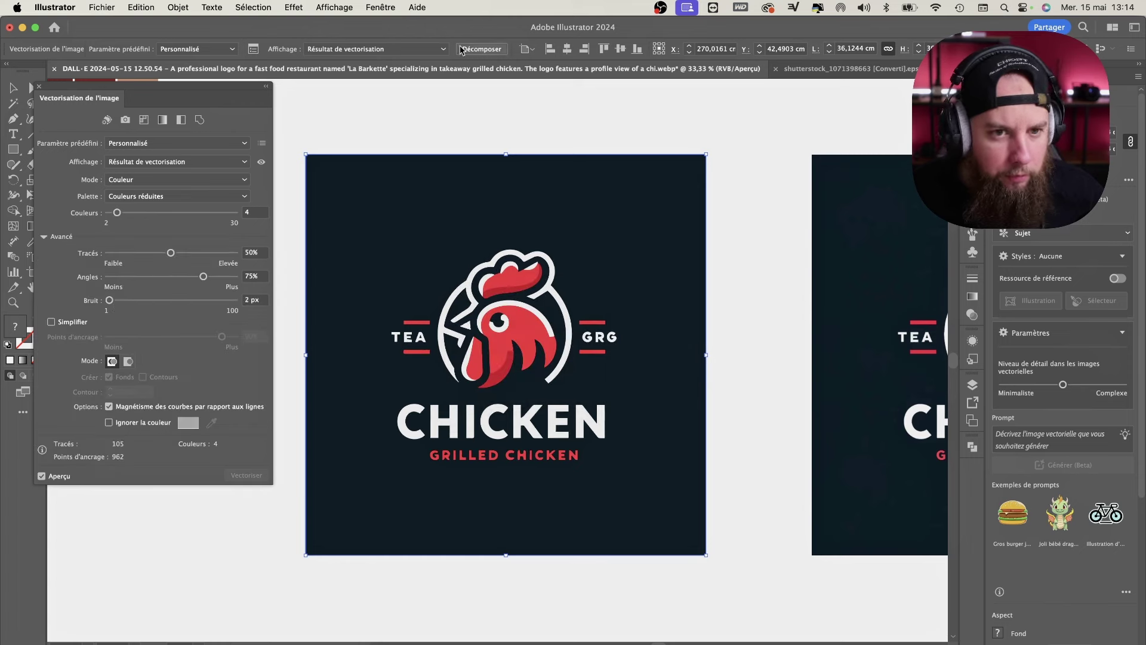
left_click(481, 49)
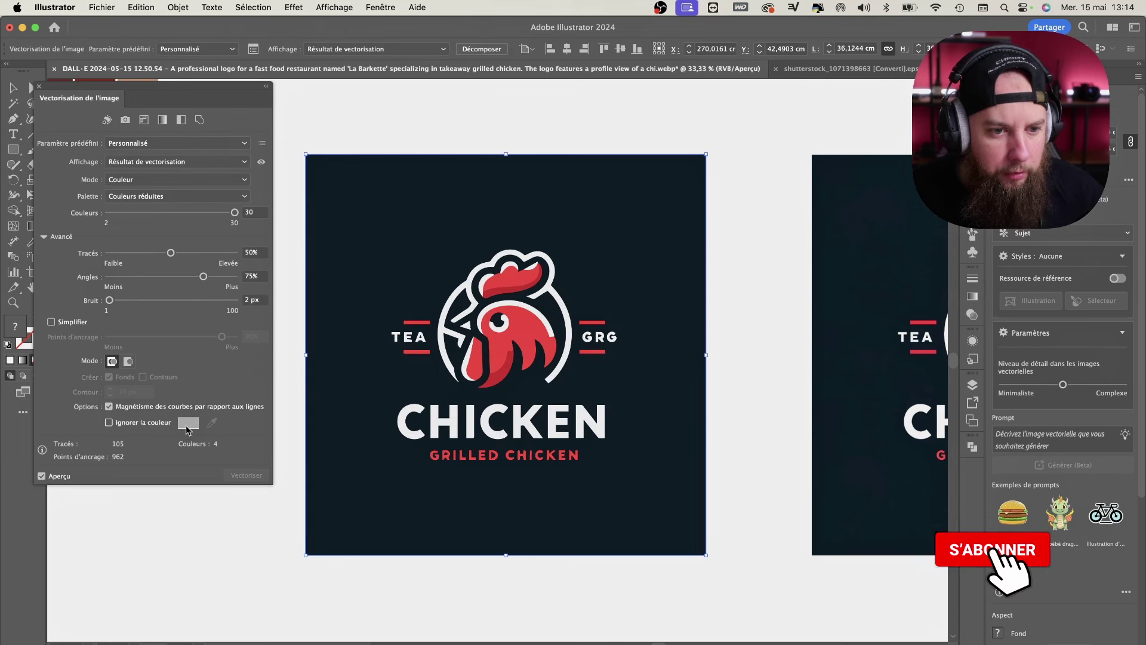
Add a new layer and set the fill colour to C30 M30 Y30 K100.
left_click(972, 384)
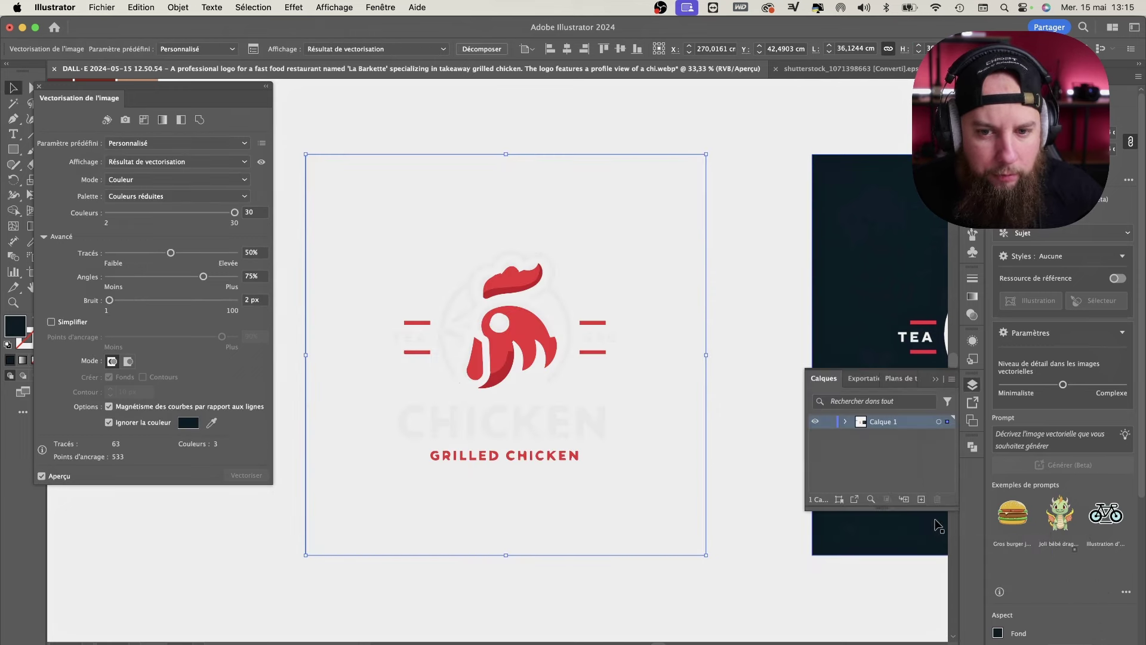
left_click(922, 501)
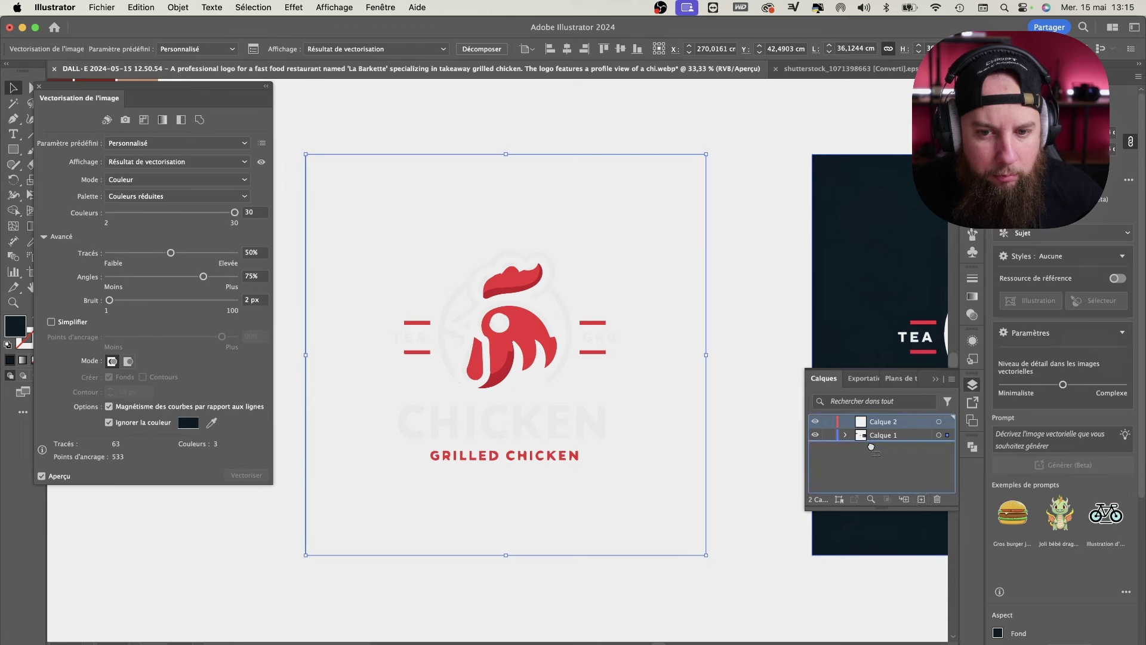
left_click(939, 435)
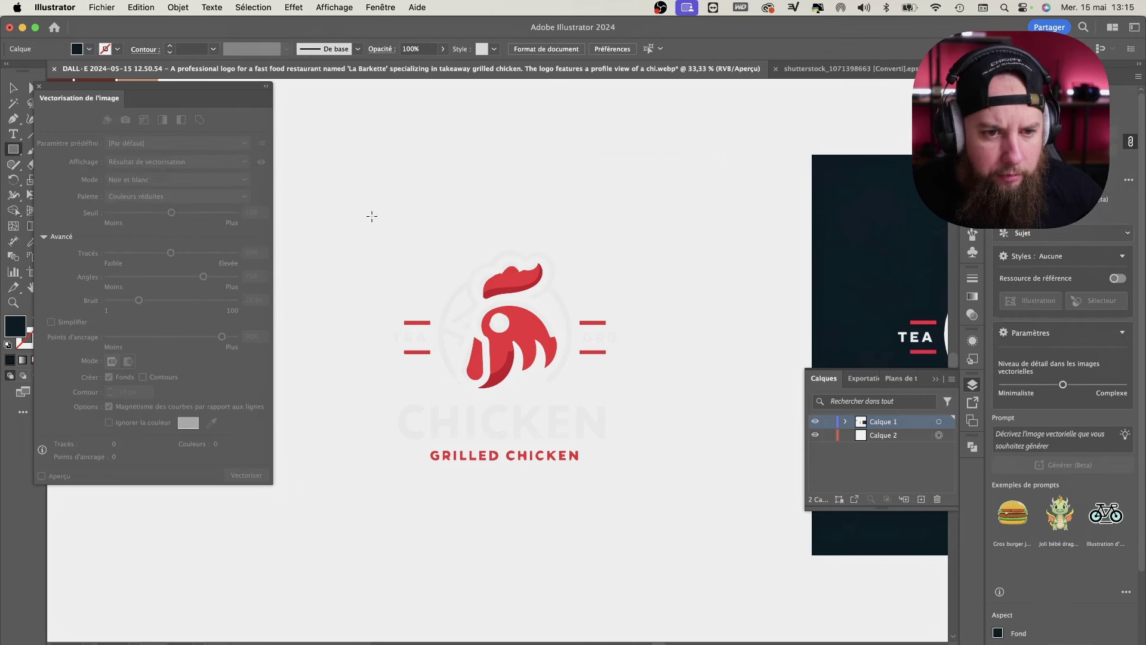
double_click(19, 335)
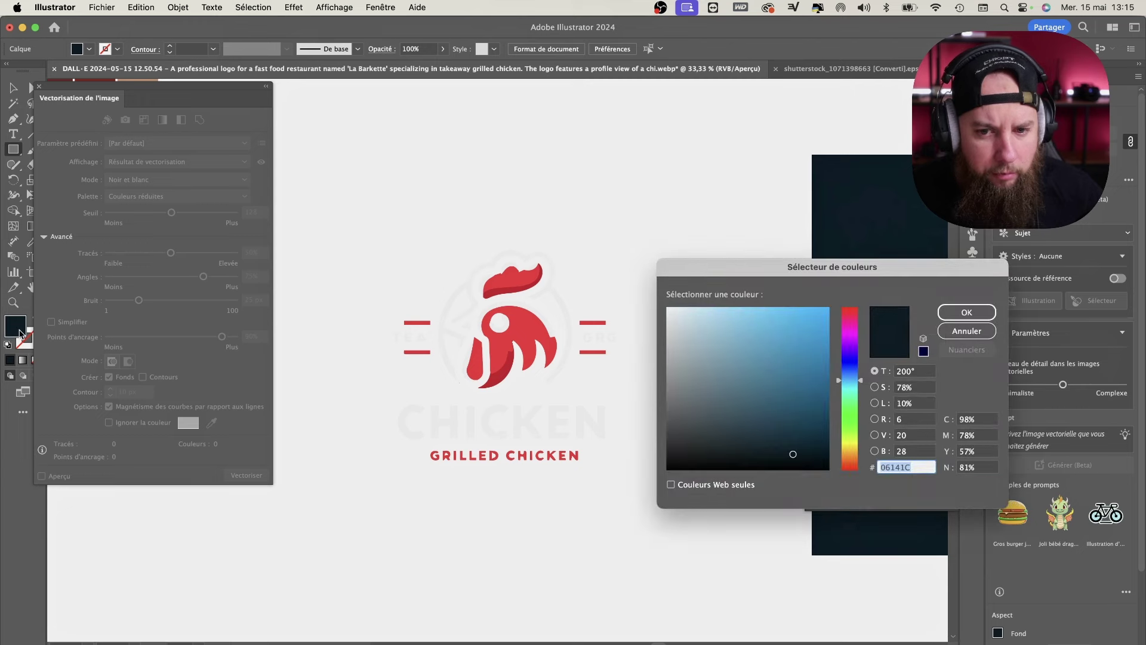
key("Tab")
type("30")
key("Tab")
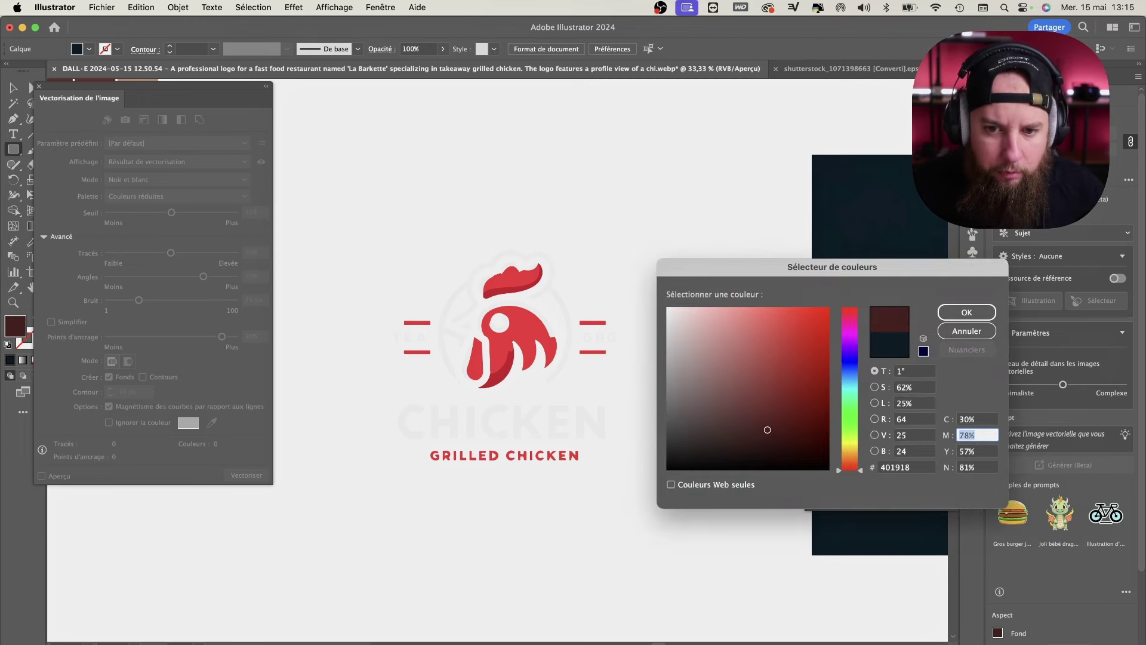
type("30")
key("Tab")
type("30")
key("Tab")
type("100")
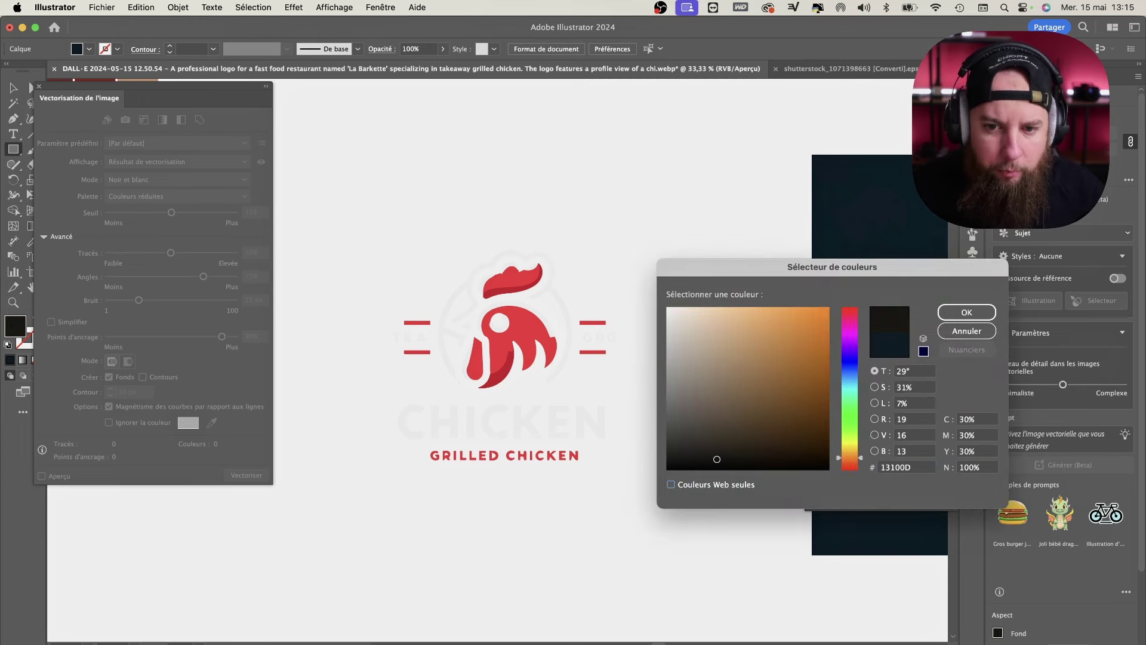
key("Return")
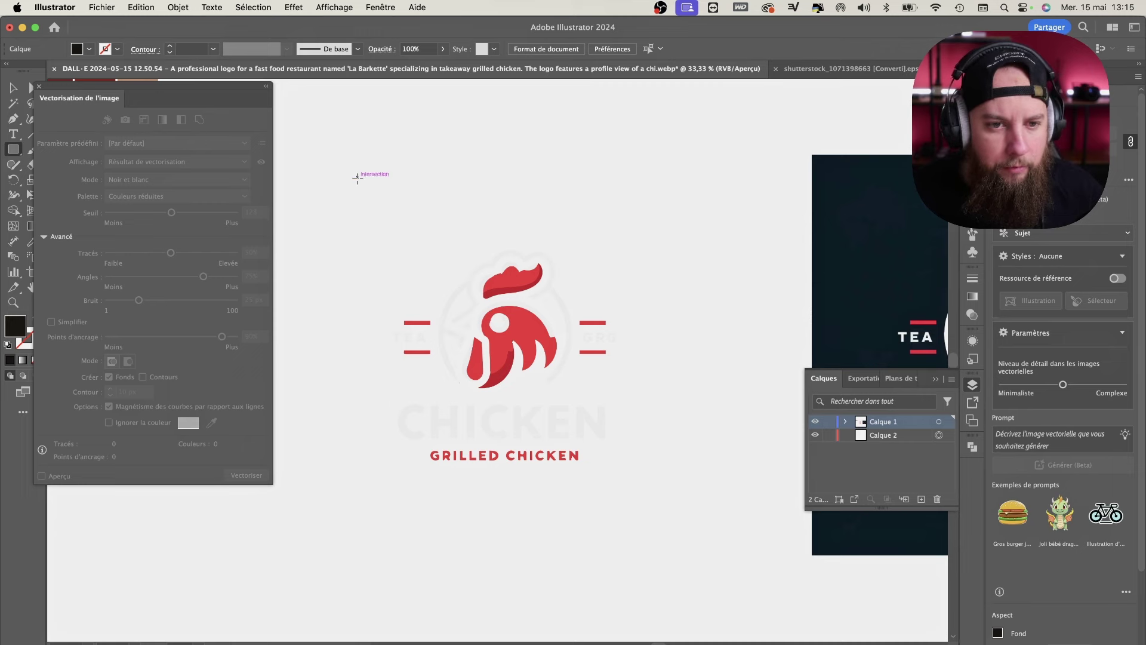
Draw a near-black square, centre the expanded logo on it, and lock that layer.
left_click_drag(357, 177, 683, 501)
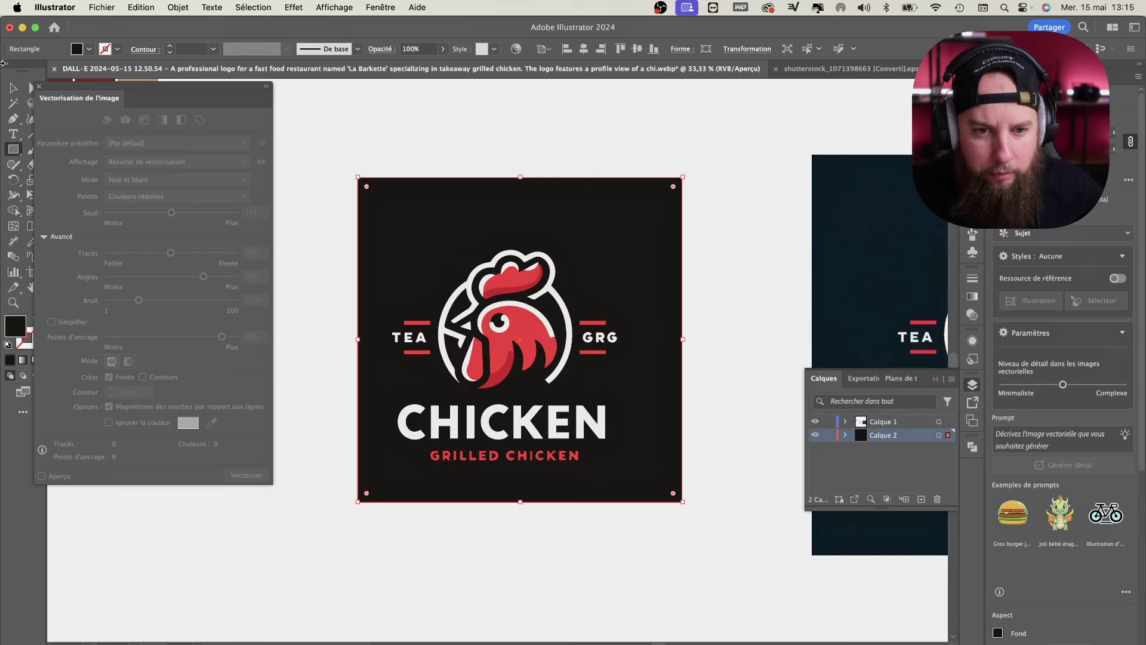
key("v")
left_click(510, 305)
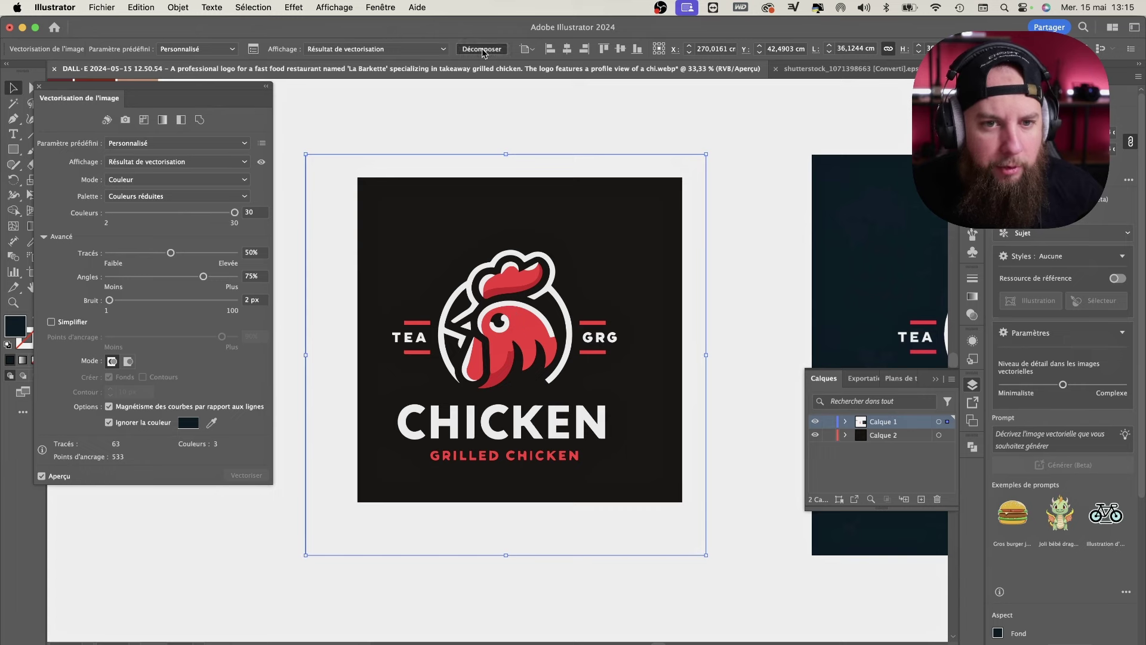
left_click(483, 48)
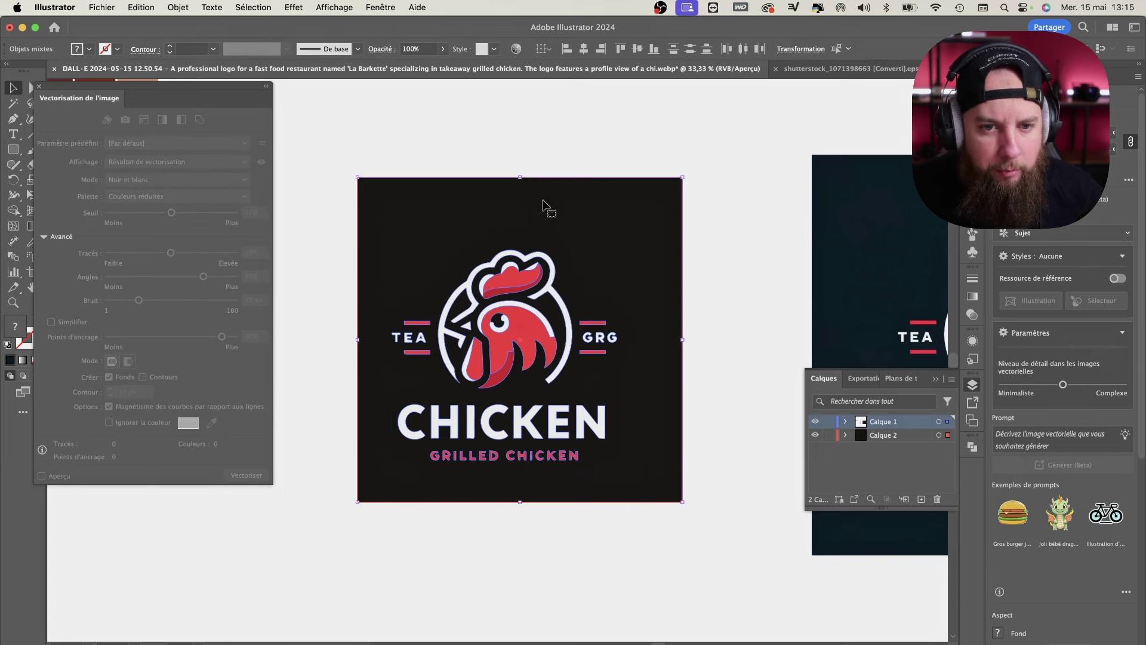
left_click(584, 49)
left_click(637, 49)
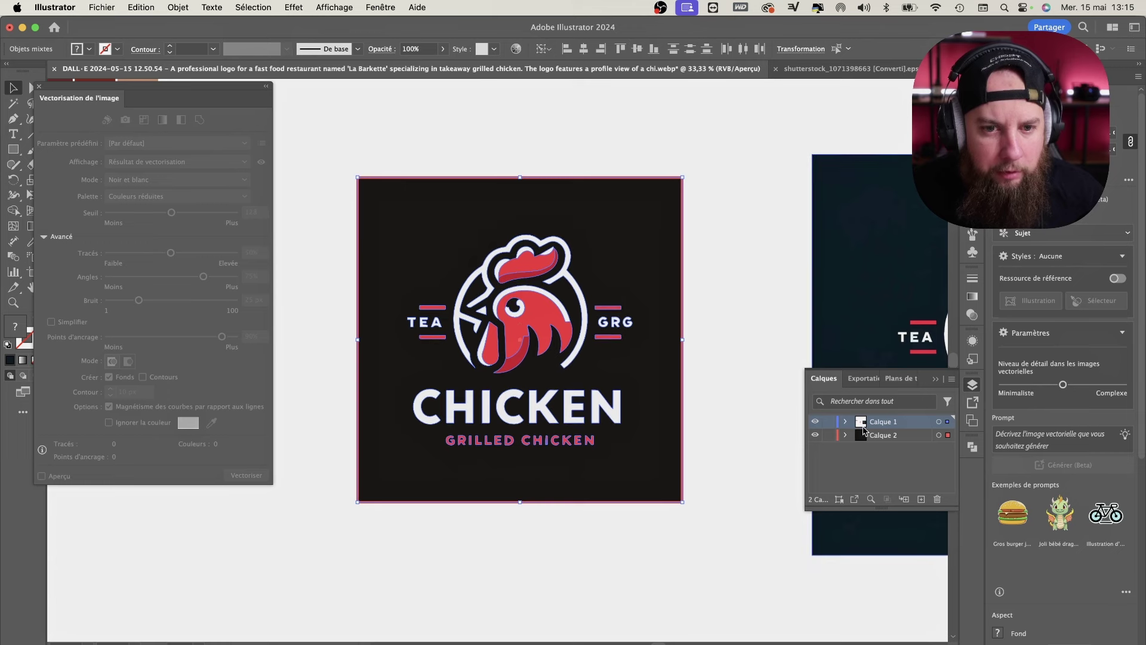
left_click(828, 436)
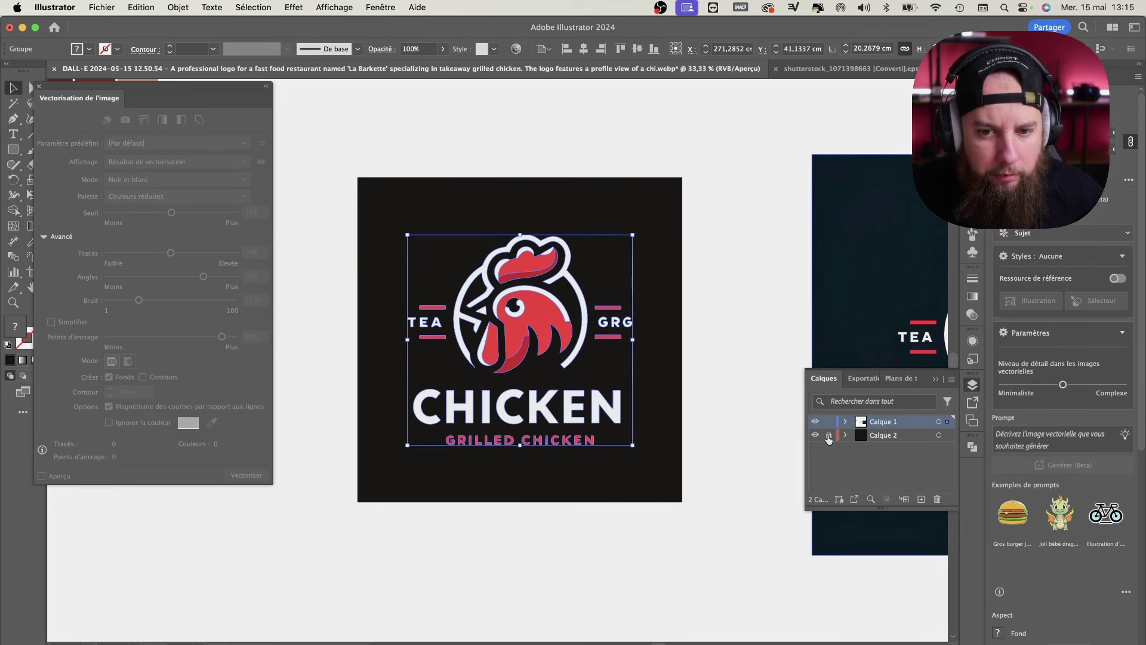
left_click(596, 177)
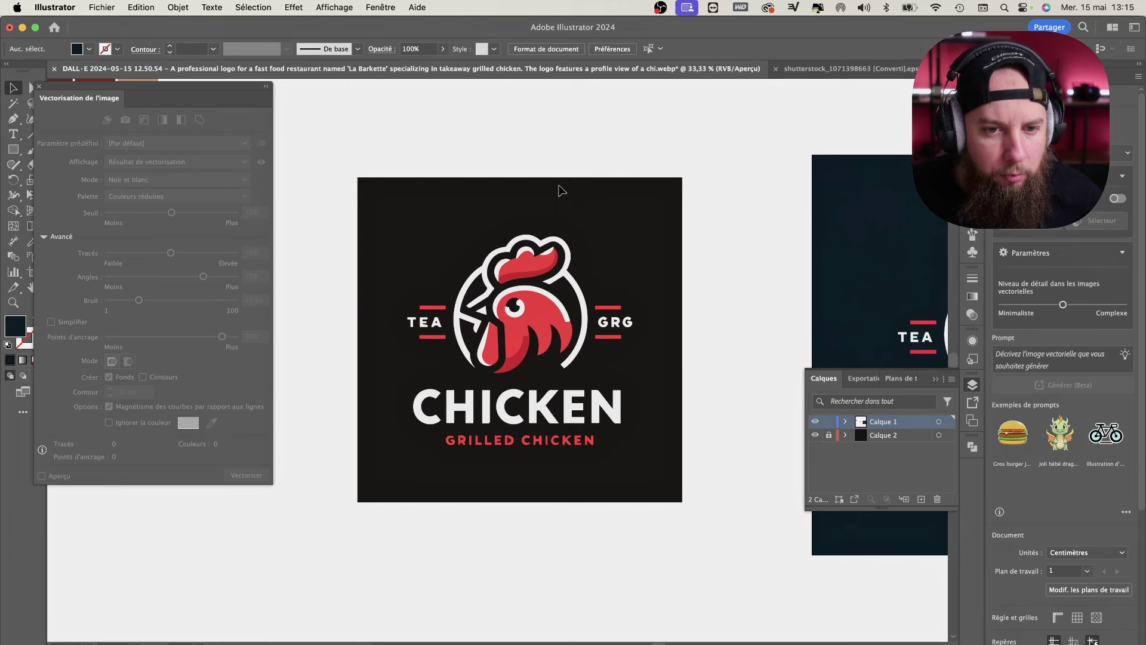
Delete the chicken's white outline ring and most of its red crest with Direct Selection.
scroll(561, 190, "up", 1)
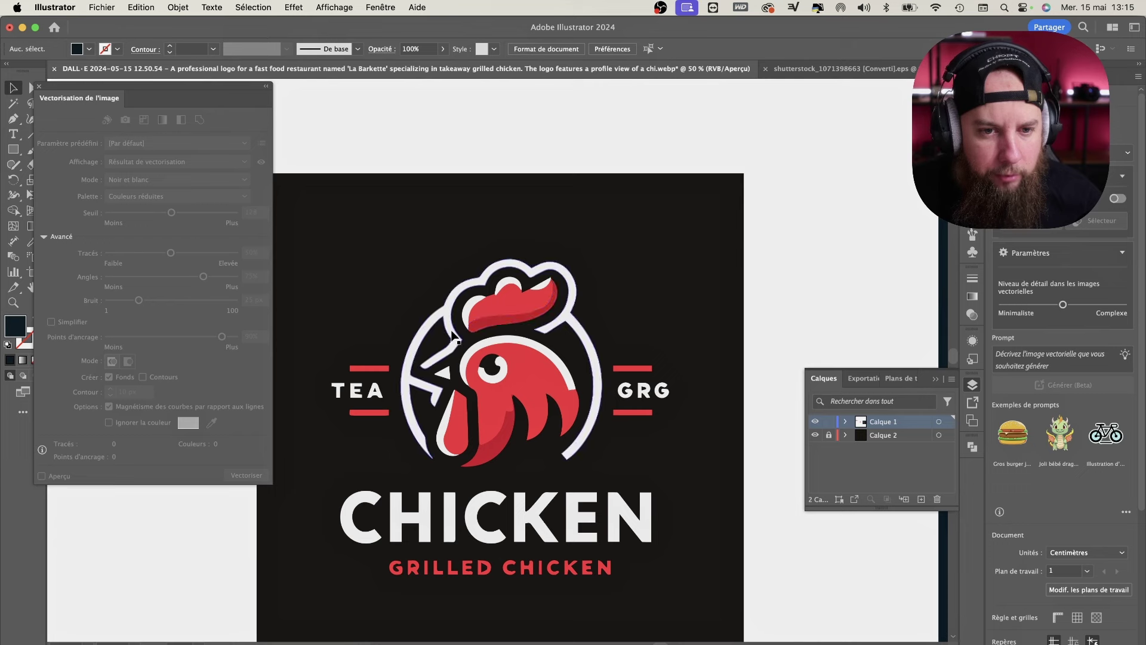
left_click(408, 416)
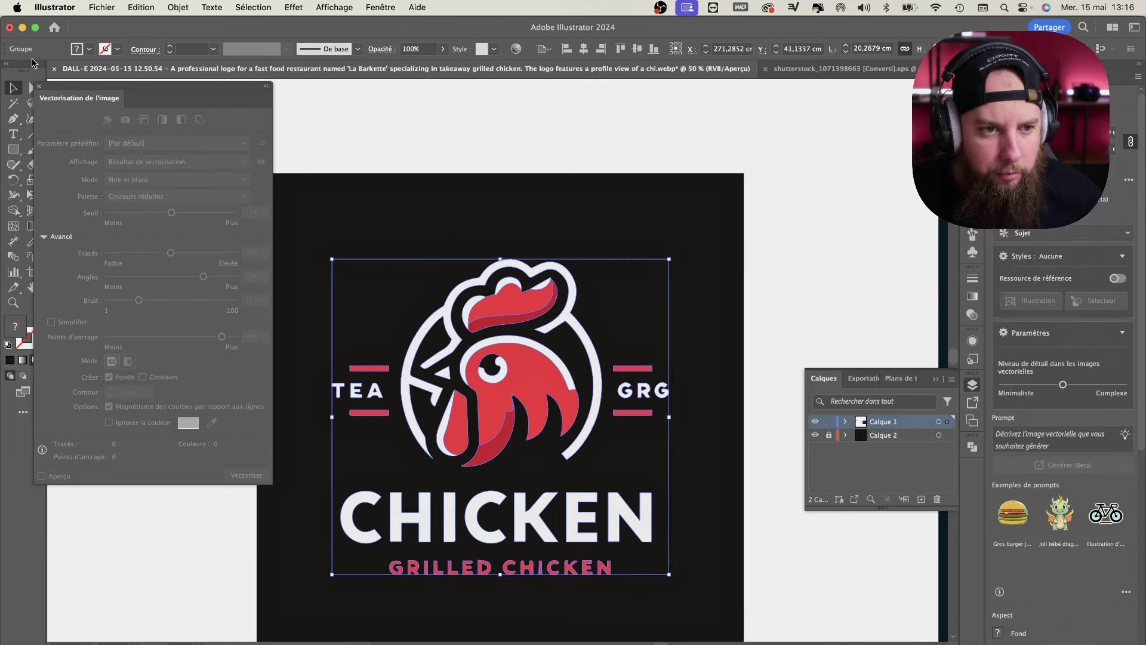
left_click(32, 88)
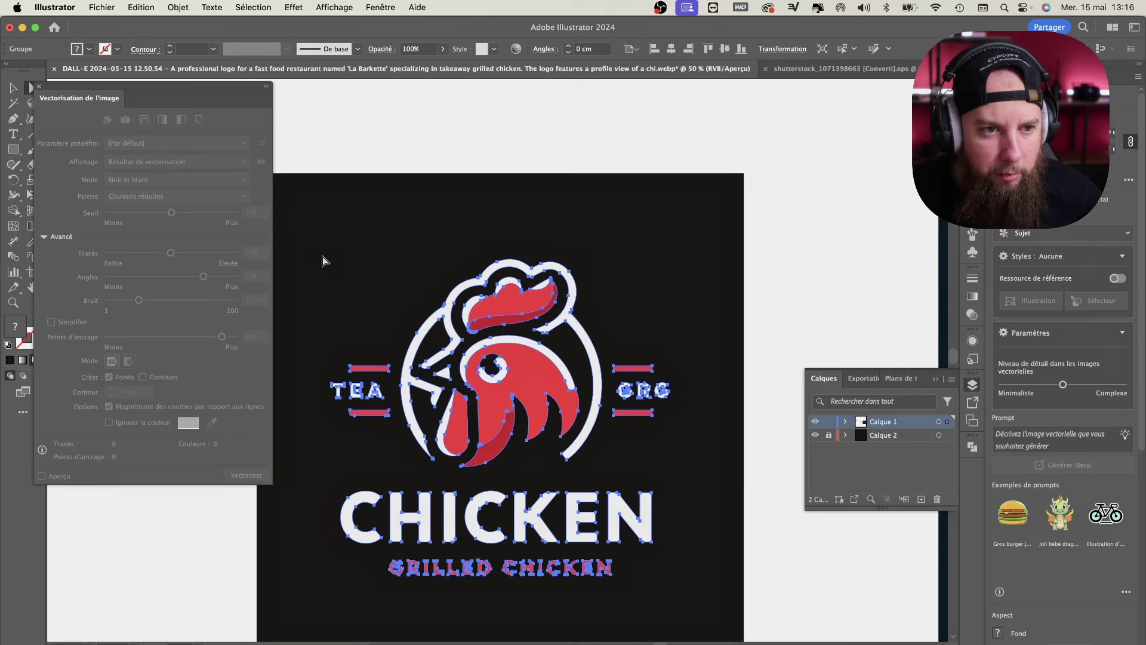
left_click(375, 268)
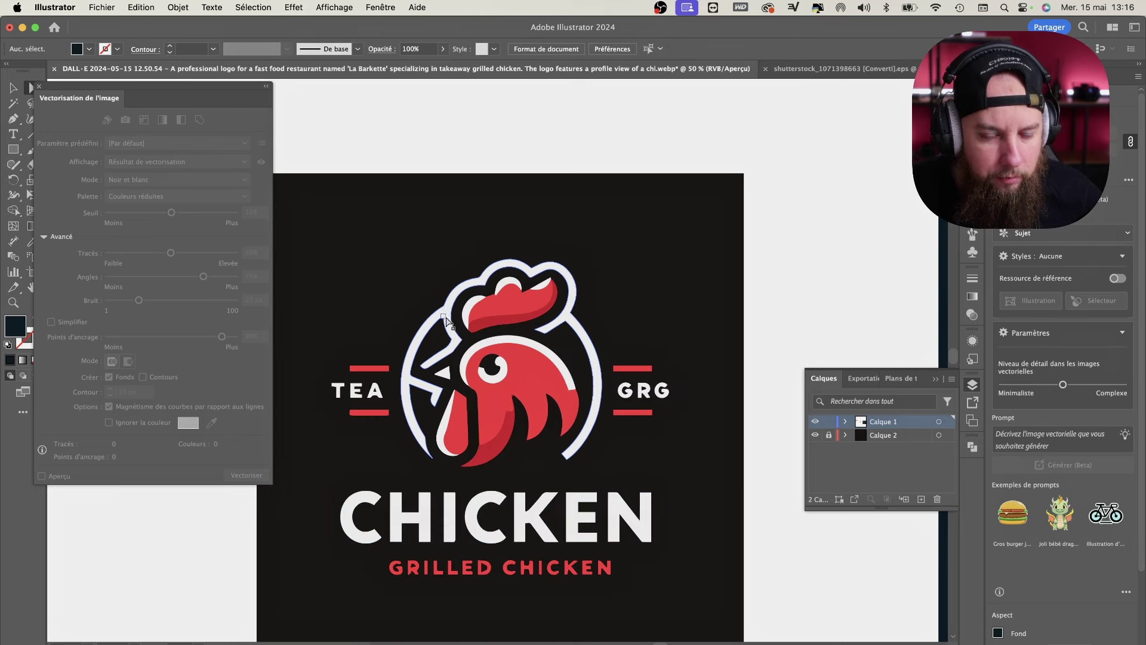
left_click(447, 317)
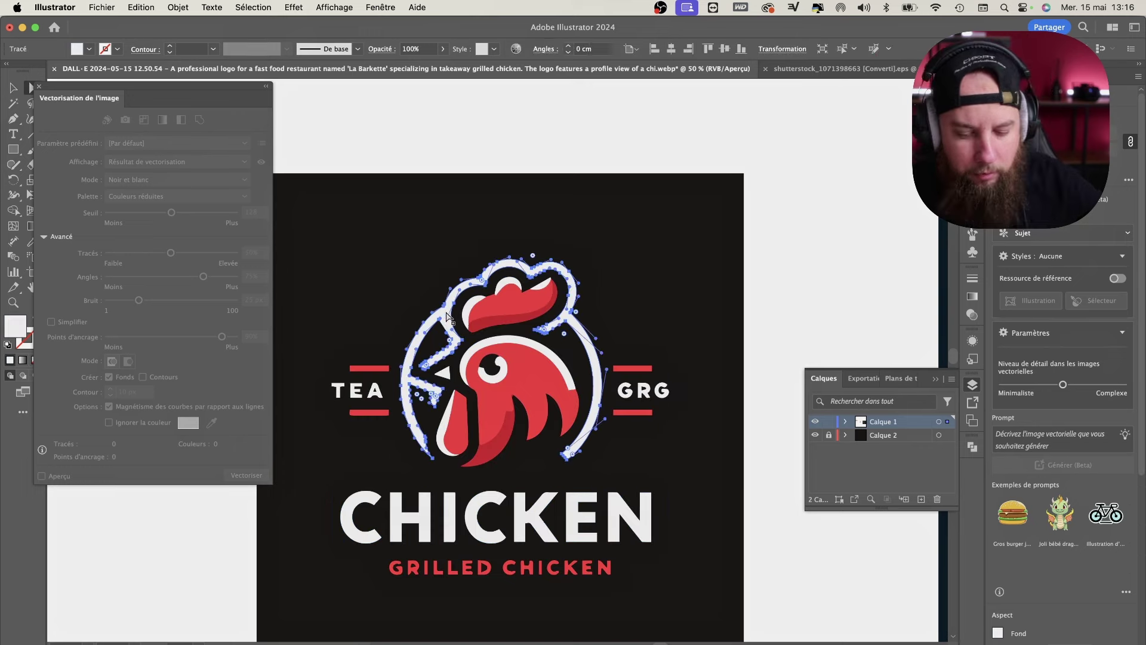
key("Delete")
left_click_drag(436, 262, 576, 318)
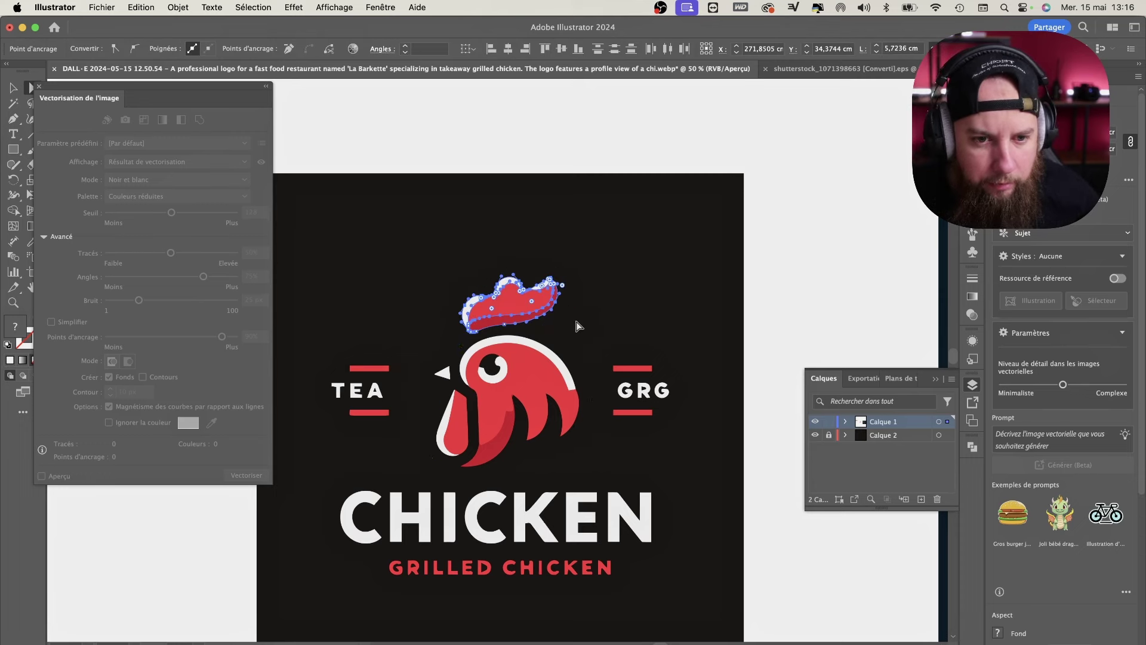
key("Delete")
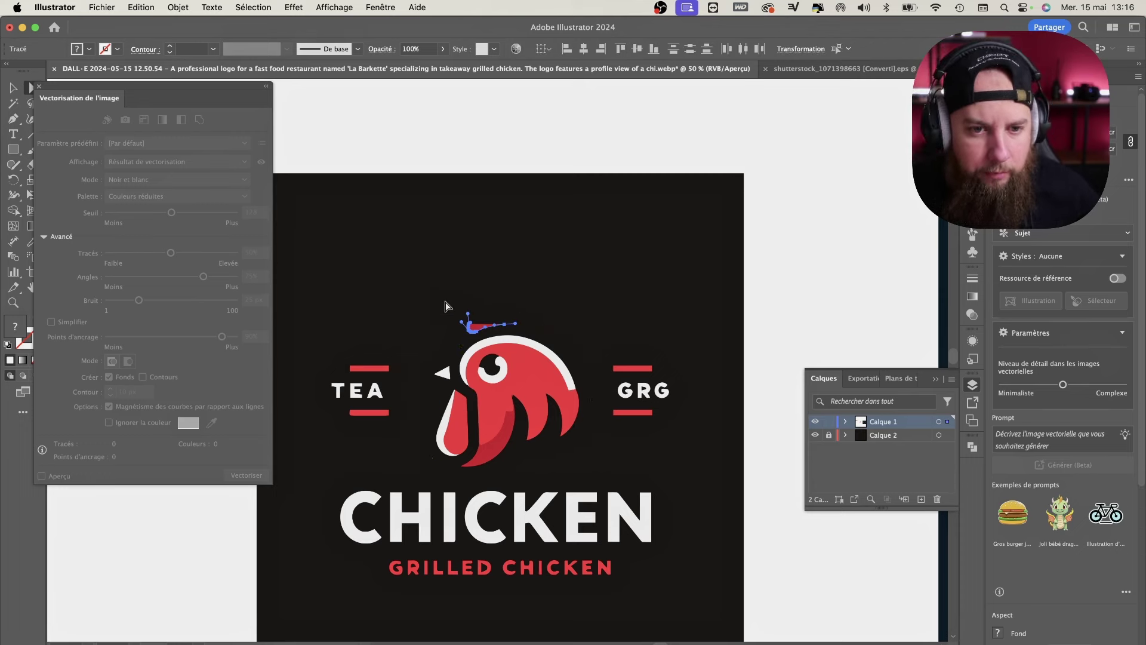
Remove the last crest fragment, then paste the Shutterstock flame in and shrink it.
key("Delete")
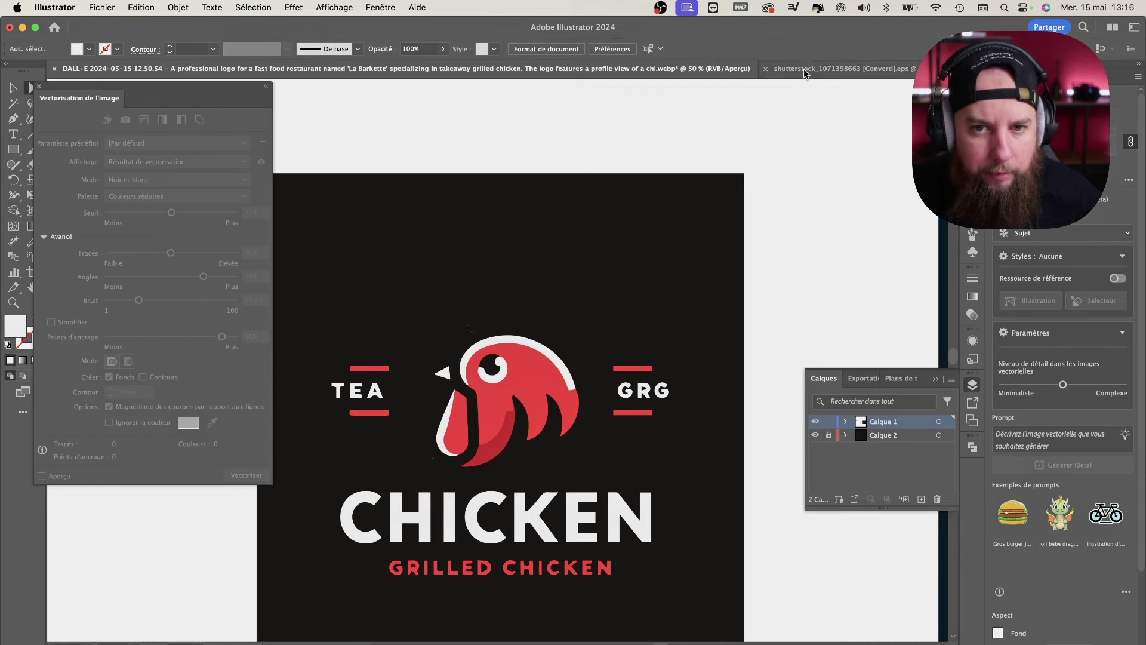
left_click(806, 68)
left_click(10, 90)
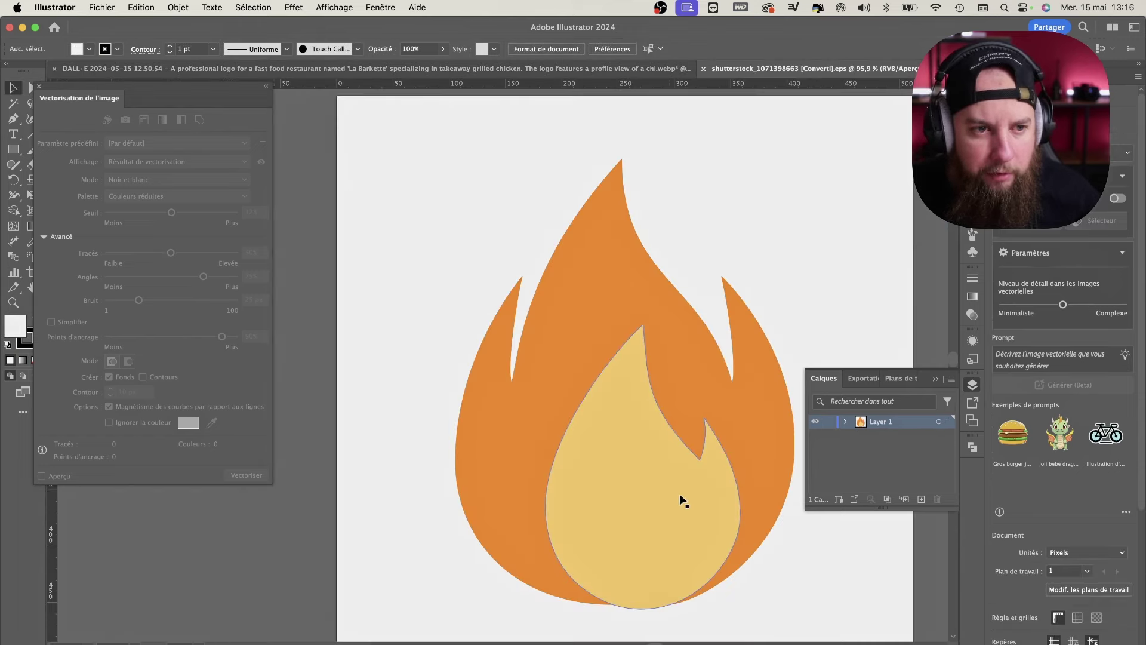
left_click(675, 497)
key("super+c")
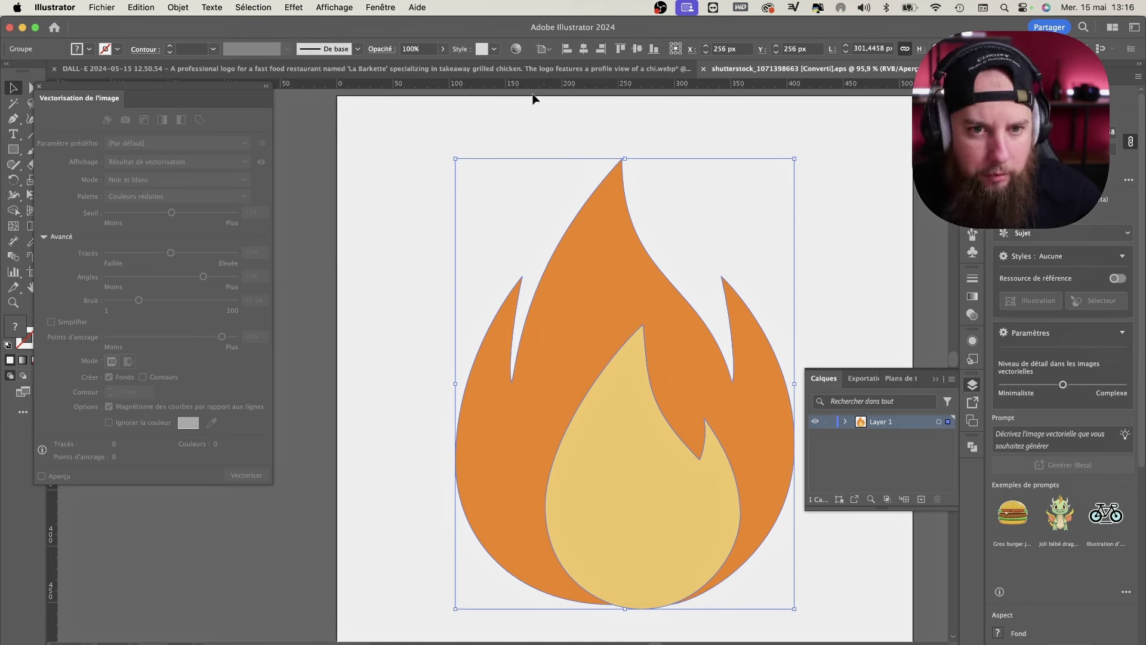
left_click(537, 68)
key("super+v")
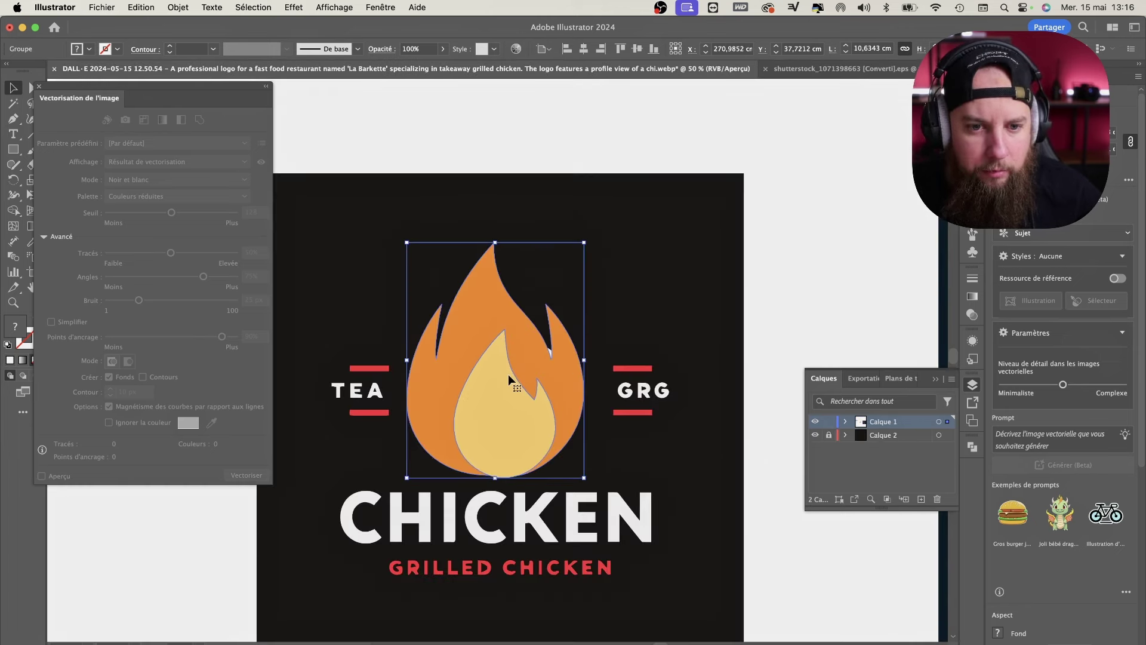
mouse_move(583, 360)
left_mouse_down()
mouse_move(527, 360)
mouse_move(523, 291)
left_mouse_up()
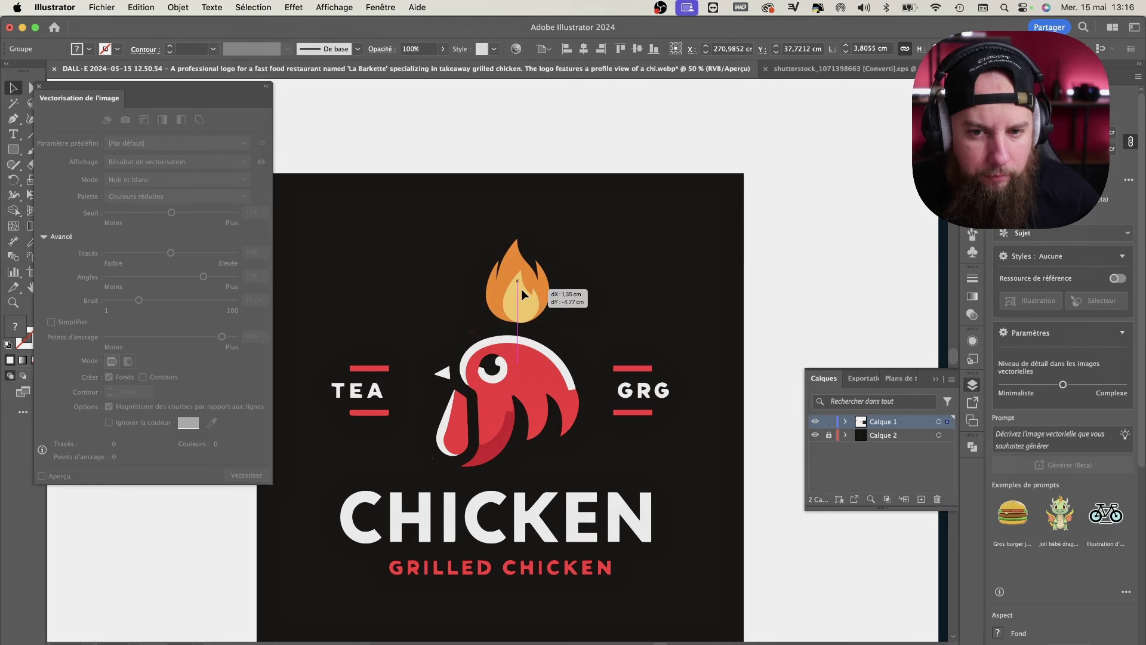
Rotate the flame and shrink it slightly.
left_click(675, 325)
key("super+minus")
scroll(684, 314, "right", 3)
key("super+z")
key("super+minus")
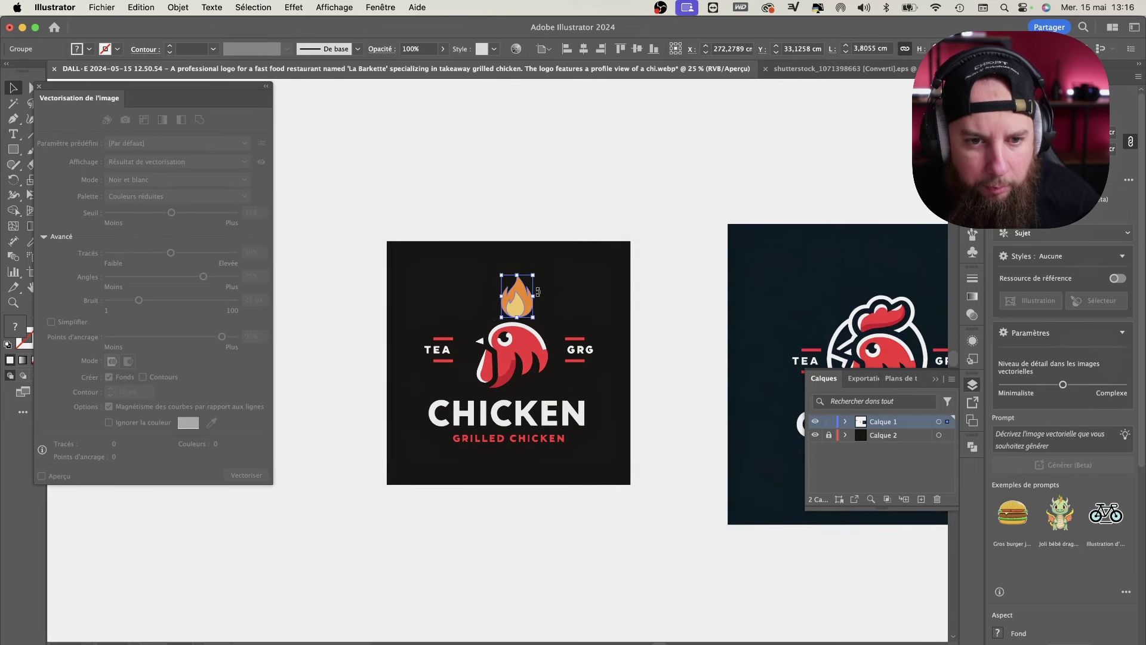
mouse_move(538, 291)
left_mouse_down()
mouse_move(553, 308)
mouse_move(513, 297)
left_mouse_up()
key("super+plus")
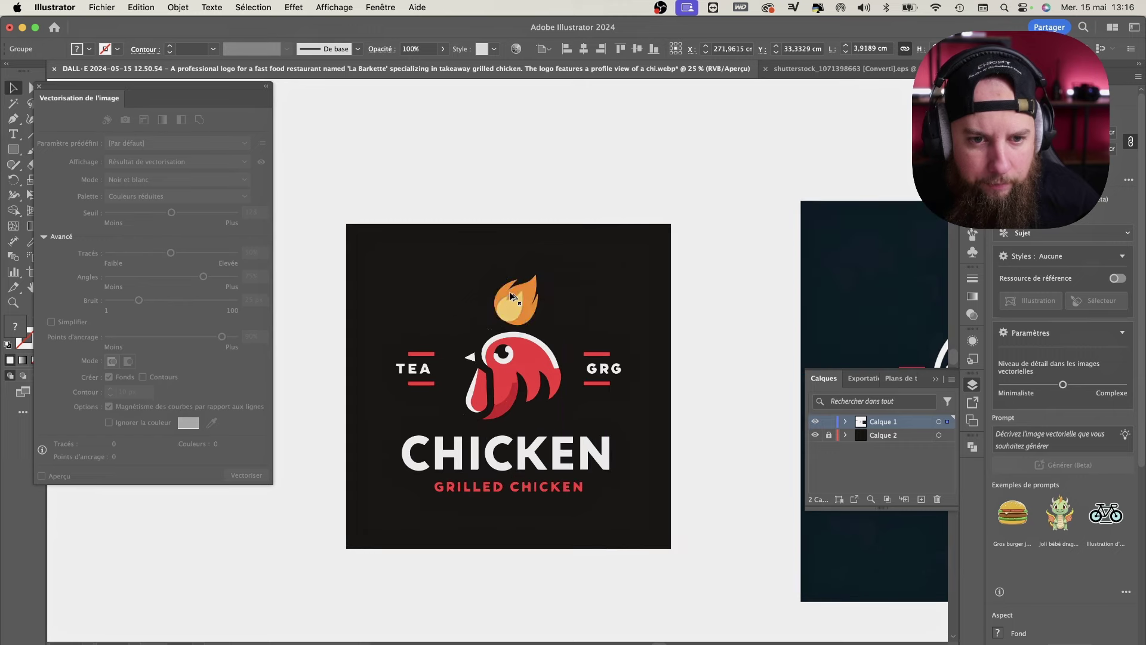
scroll(512, 297, "up", 2)
left_click_drag(523, 246, 526, 258)
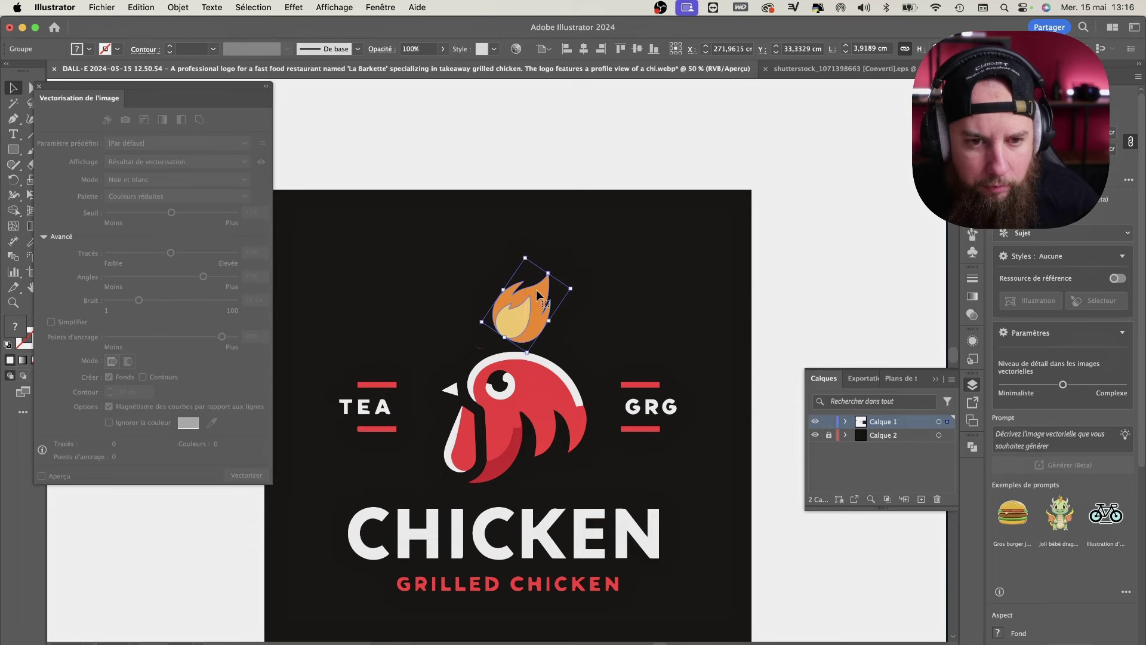
scroll(561, 310, "down", 2)
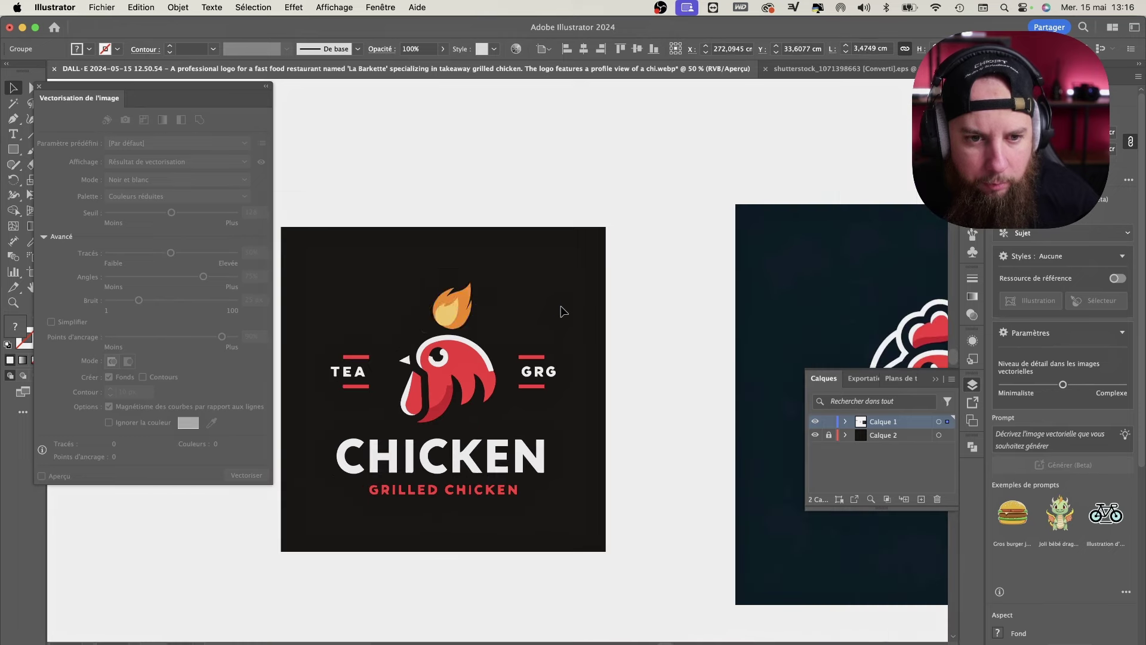
Move the flame onto the left logo, just above the rooster's head.
left_click_drag(443, 303, 848, 294)
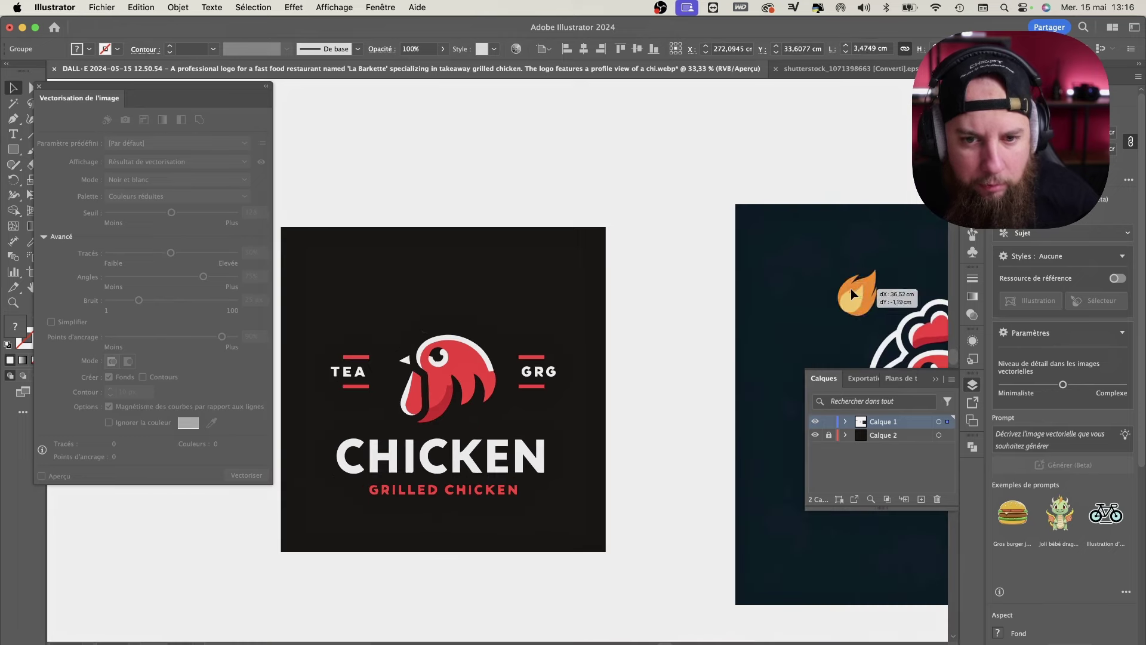
scroll(854, 294, "right", 5)
left_click_drag(747, 273, 843, 319)
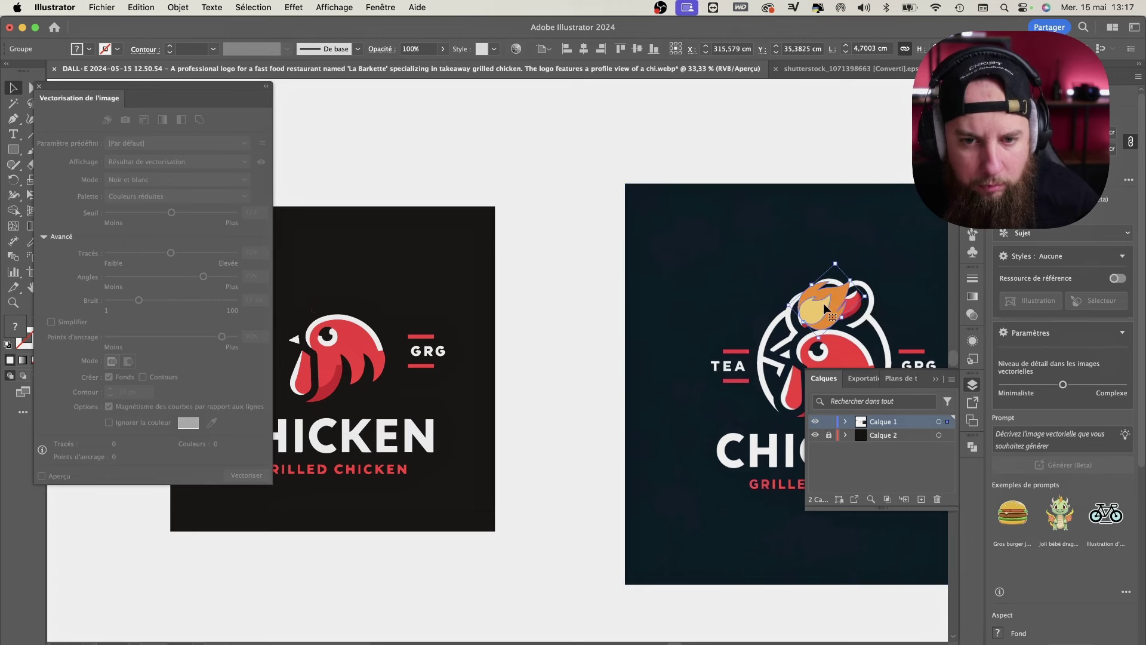
scroll(815, 308, "left", 3)
left_click_drag(899, 306, 415, 302)
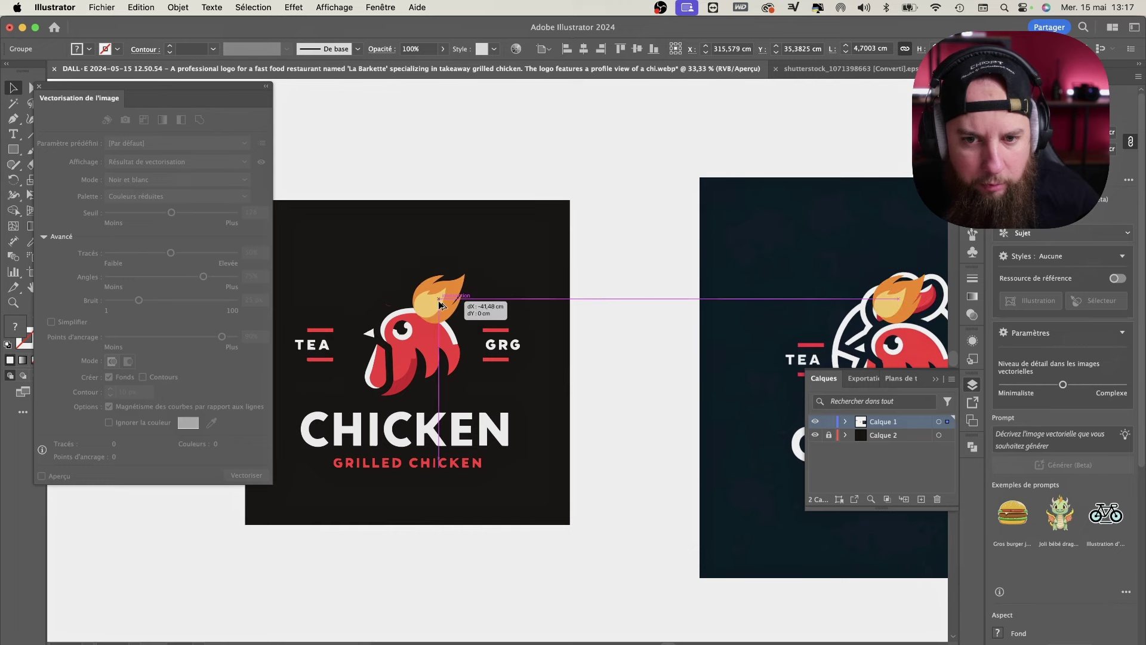
left_click_drag(415, 301, 390, 314)
scroll(390, 314, "up", 1)
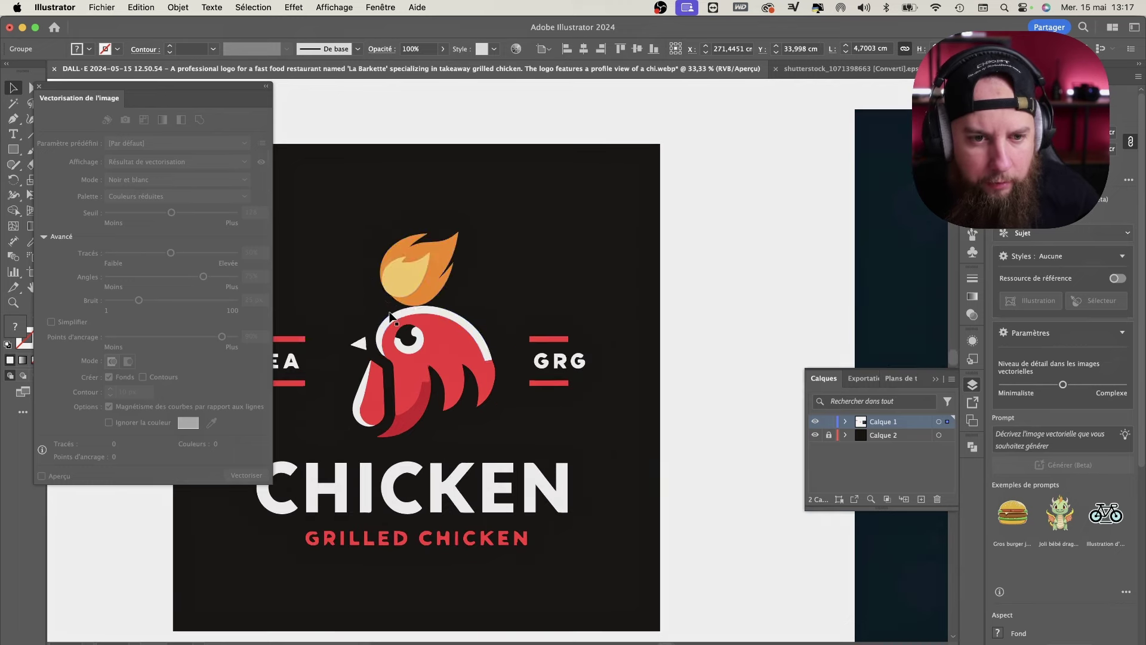
Raise the red rooster-head path up under the flame.
left_click(449, 321)
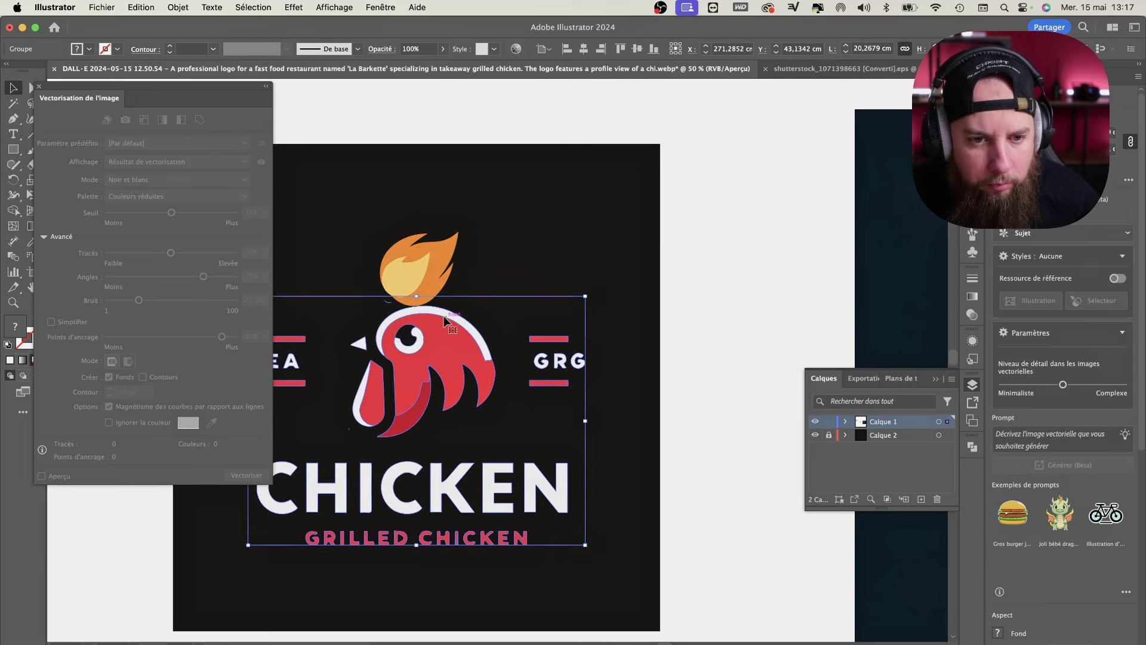
key("a")
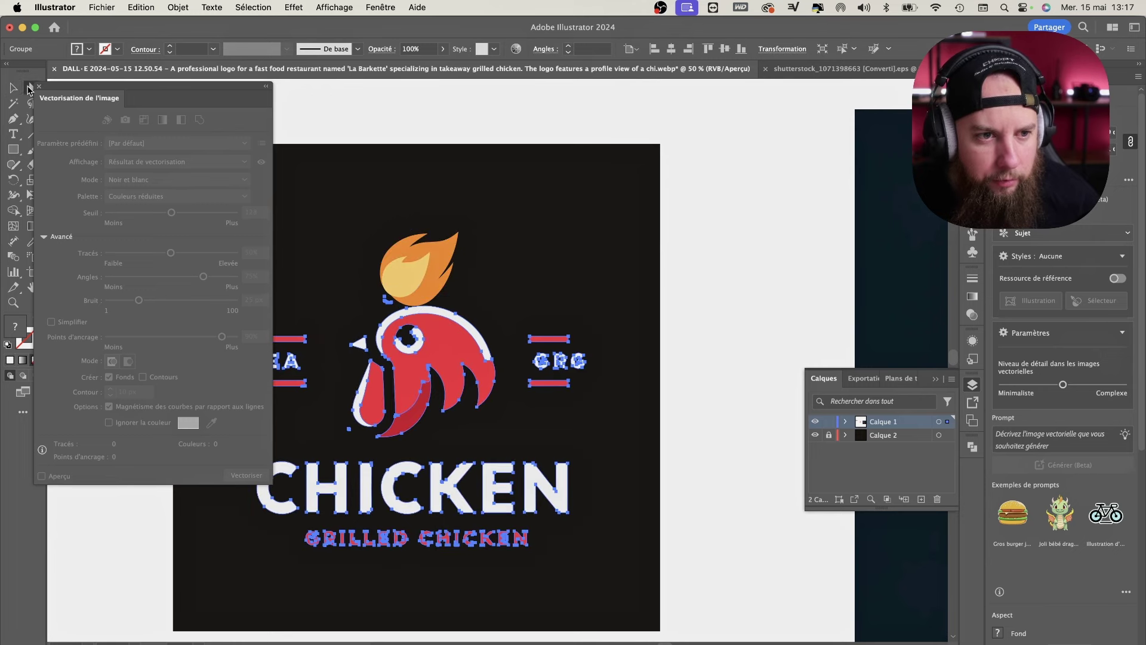
left_click(465, 328)
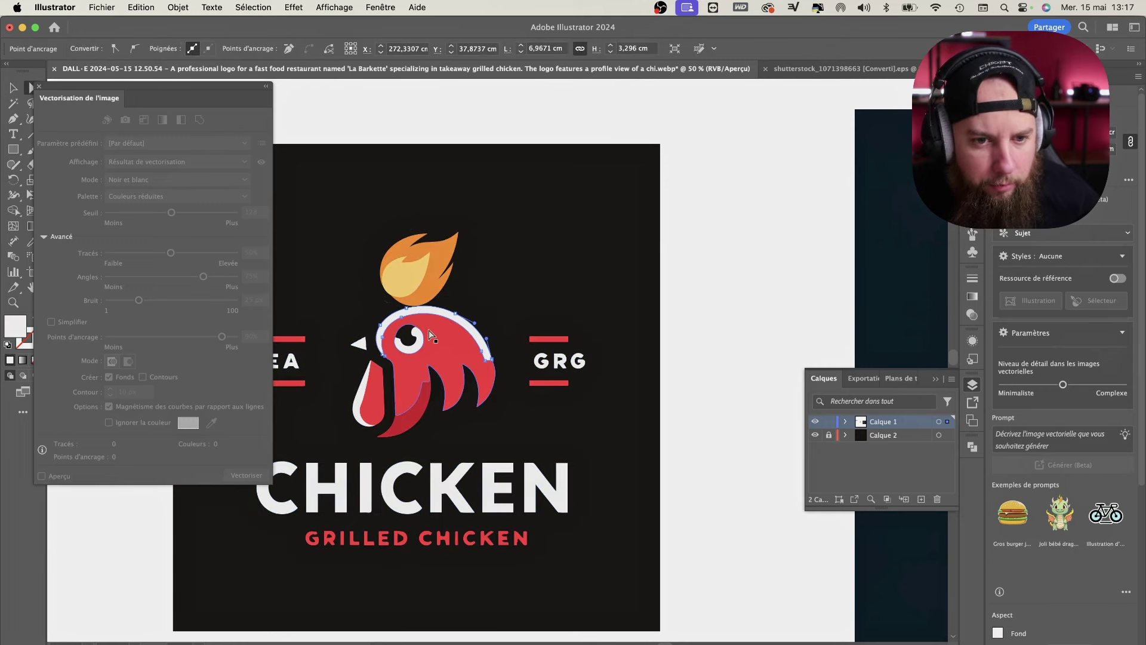
left_click_drag(436, 341, 438, 326)
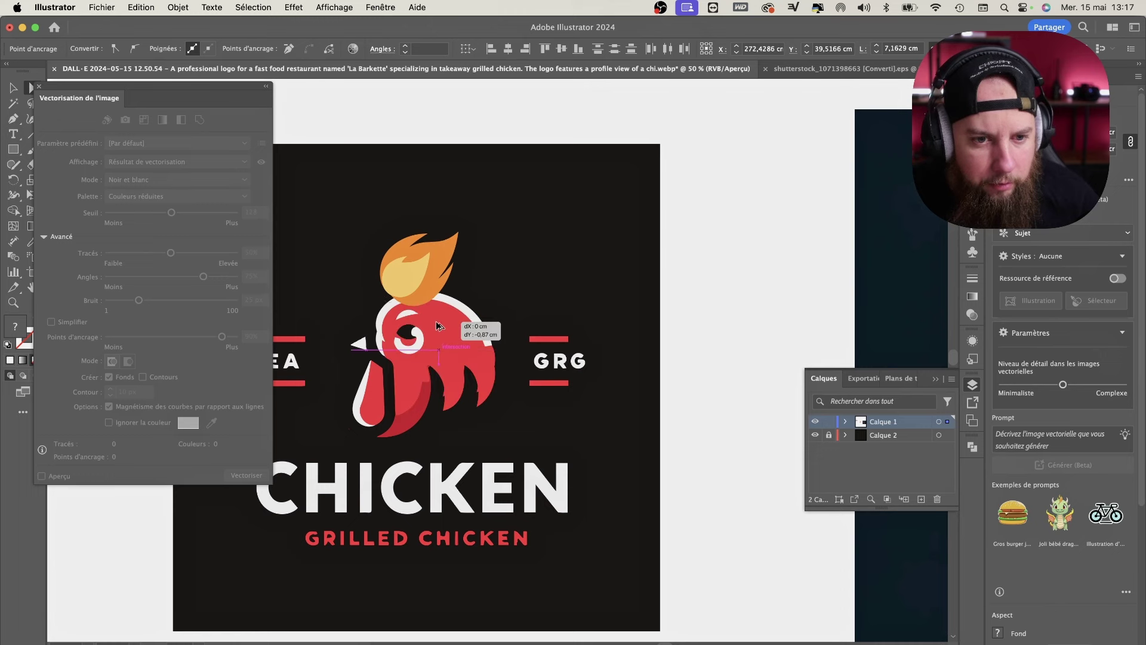
left_click_drag(437, 325, 438, 314)
left_click(440, 259, "shift")
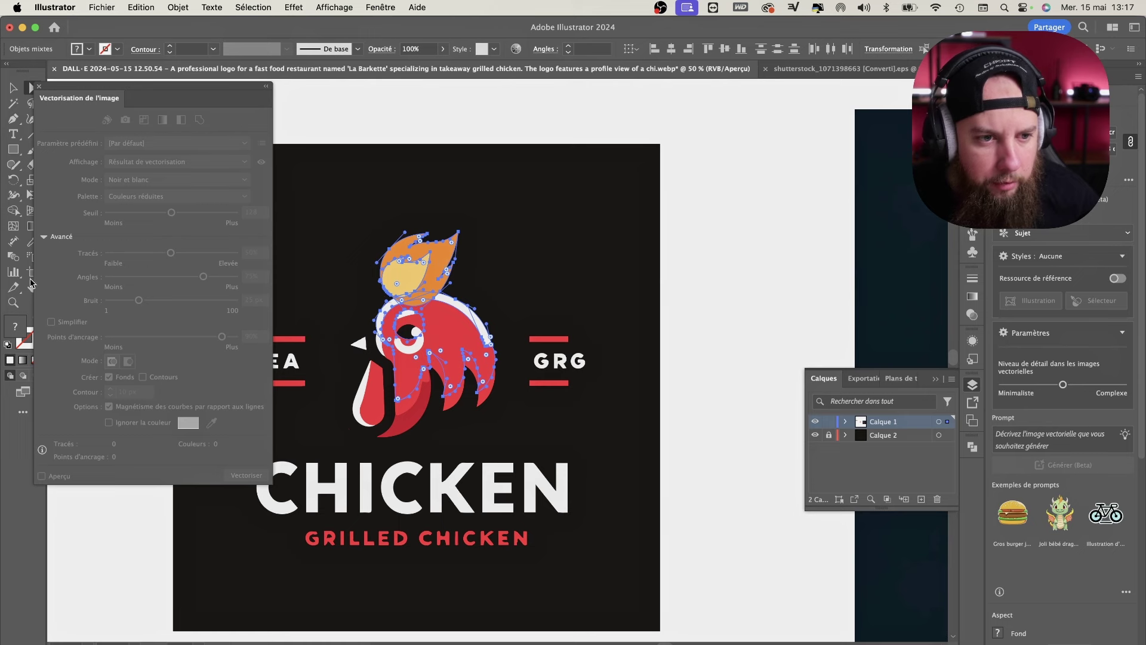
left_click(39, 87)
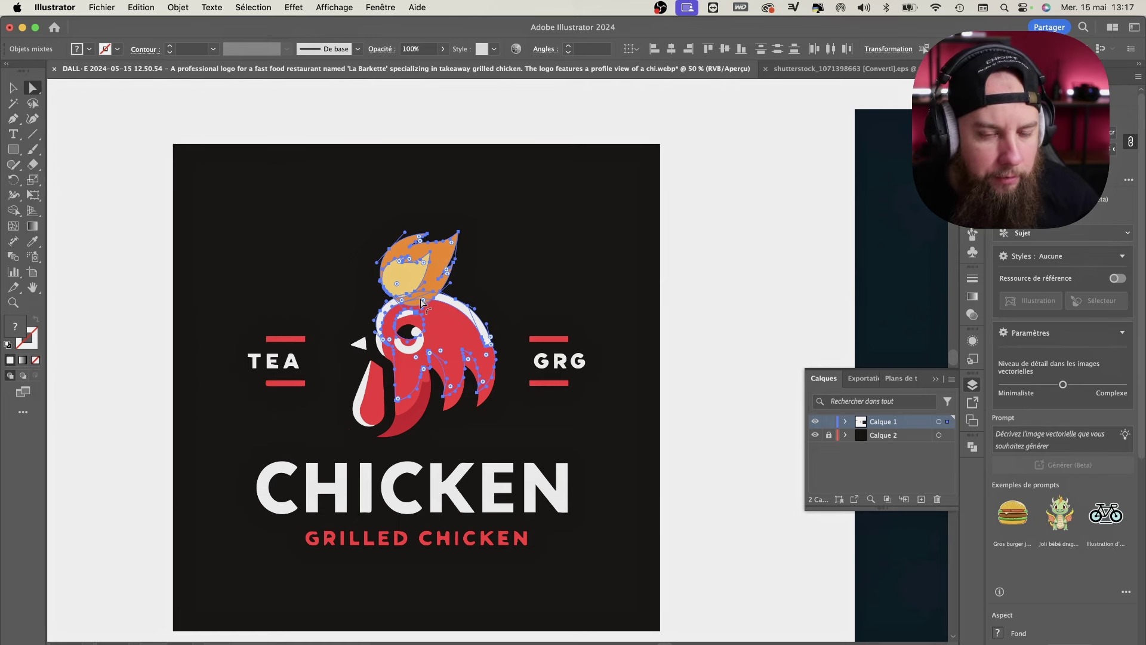
Merge the rooster head pieces into one shape with the Shape Builder tool.
scroll(456, 296, "right", 5)
scroll(457, 296, "right", 5)
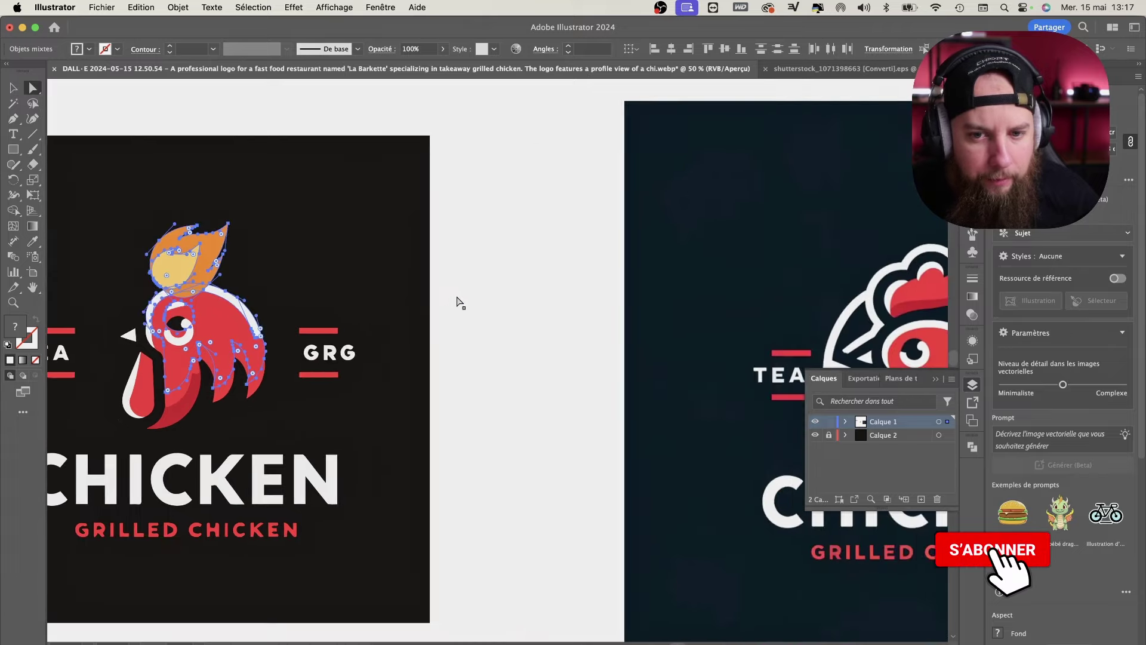
scroll(457, 296, "right", 5)
scroll(456, 296, "down", 1)
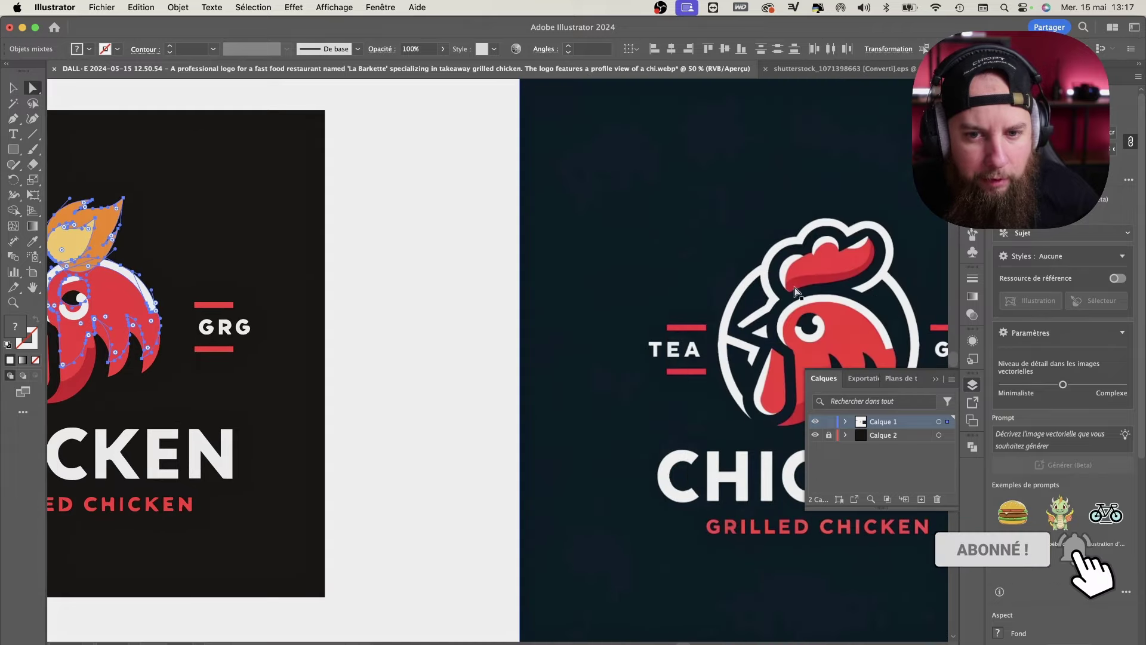
scroll(359, 265, "left", 1)
scroll(359, 265, "left", 4)
scroll(359, 265, "left", 3)
scroll(359, 265, "left", 1)
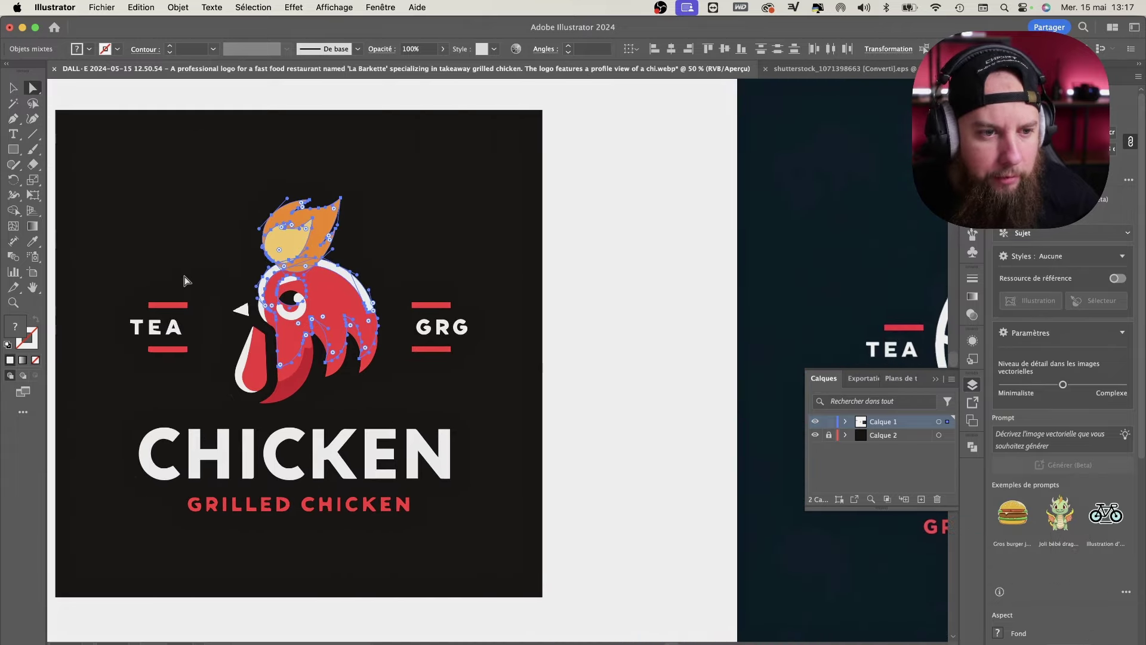
left_click(13, 210)
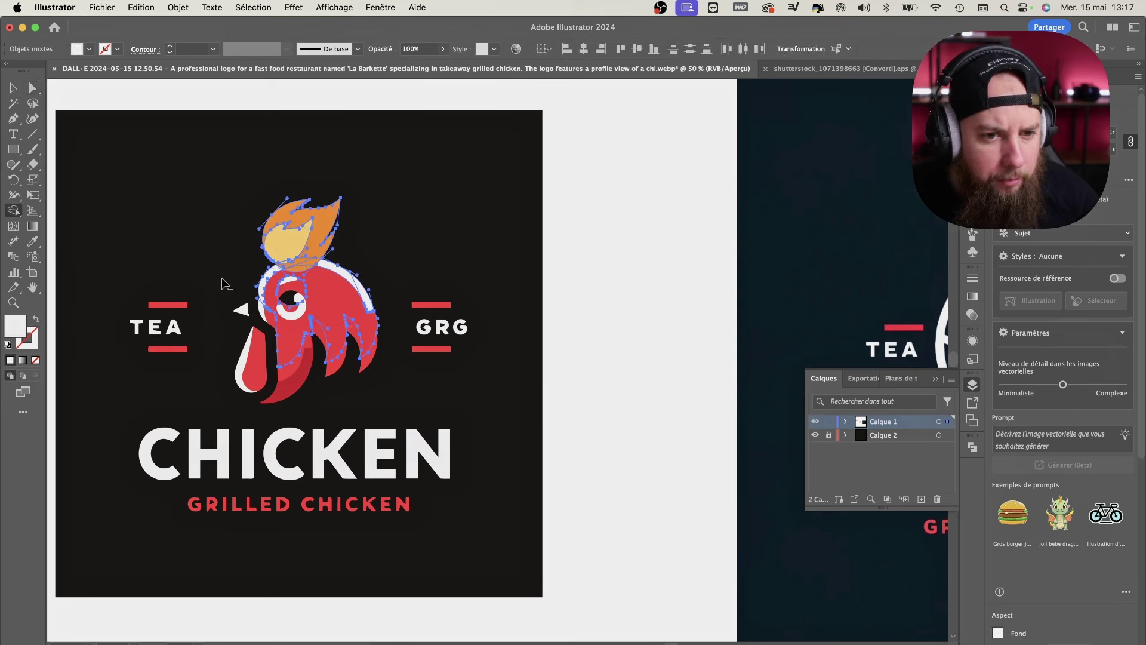
left_click_drag(255, 284, 399, 276)
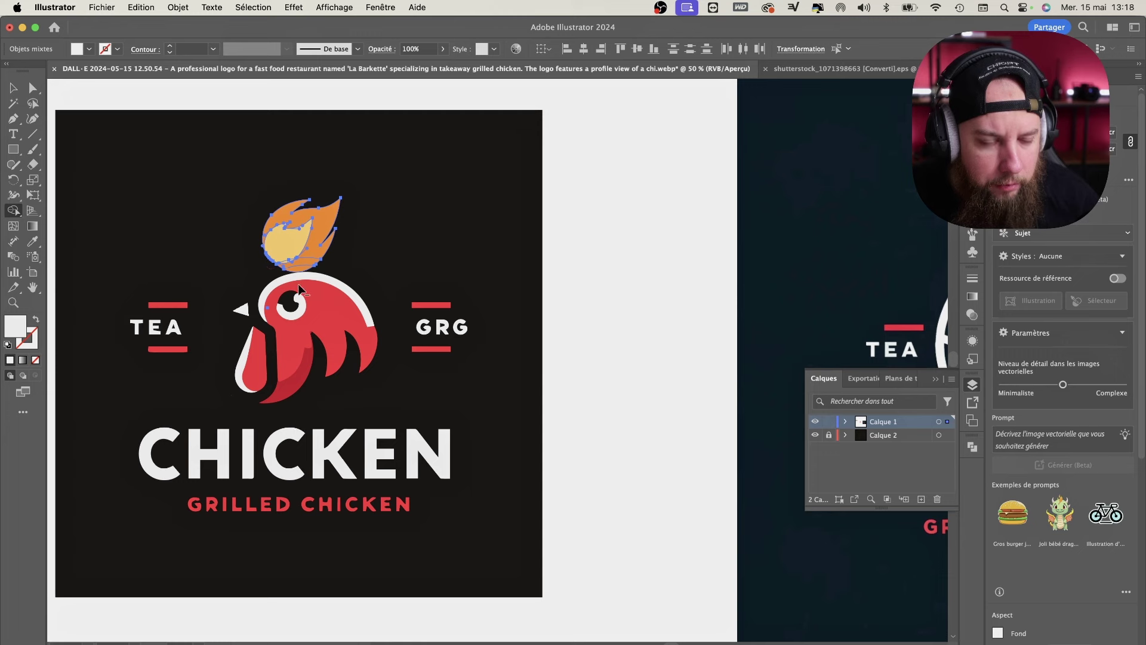
mouse_move(299, 284)
left_mouse_down()
mouse_move(301, 264)
mouse_move(286, 266)
left_mouse_up()
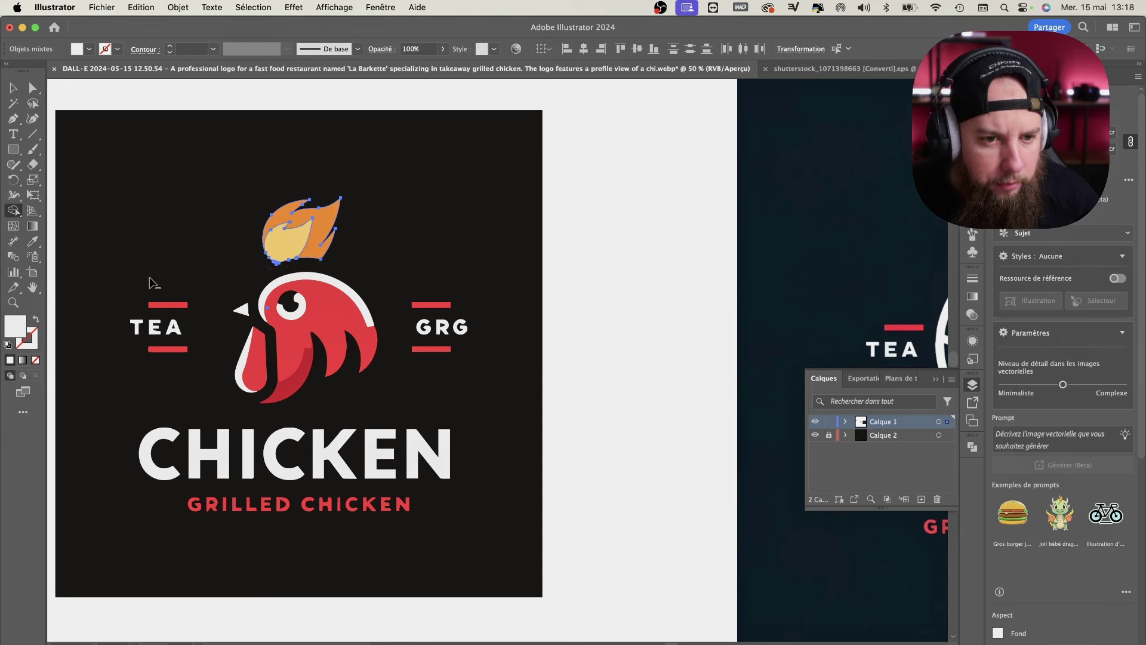
left_click(11, 87)
left_click(216, 107)
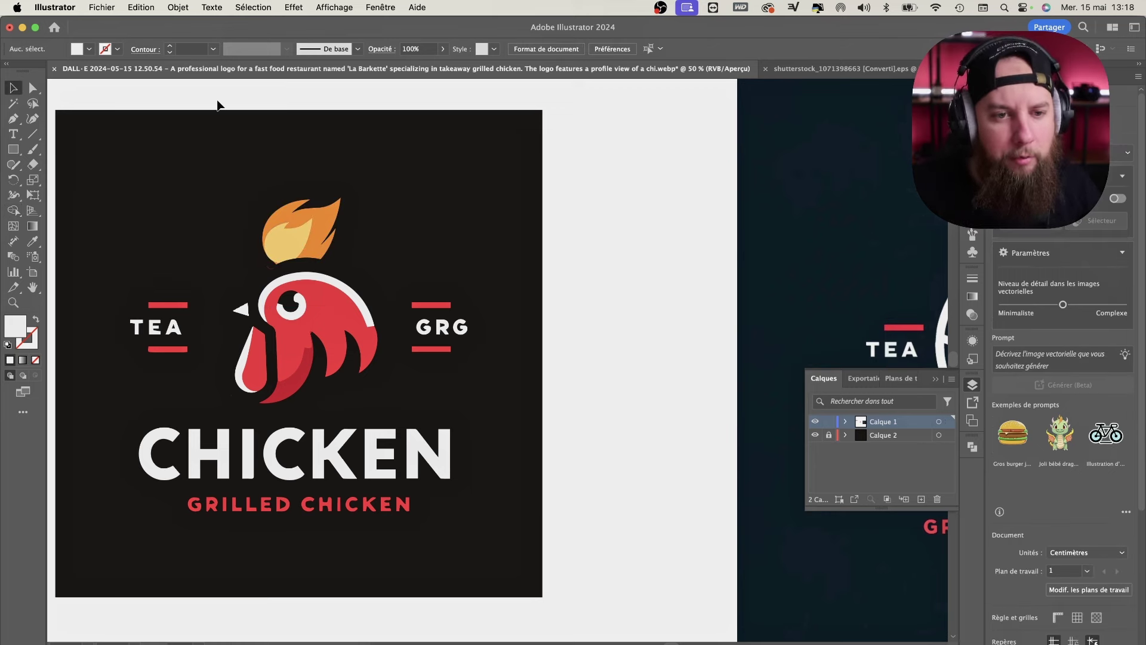
Drag the RAL red chart above the chicken logo and review swatches RAL 3000–3033.
key("super+minus")
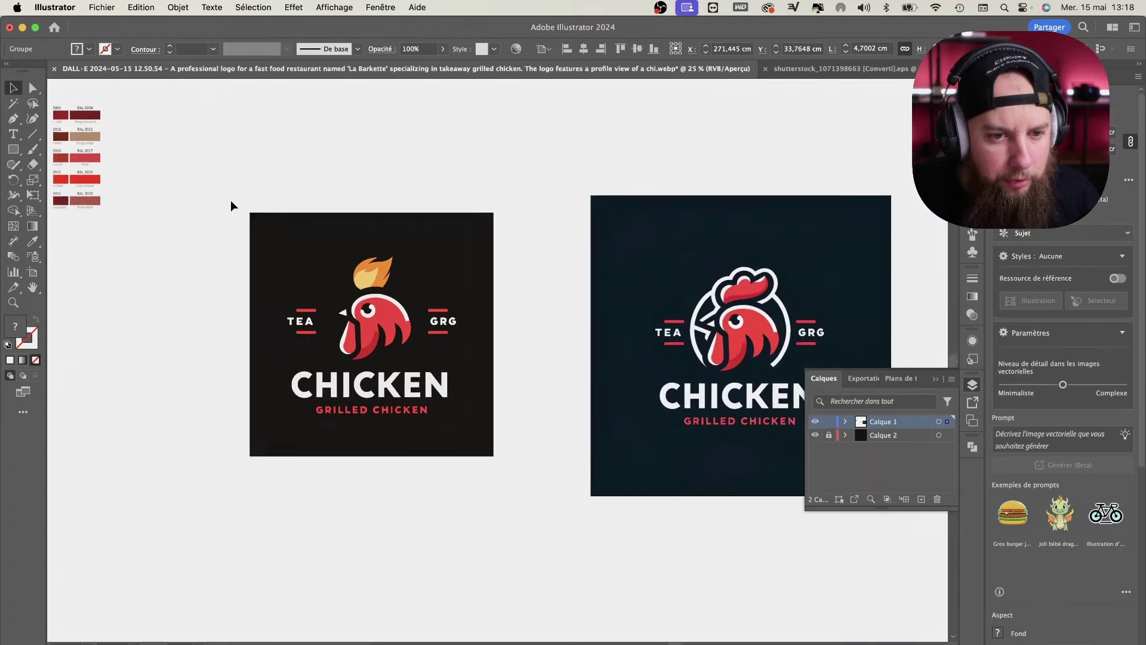
scroll(231, 200, "left", 5)
scroll(230, 199, "up", 3)
left_click_drag(230, 199, 516, 190)
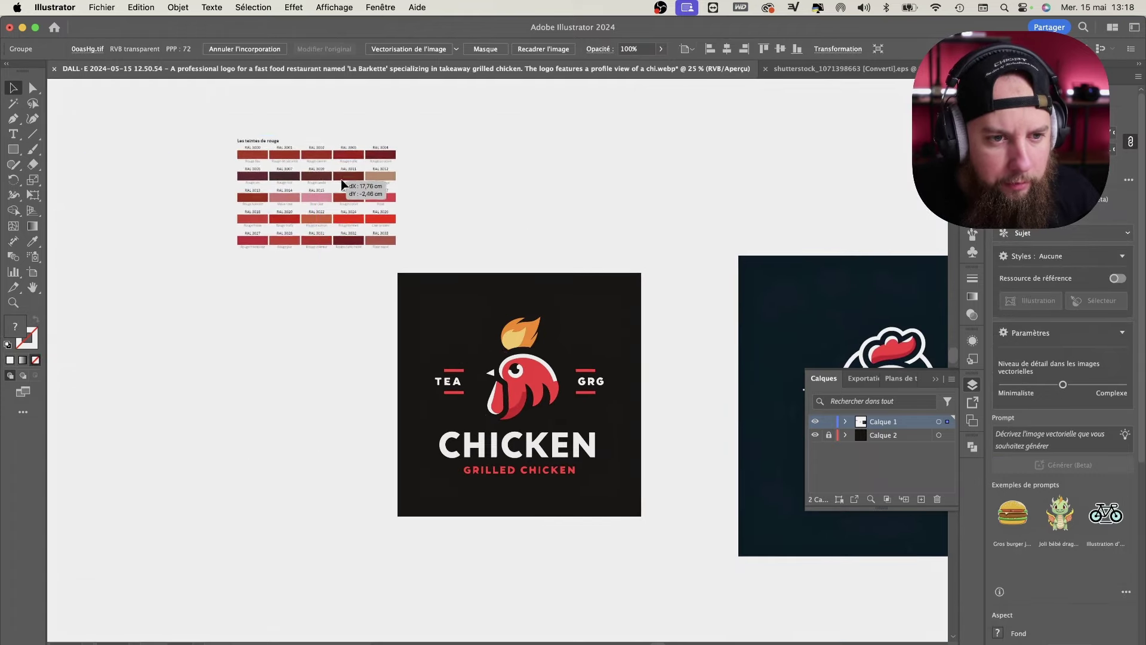
scroll(536, 187, "up", 1)
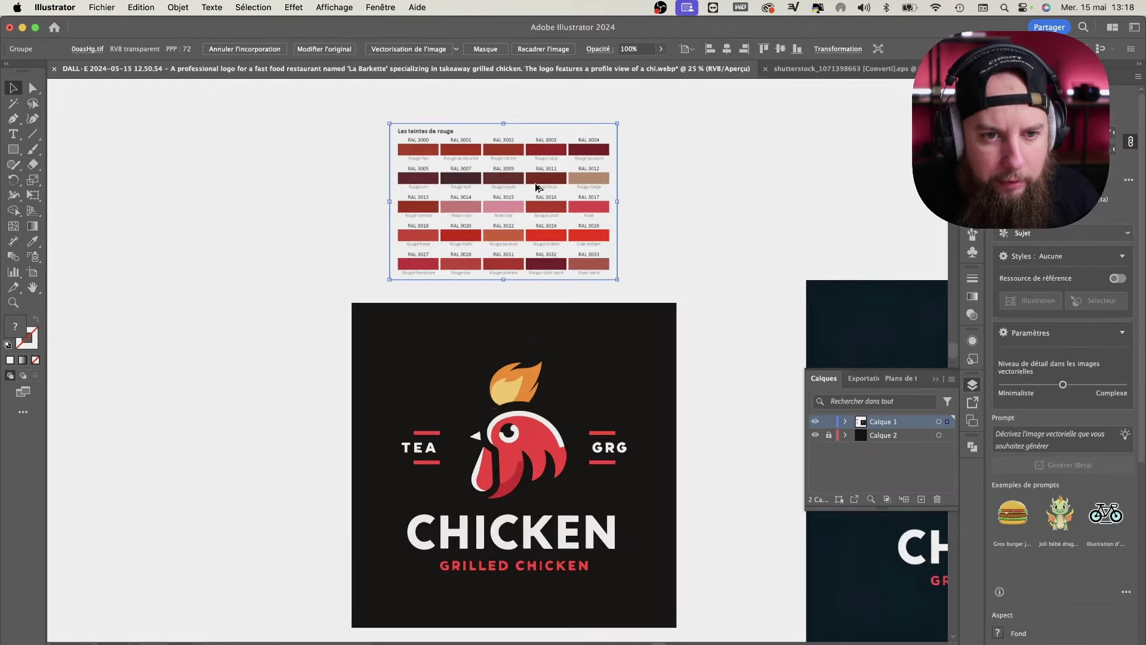
scroll(536, 187, "up", 1)
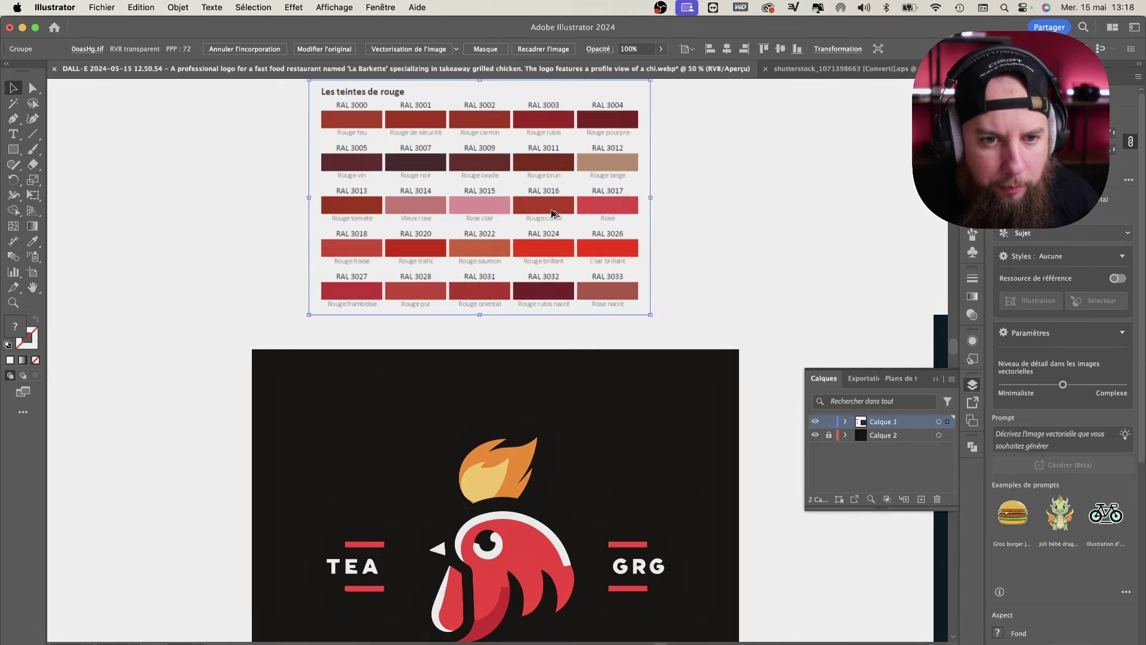
scroll(547, 203, "up", 1)
scroll(552, 213, "down", 1)
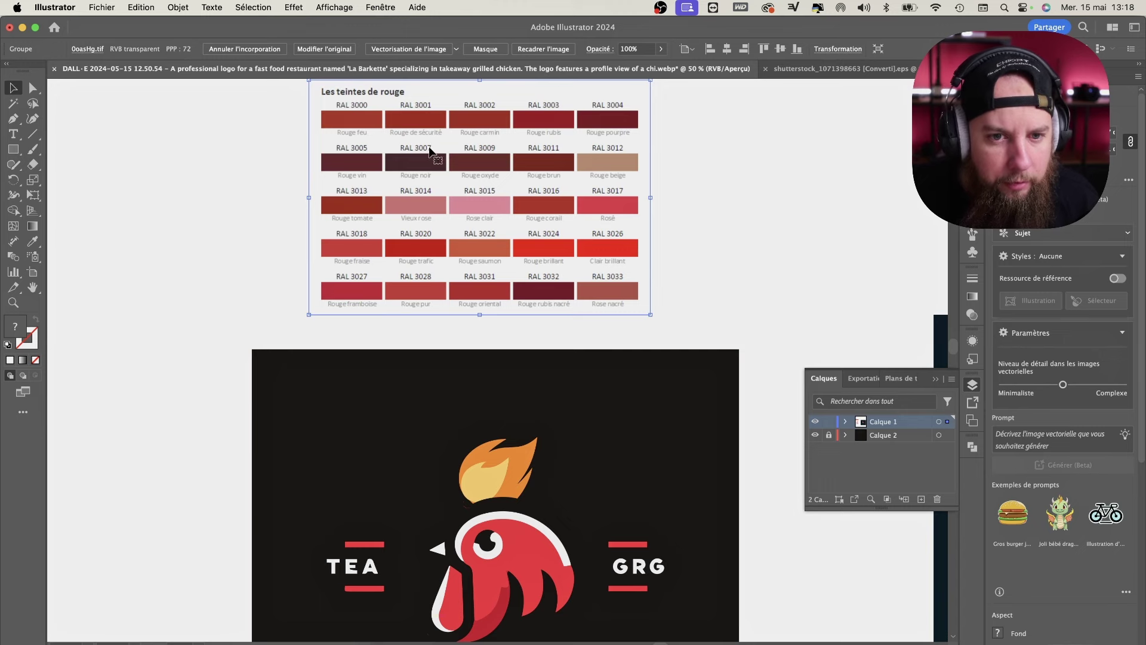
scroll(428, 165, "down", 2)
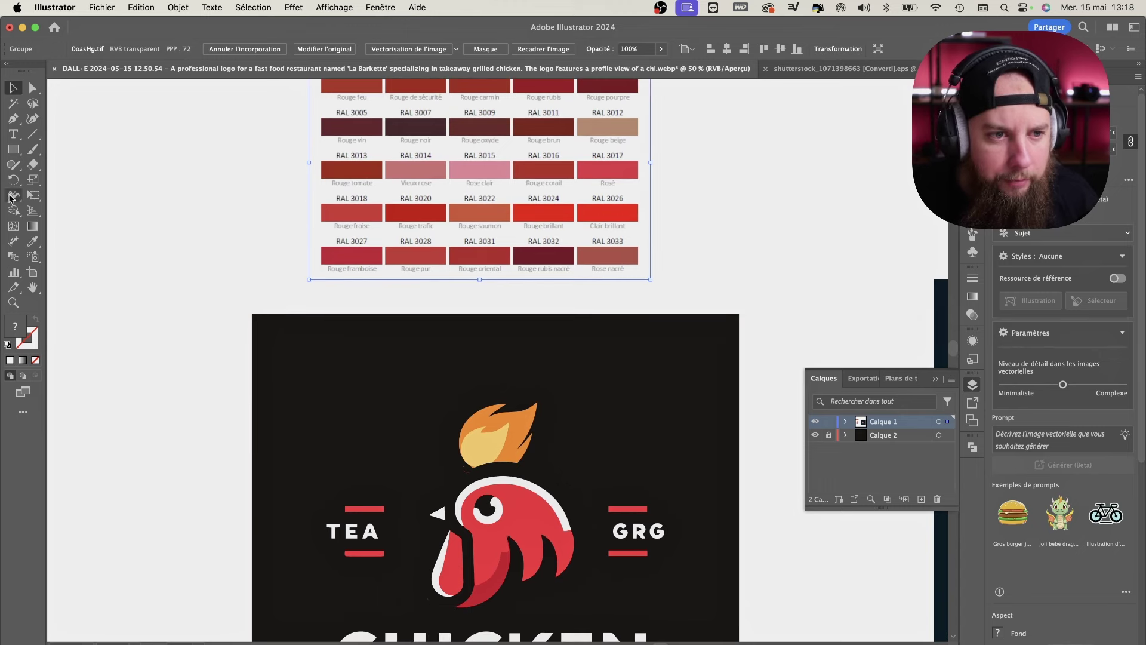
Recolour the rooster's red head shape and the red bars beside GRG and TEA with the Rouge corail shade.
left_click(32, 88)
left_click(467, 554)
left_click(628, 509, "shift")
left_click(628, 553, "shift")
left_click(360, 553, "shift")
key("i")
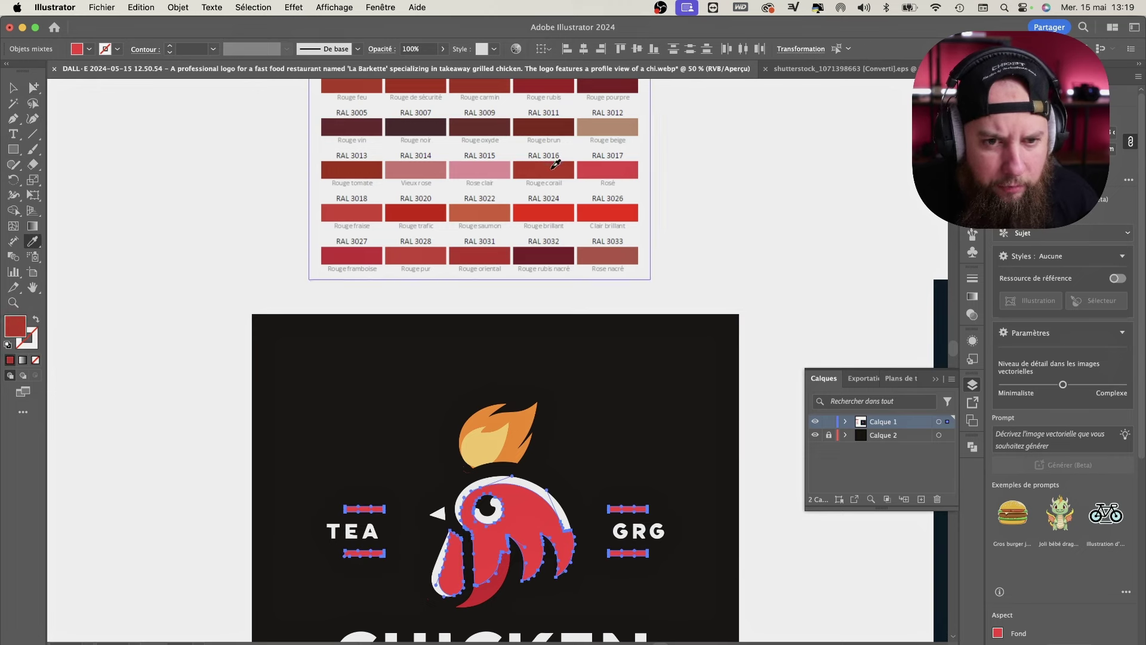
left_click(553, 166)
left_click(32, 88)
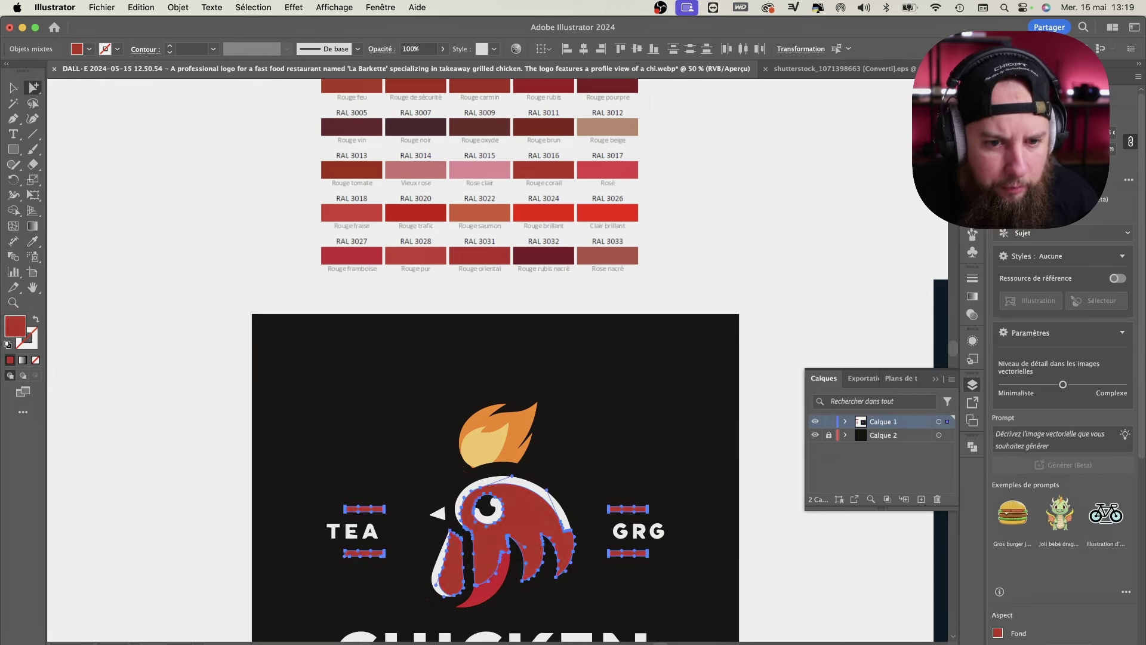
Darken the red wattle fill to 96211E, then select the orange outer flame shape.
left_click(484, 600)
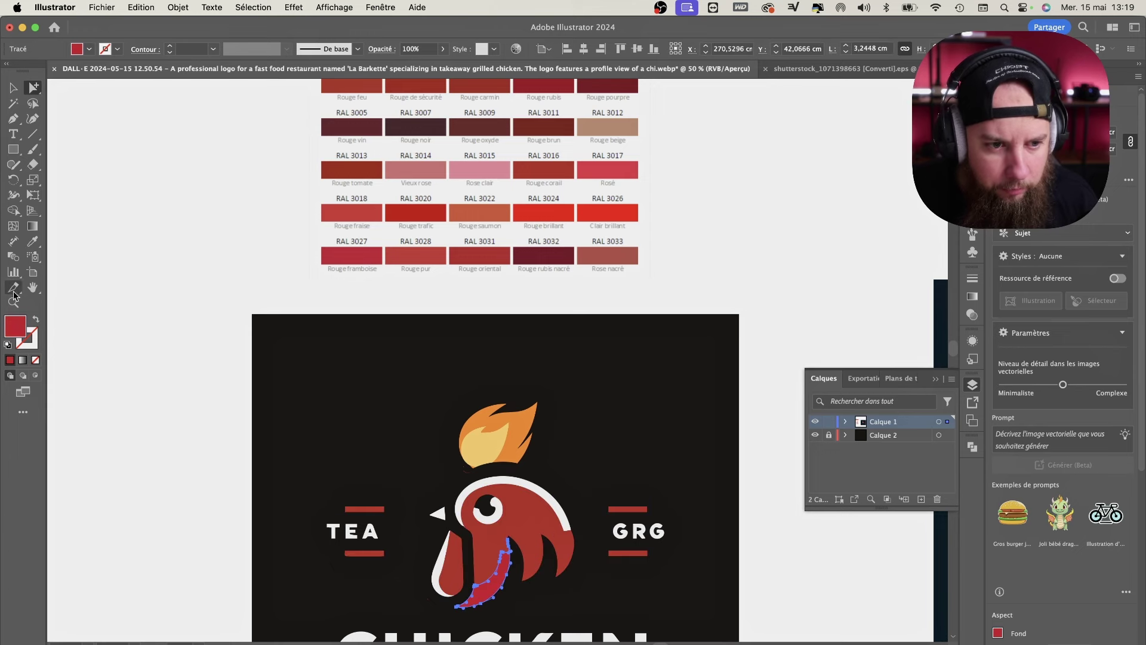
left_click(33, 241)
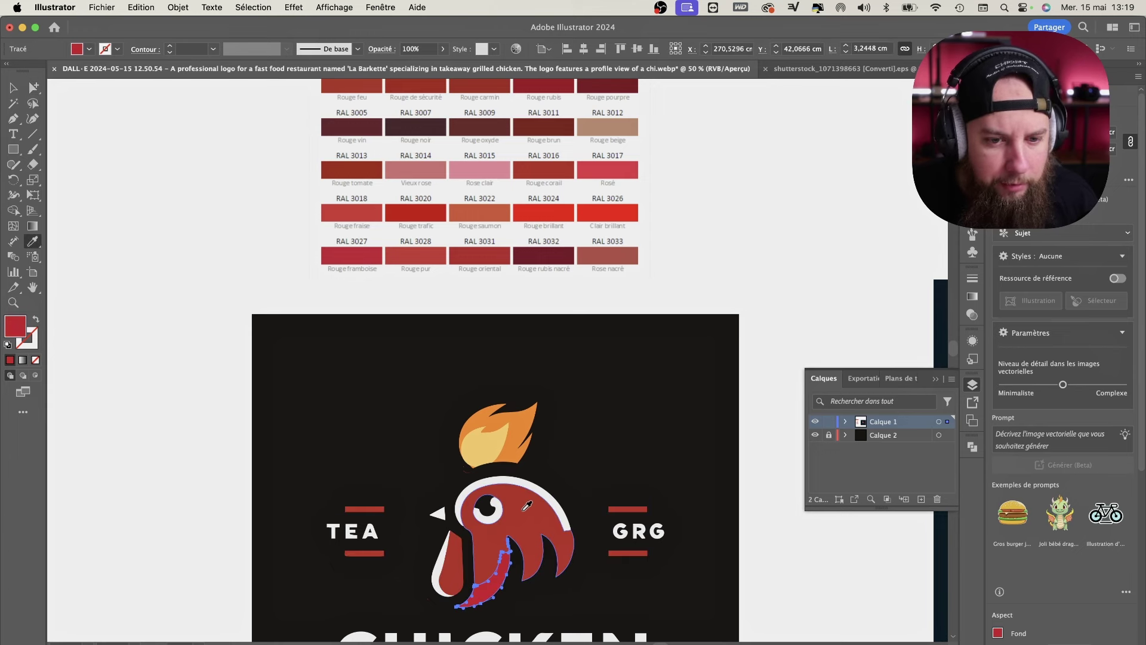
double_click(15, 326)
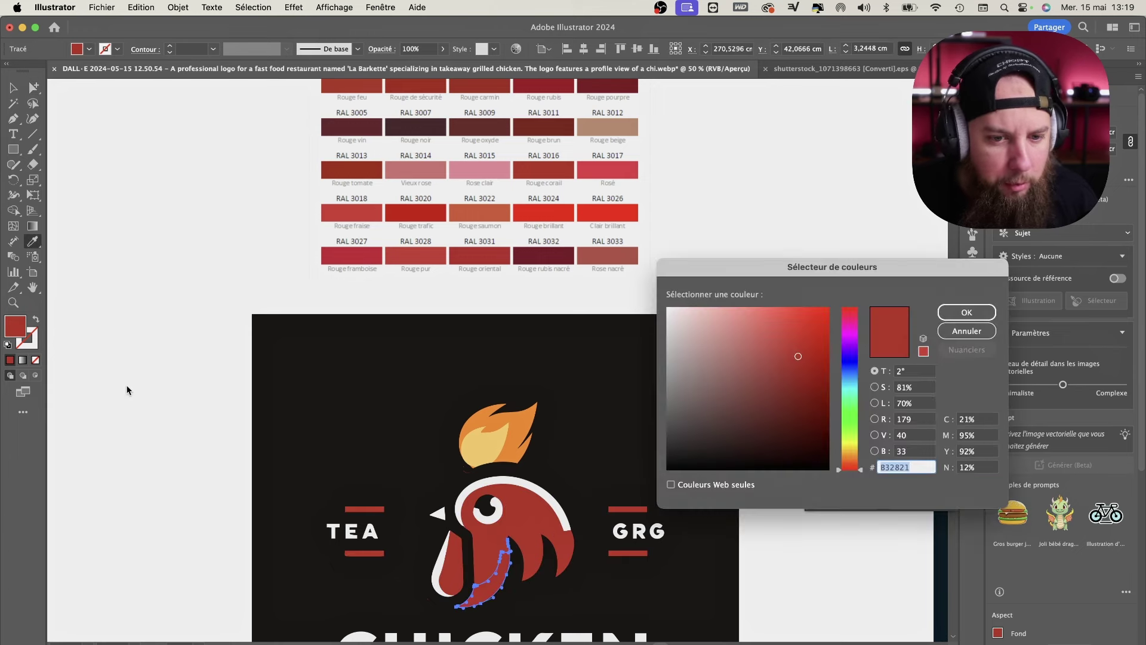
left_click_drag(801, 366, 798, 373)
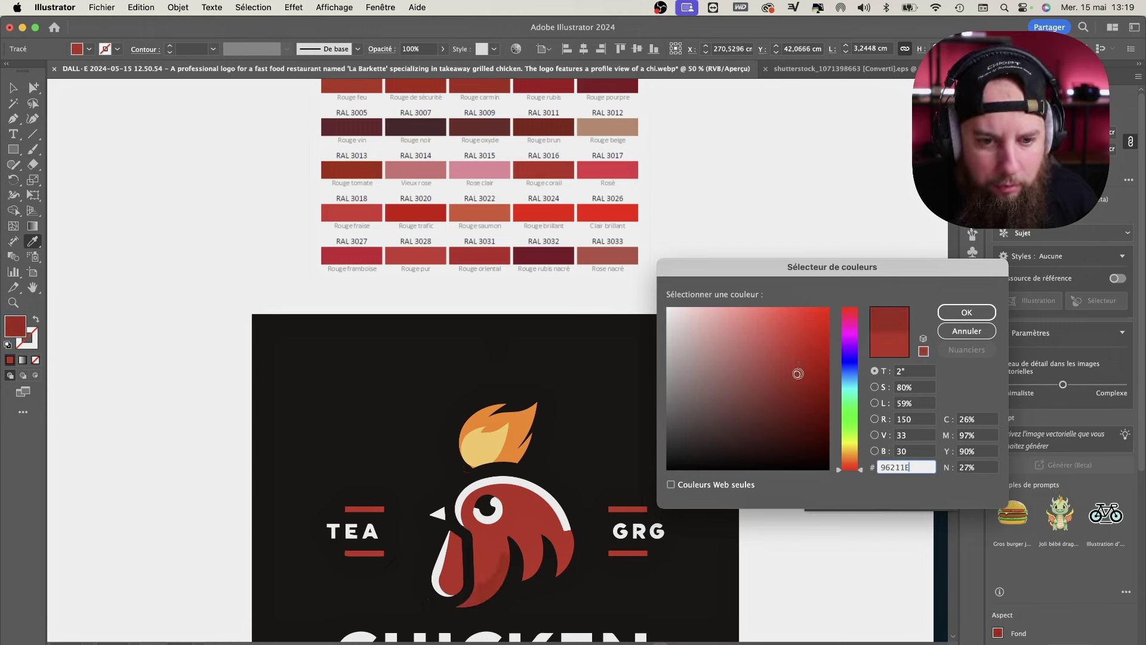
left_click(967, 312)
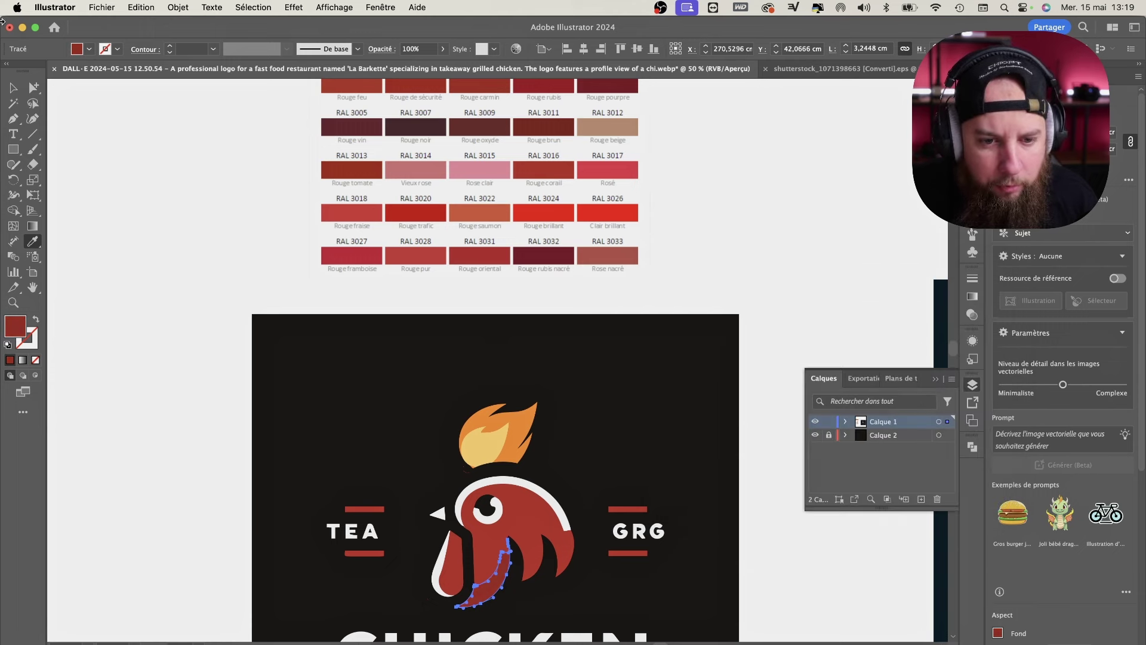
left_click(34, 87)
left_click(524, 429)
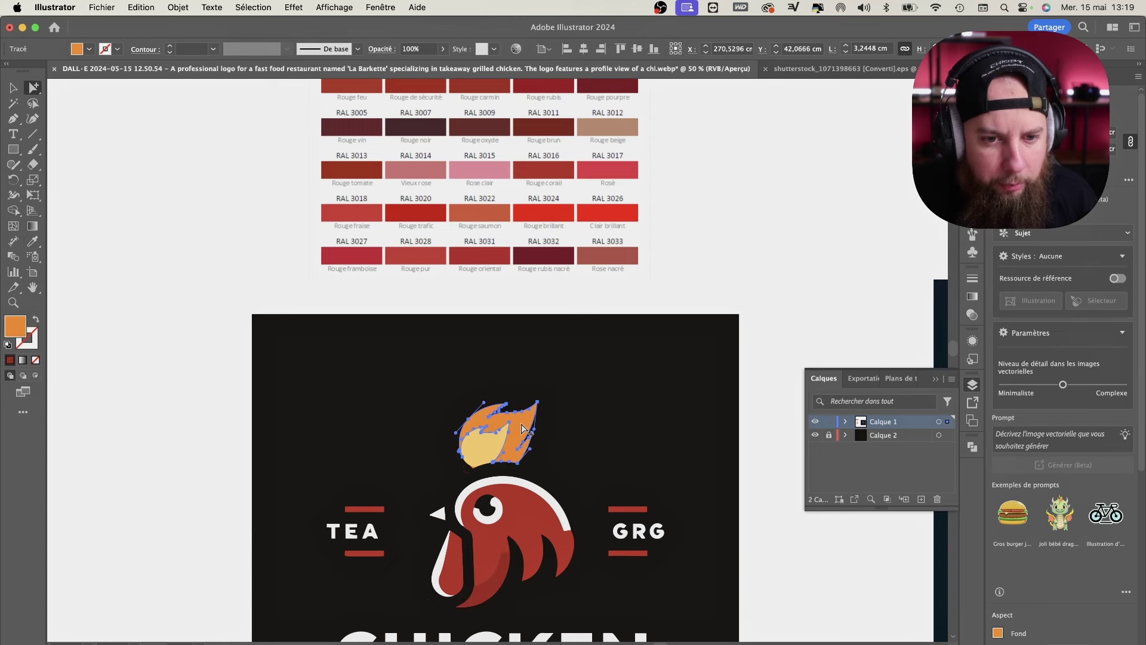
left_click(33, 241)
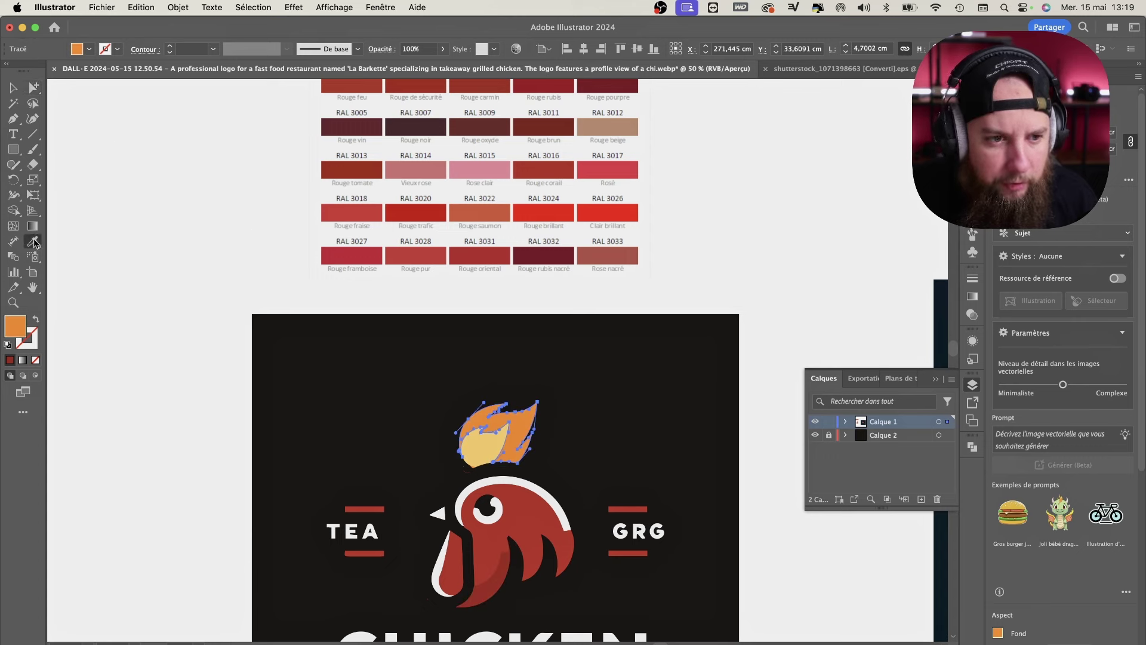
Give the outer flame the chicken's red and the inner flame a fine-tuned RAL 3026 red.
left_click(513, 549)
left_click(33, 88)
left_click(483, 449)
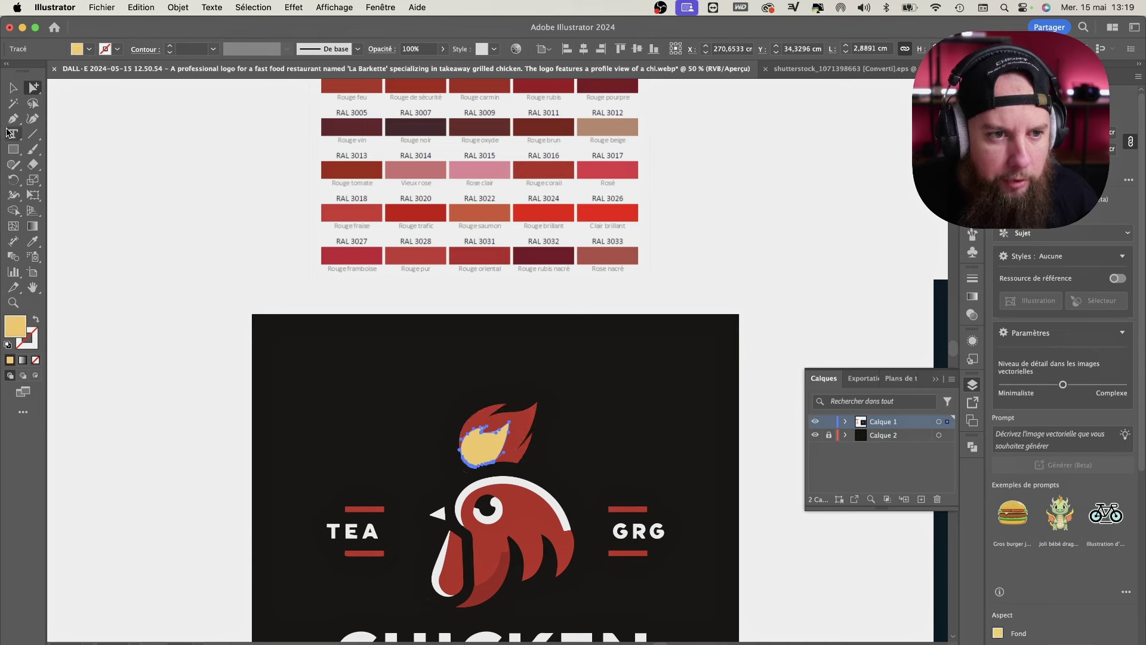
left_click(35, 242)
scroll(418, 173, "up", 2)
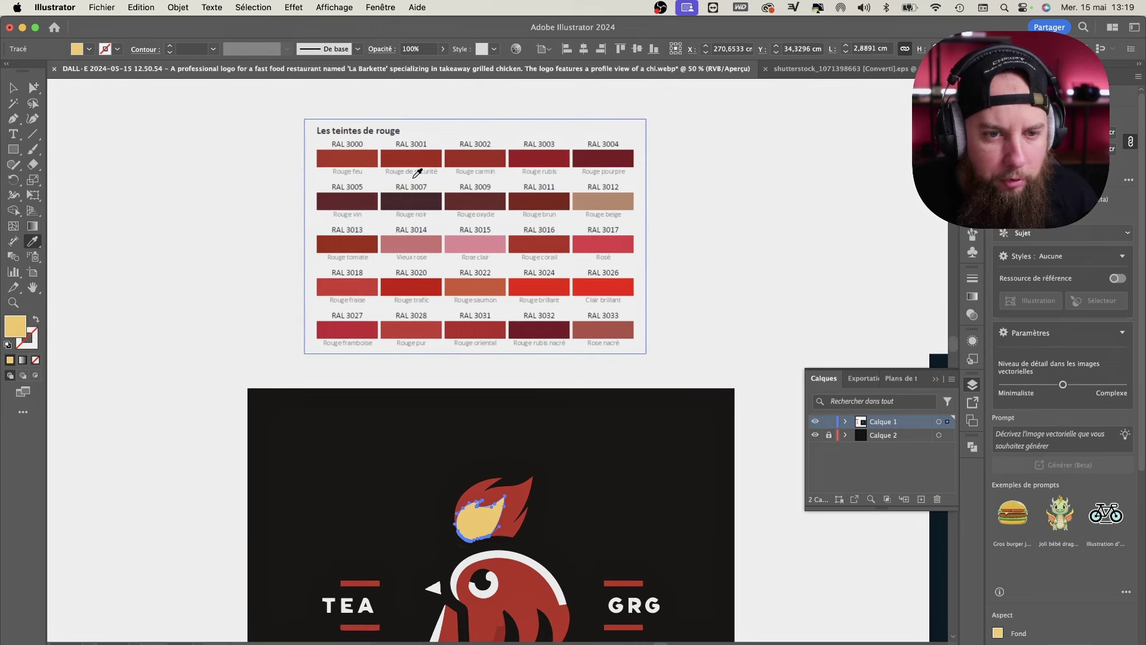
scroll(417, 173, "down", 1)
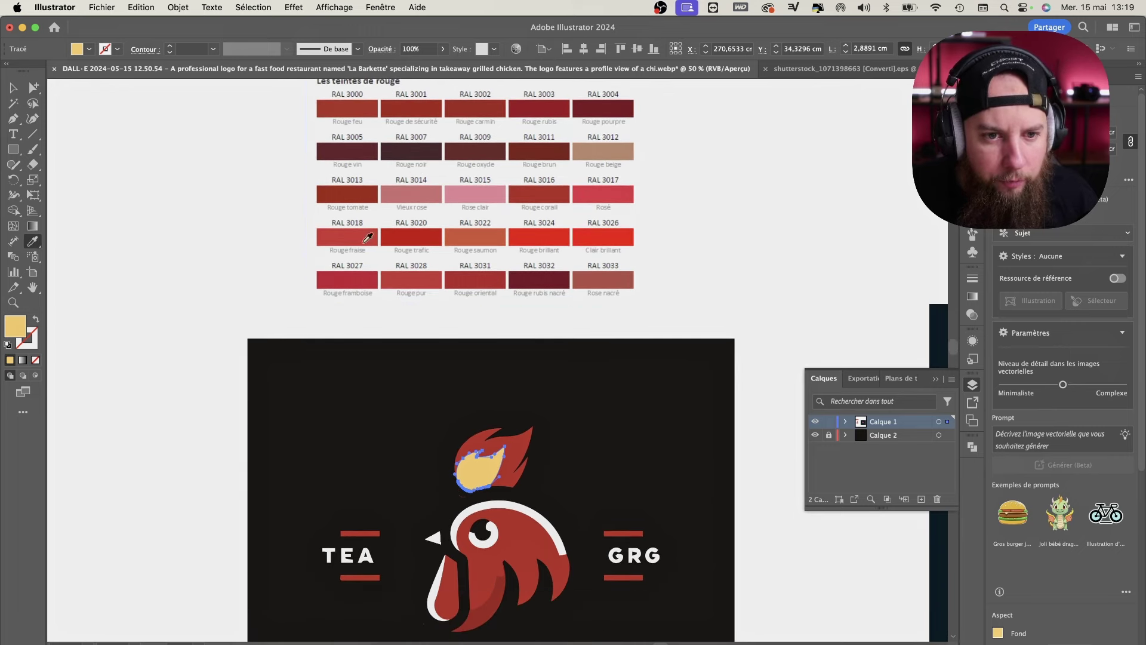
left_click(589, 237)
double_click(15, 325)
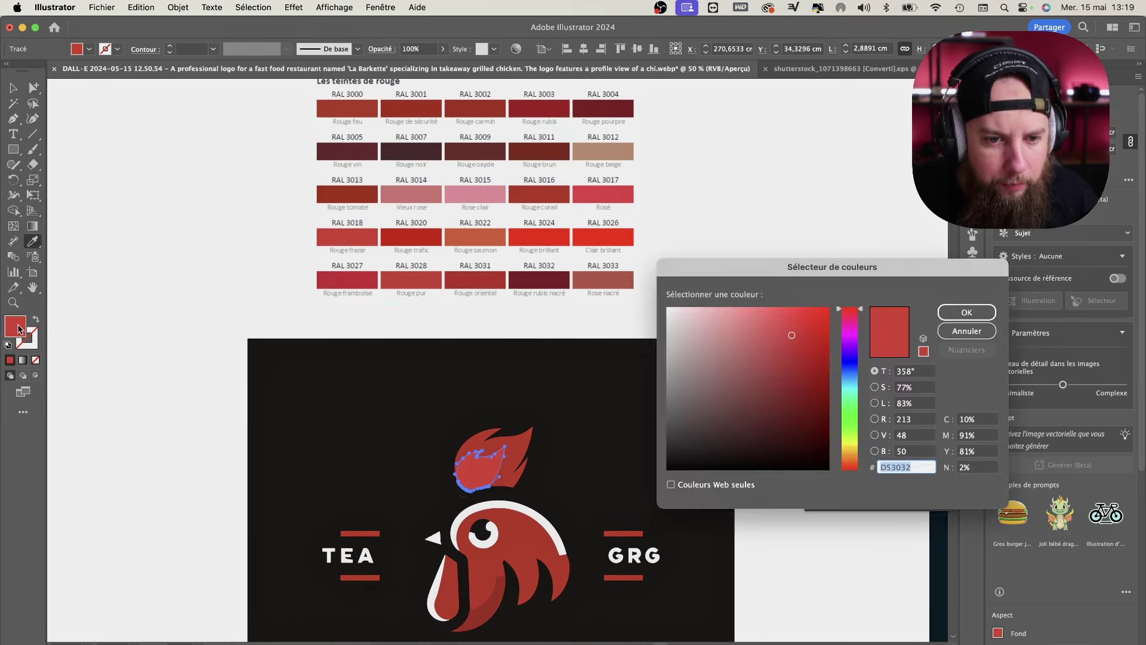
key("Return")
Zoom in on the crest and delete the stray red dot and curve beneath the flame.
scroll(450, 480, "up", 4)
key("a")
left_click(450, 477)
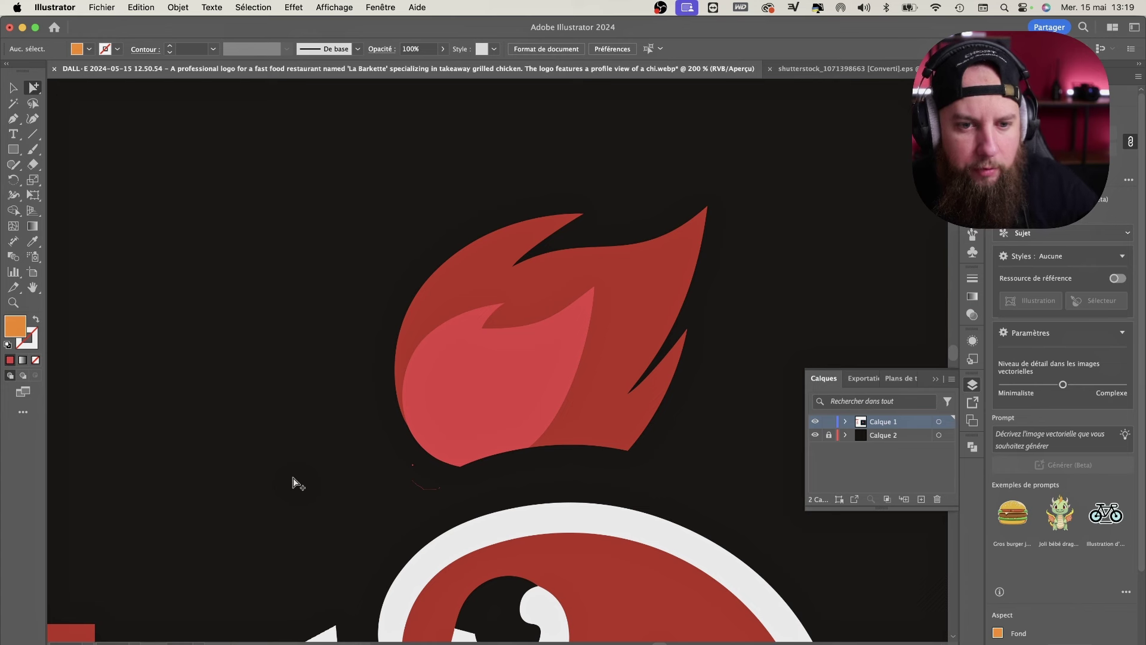
scroll(292, 479, "down", 1)
scroll(292, 477, "up", 1)
scroll(292, 478, "up", 3)
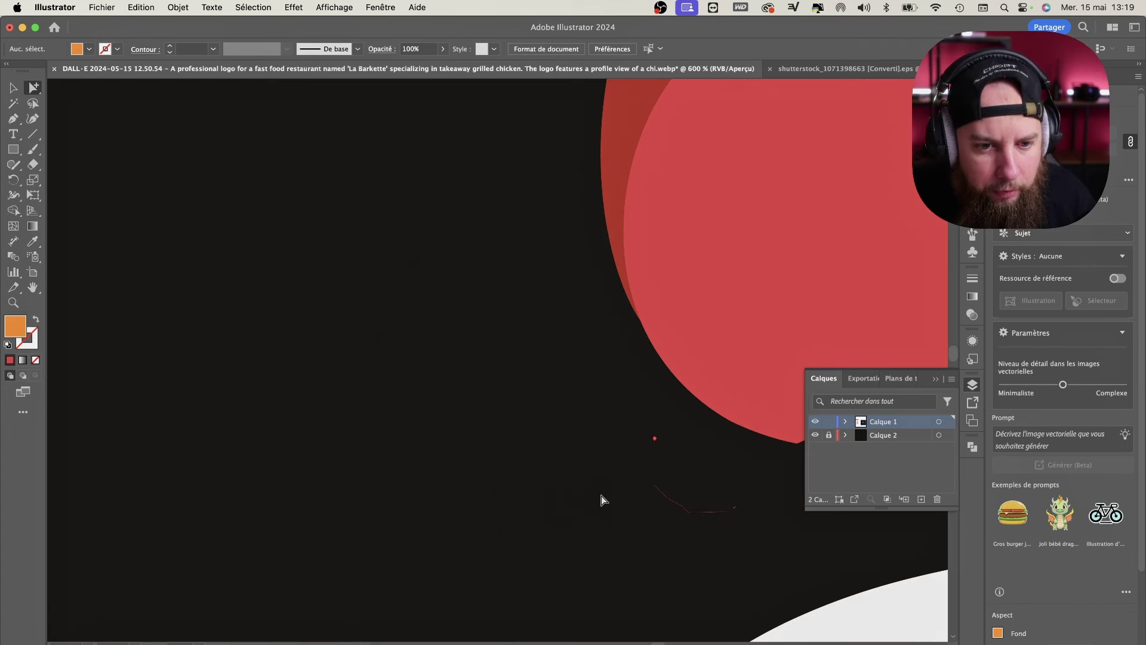
left_click_drag(625, 431, 683, 532)
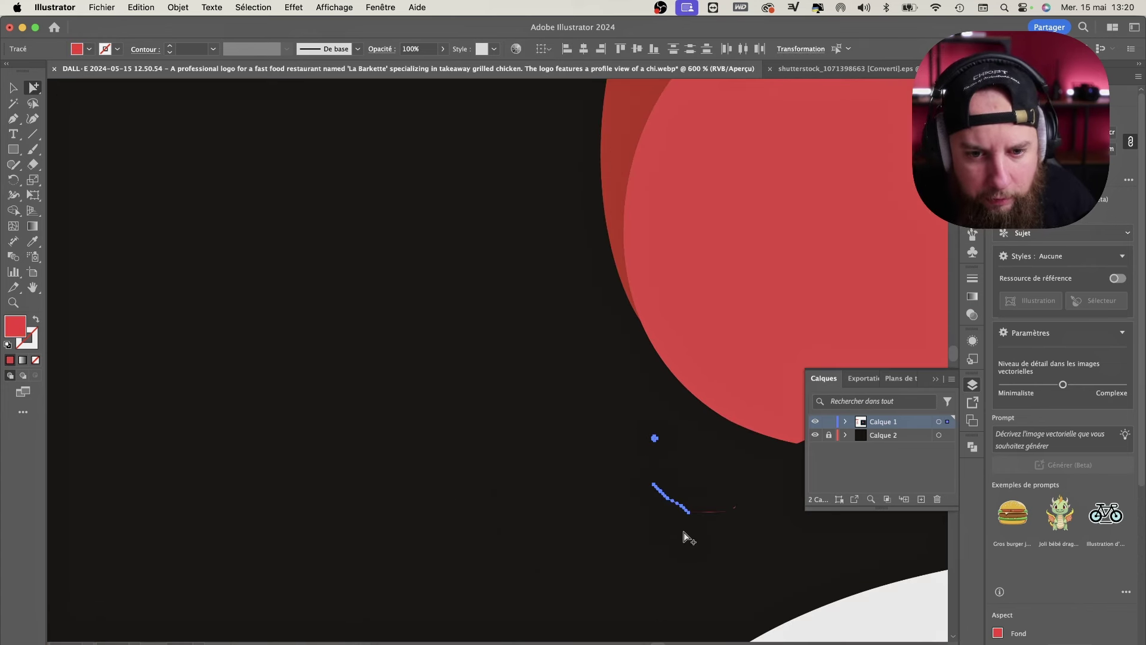
key("Delete")
left_click_drag(659, 483, 752, 547)
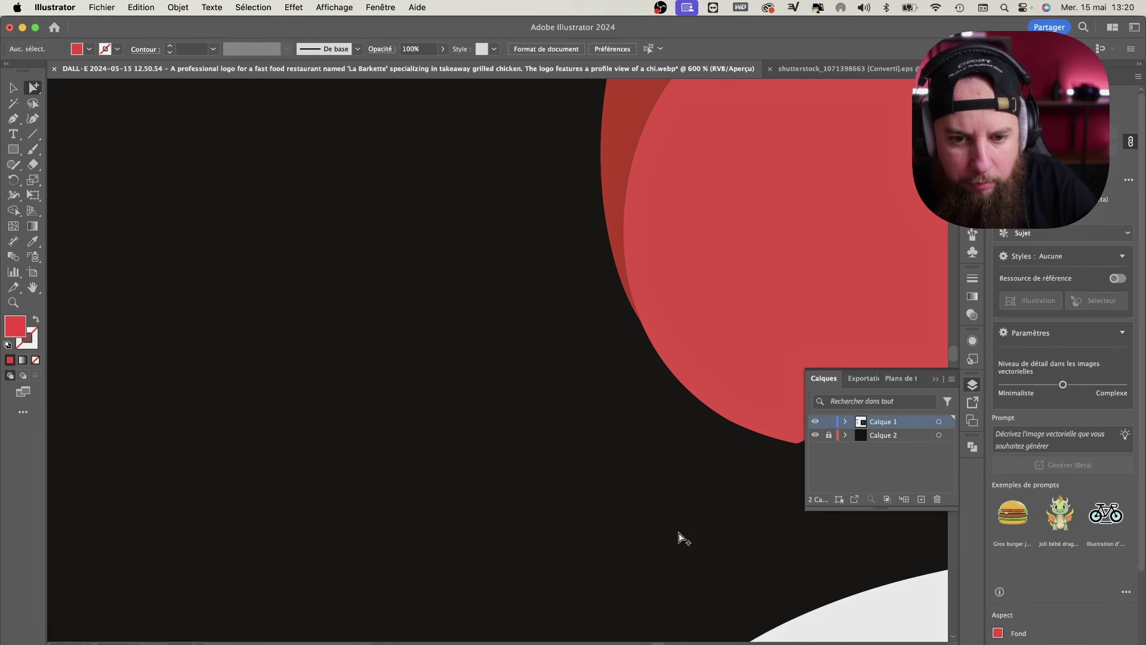
scroll(630, 506, "down", 2)
scroll(631, 506, "down", 3)
scroll(630, 506, "down", 2)
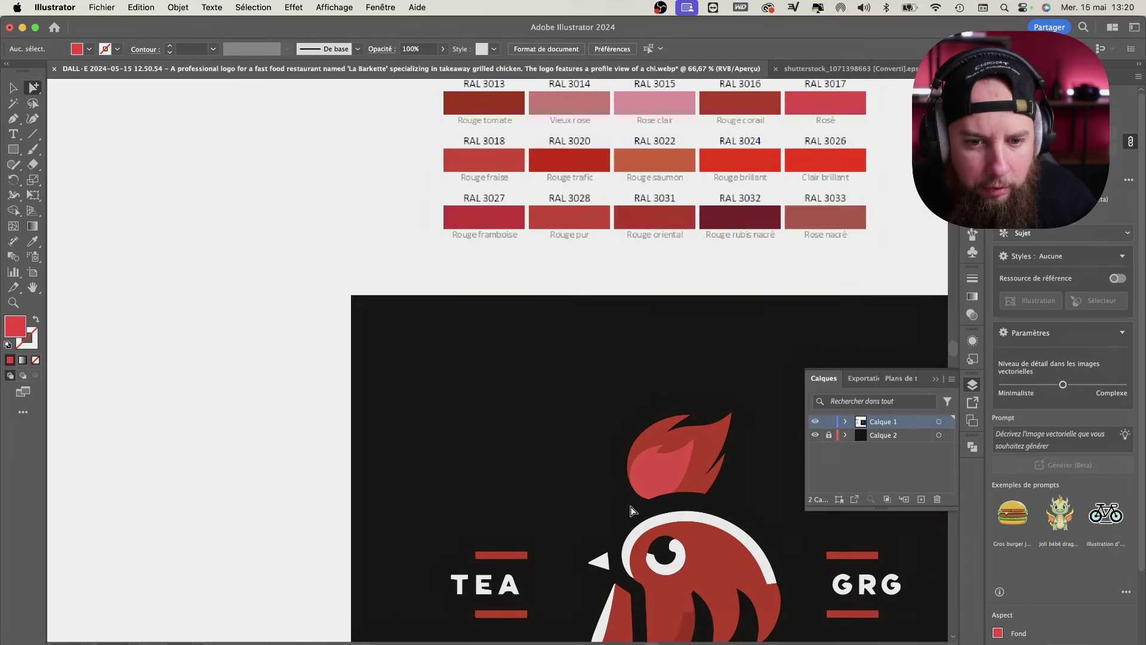
scroll(630, 506, "down", 2)
scroll(630, 506, "down", 1)
scroll(630, 507, "right", 3)
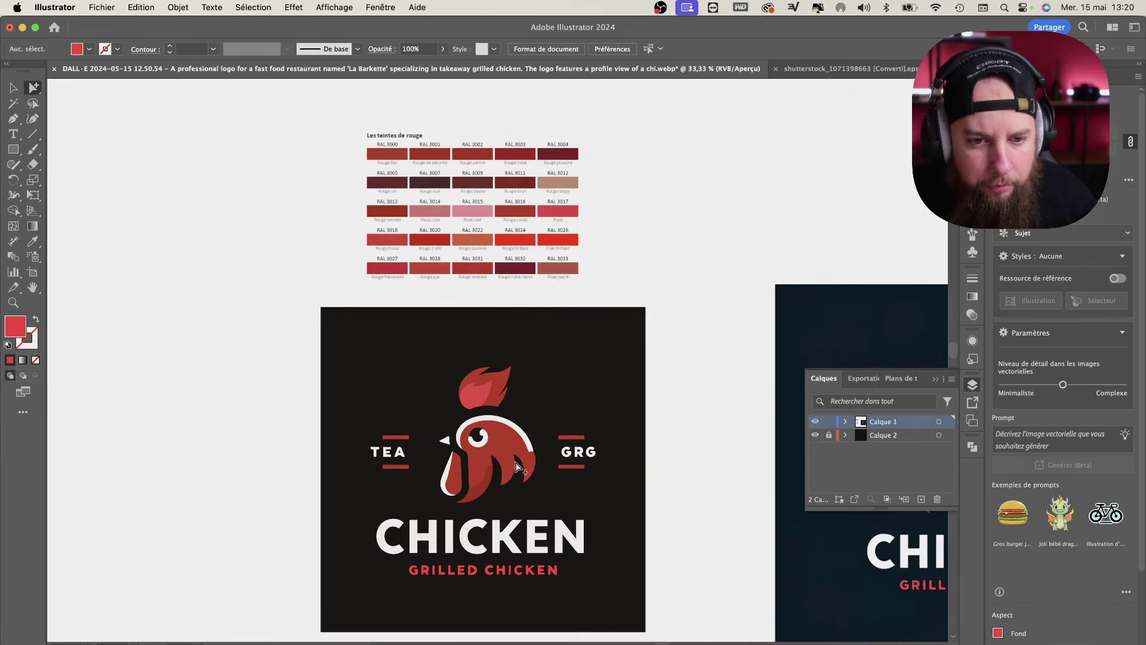
Fill the inner flame with pure white FFFFFF, then deselect and pan right to the second logo.
left_click(473, 398)
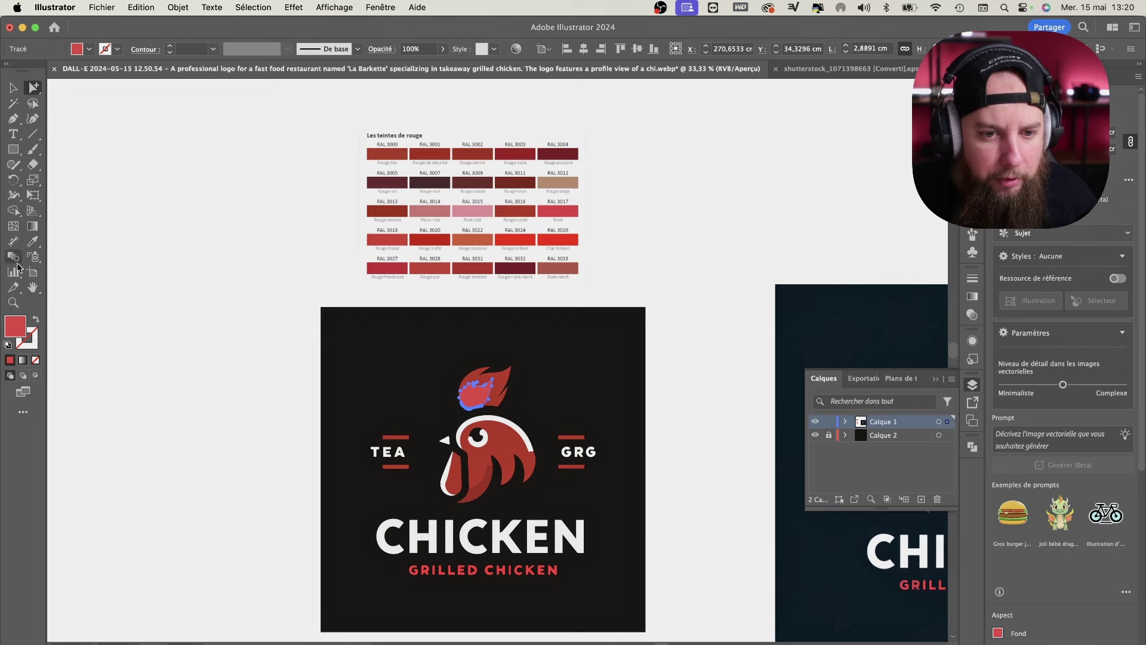
double_click(13, 328)
left_click_drag(677, 314, 658, 299)
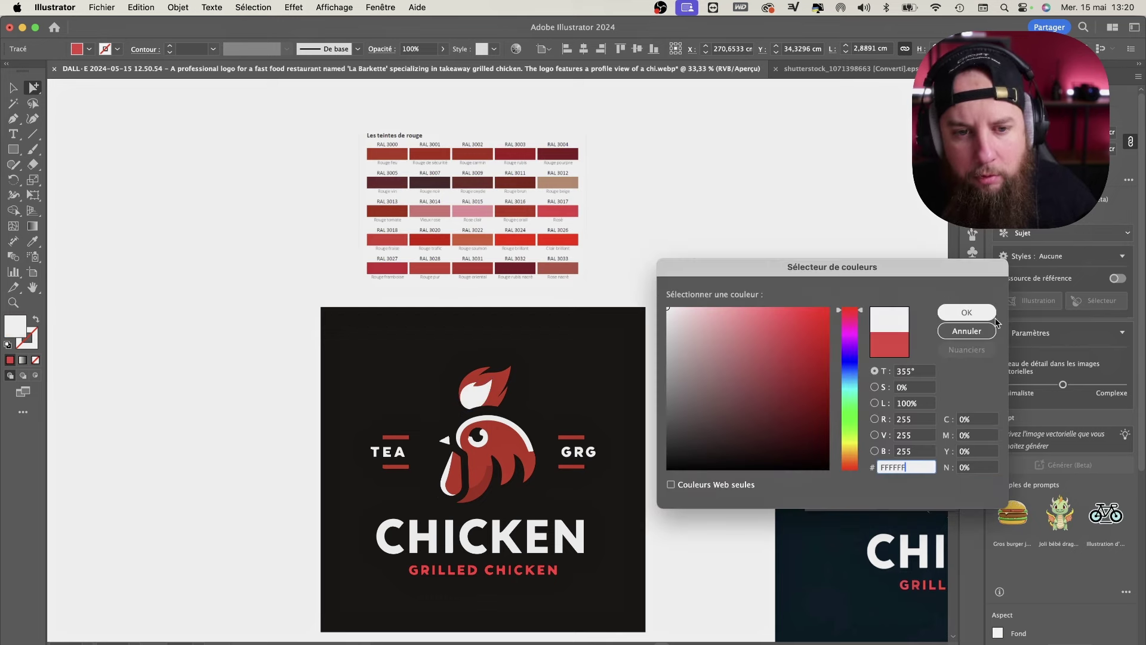
left_click(973, 312)
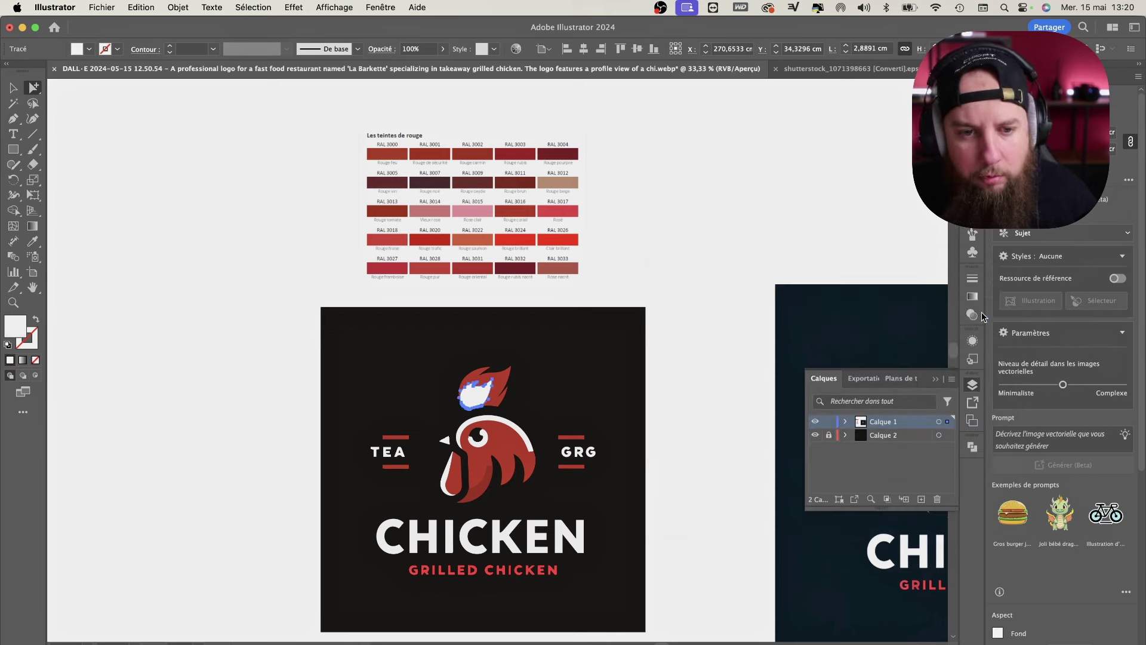
left_click(717, 194)
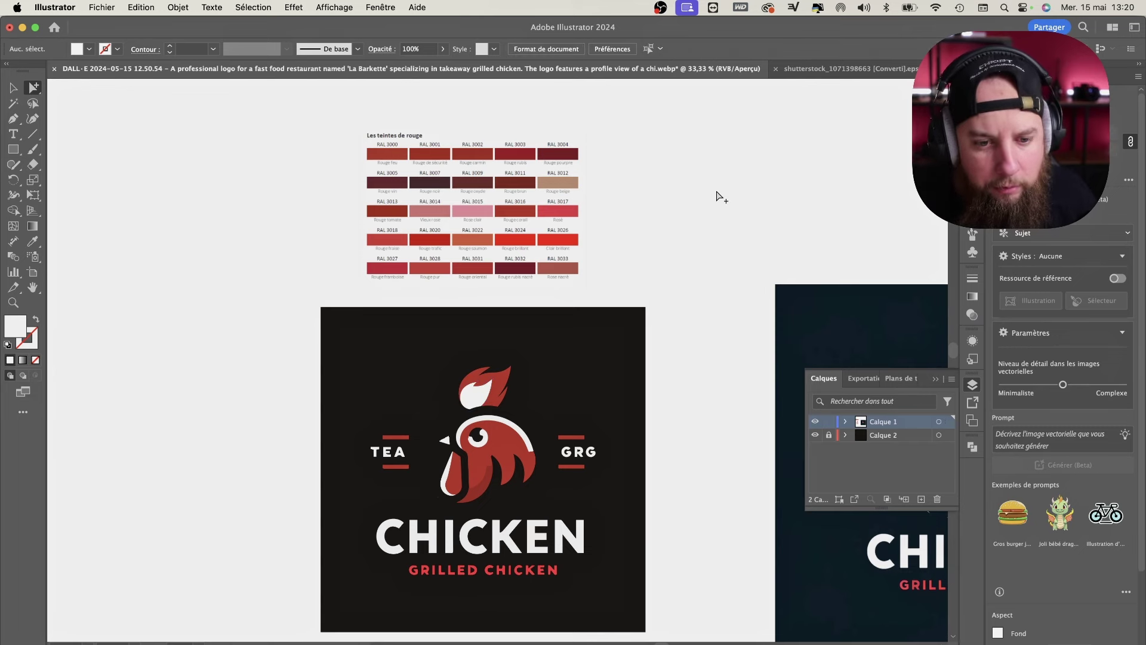
scroll(684, 290, "right", 5)
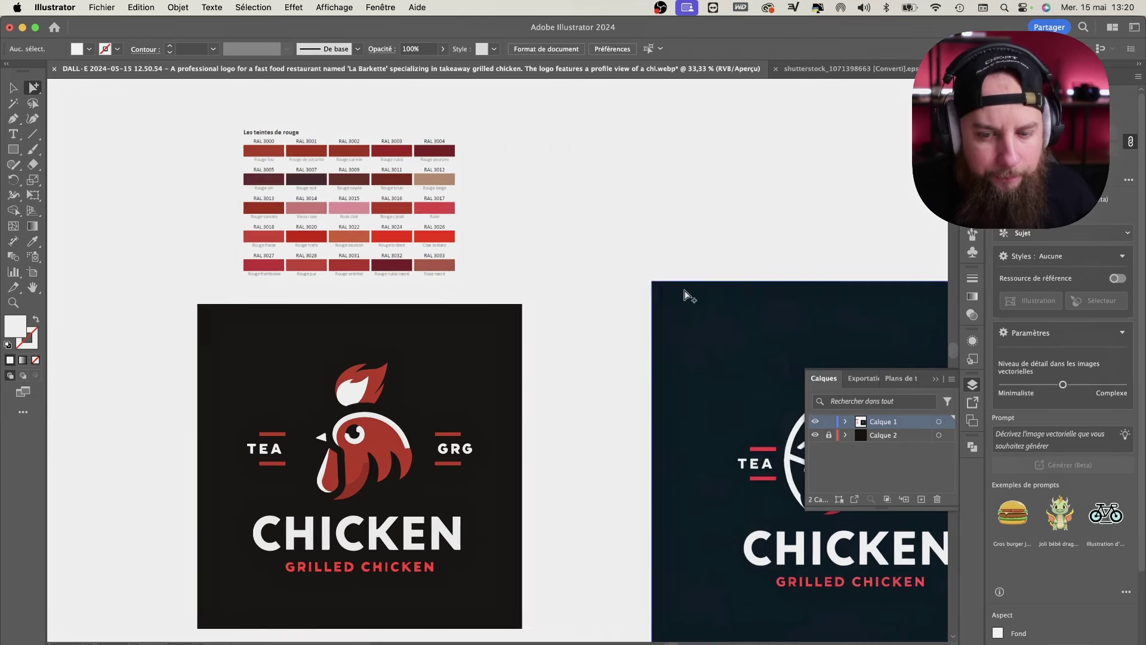
scroll(684, 290, "right", 5)
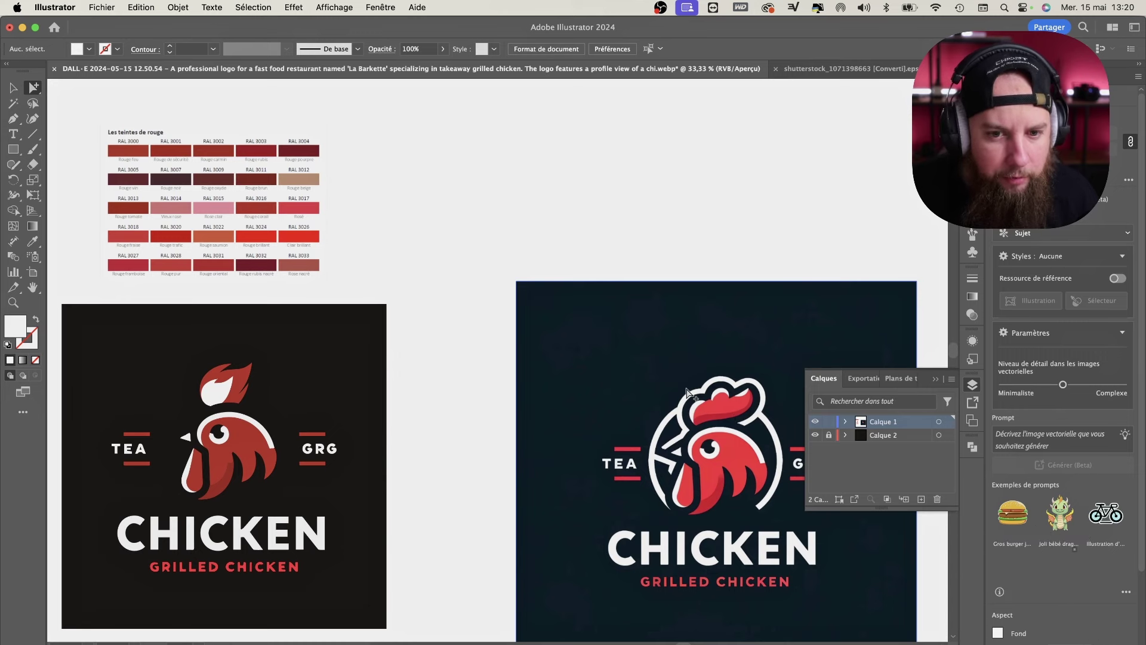
Ungroup the dark logo with Dissocier and marquee-select all the rooster head pieces.
key("v")
scroll(304, 479, "down", 1)
scroll(304, 480, "left", 1)
left_click(305, 478)
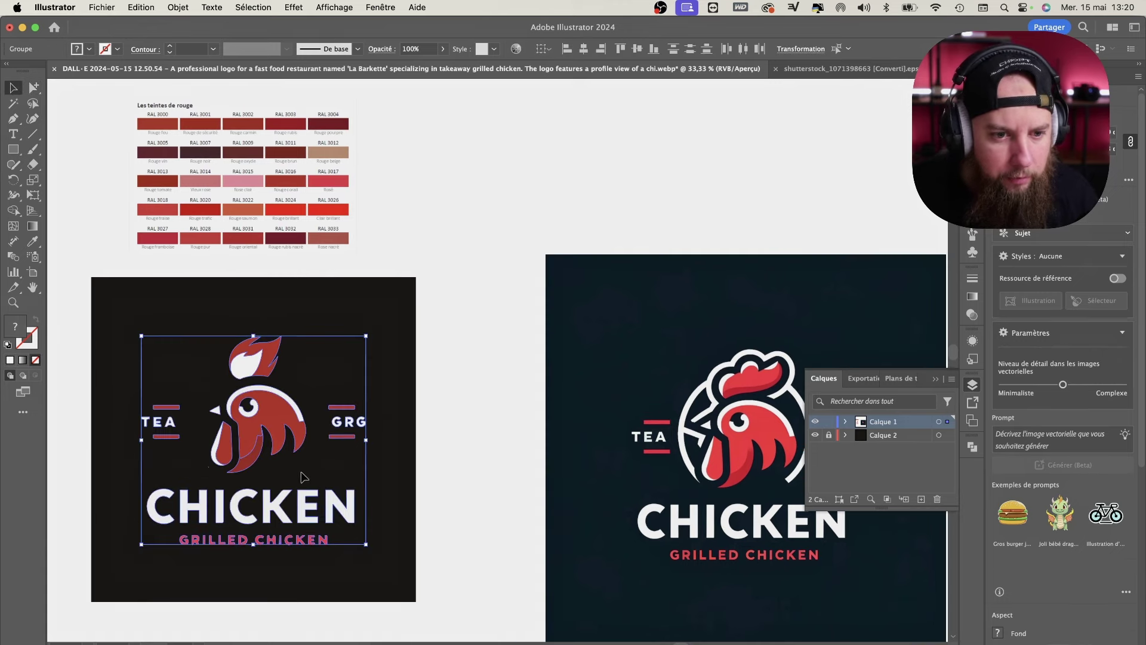
right_click(252, 416)
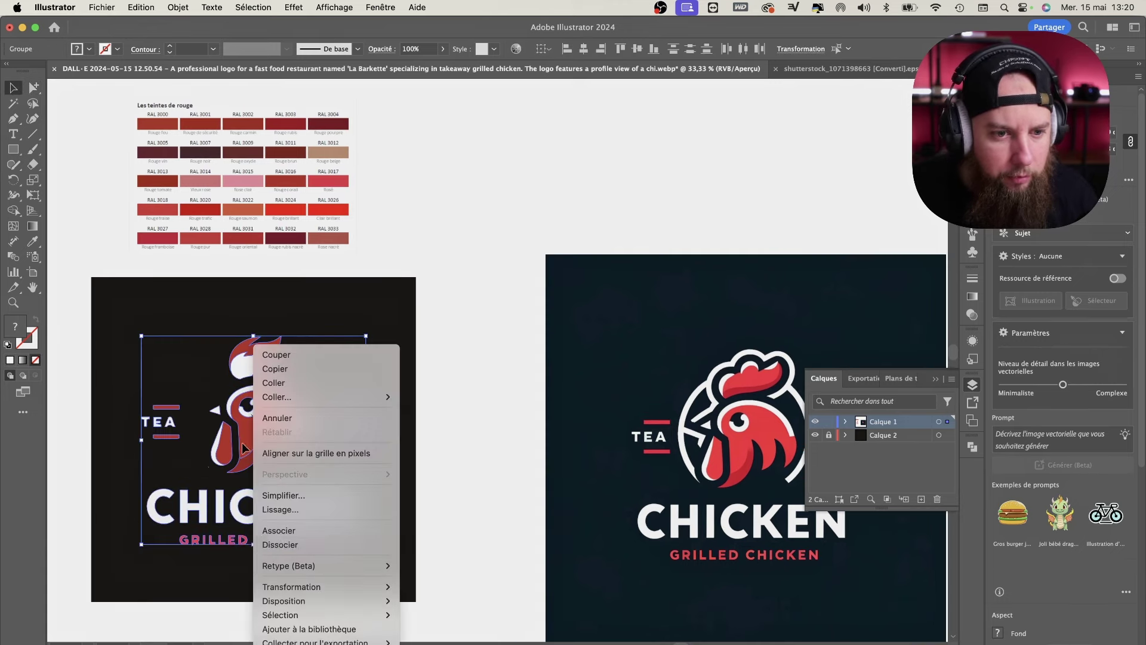
left_click(278, 544)
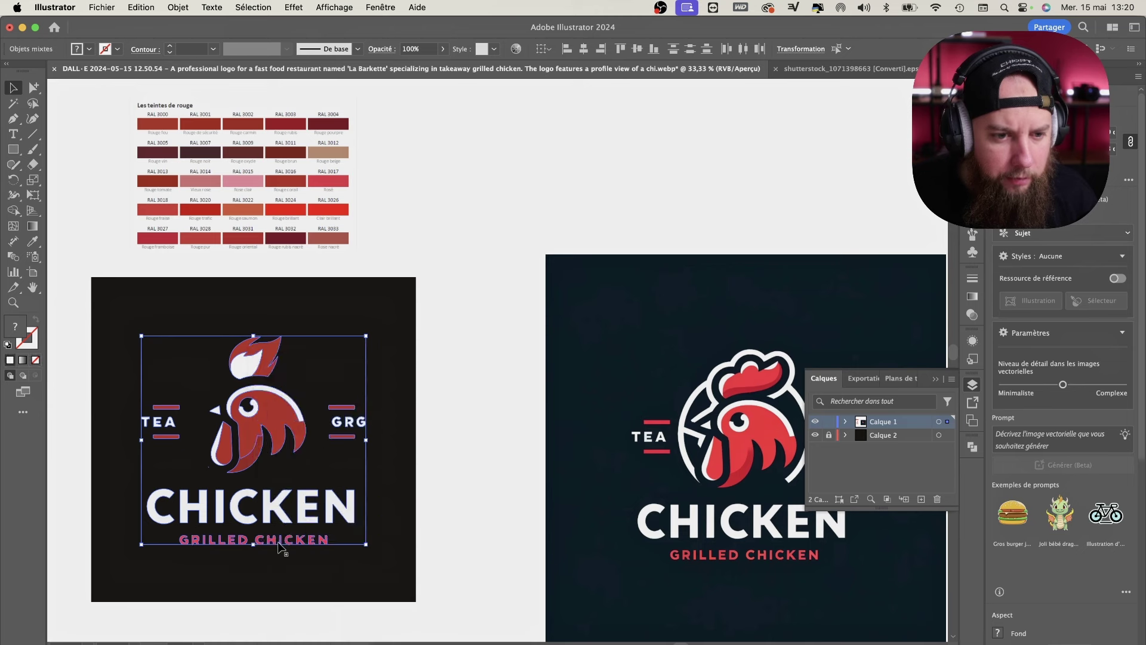
left_click(400, 380)
left_click_drag(188, 329, 321, 470)
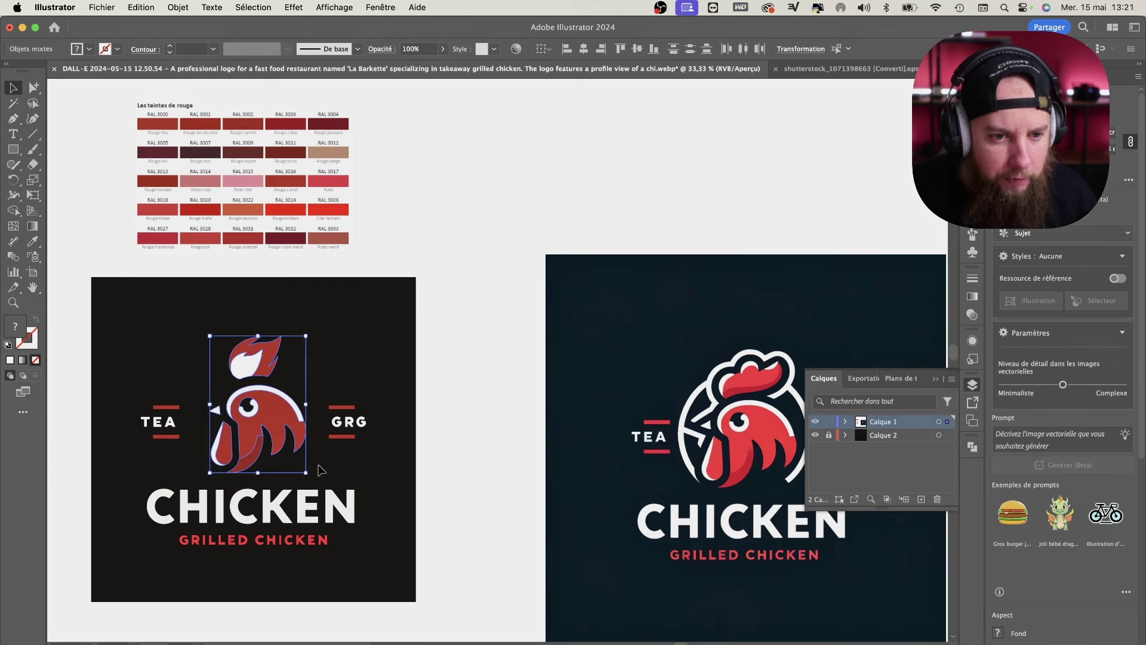
key("super+shift+b")
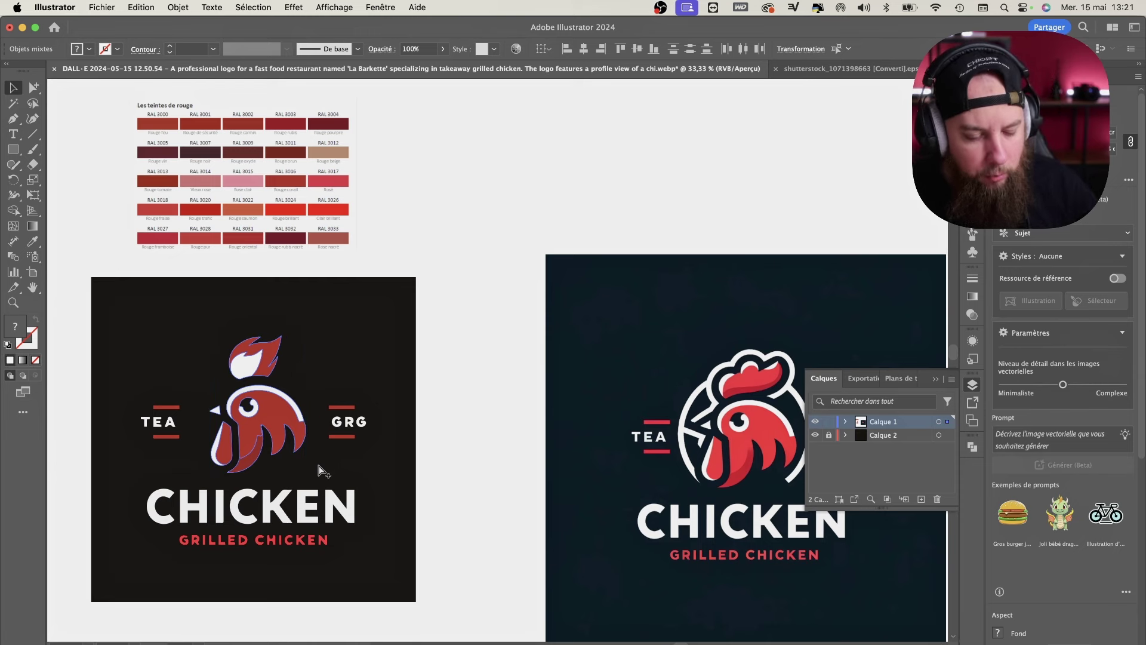
key("super+shift+b")
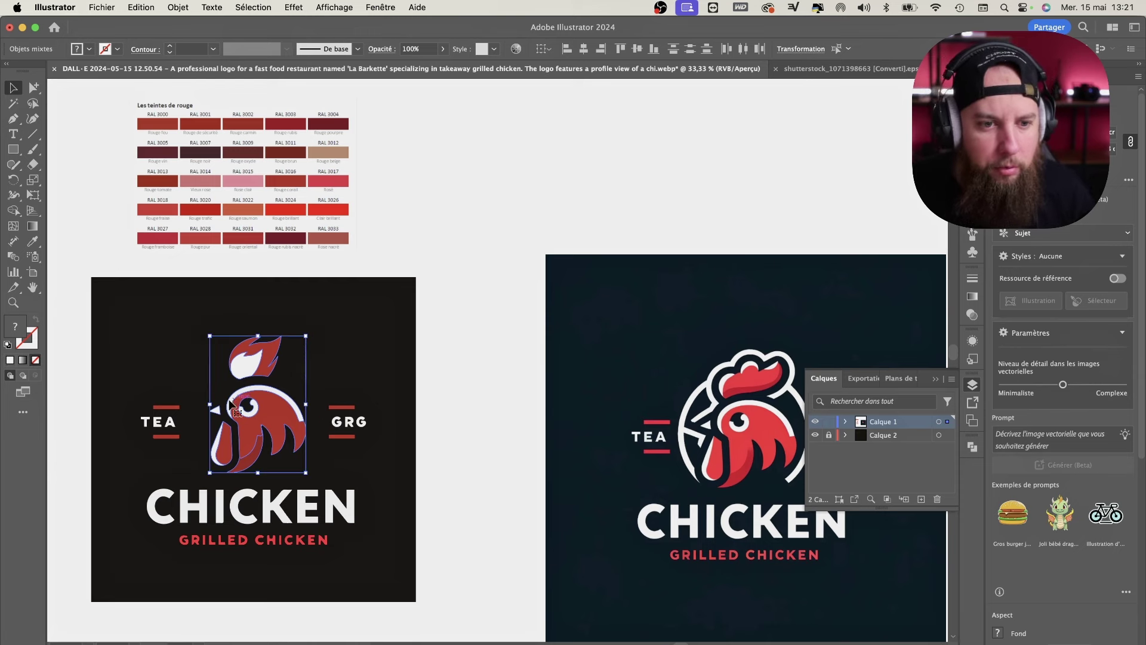
Unite the rooster head pieces with Pathfinder's Réunion and bring up the Appearance panel.
left_click(972, 447)
left_click(816, 474)
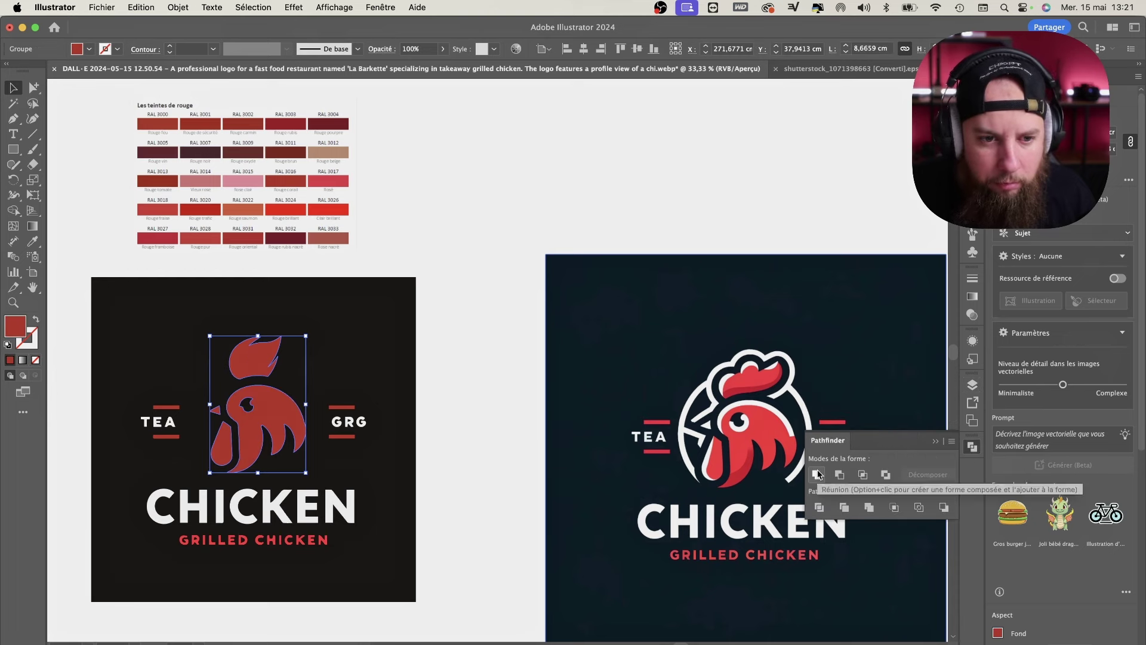
scroll(514, 440, "left", 2)
scroll(513, 440, "left", 3)
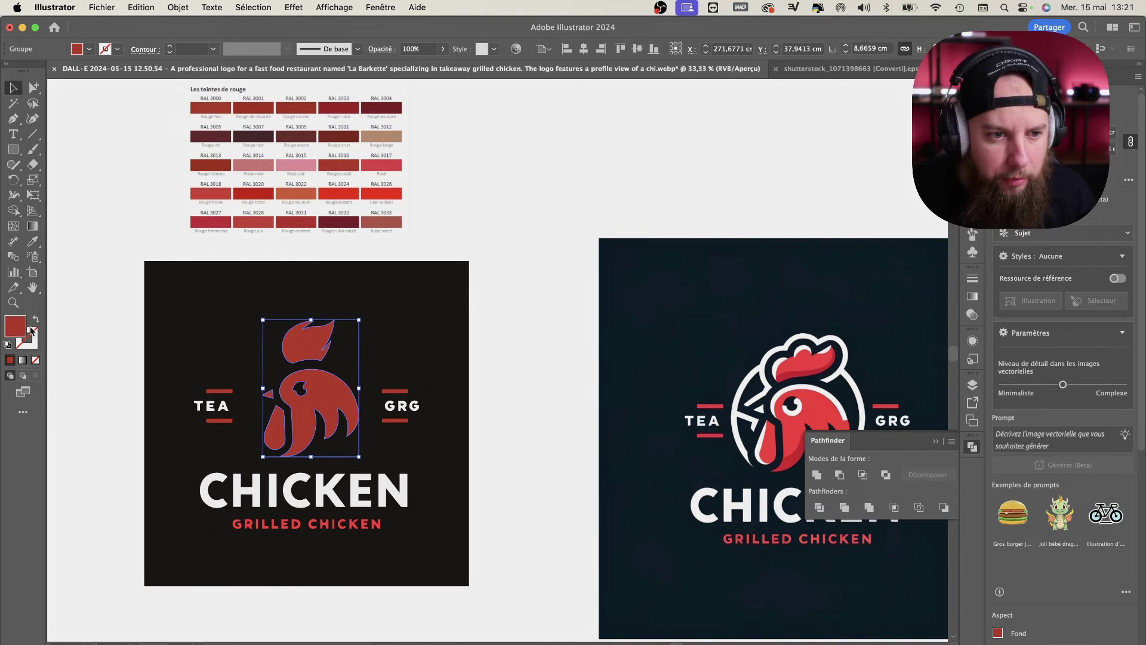
left_click(972, 315)
left_click(973, 340)
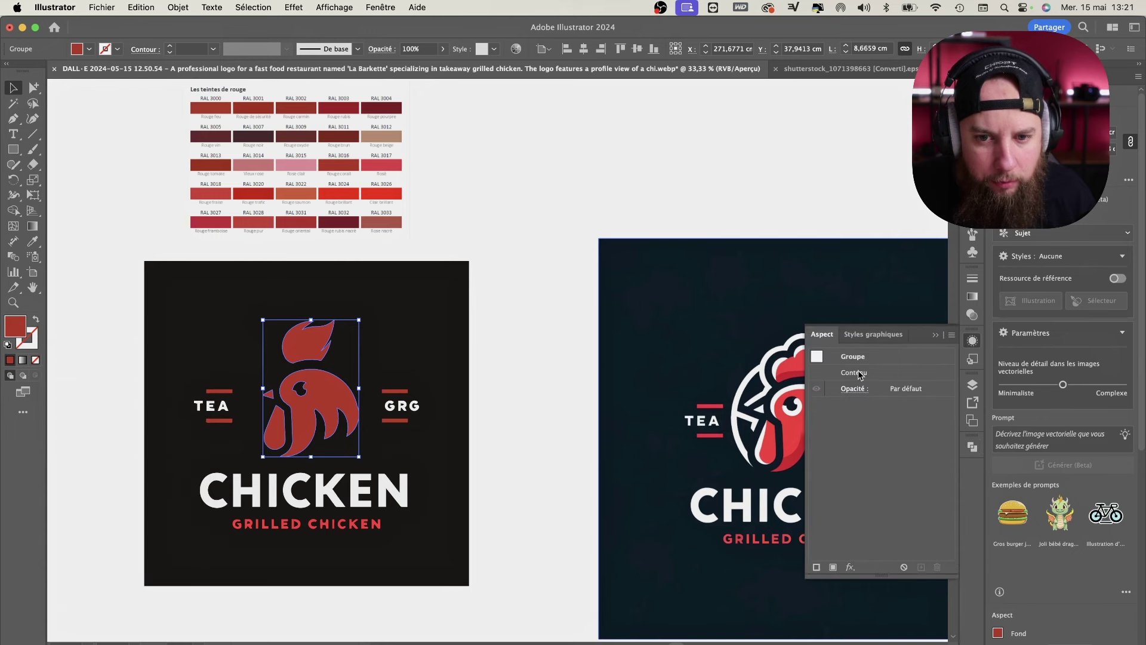
Give the merged rooster a white FFFFFF stroke aligned outside, finally set to 10 pt.
double_click(859, 372)
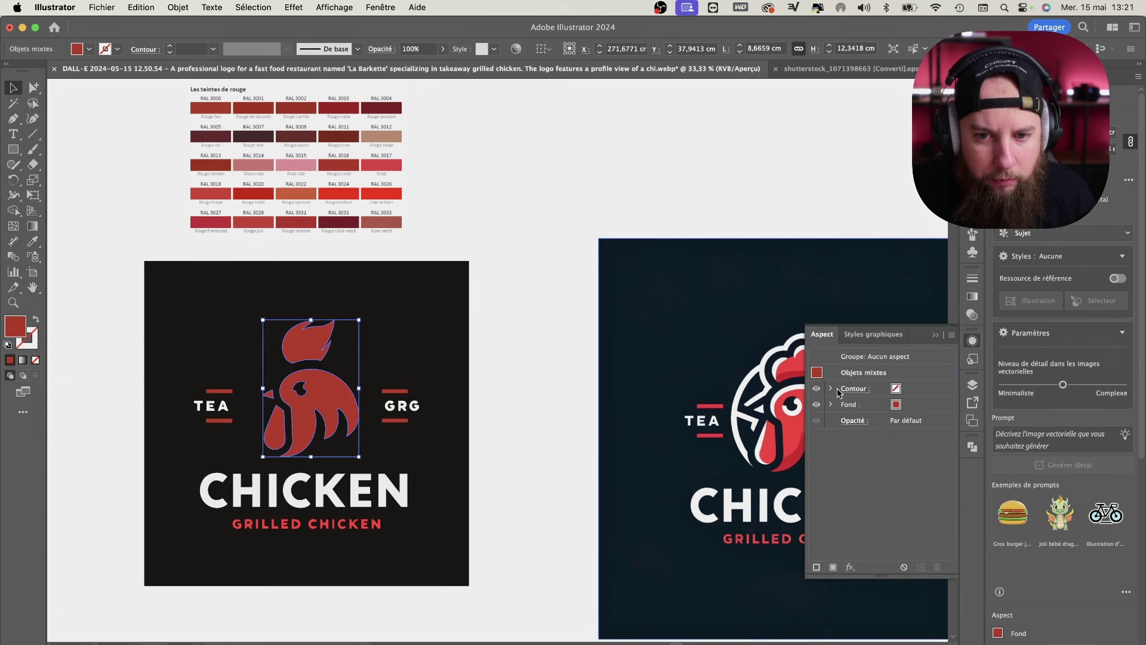
left_click(853, 388)
left_click(852, 388)
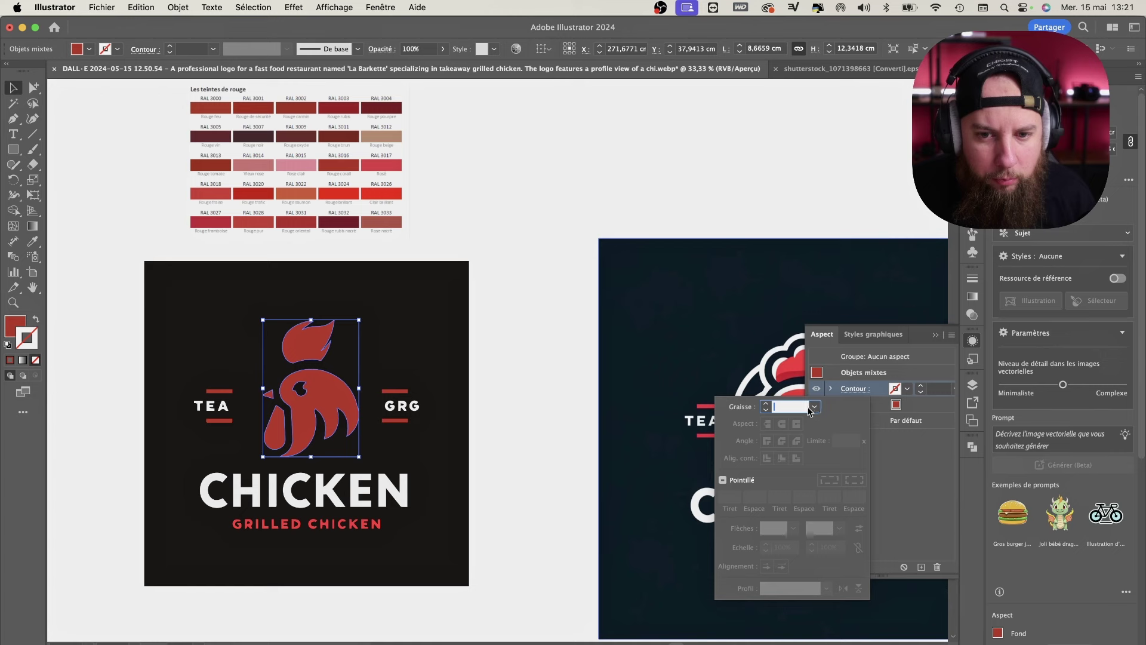
left_click(766, 407)
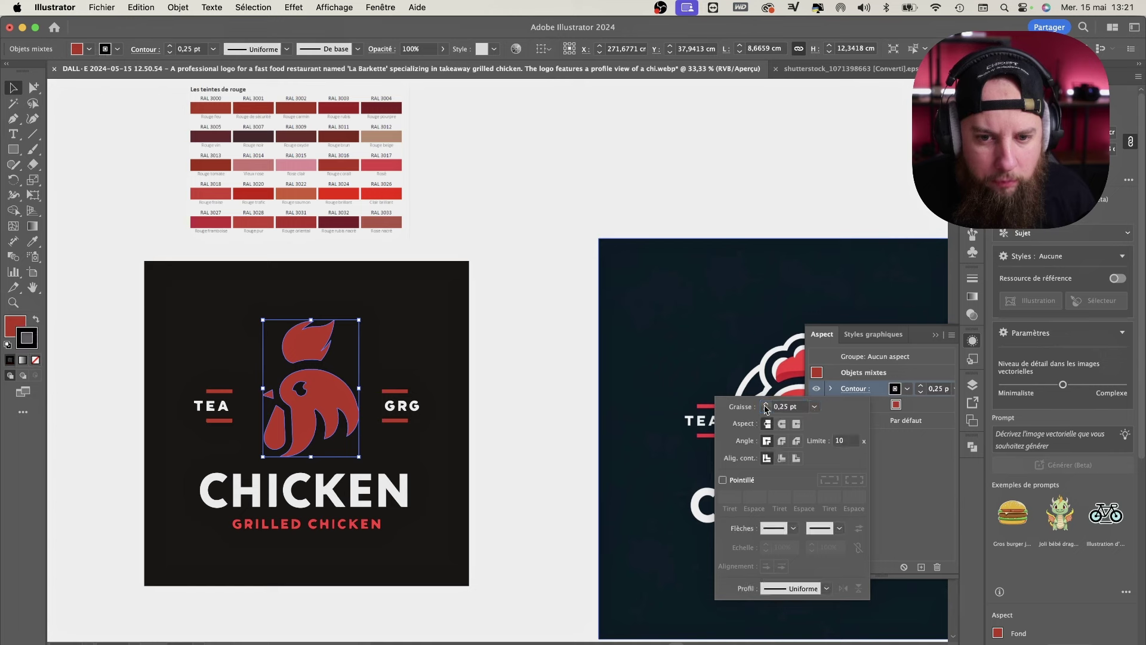
left_click(766, 406)
left_click(766, 407)
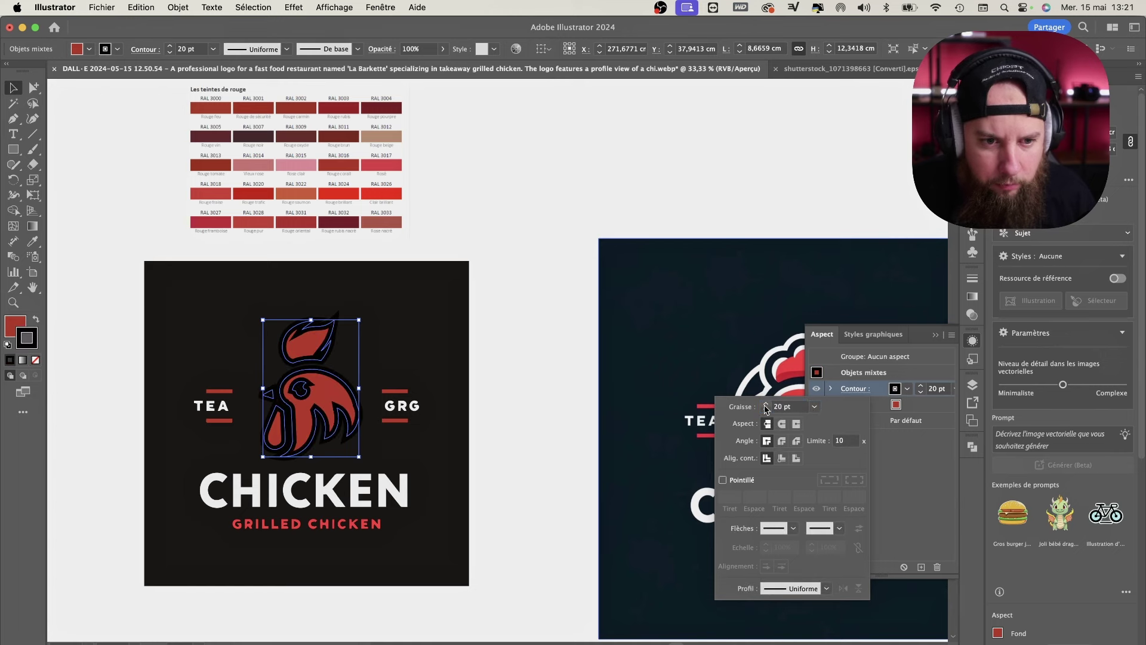
left_click(796, 458)
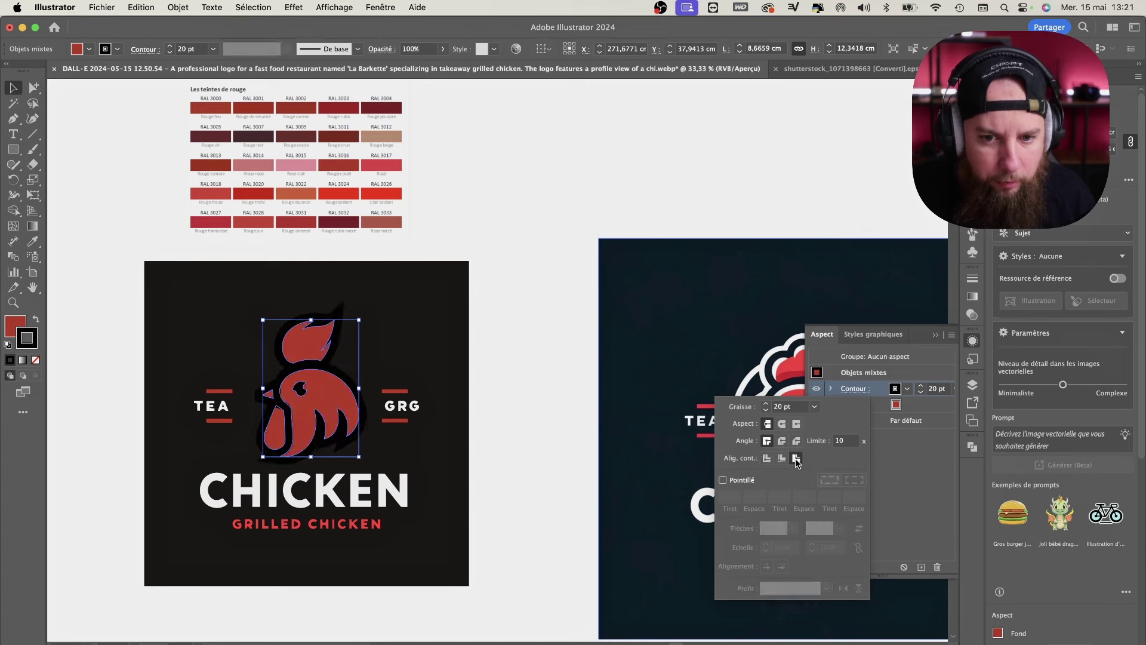
double_click(25, 341)
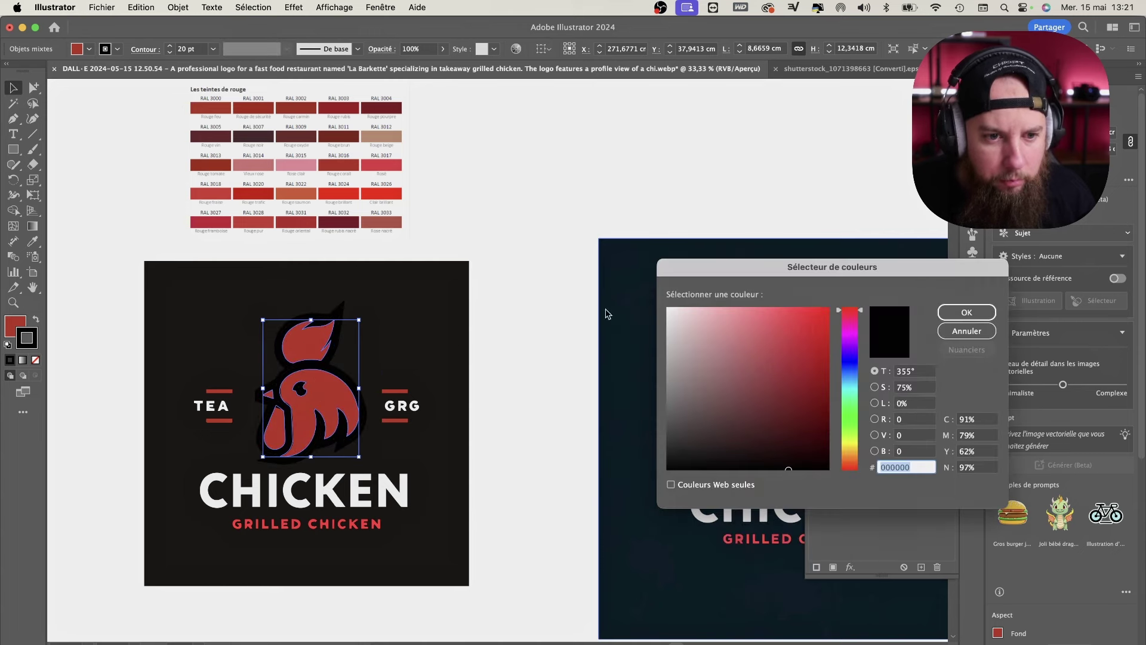
left_click(666, 308)
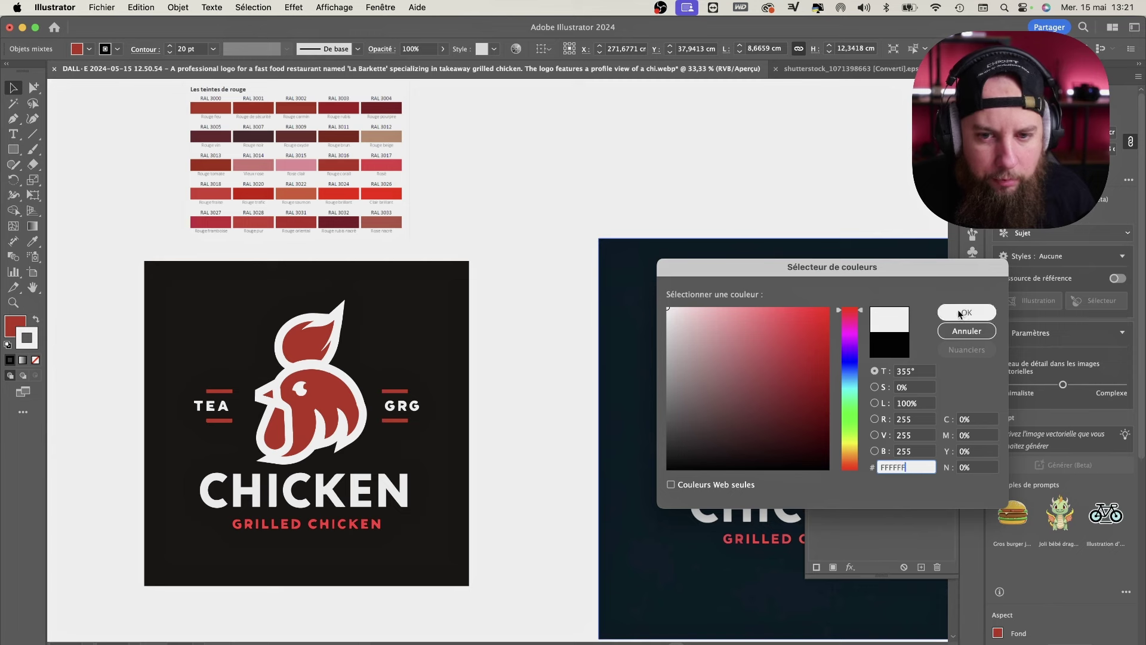
left_click(967, 312)
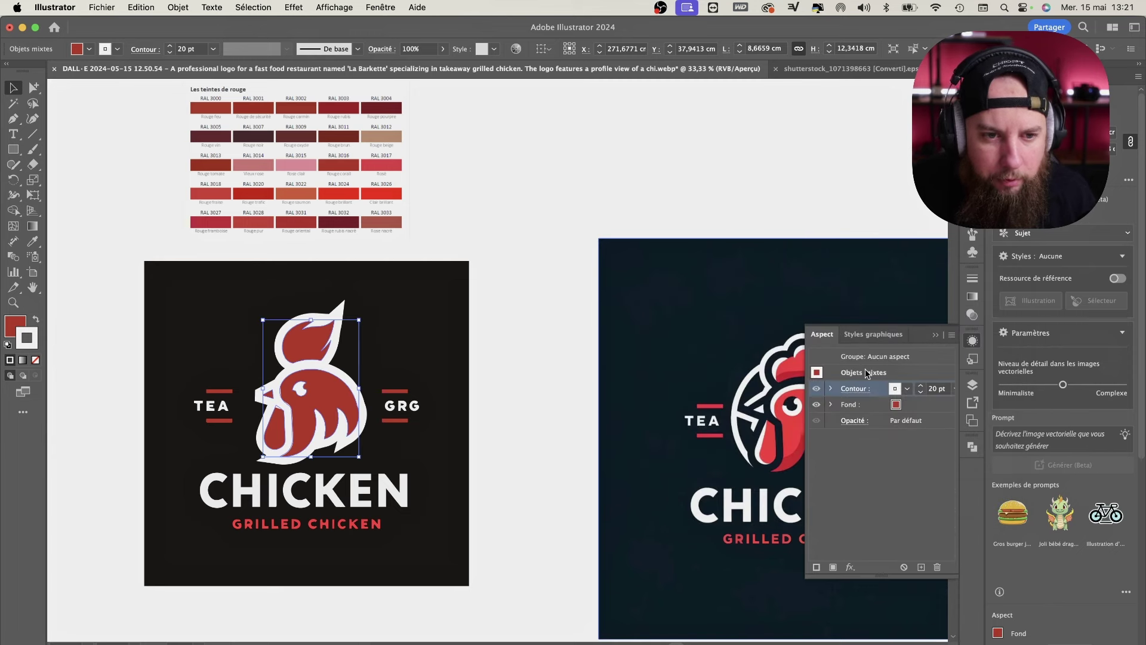
left_click(921, 392)
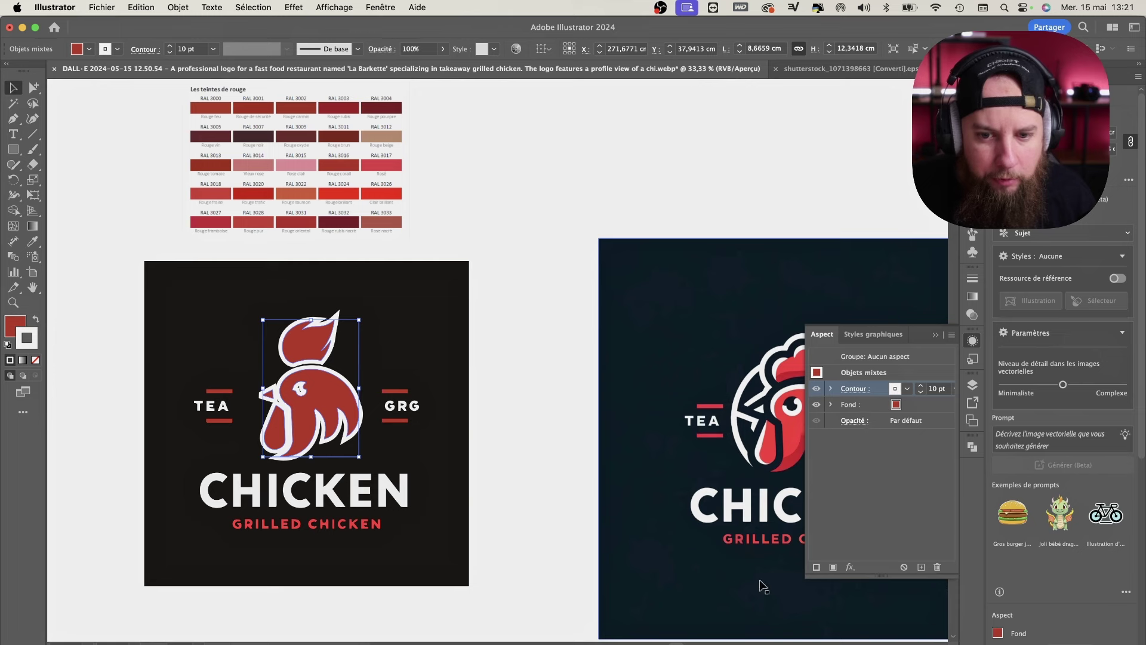
Add a second stroke and colour the top inner outline near-black 161515.
left_click(817, 567)
left_click(915, 408)
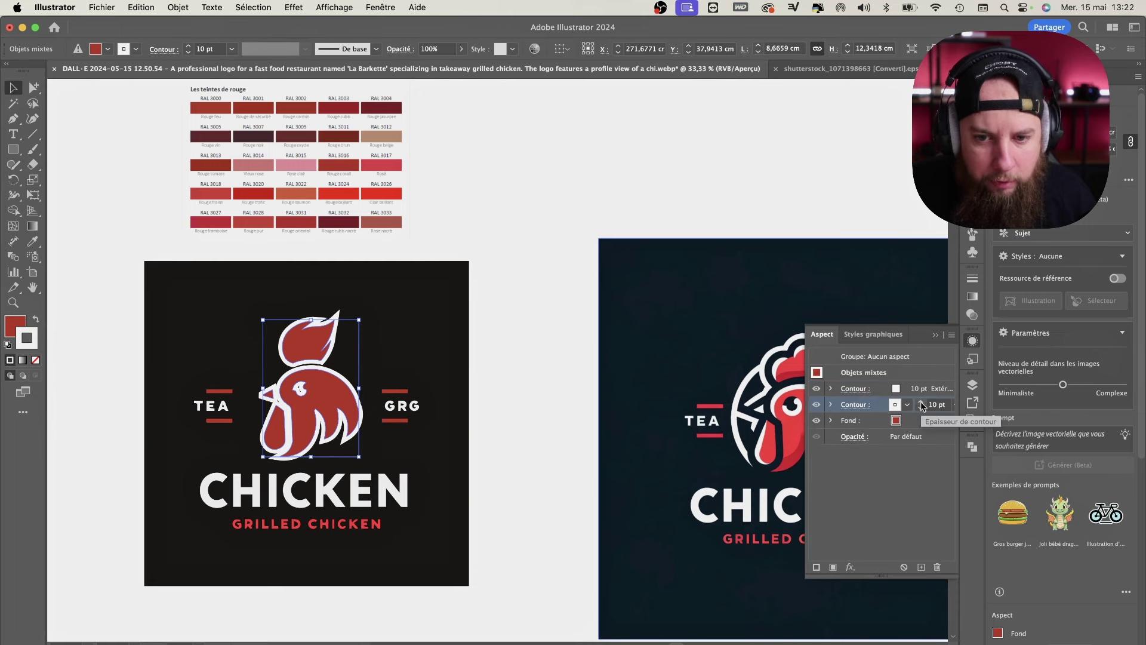
left_click(921, 403, "shift")
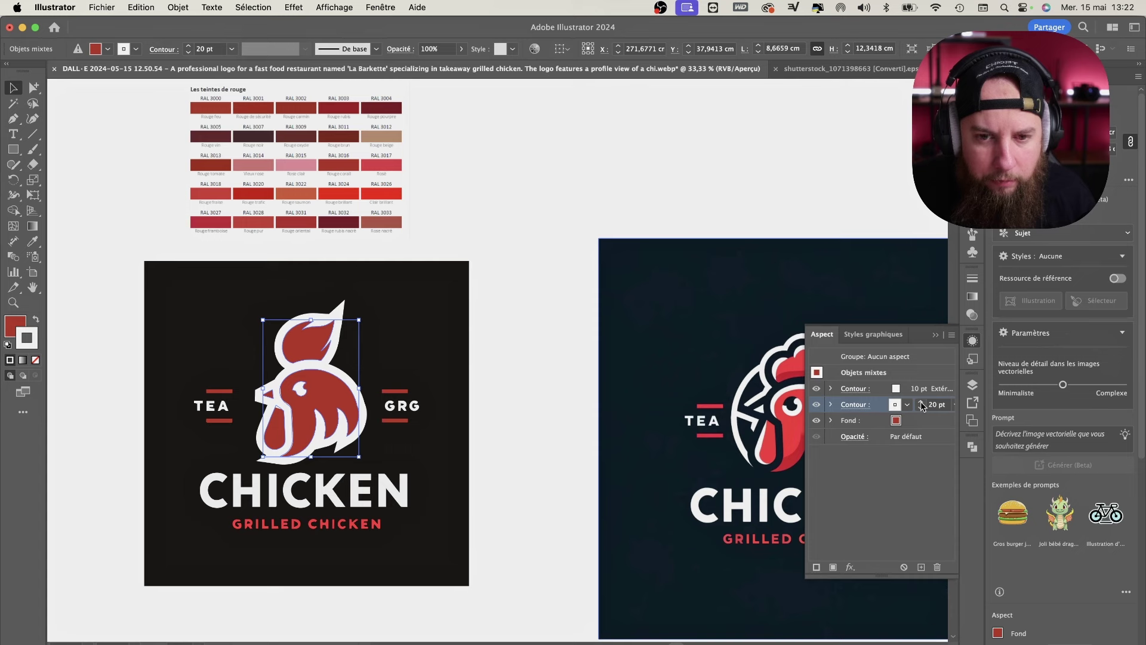
left_click(853, 388)
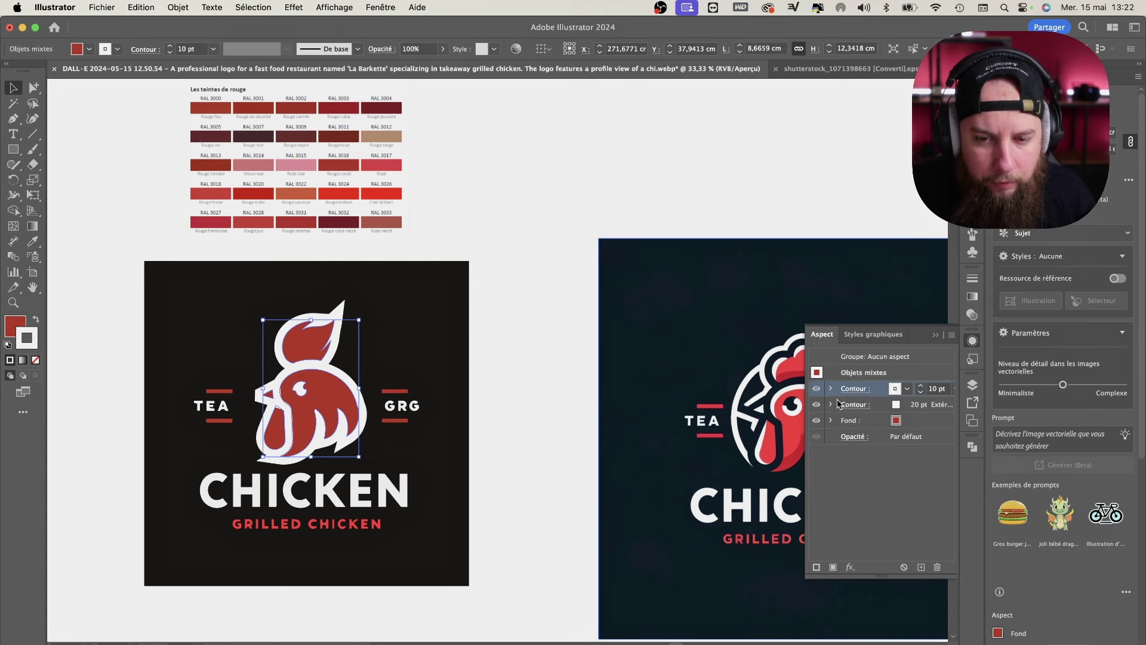
left_click(898, 390)
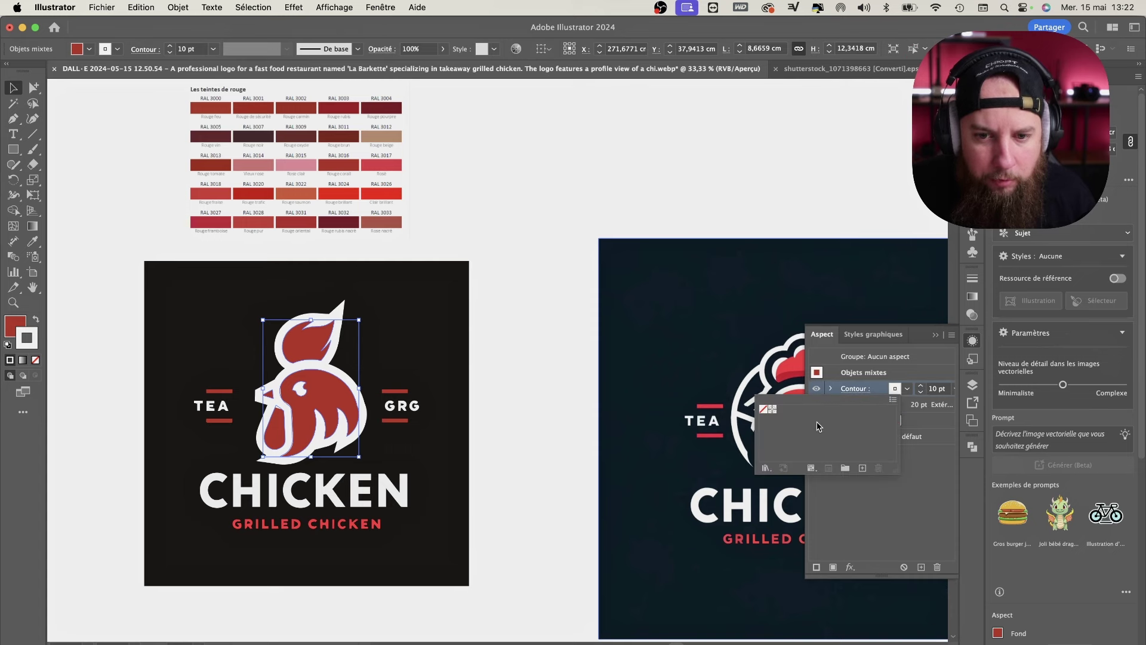
double_click(18, 339)
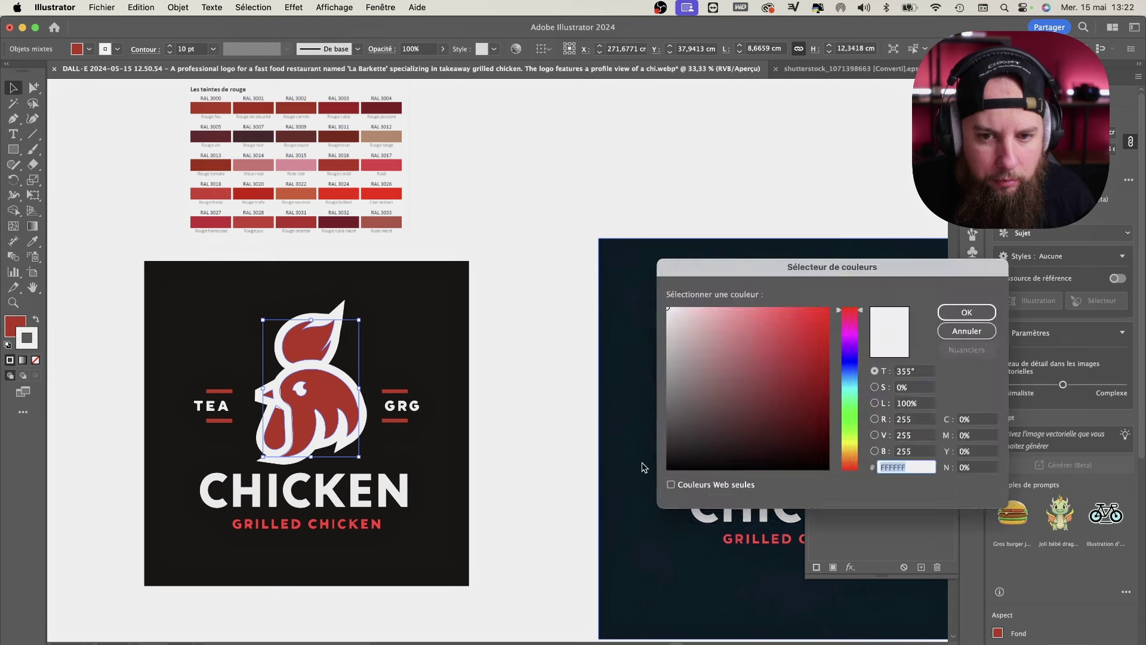
type("161515")
left_click(966, 312)
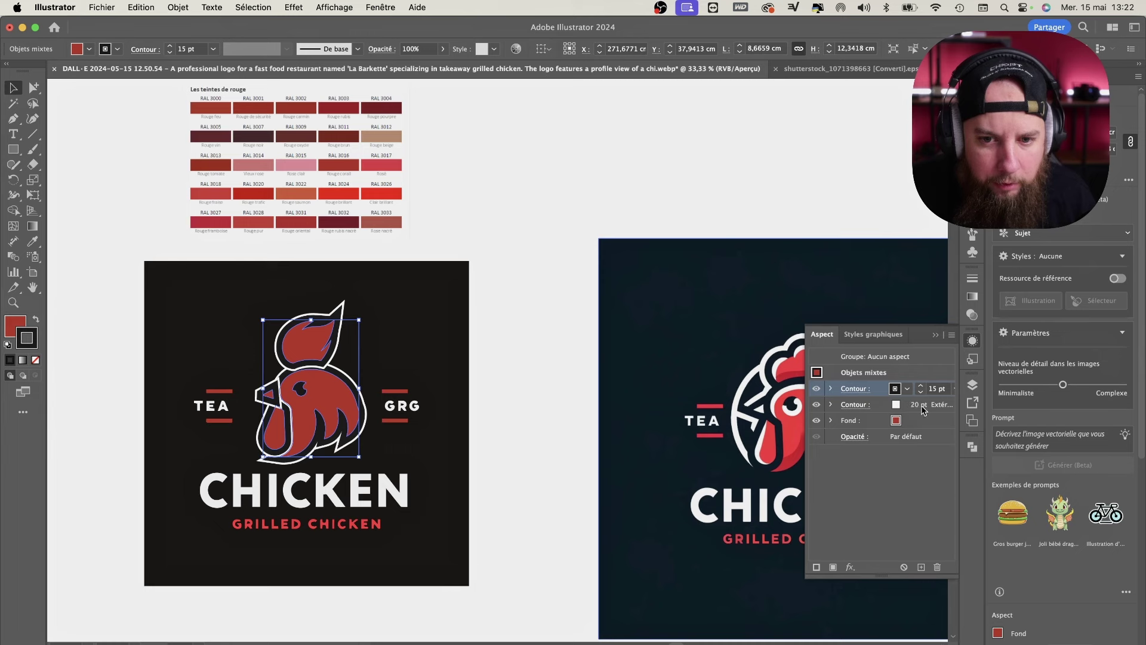
Set the white outer outline to 25 pt and close the Appearance panel.
left_click(920, 406)
left_click(919, 404, "shift")
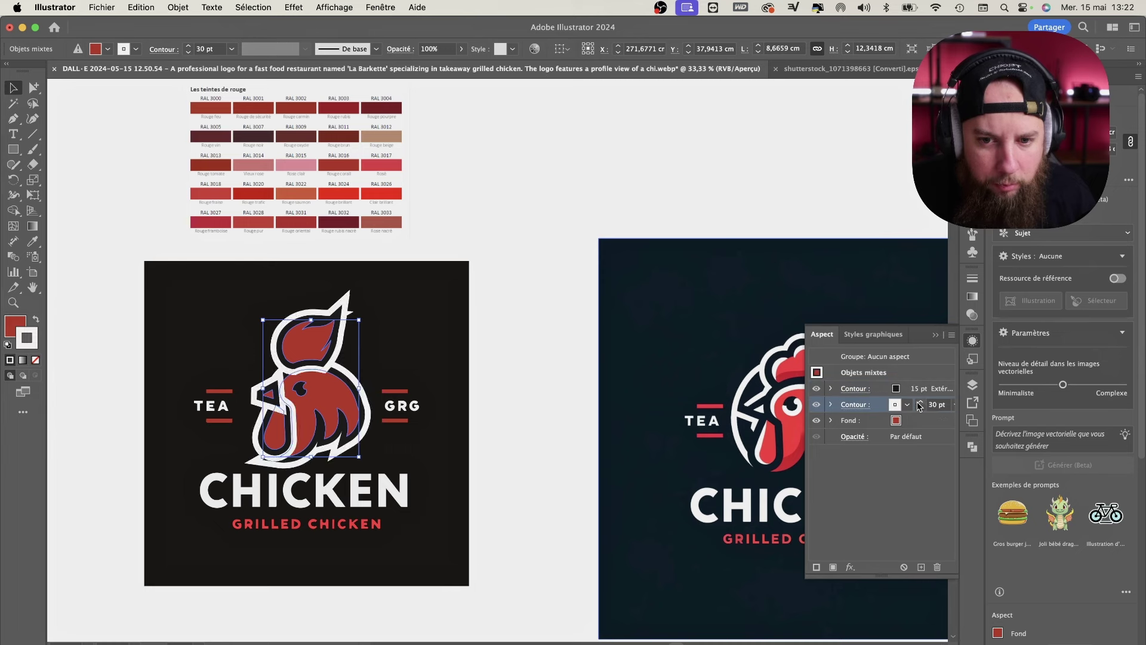
left_click(921, 409)
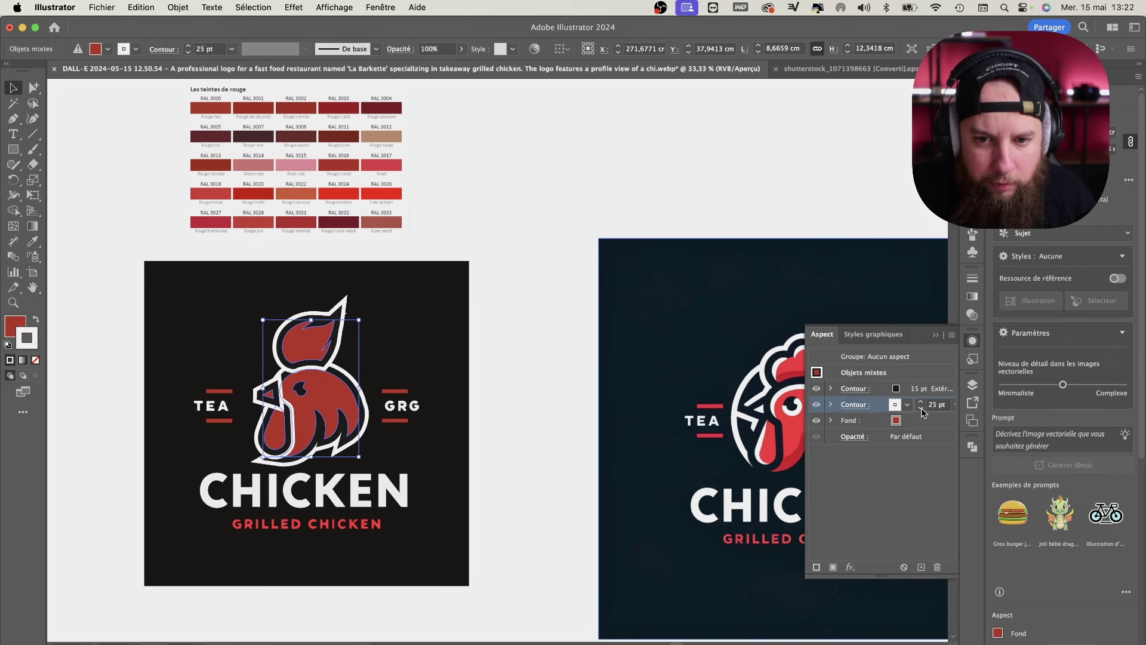
left_click(353, 419)
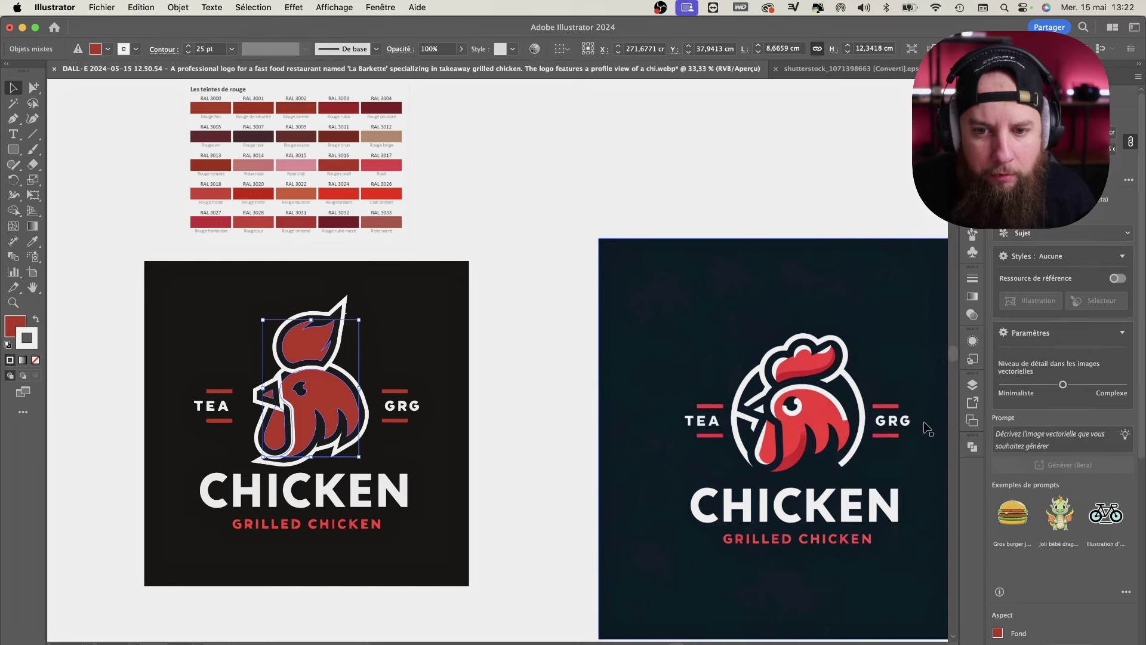
left_click(973, 447)
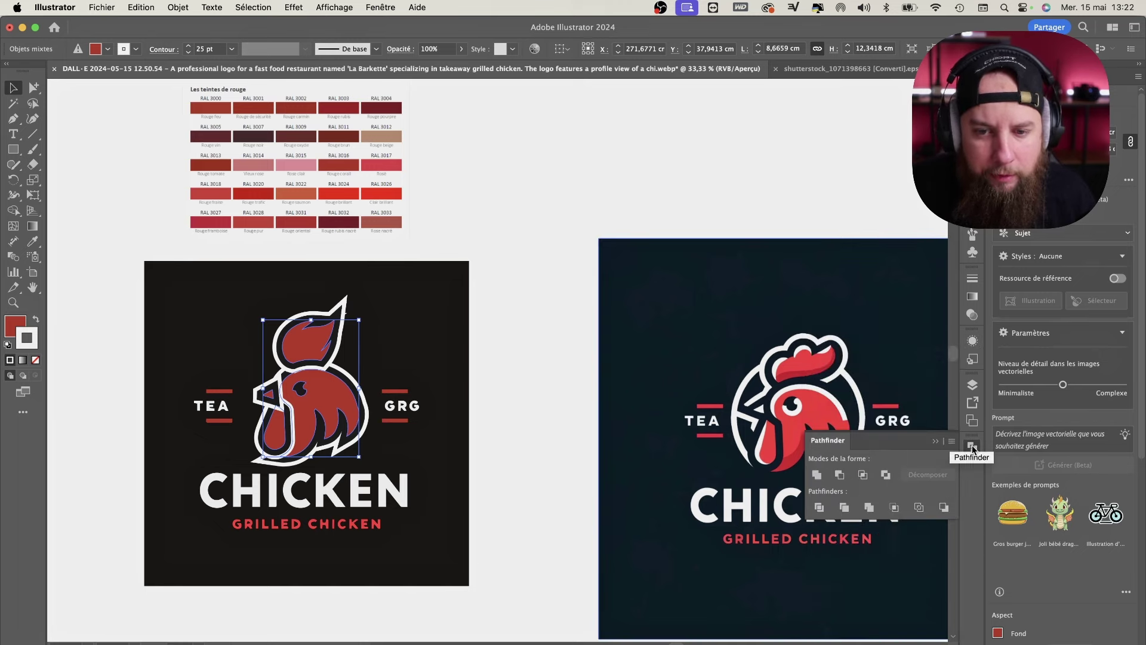
Expand the rooster's appearance and shape-build the crest pieces and neck band into the head.
key("super+plus")
left_click(178, 7)
left_click(213, 190)
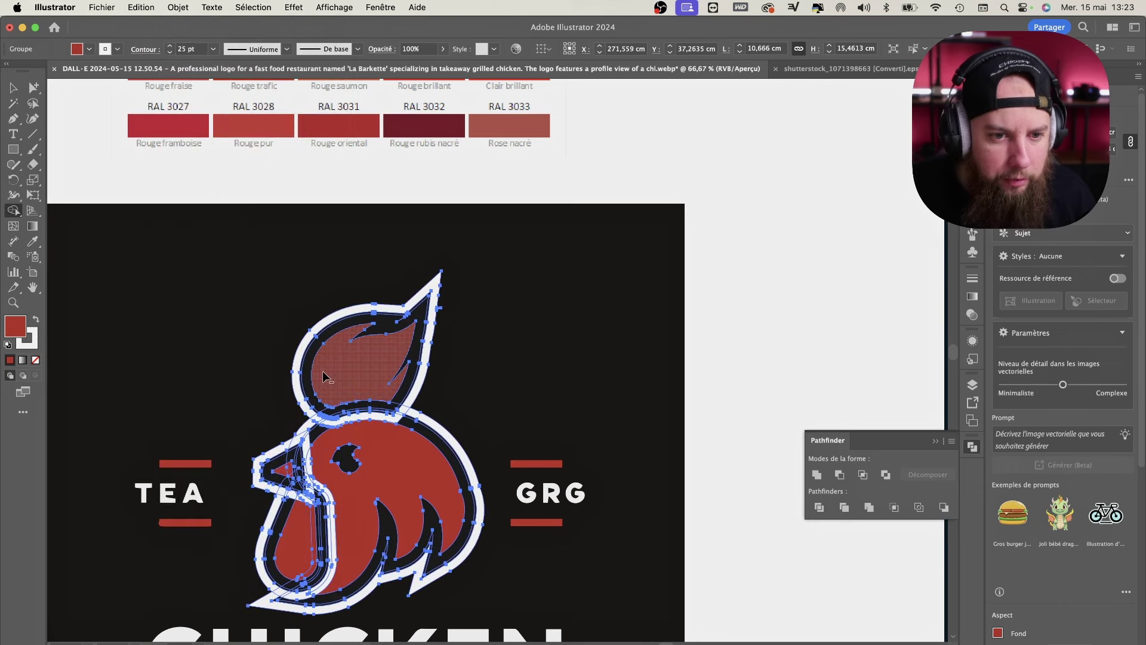
mouse_move(326, 371)
left_mouse_down()
mouse_move(381, 369)
mouse_move(352, 408)
left_mouse_up()
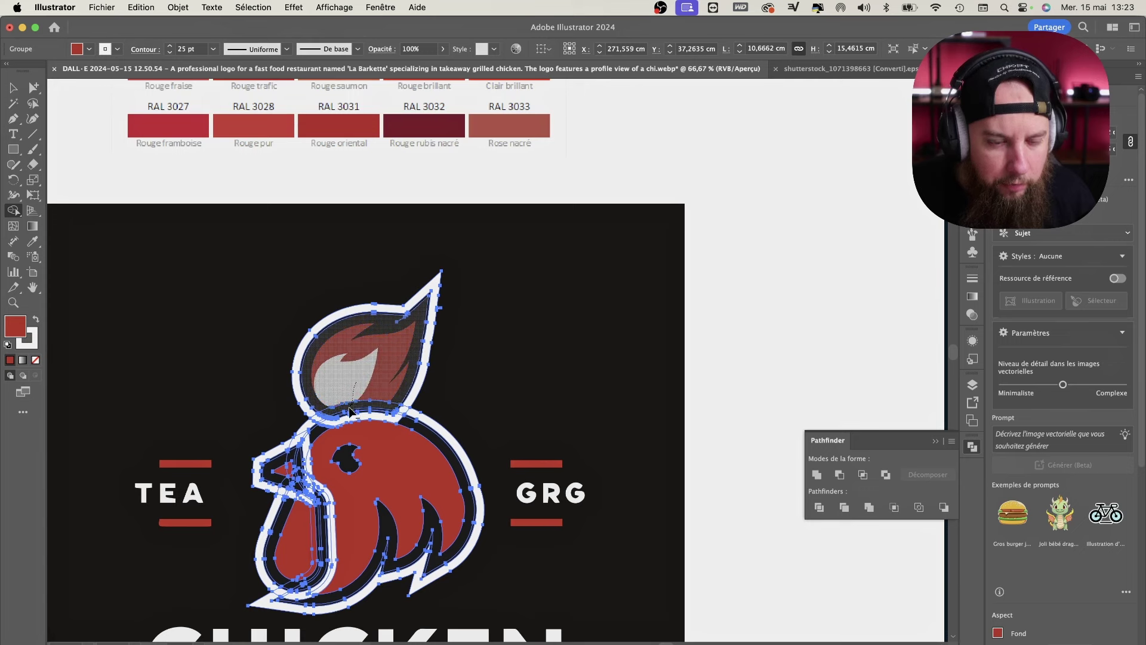
left_click_drag(351, 413, 352, 416)
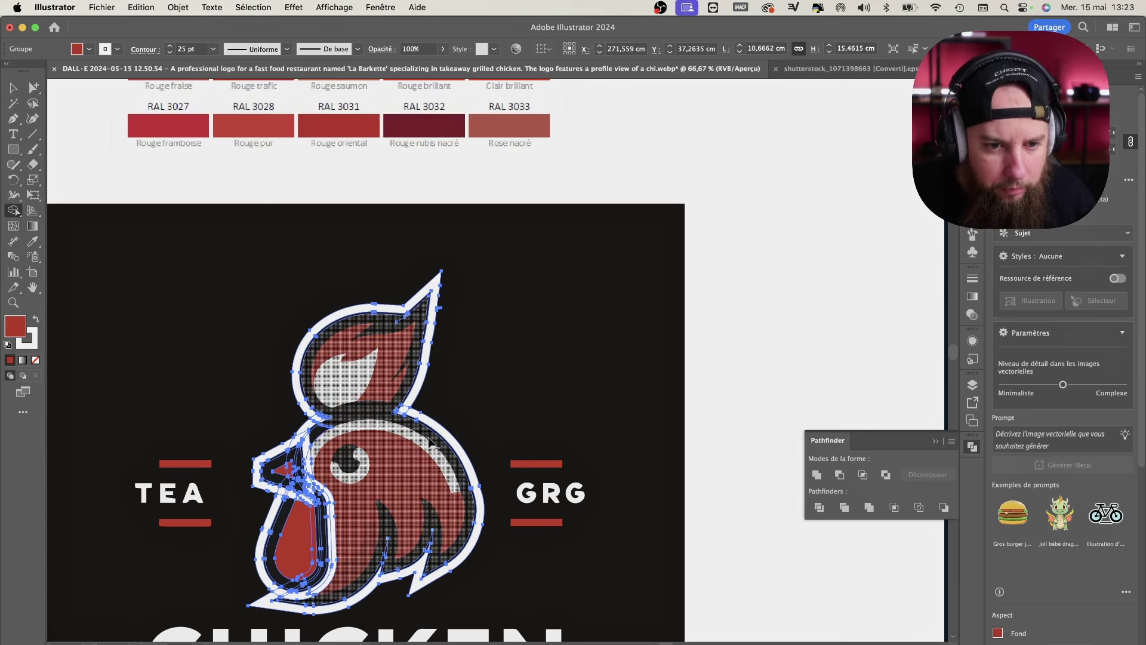
Merge the beak pieces, whitening the beak triangle, then deselect to review the finished logo.
scroll(320, 418, "up", 5)
scroll(418, 490, "down", 4)
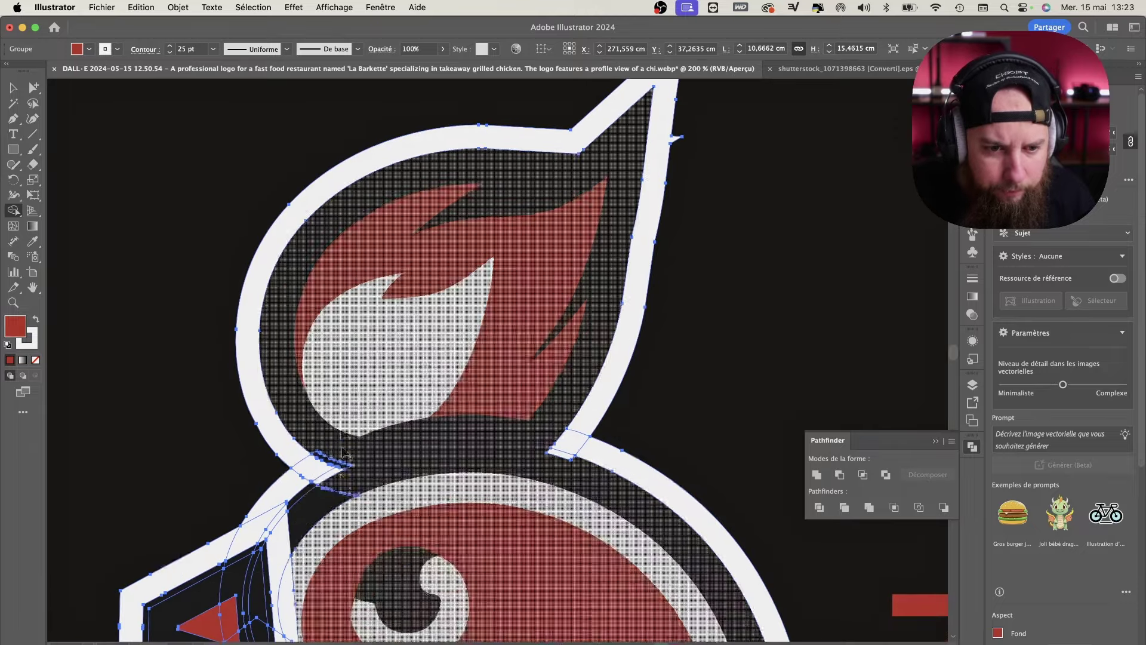
scroll(356, 476, "down", 2)
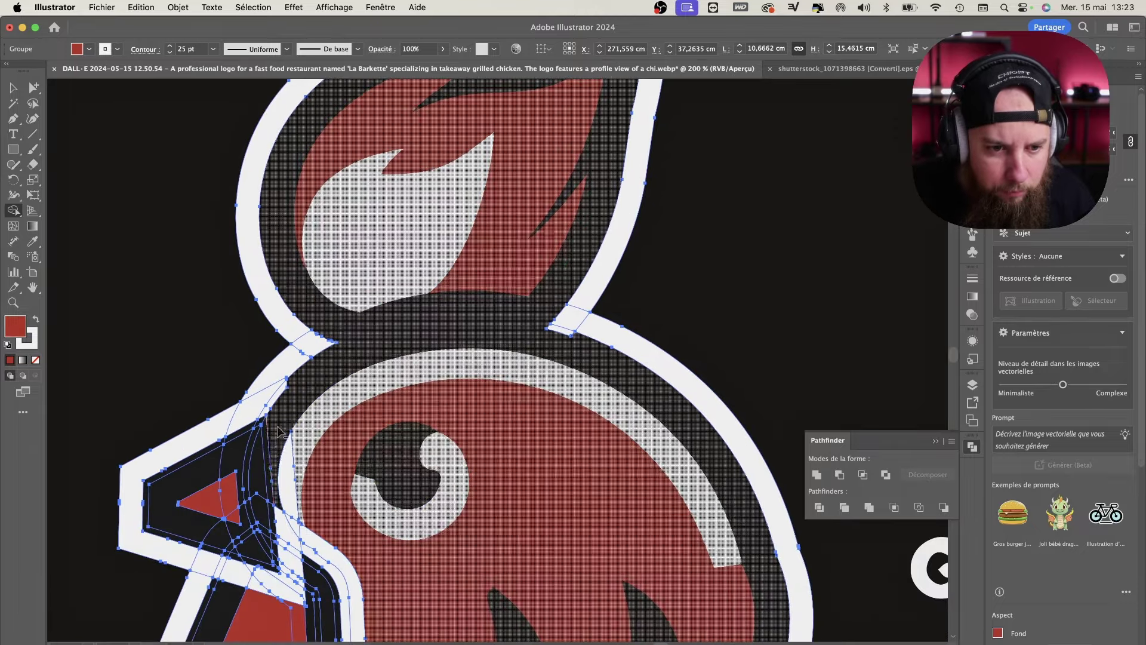
left_click_drag(219, 545, 238, 552)
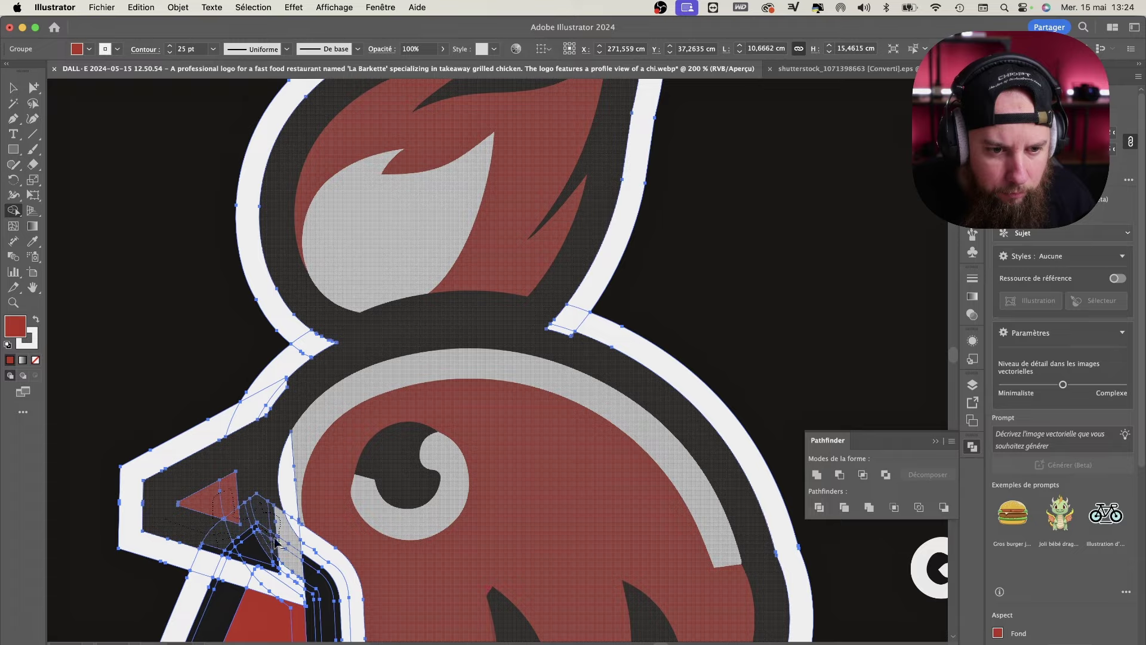
scroll(239, 552, "down", 1)
scroll(269, 537, "down", 3)
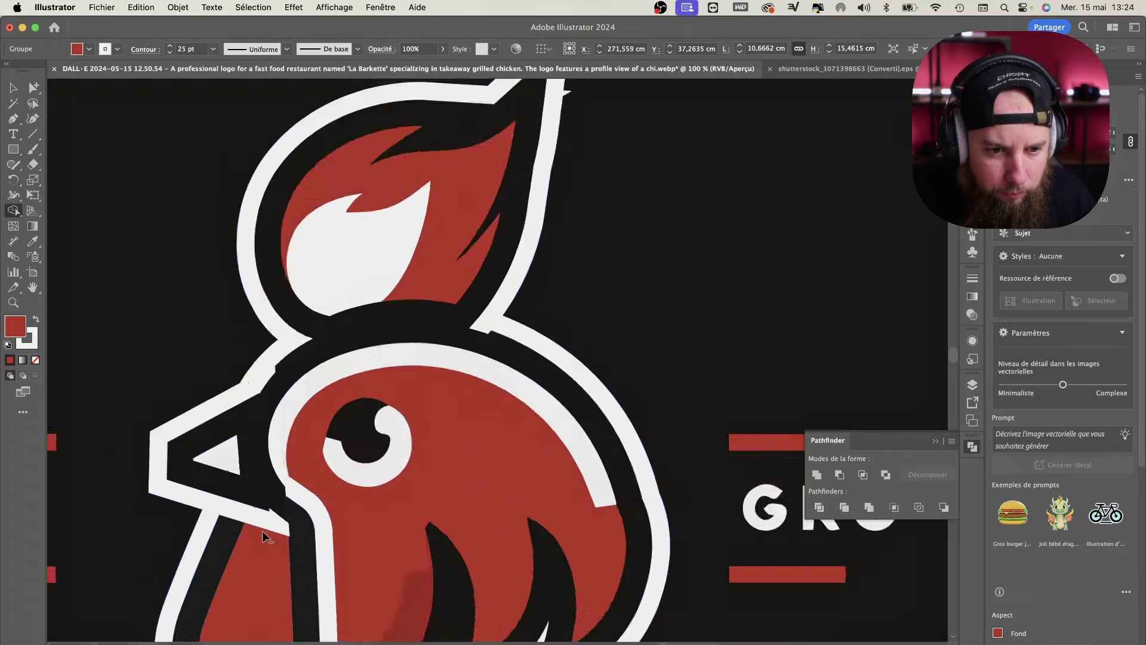
scroll(328, 517, "up", 5)
scroll(328, 517, "down", 2)
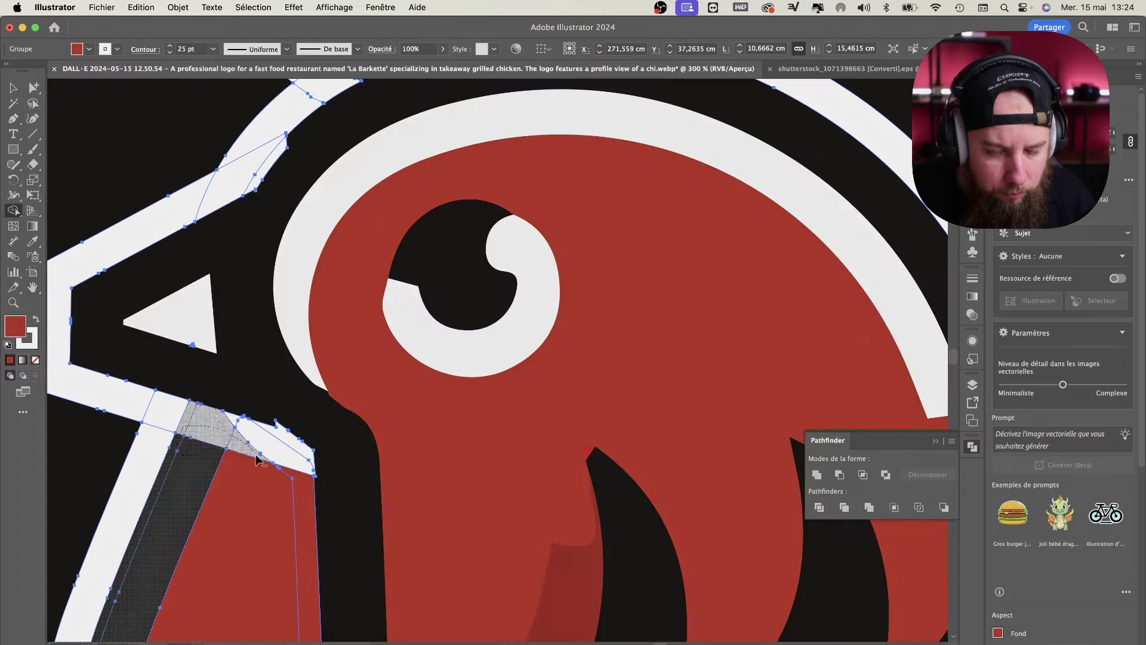
scroll(311, 573, "down", 2)
scroll(309, 592, "down", 1)
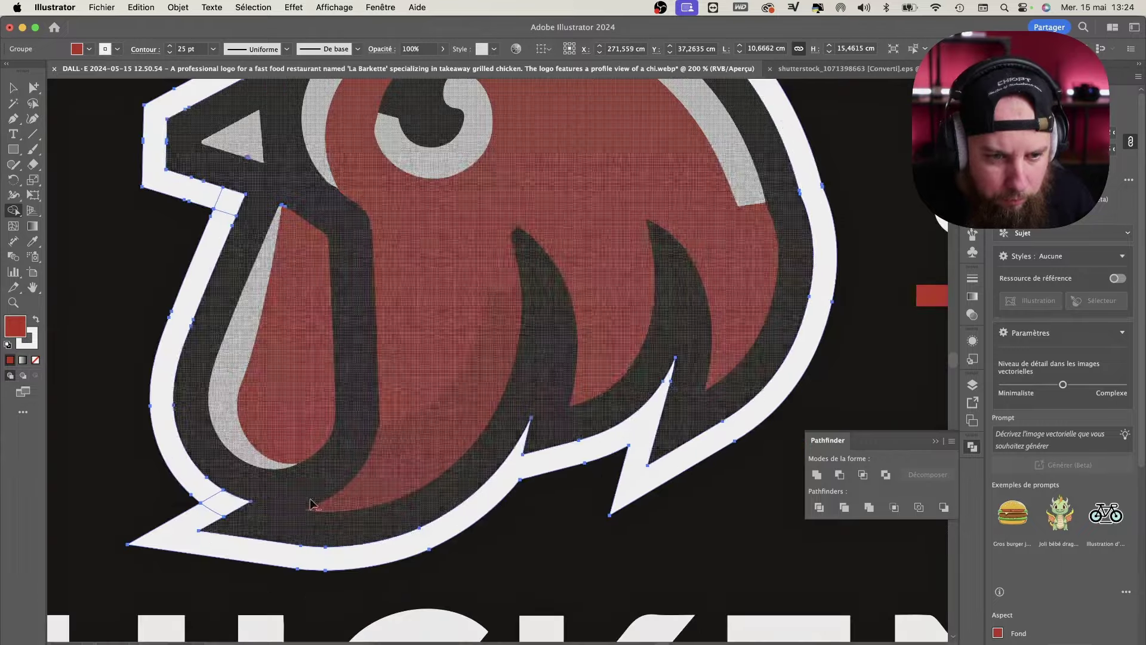
scroll(310, 549, "down", 2)
scroll(312, 503, "down", 1)
key("v")
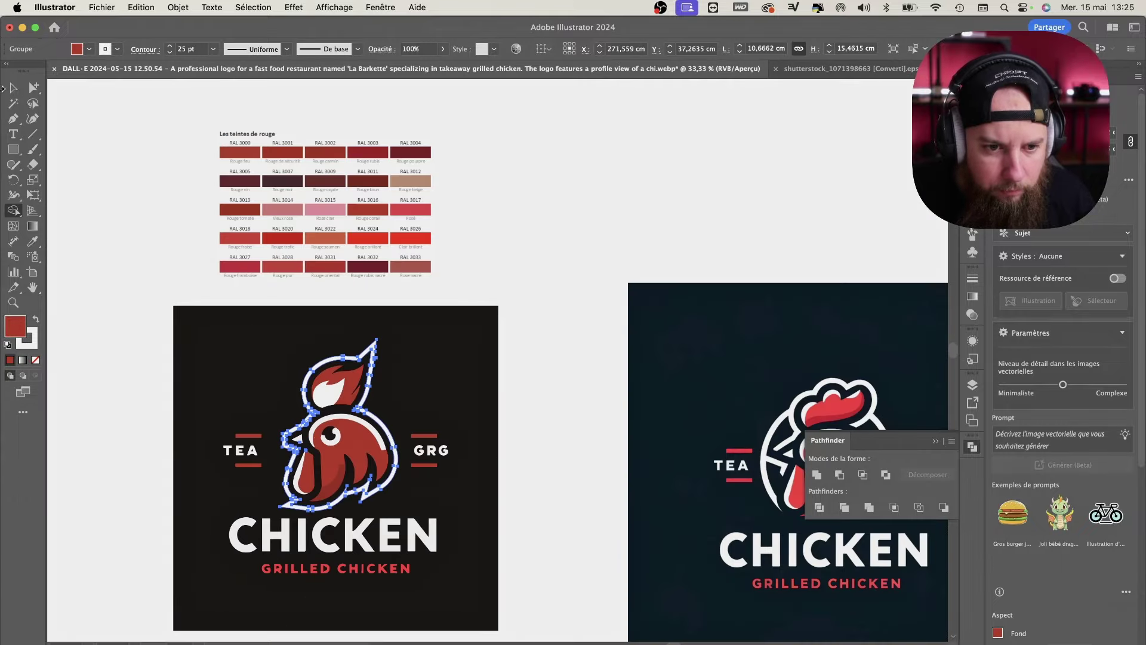
left_click(97, 379)
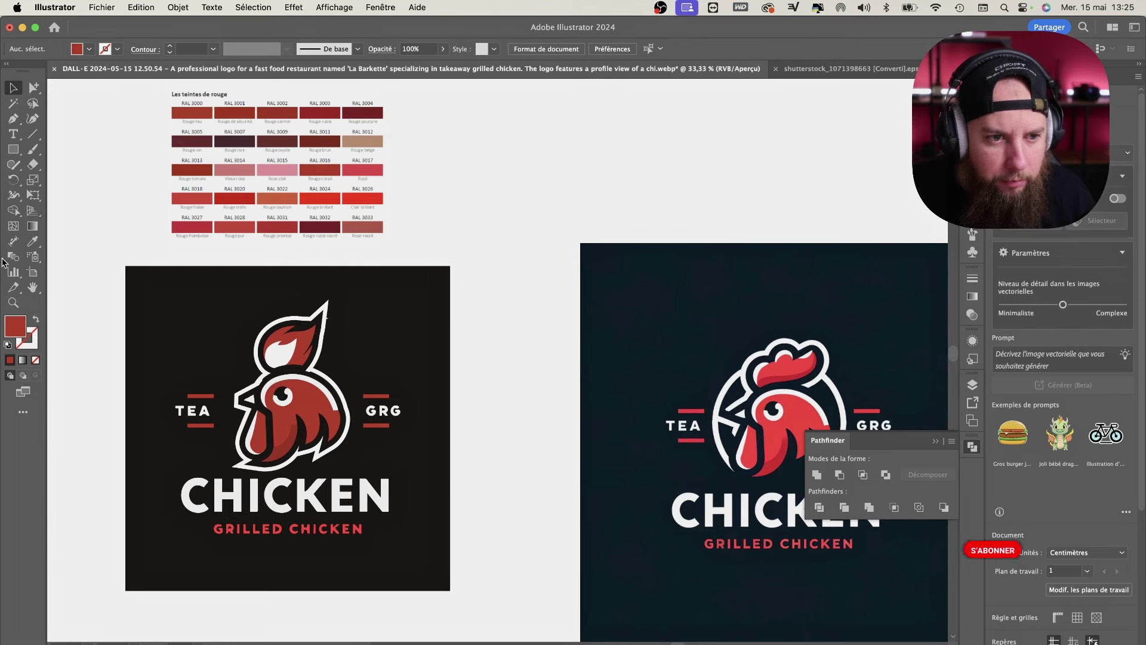
left_click(36, 320)
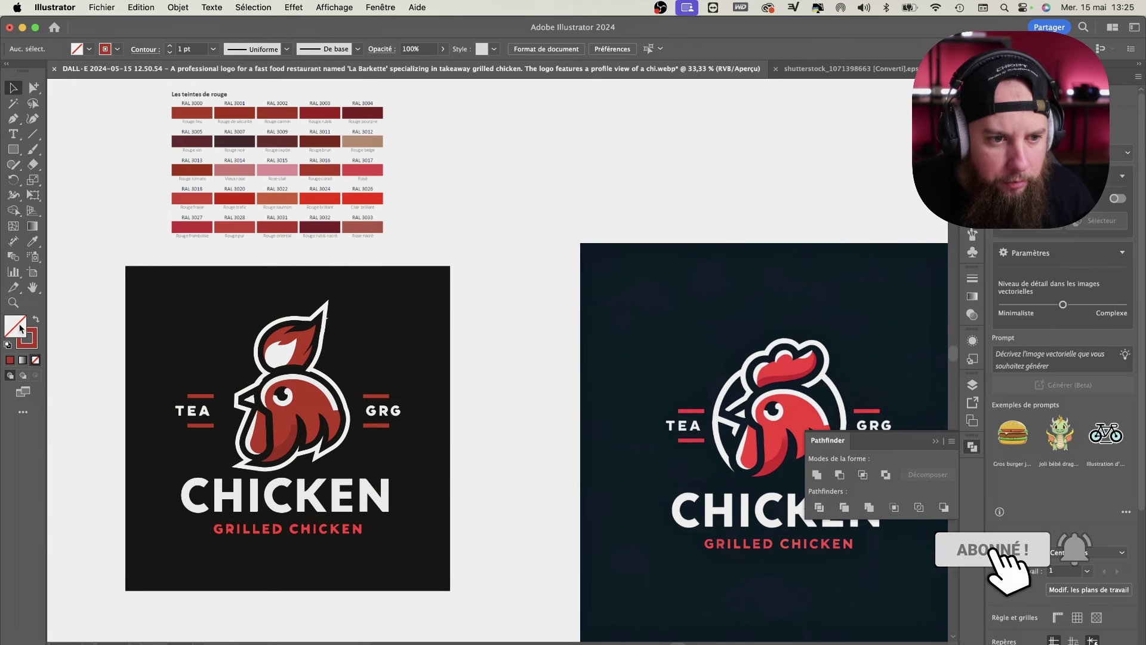
Set the stroke to white FFFFFF with a 12 pt weight.
double_click(27, 338)
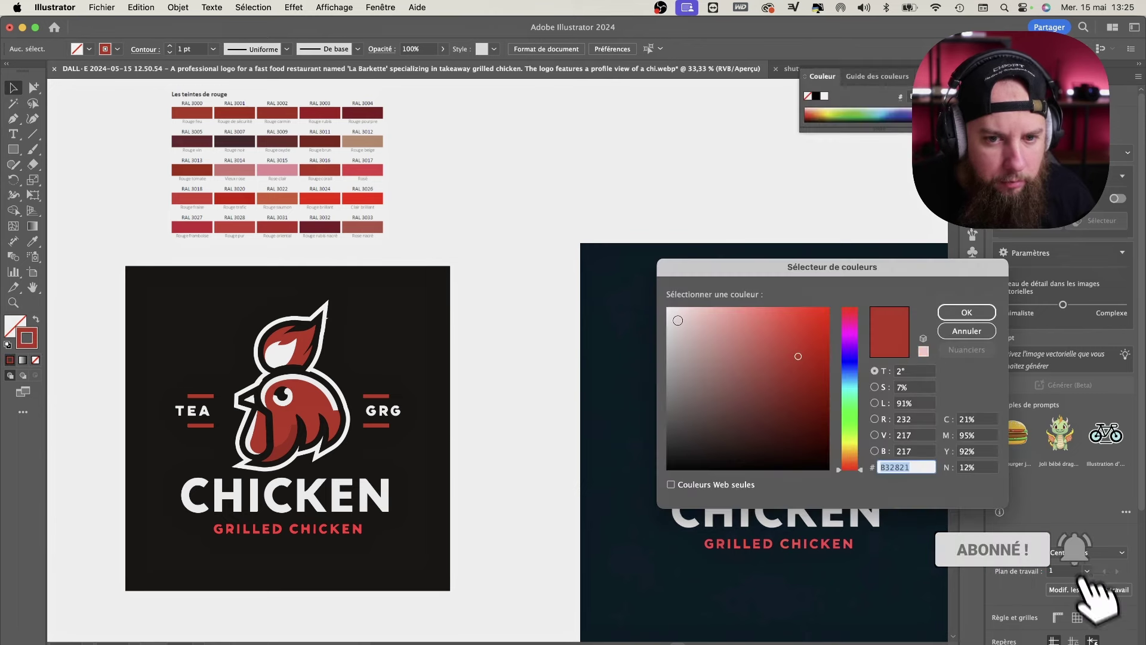
left_click(667, 308)
left_click(966, 312)
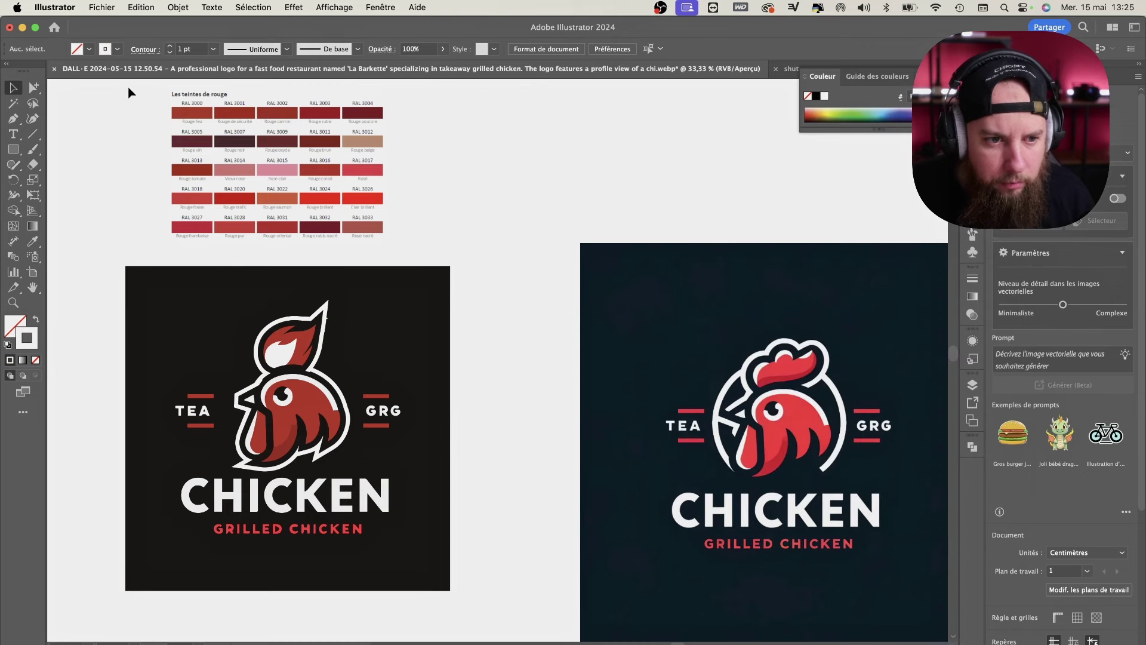
left_click(170, 47)
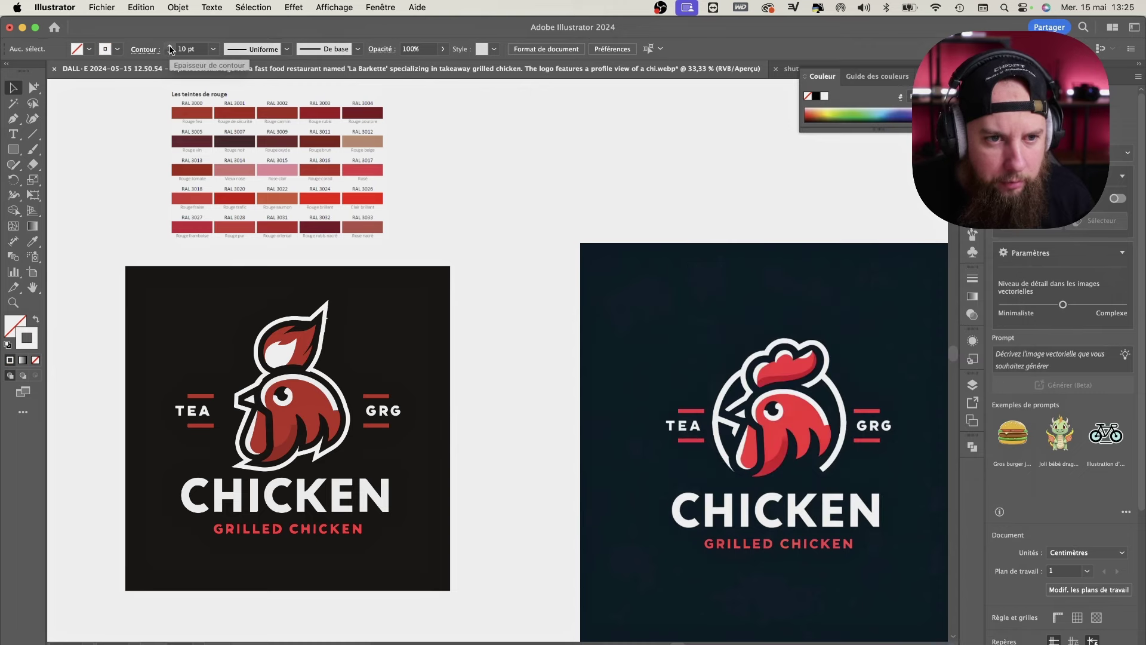
left_click(170, 47)
Draw a 12 pt circle around the rooster's head and cut it where it meets the outline.
left_click(170, 47)
left_click_drag(13, 150, 59, 182)
left_click_drag(220, 335, 343, 479)
key("v")
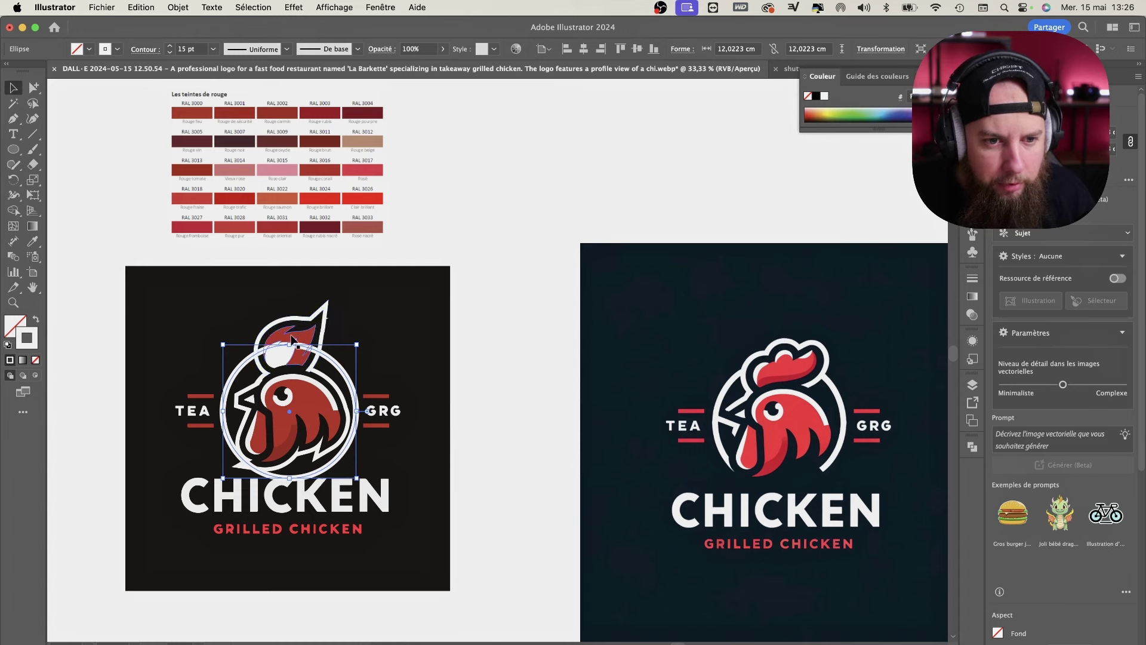
left_click(170, 53)
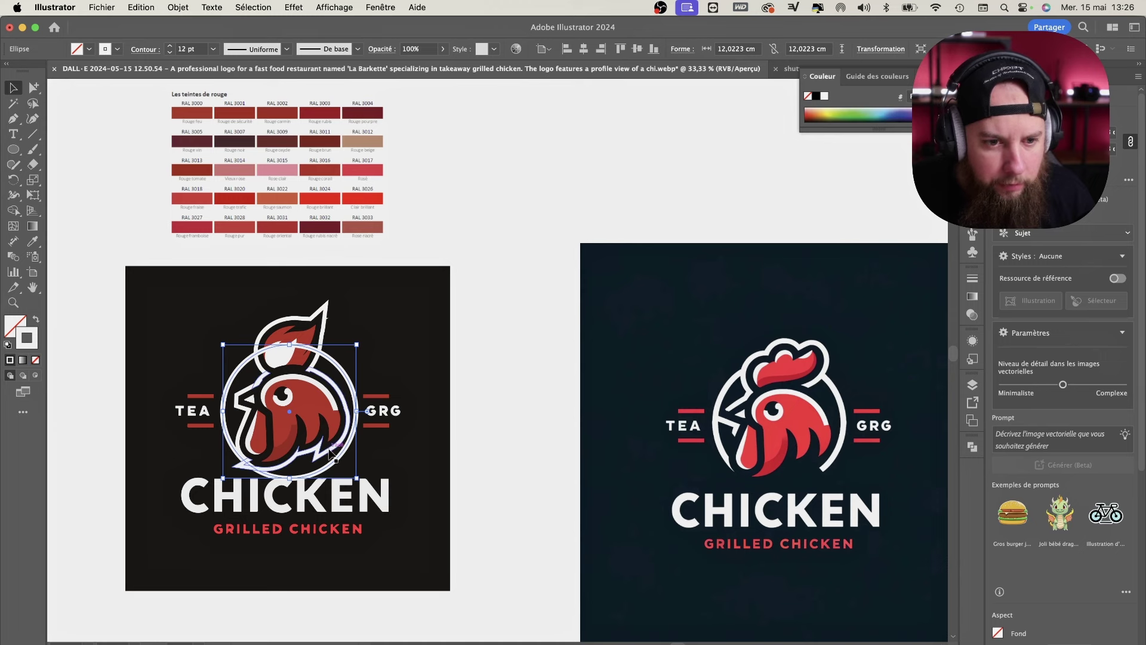
left_click_drag(32, 164, 89, 183)
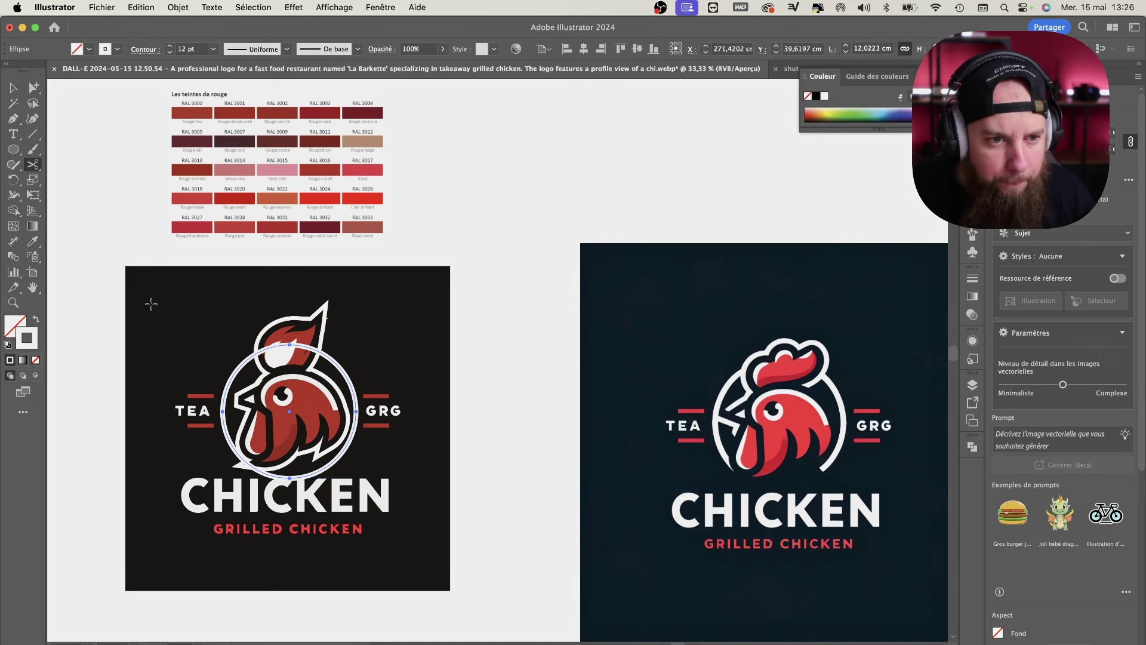
left_click(242, 460)
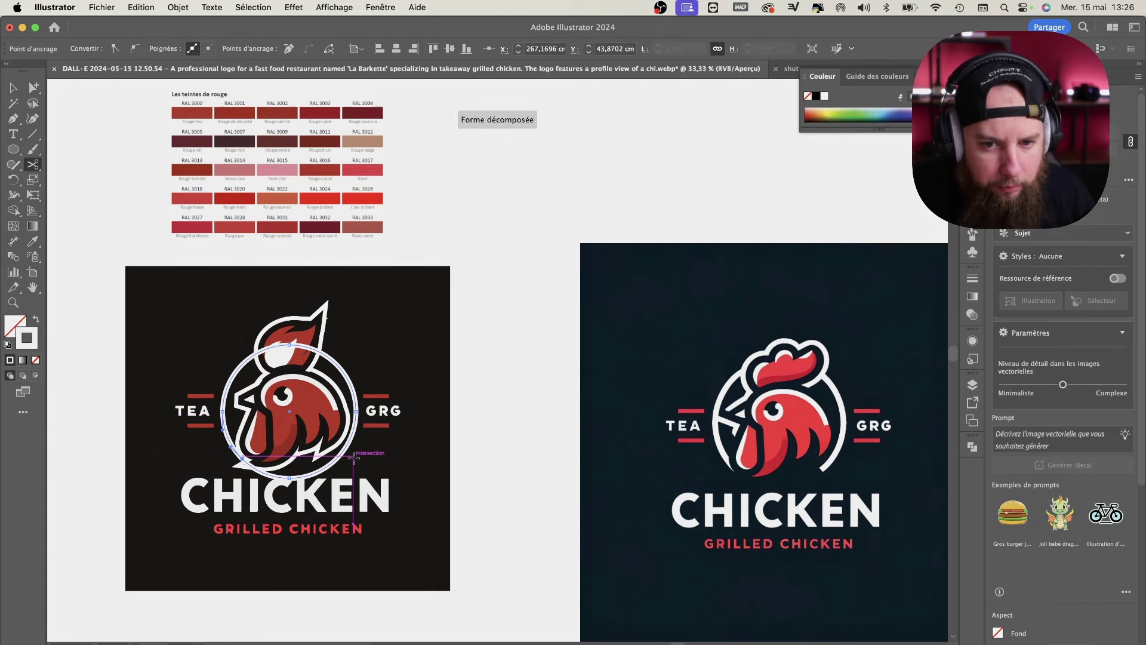
Unite the white ring and rooster outline into one white shape with Pathfinder.
scroll(297, 449, "up", 1)
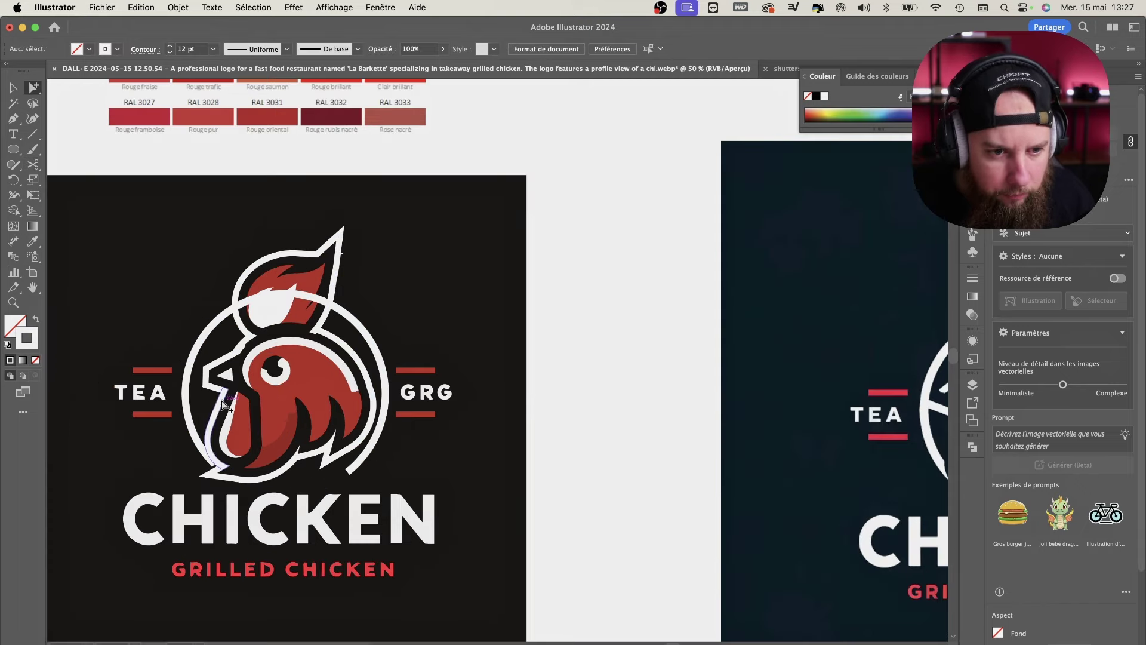
key("v")
left_click(339, 248)
left_click(972, 447)
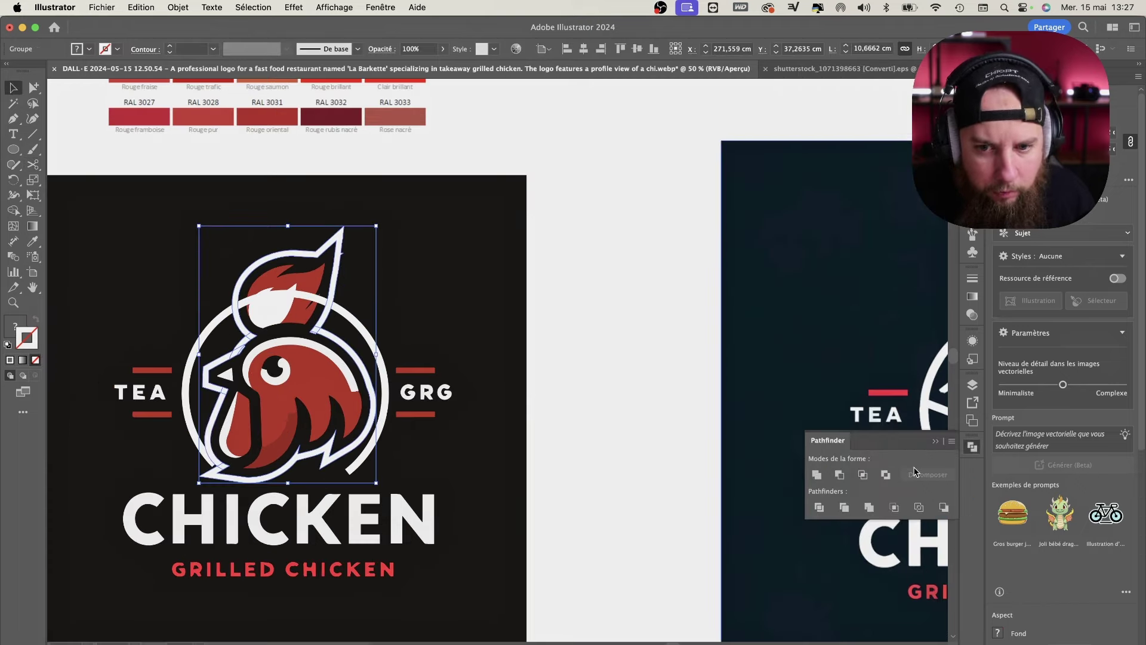
left_click(815, 474)
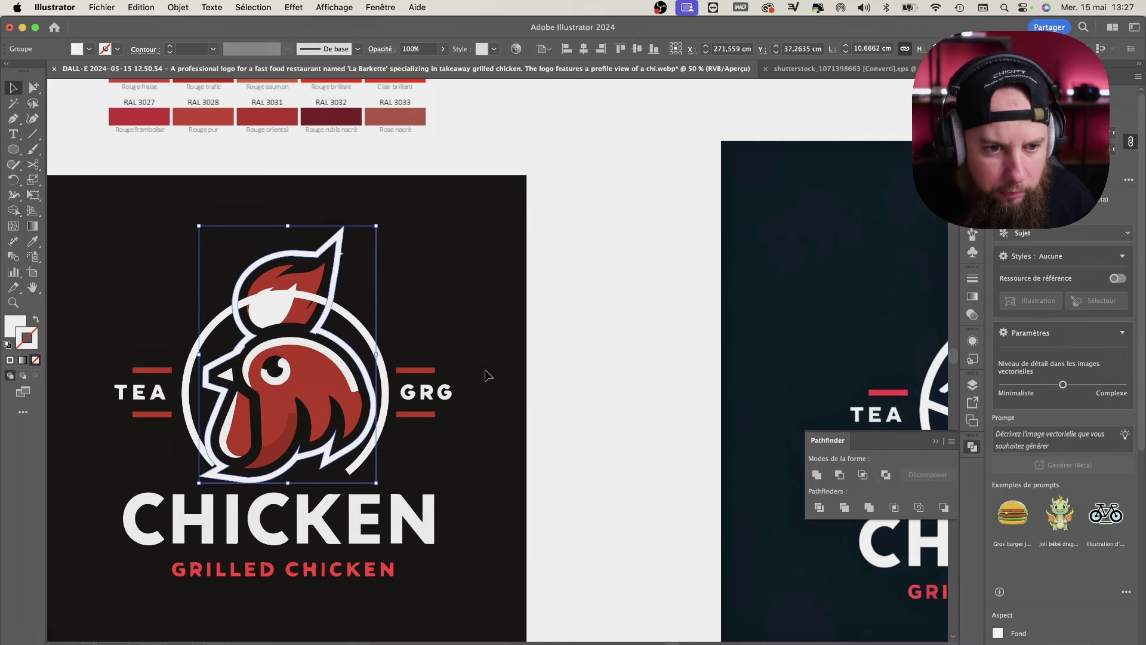
Erase the white outline along the rooster's back and below the beak with the Eraser.
scroll(487, 375, "down", 1)
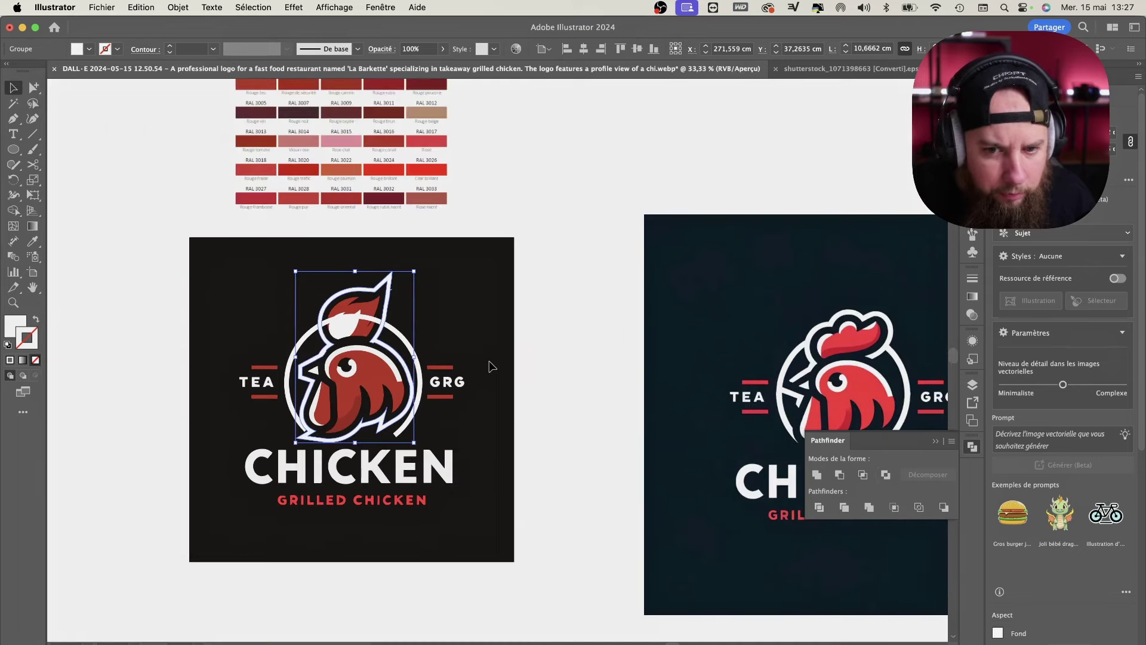
scroll(489, 360, "right", 2)
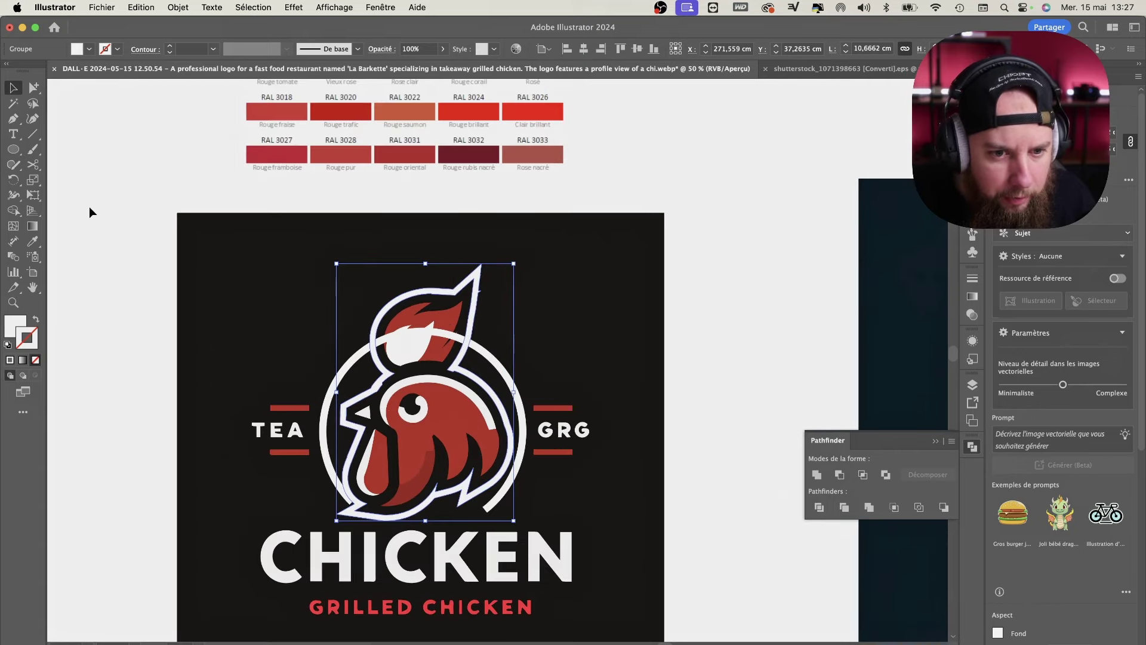
scroll(90, 207, "down", 1)
scroll(90, 208, "up", 1)
left_click(33, 164)
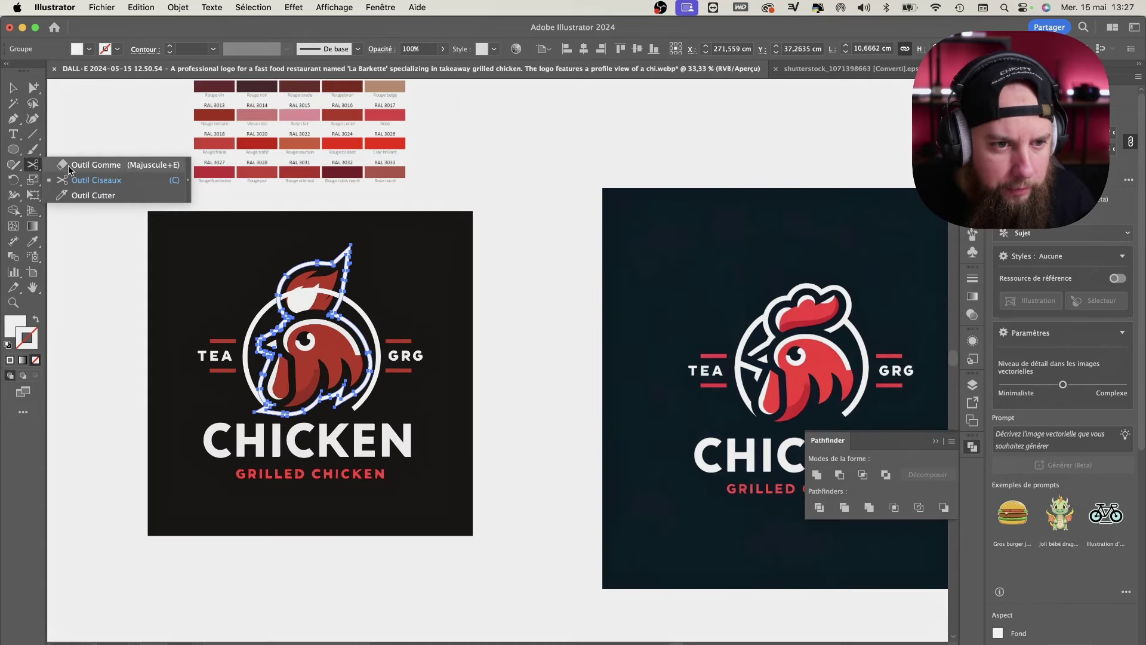
left_click(68, 166)
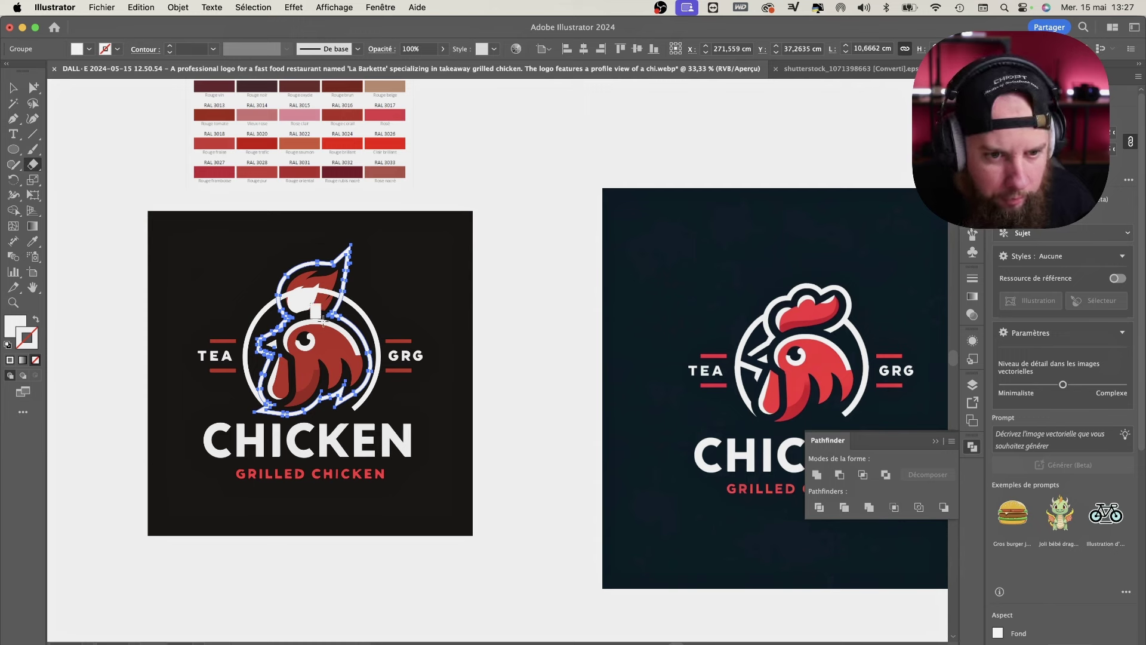
left_click_drag(322, 321, 386, 420)
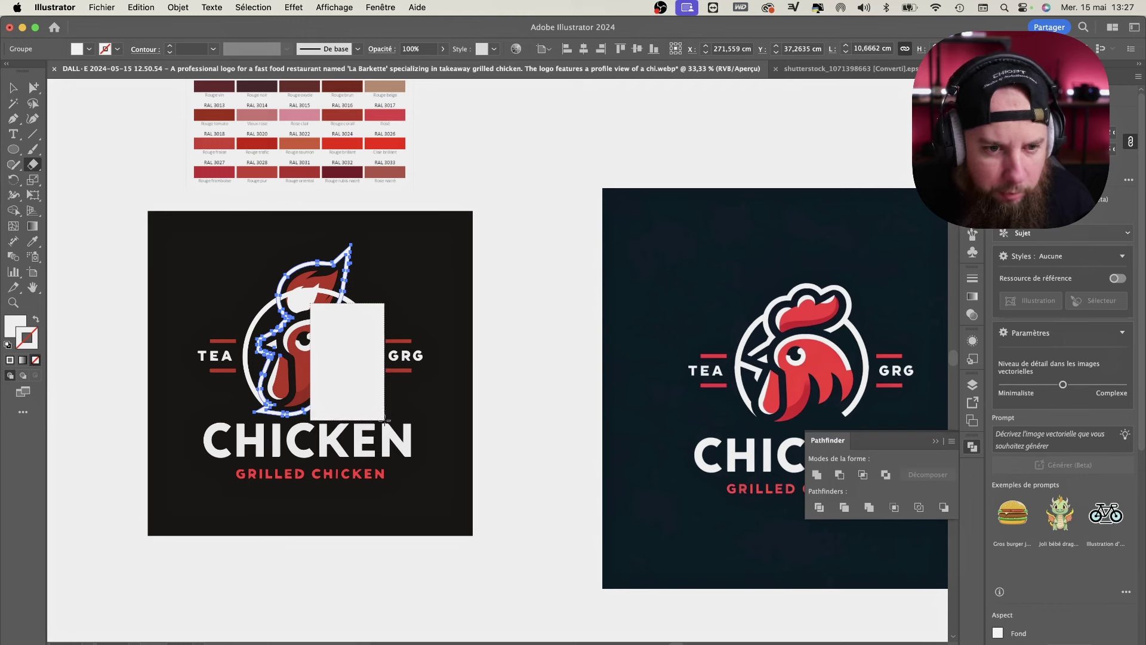
left_click_drag(385, 420, 384, 419)
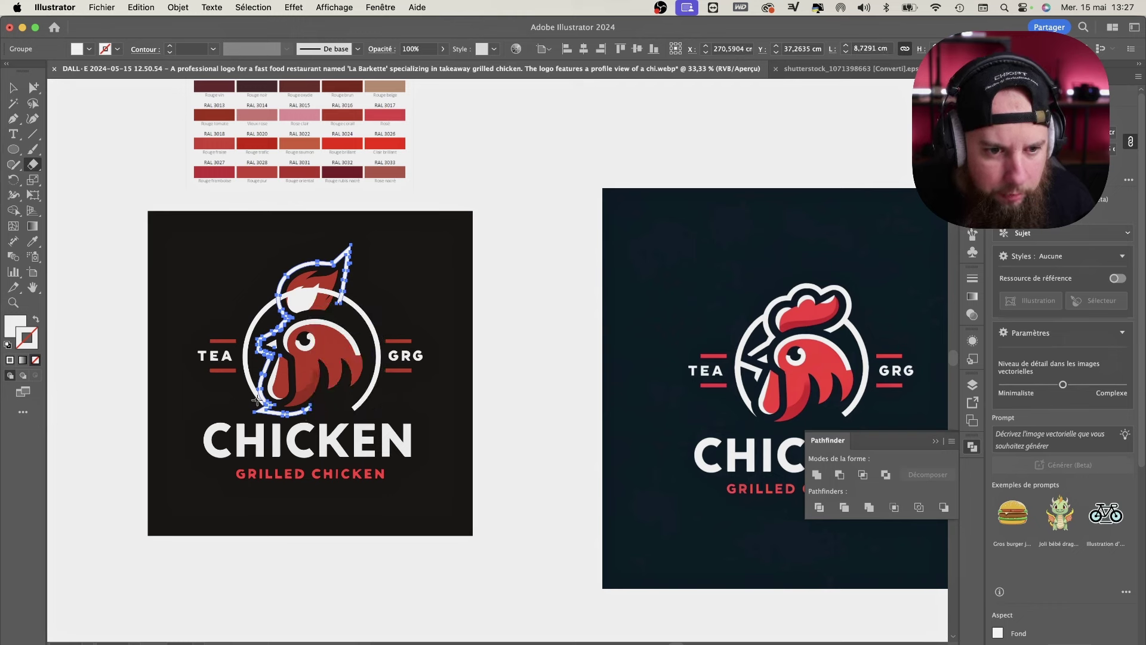
left_click_drag(245, 365, 335, 440)
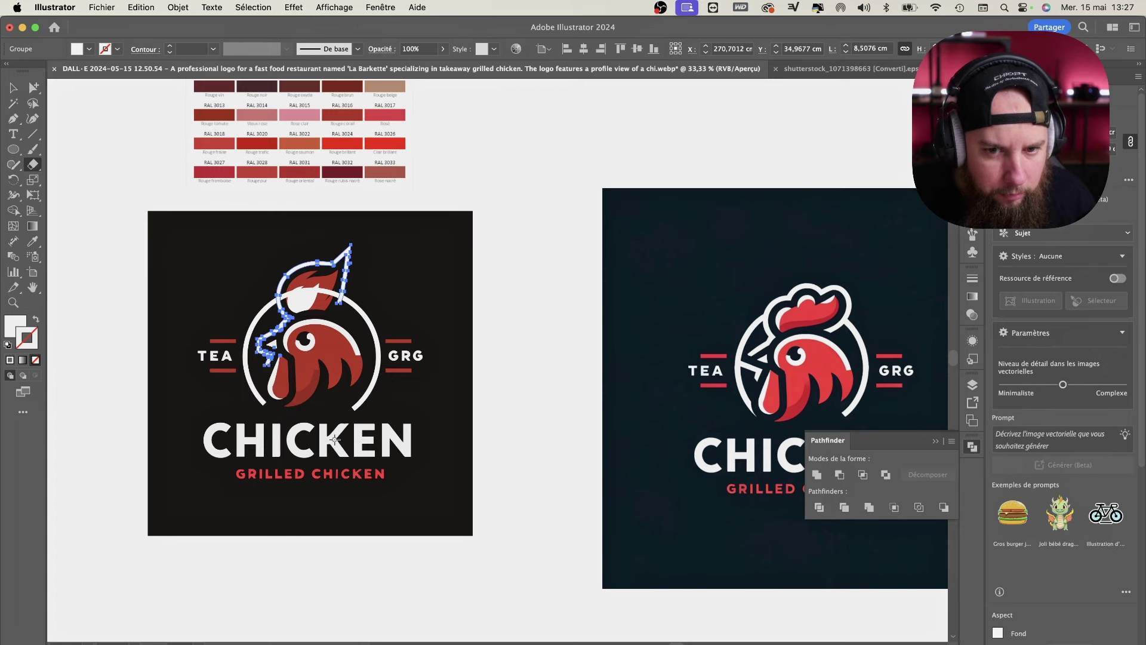
scroll(276, 357, "up", 1)
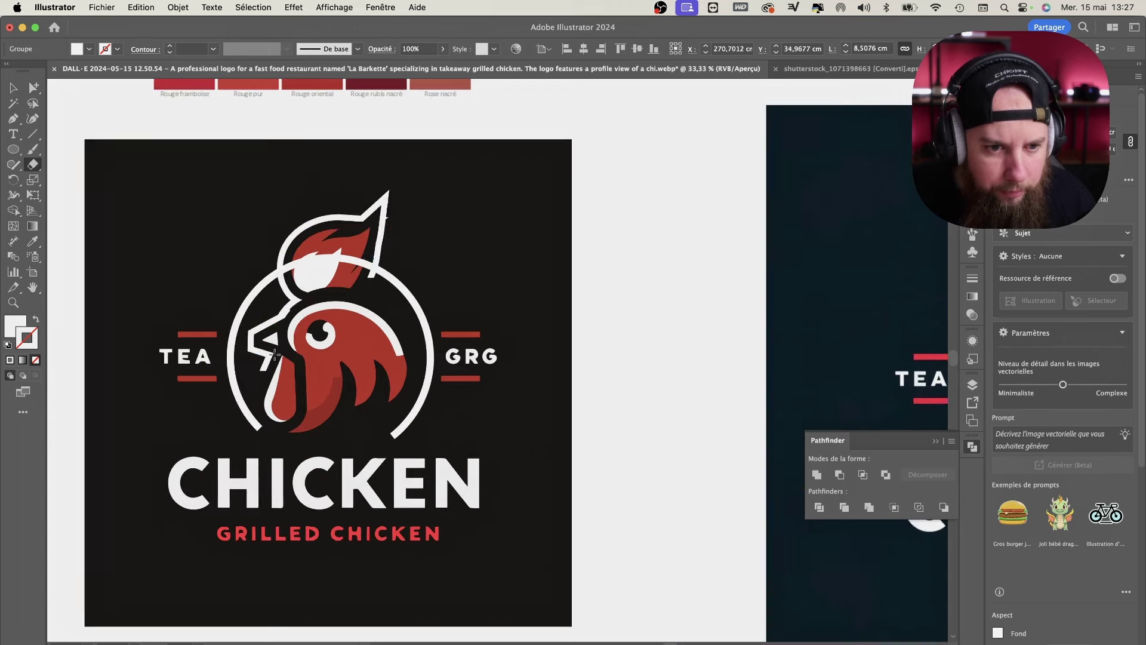
Remove two stray anchor points from the beak outline to straighten its edge.
scroll(239, 358, "up", 1)
scroll(166, 362, "up", 1)
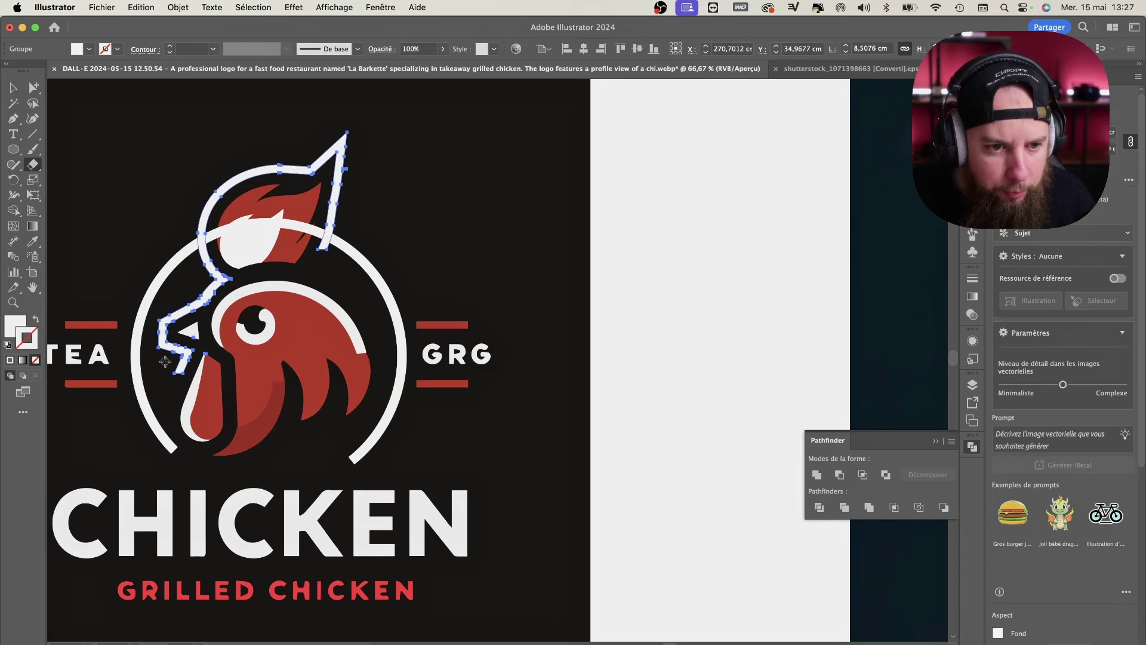
scroll(166, 362, "up", 1)
scroll(165, 361, "up", 1)
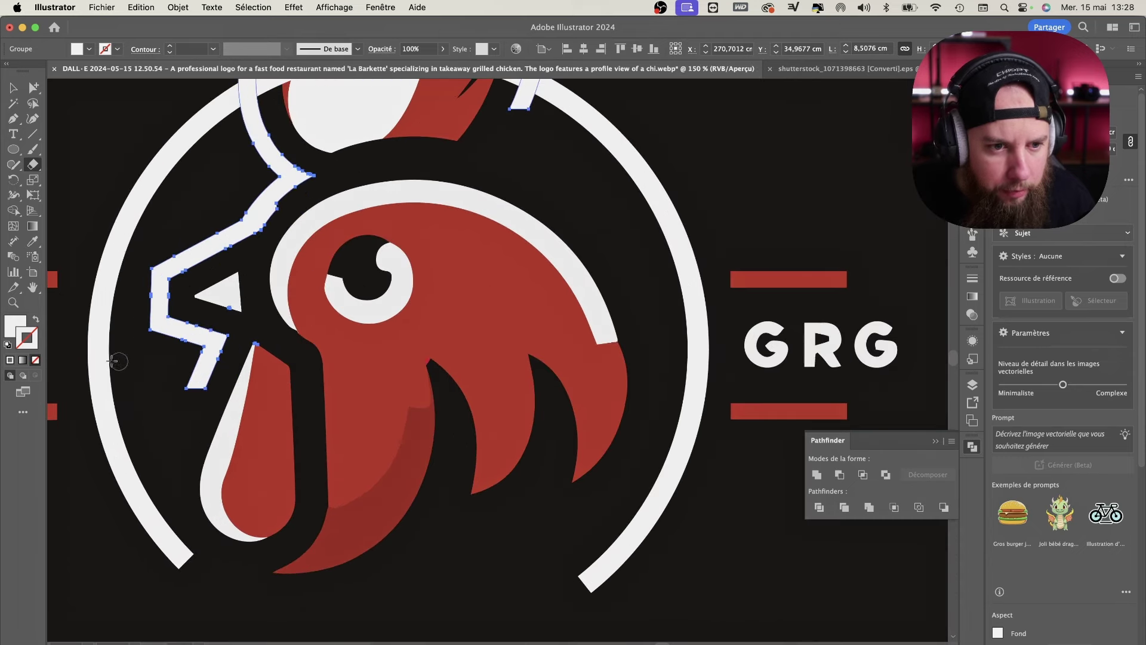
left_click(12, 120)
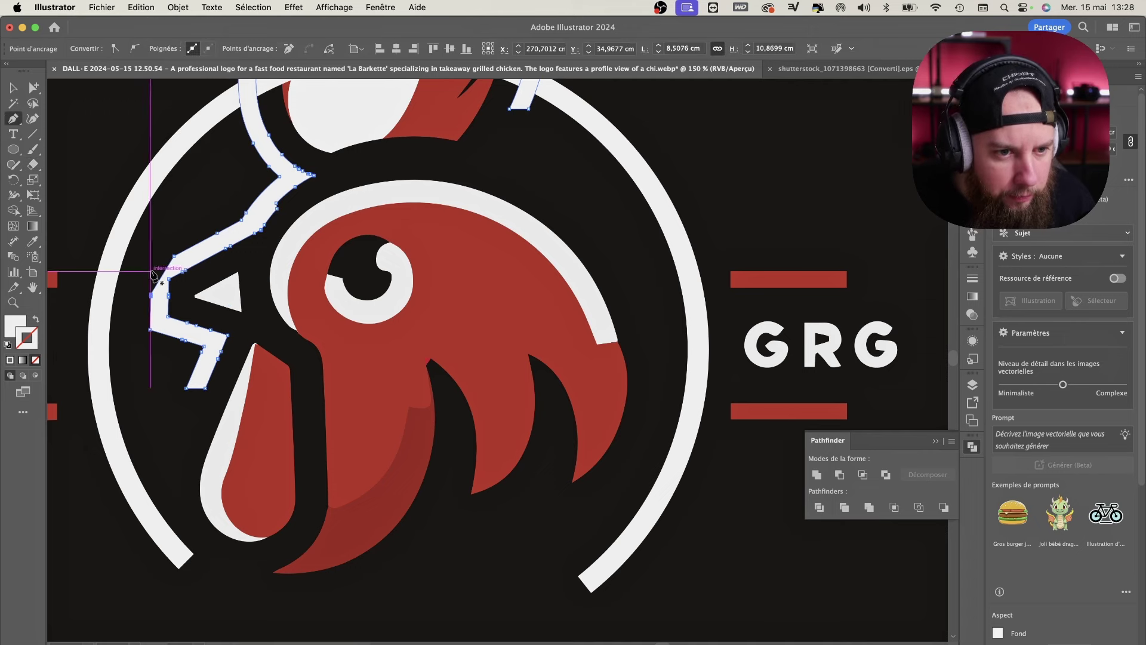
left_click(162, 280)
left_click(151, 295)
left_click(168, 295)
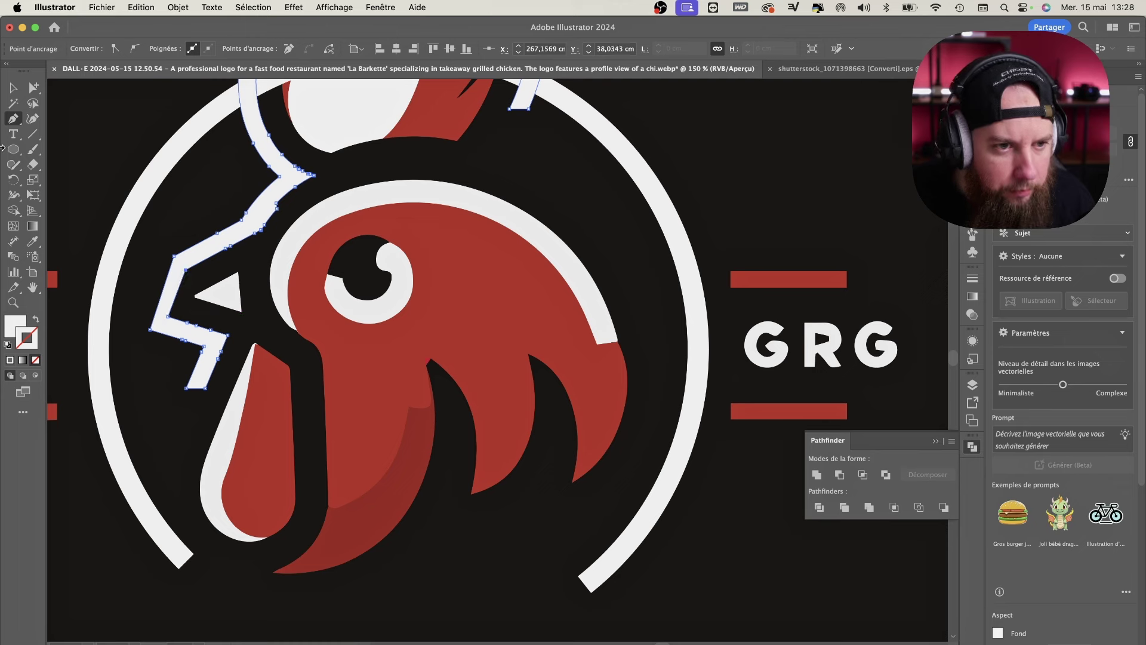
Erase the beak outline's upper-left corner and the section left of the beak.
left_click(33, 164)
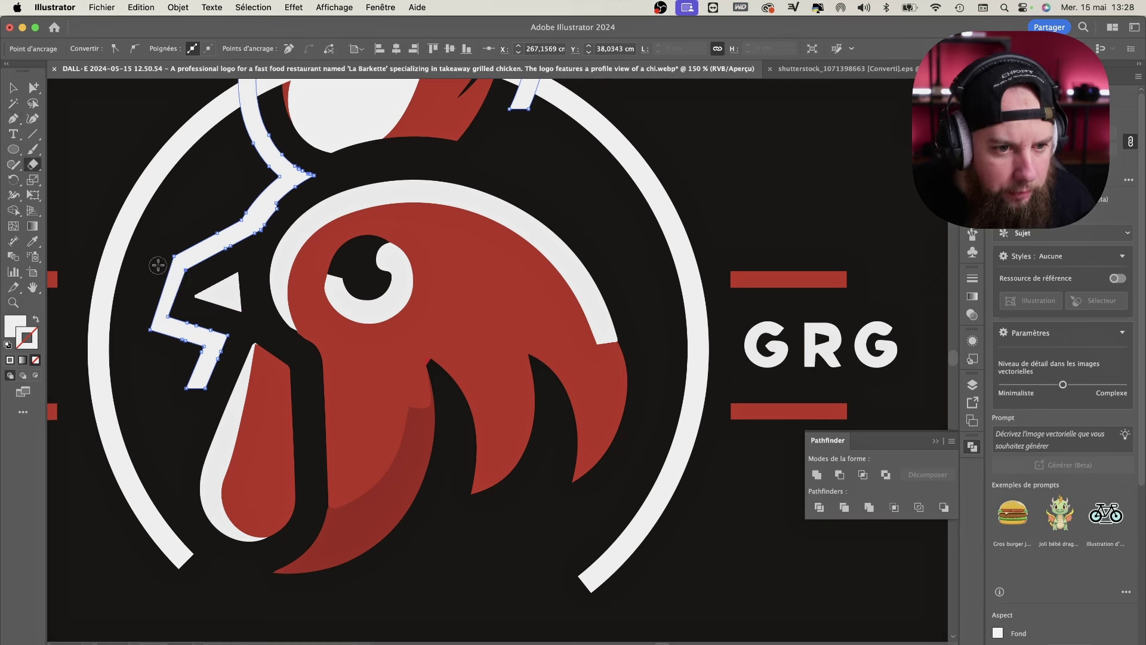
left_click_drag(173, 260, 179, 282)
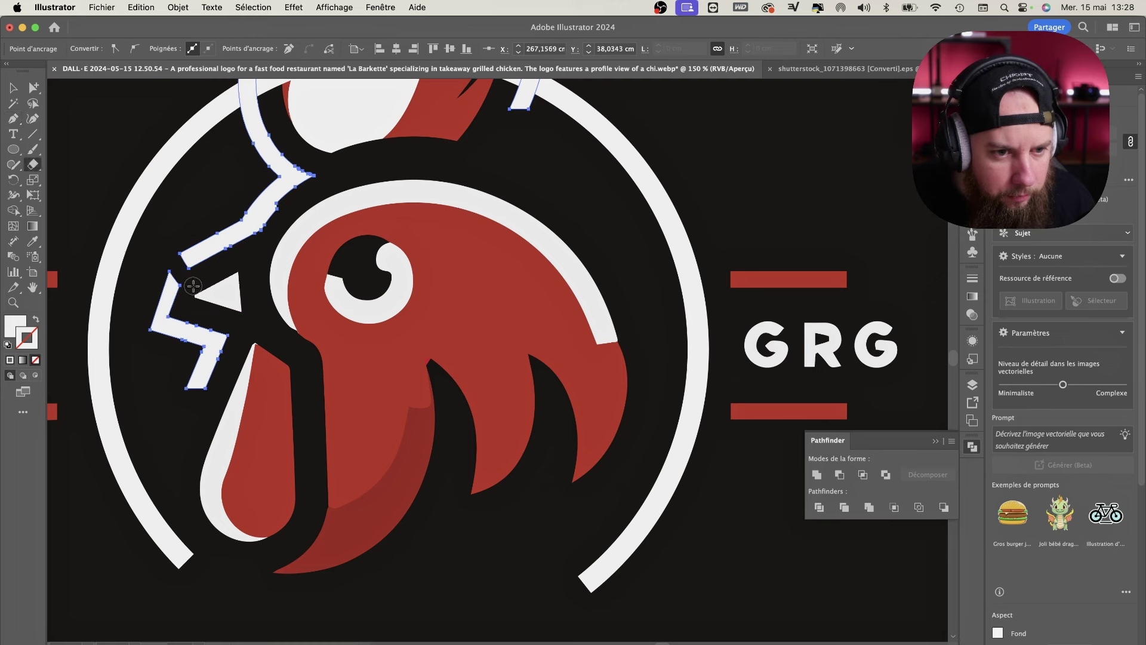
mouse_move(173, 310)
left_mouse_down()
mouse_move(162, 293)
mouse_move(178, 289)
left_mouse_up()
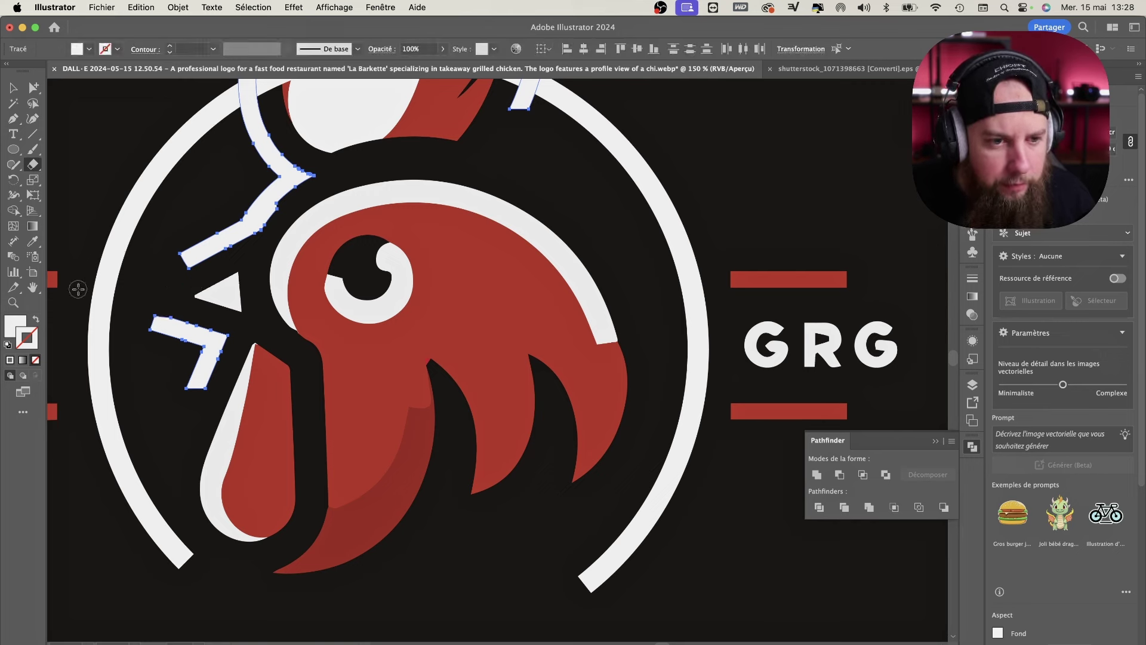
key("super+plus")
key("a")
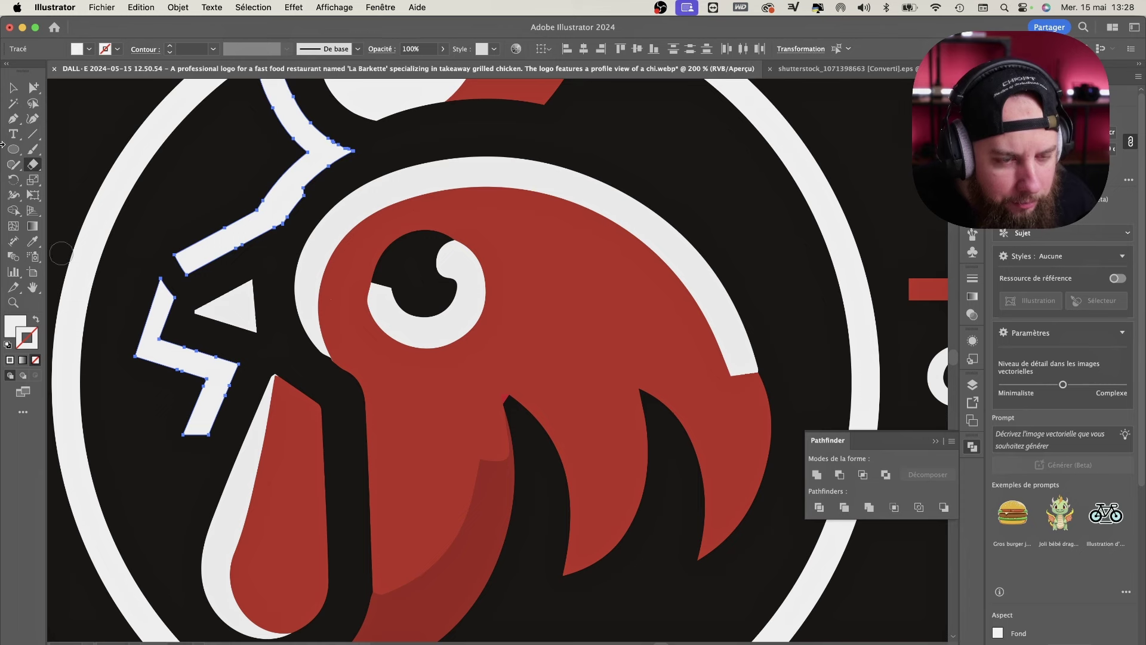
Draw a line across the white zigzag and use Shape Builder to remove its leftover upper arm.
left_click(32, 133)
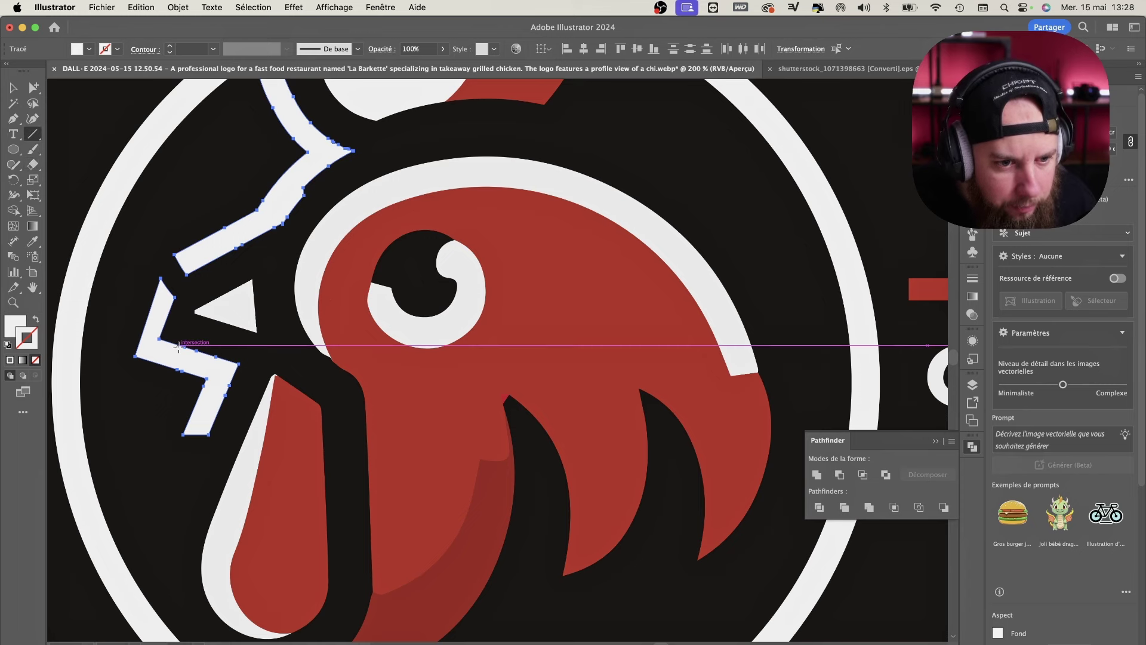
left_click_drag(179, 345, 89, 318)
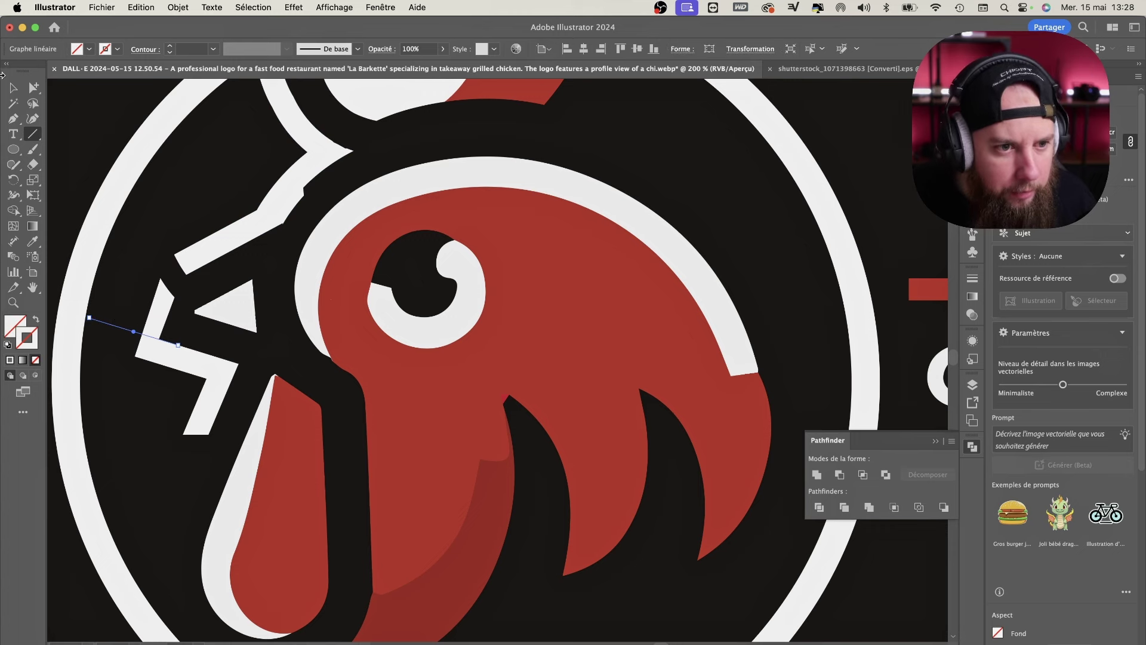
left_click(33, 87)
left_click(160, 307)
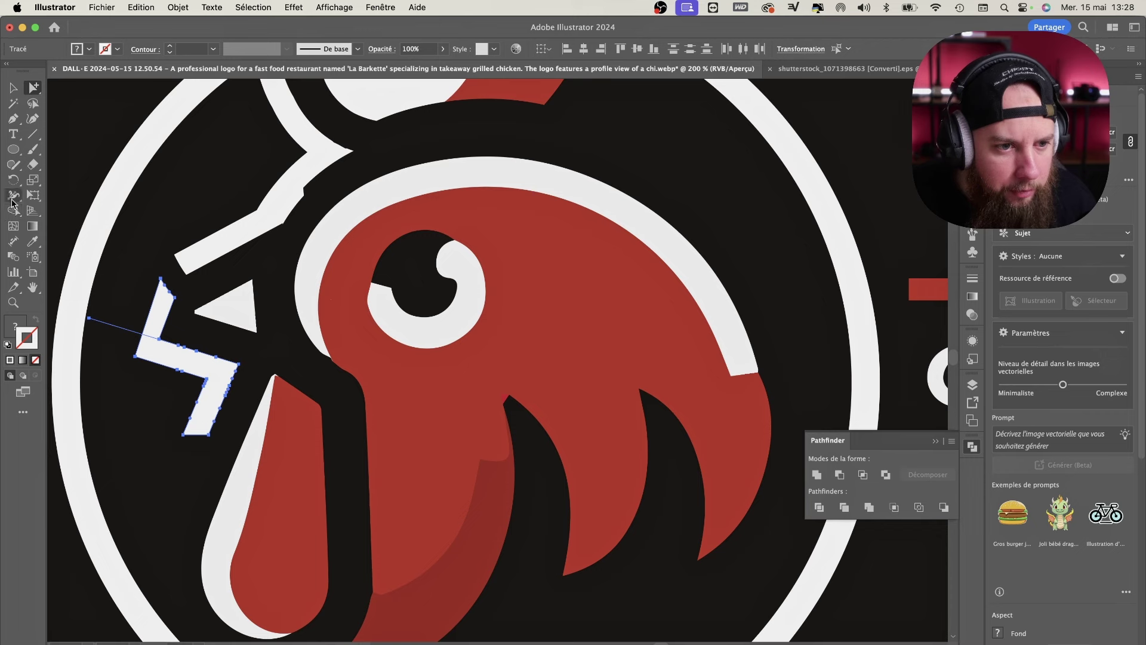
left_click(13, 210)
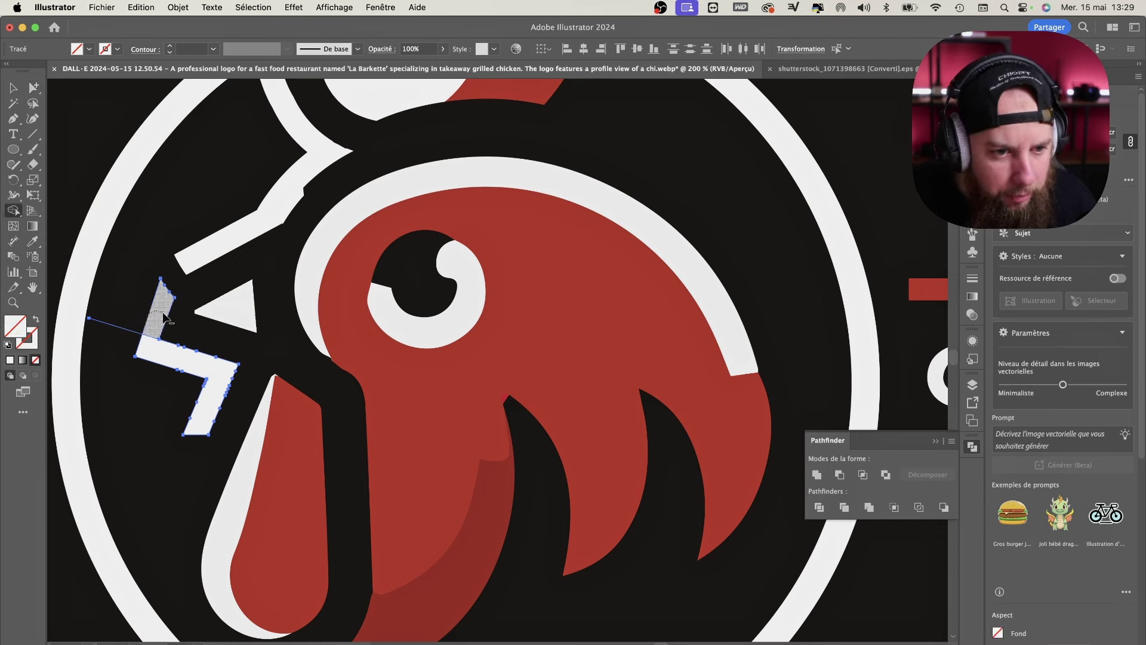
left_click(143, 325, "alt")
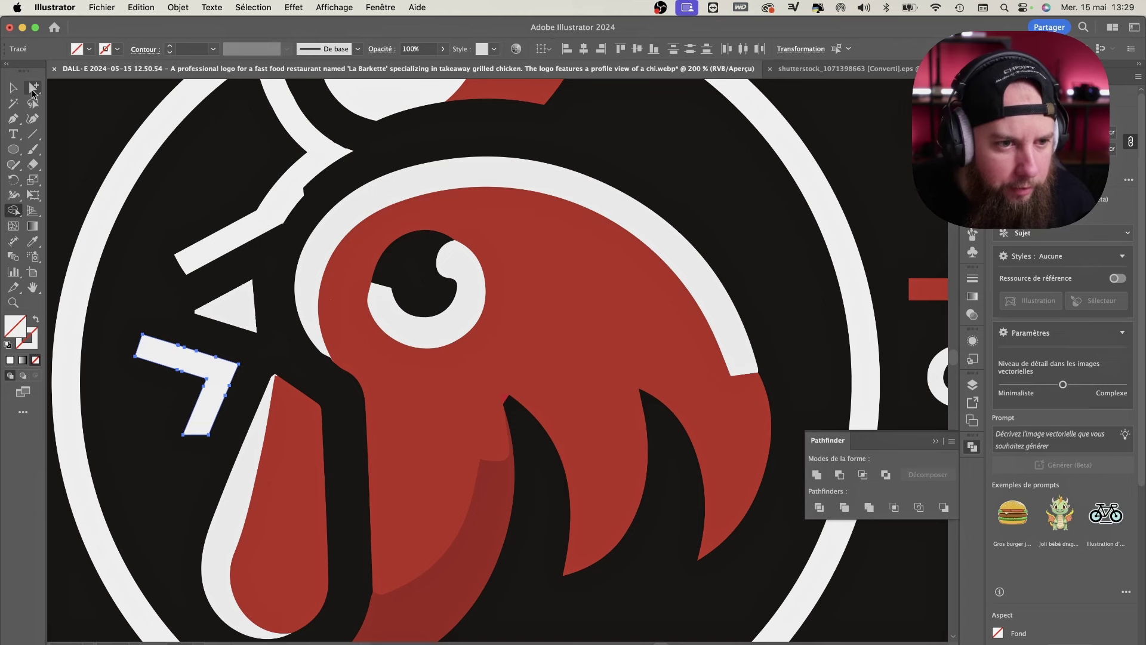
Stretch the zigzag's left-end anchor out toward the outer ring with Direct Selection.
left_click_drag(33, 92, 72, 85)
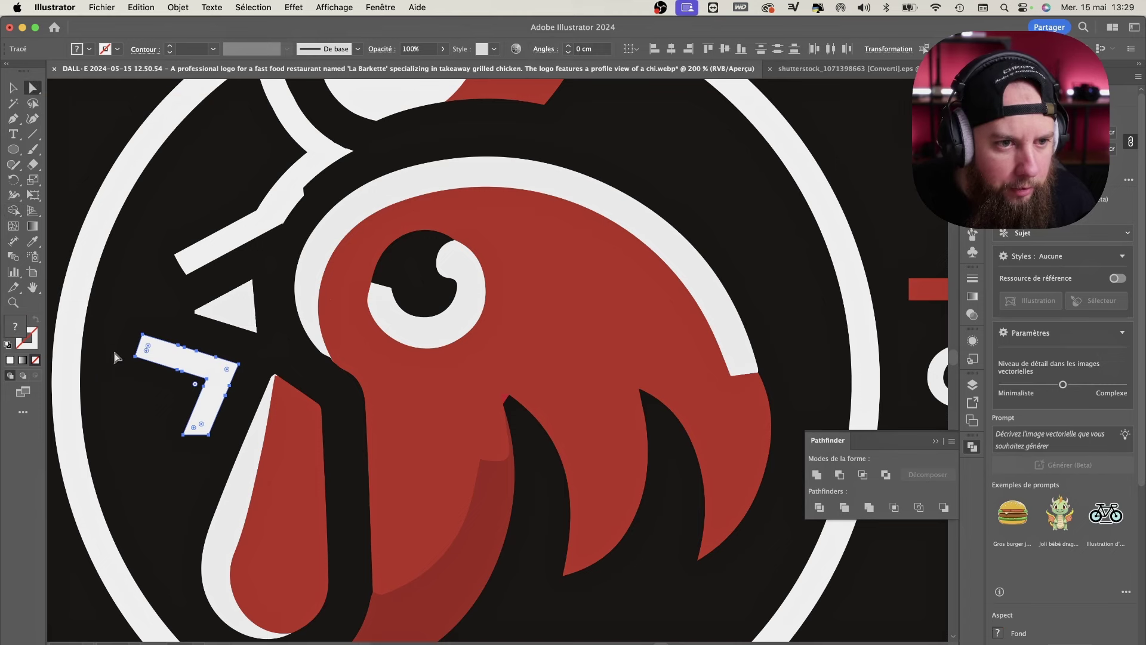
left_click_drag(147, 361, 80, 332)
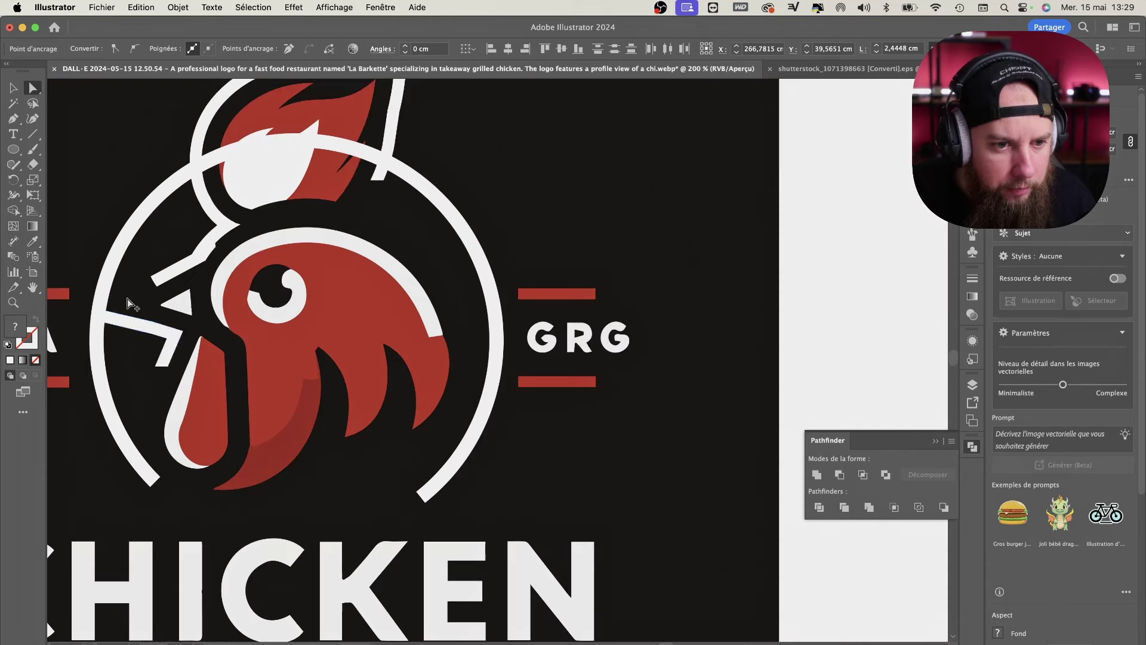
scroll(119, 304, "down", 3, "alt")
left_click(98, 204)
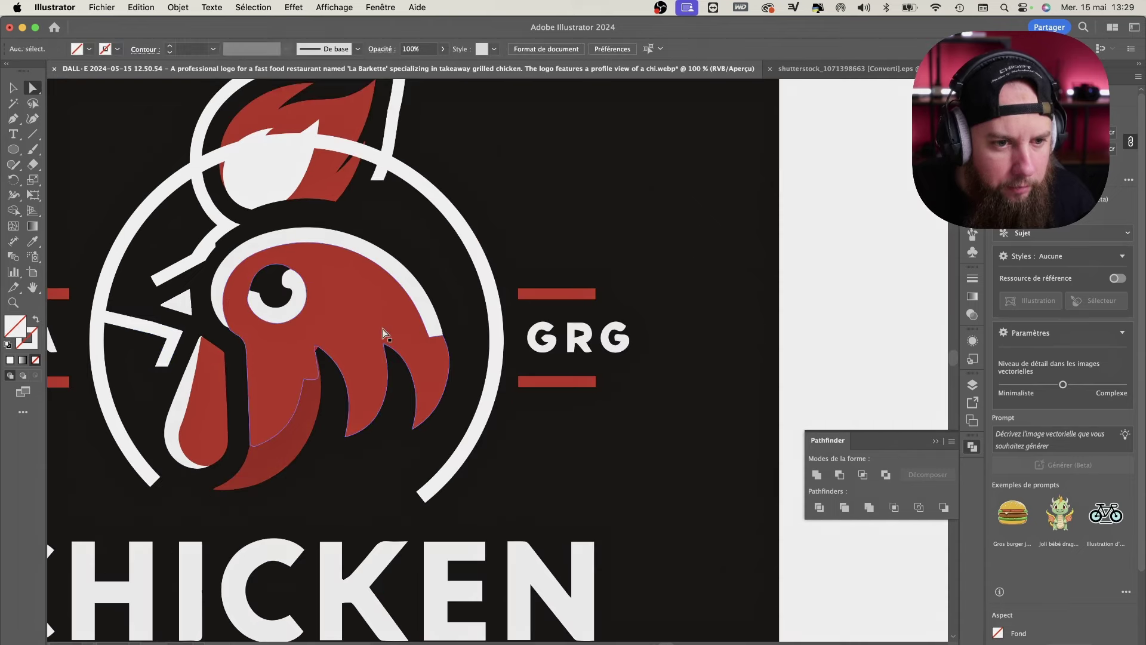
Cut the white ring with Scissors at both crest edges and delete the arc crossing the crest.
scroll(463, 353, "down", 2)
scroll(463, 352, "down", 2)
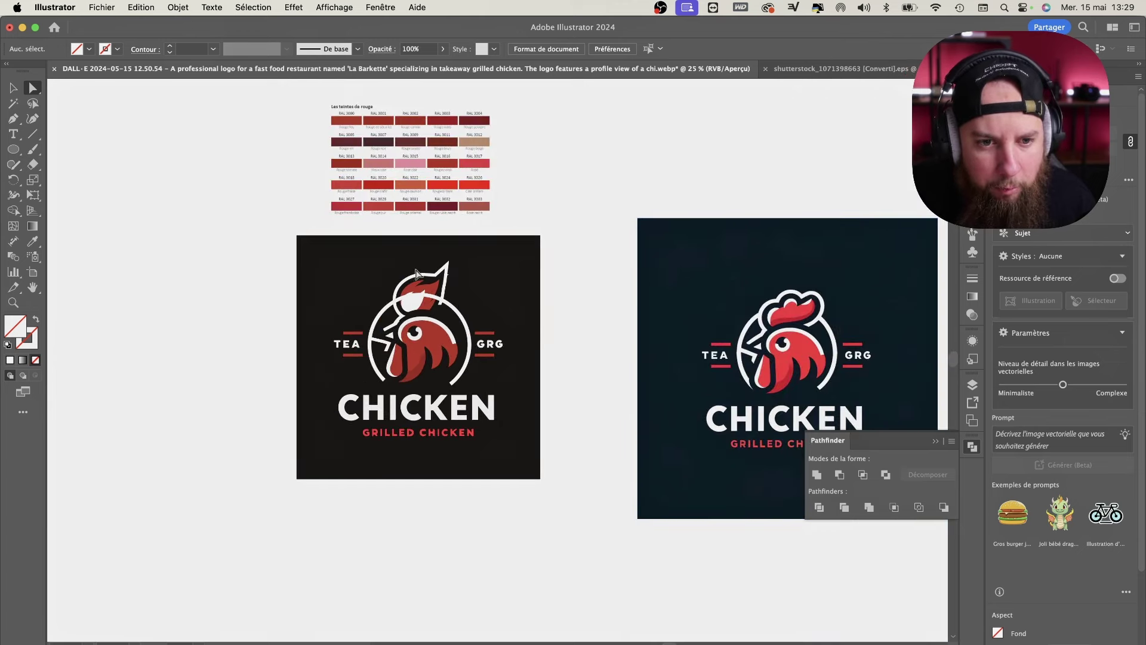
scroll(411, 278, "down", 1, "alt")
scroll(411, 278, "up", 1, "alt")
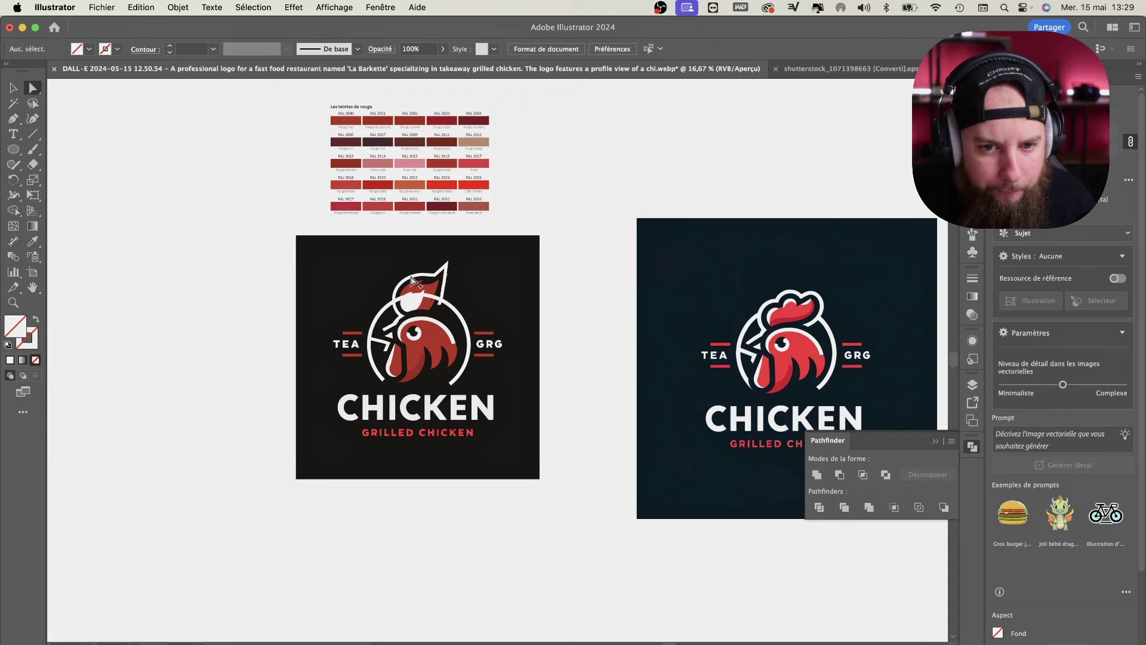
scroll(411, 278, "up", 1, "alt")
scroll(414, 278, "up", 1, "alt")
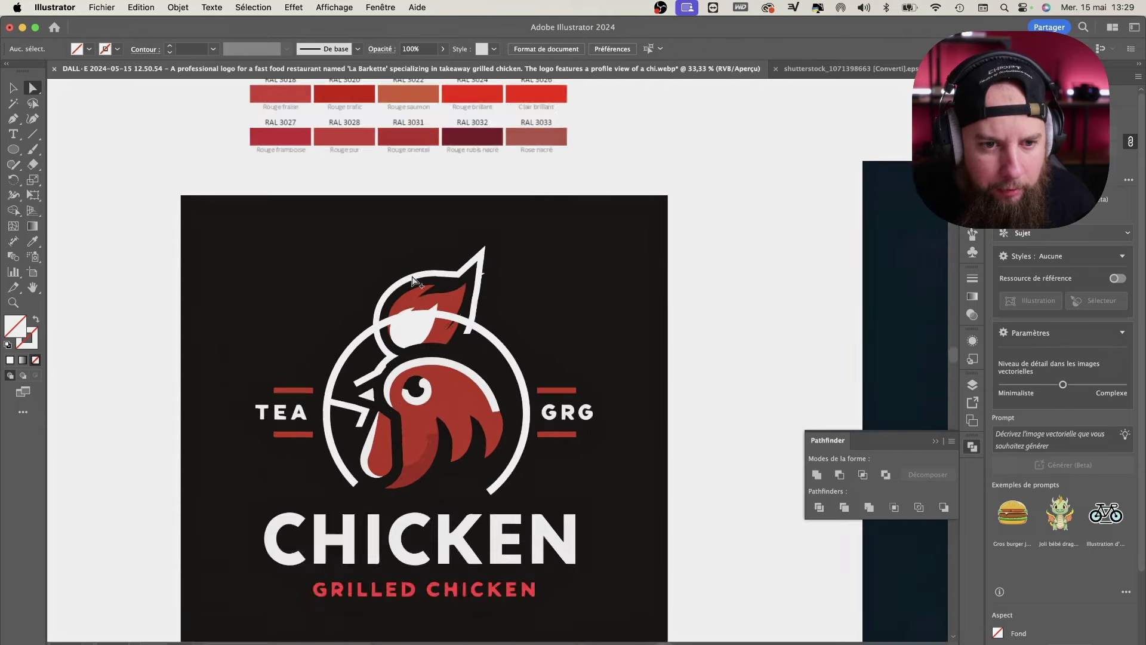
scroll(414, 278, "up", 2, "alt")
left_click(571, 403)
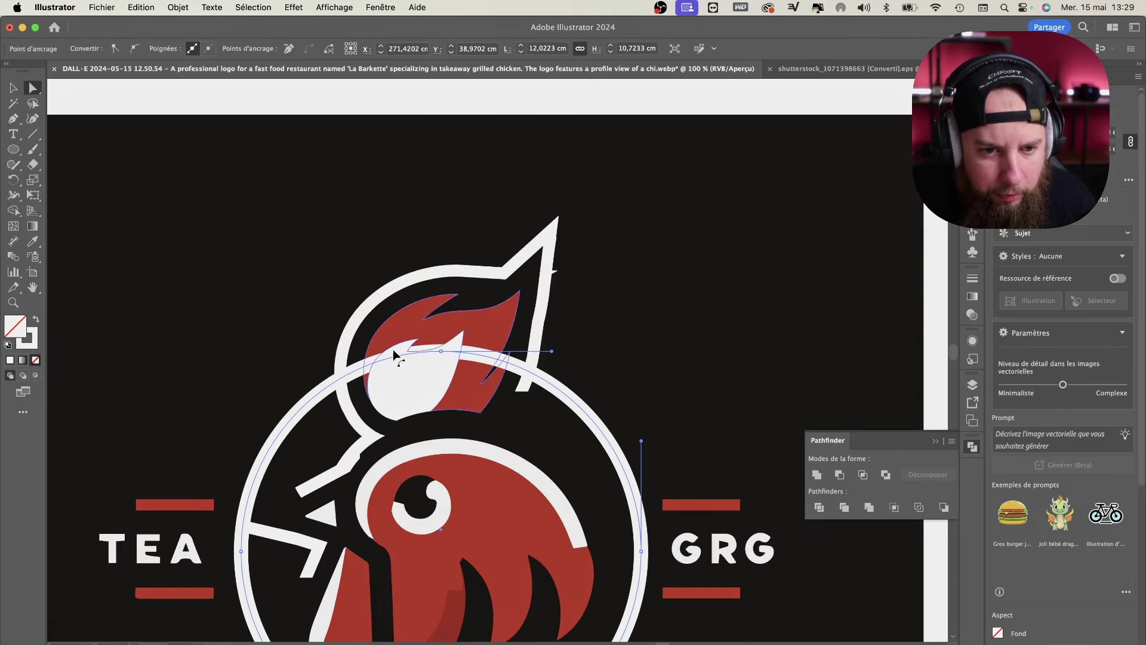
left_click_drag(33, 164, 89, 180)
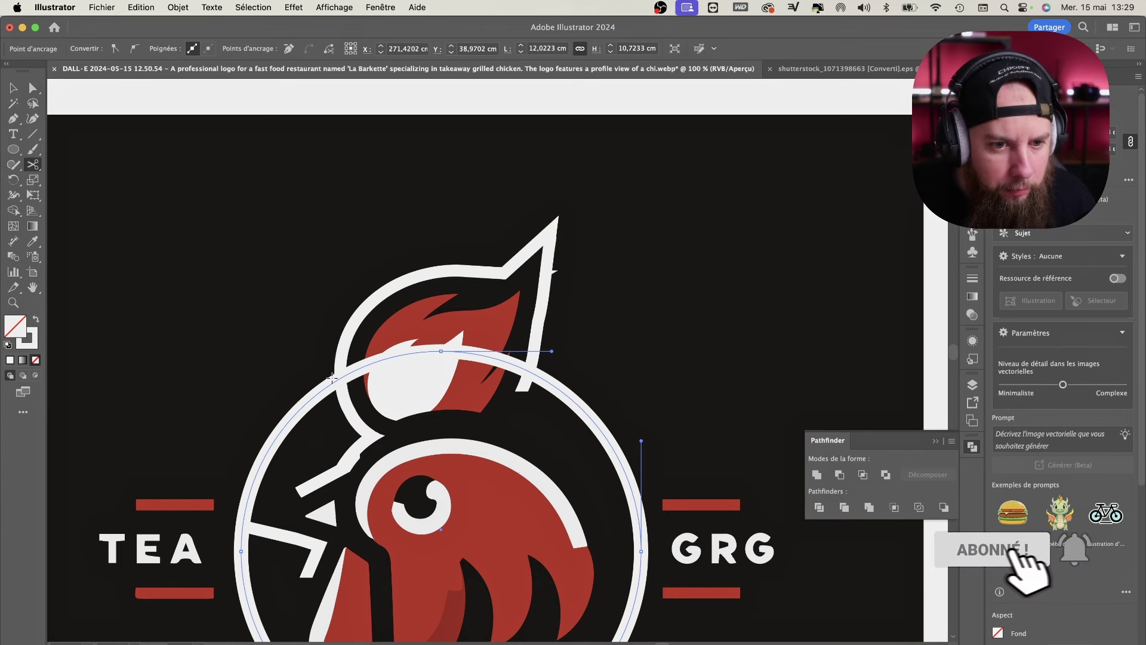
left_click(340, 378)
left_click(532, 373)
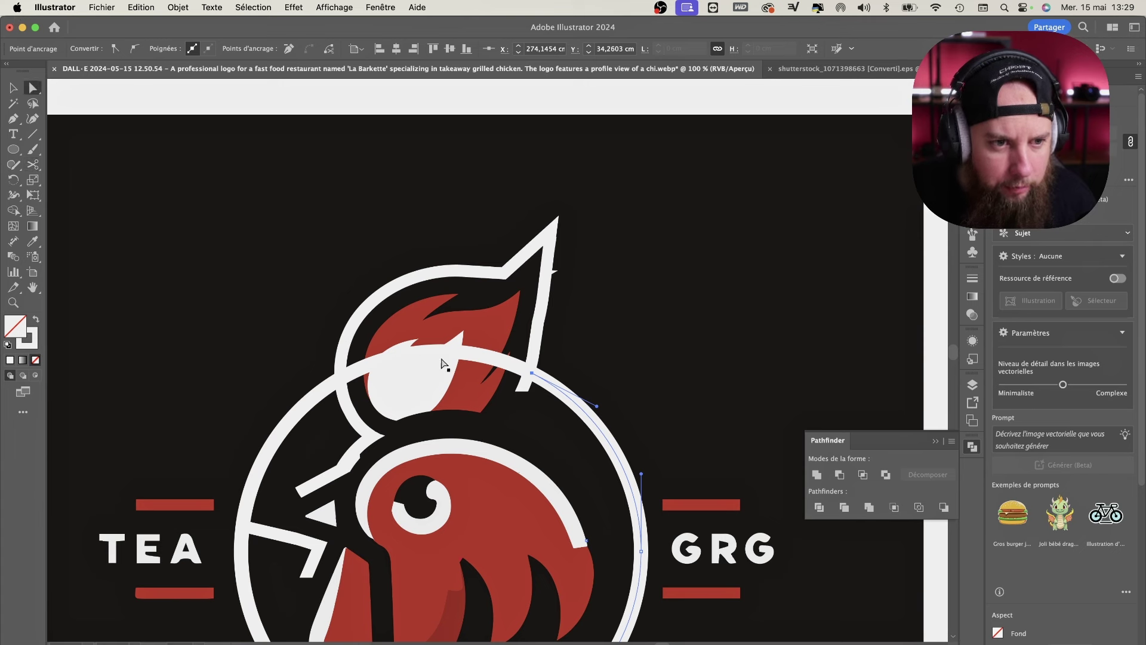
left_click(484, 357)
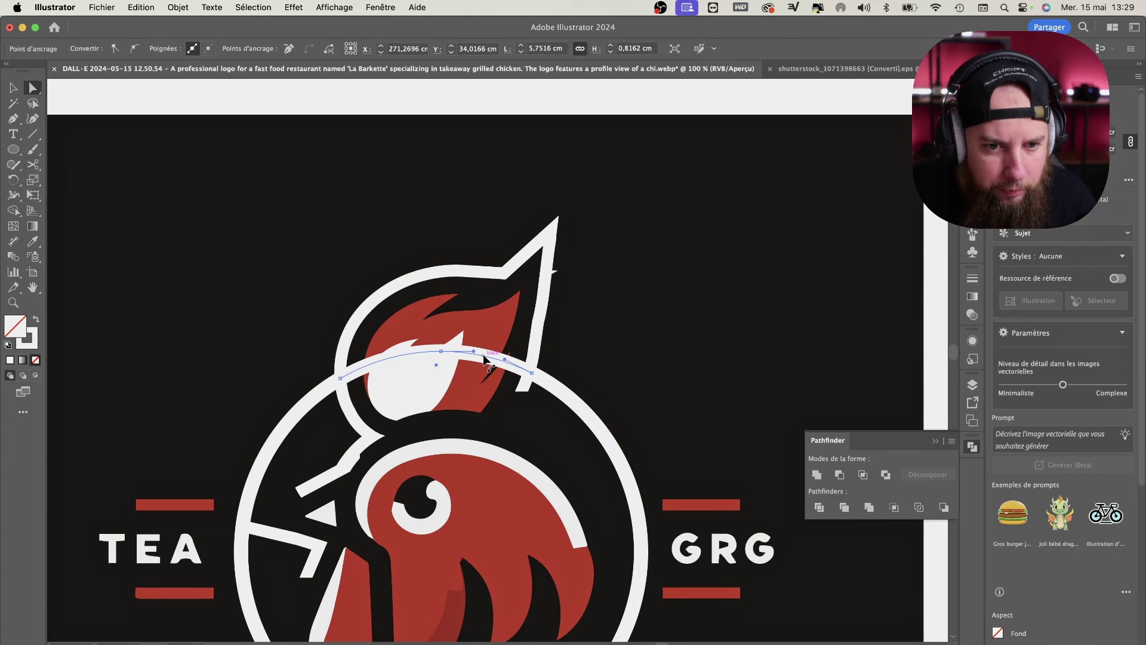
key("Delete")
key("Delete")
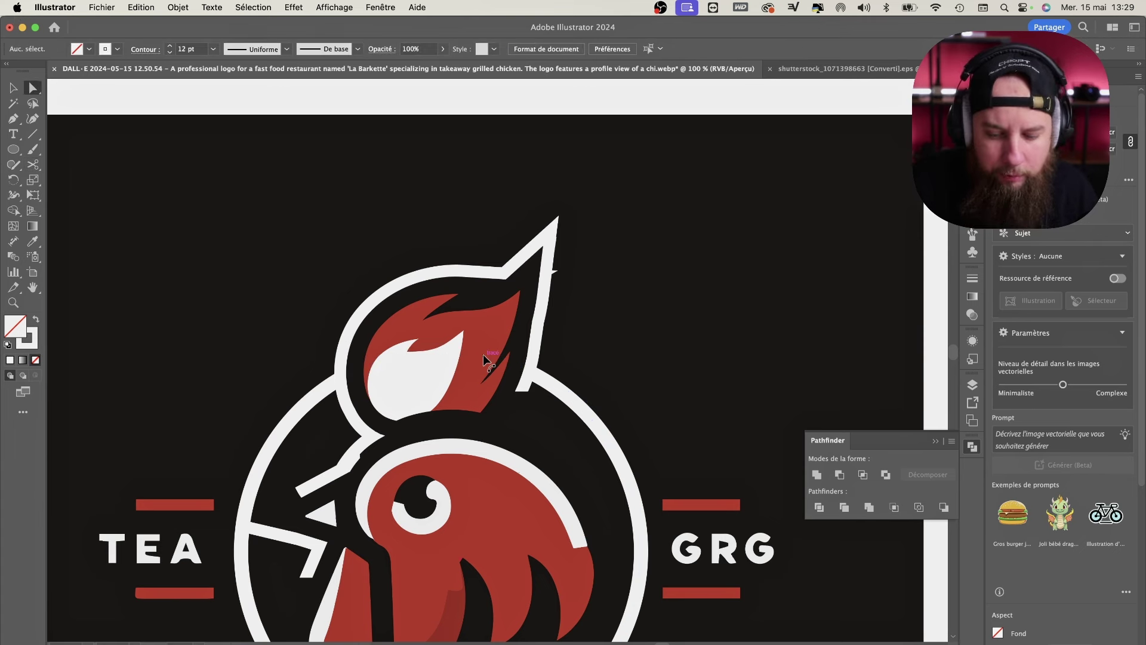
Expand the left and right ring arcs into filled shapes via Object > Expand.
key("super+minus")
key("super+minus")
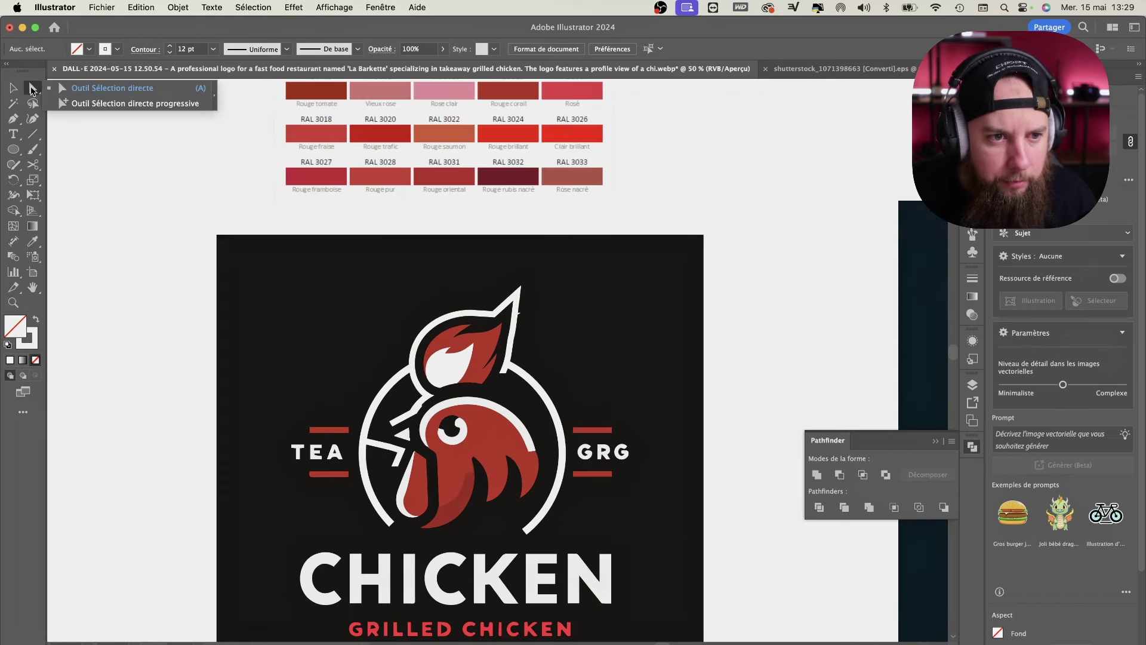
left_click_drag(33, 90, 89, 101)
left_click(391, 388)
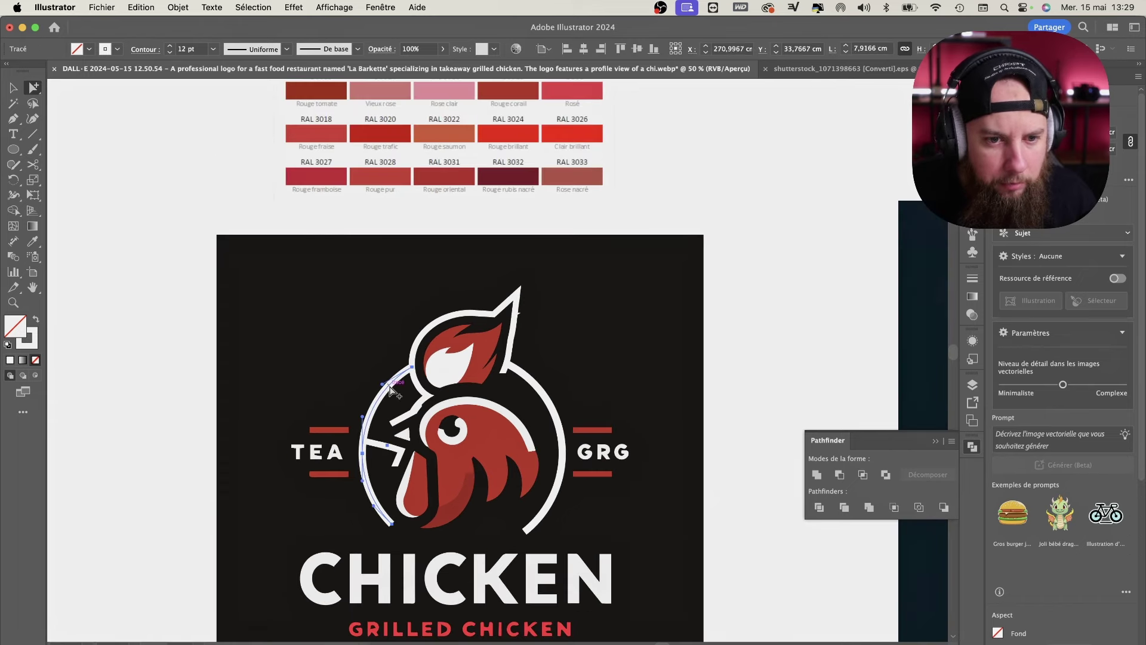
left_click(558, 403, "shift")
left_click(170, 8)
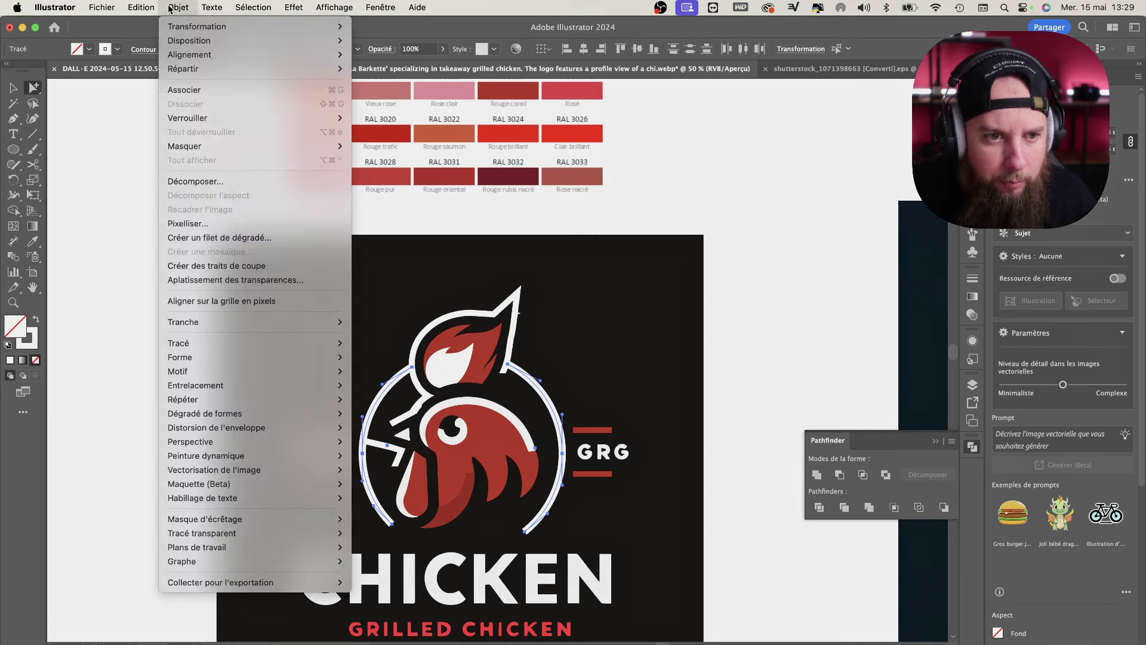
left_click(230, 181)
left_click(624, 425)
Select the white crest outline together with the ring.
left_click(515, 305, "shift")
left_click(14, 90)
left_click(260, 206)
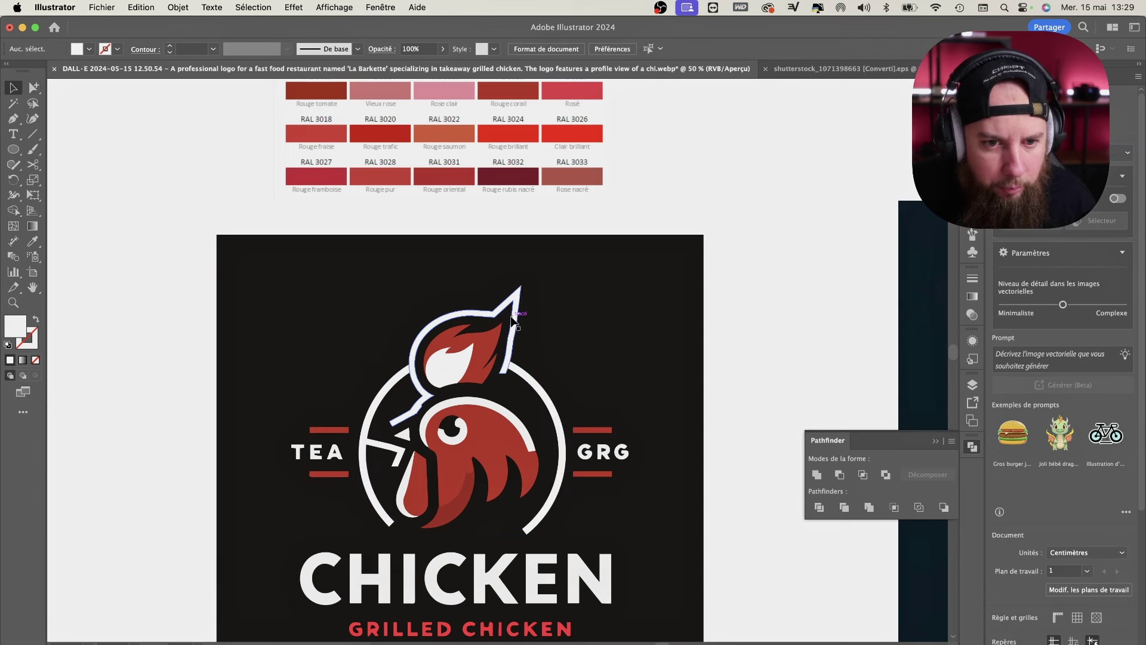
left_click(515, 321)
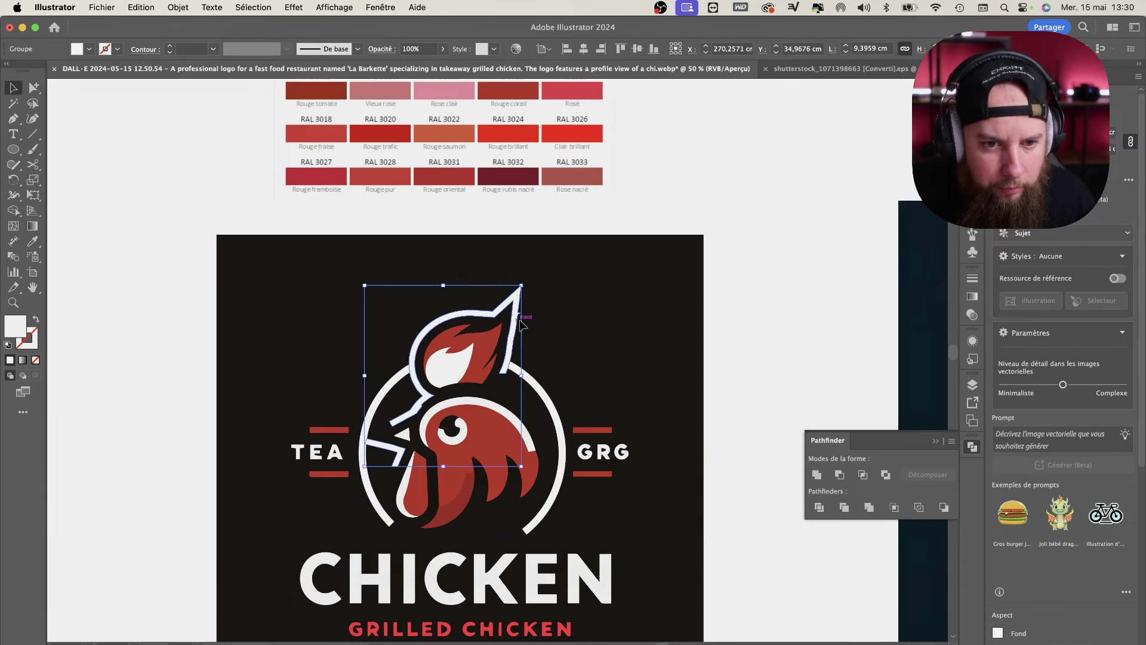
left_click(550, 406, "shift")
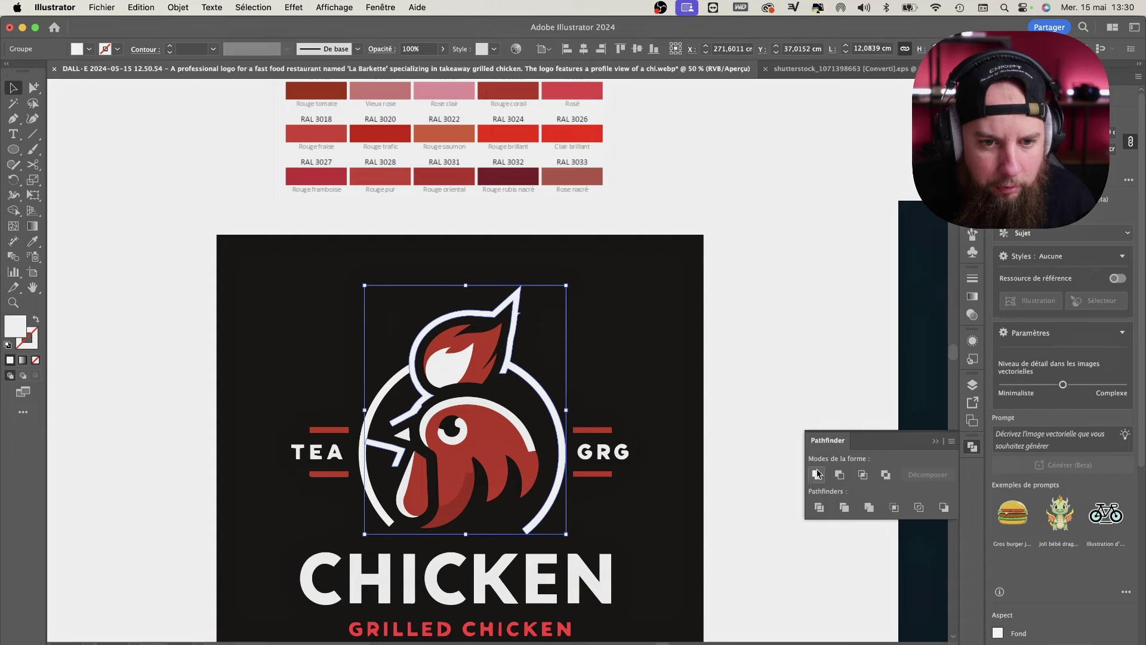
scroll(517, 347, "up", 3)
Delete an excess anchor point from the white crest outline using the Pen tool.
key("p")
left_click(533, 258)
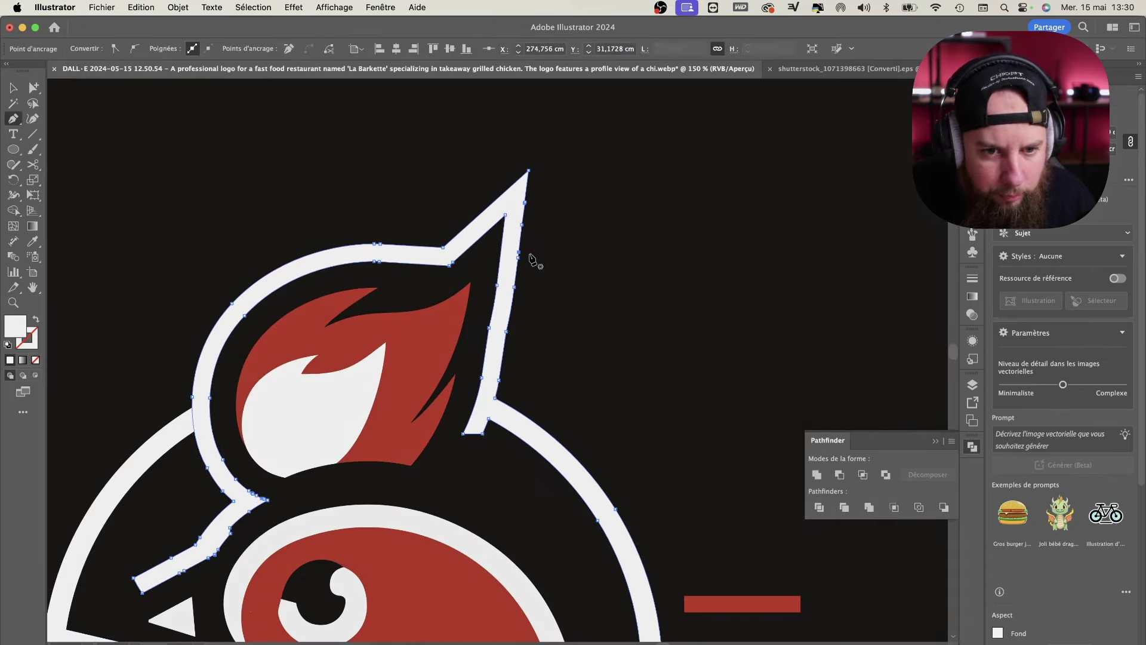
key("v")
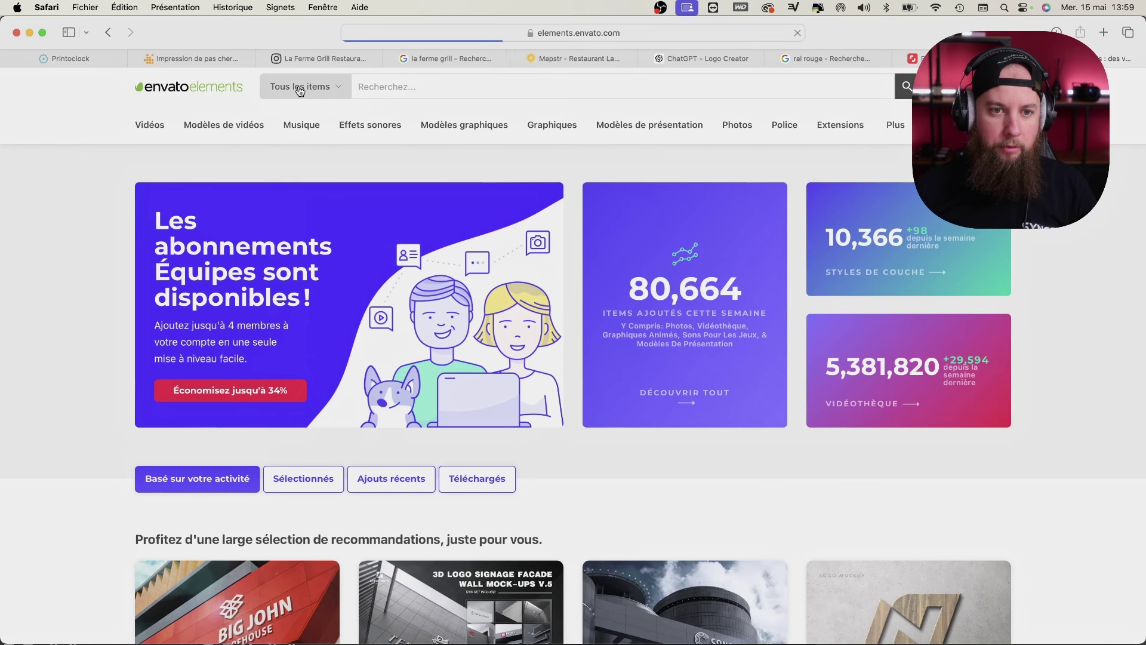
left_click(300, 88)
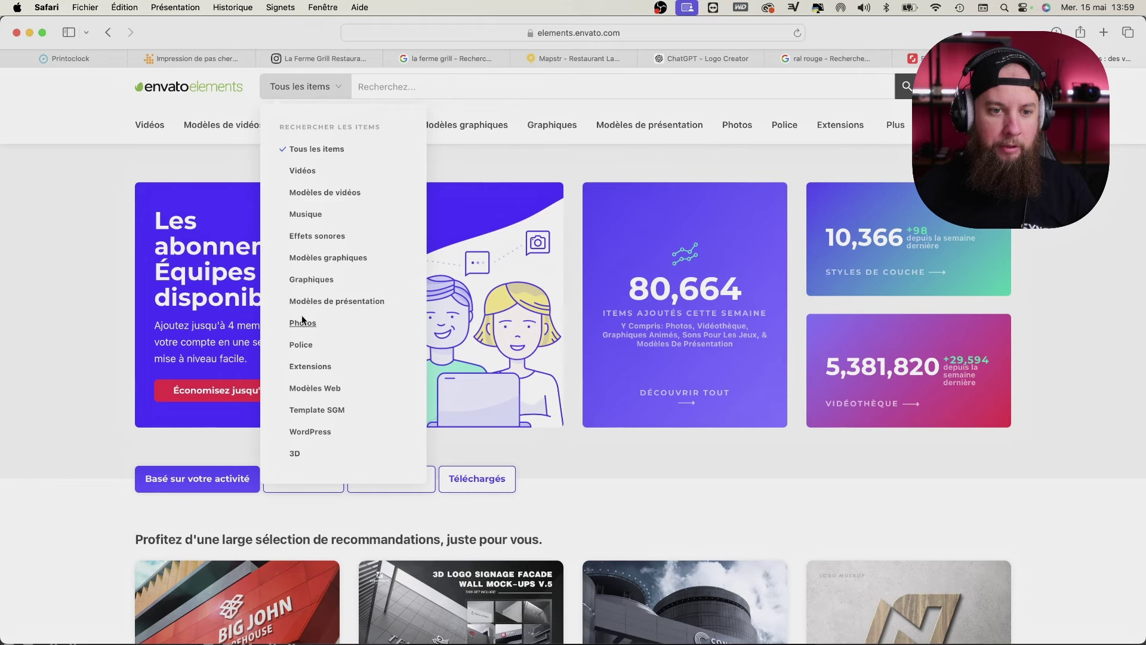
Search Envato Elements under Police and filter results to Script et écrit à la main.
left_click(301, 345)
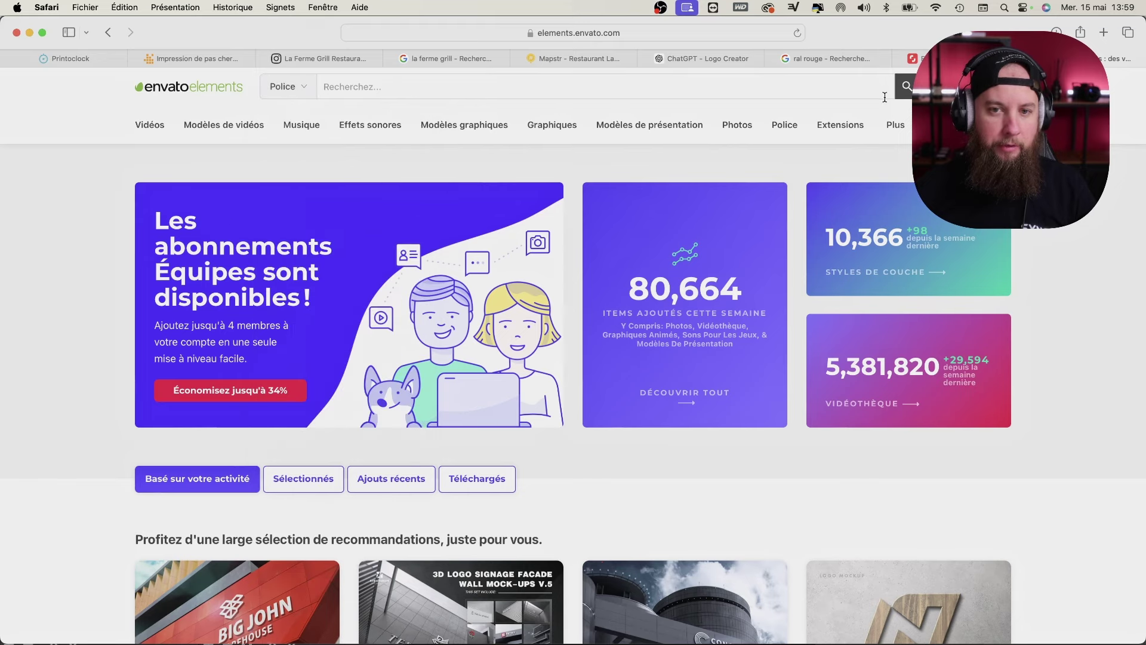
left_click(902, 90)
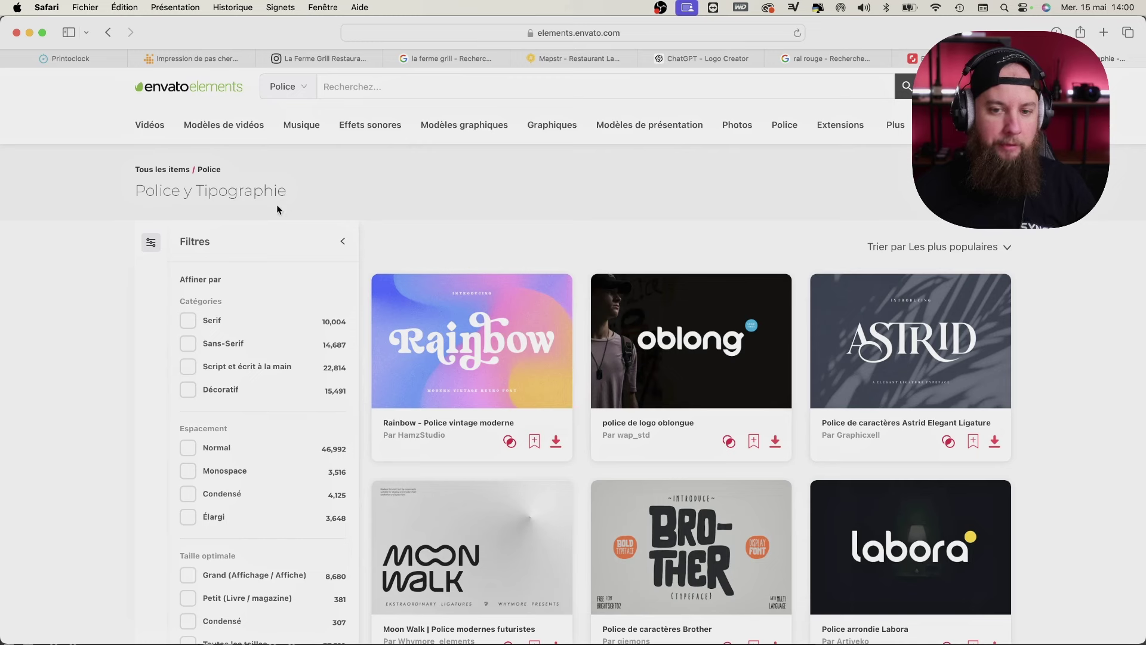
scroll(28, 308, "down", 5)
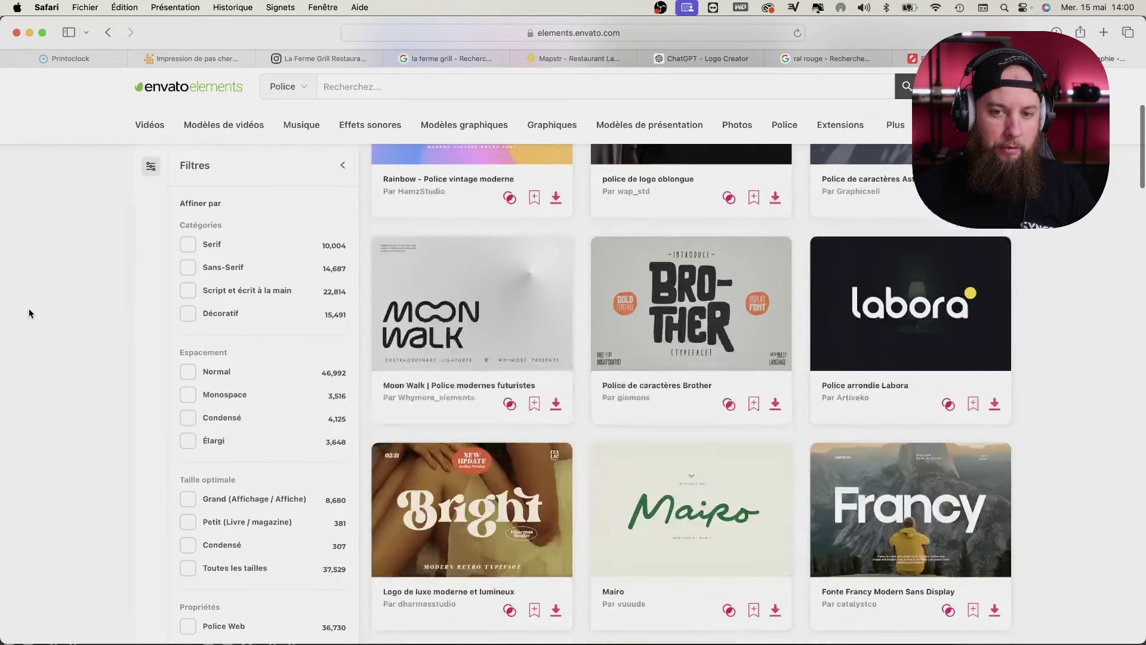
scroll(29, 313, "up", 2)
scroll(30, 311, "up", 3)
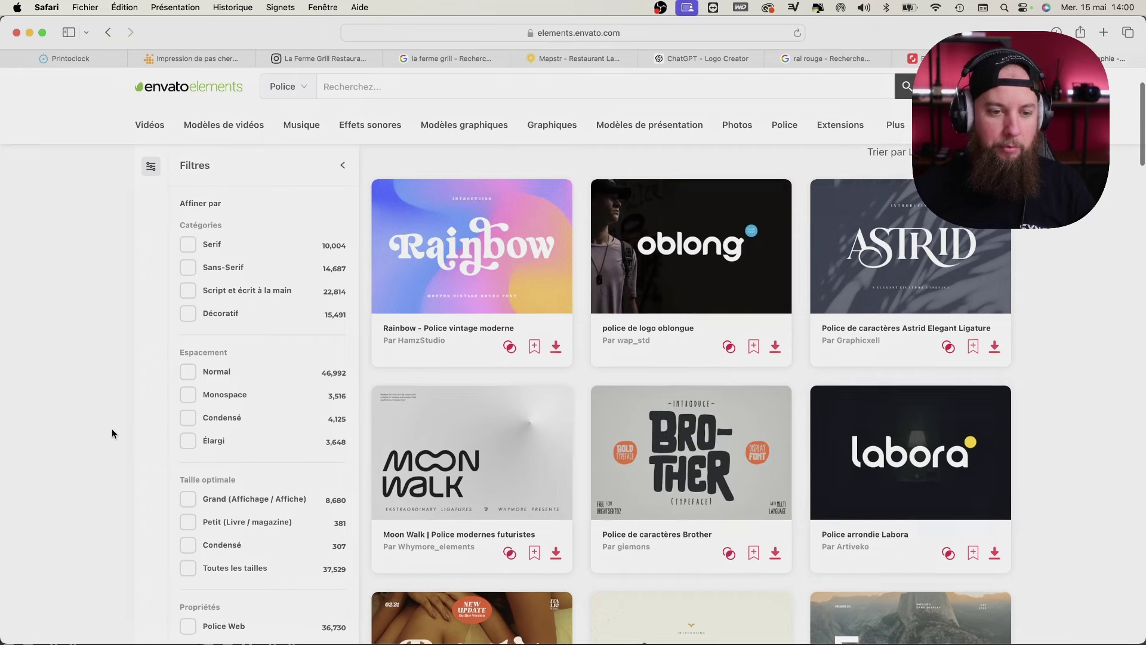
scroll(112, 428, "down", 2)
scroll(249, 403, "down", 1)
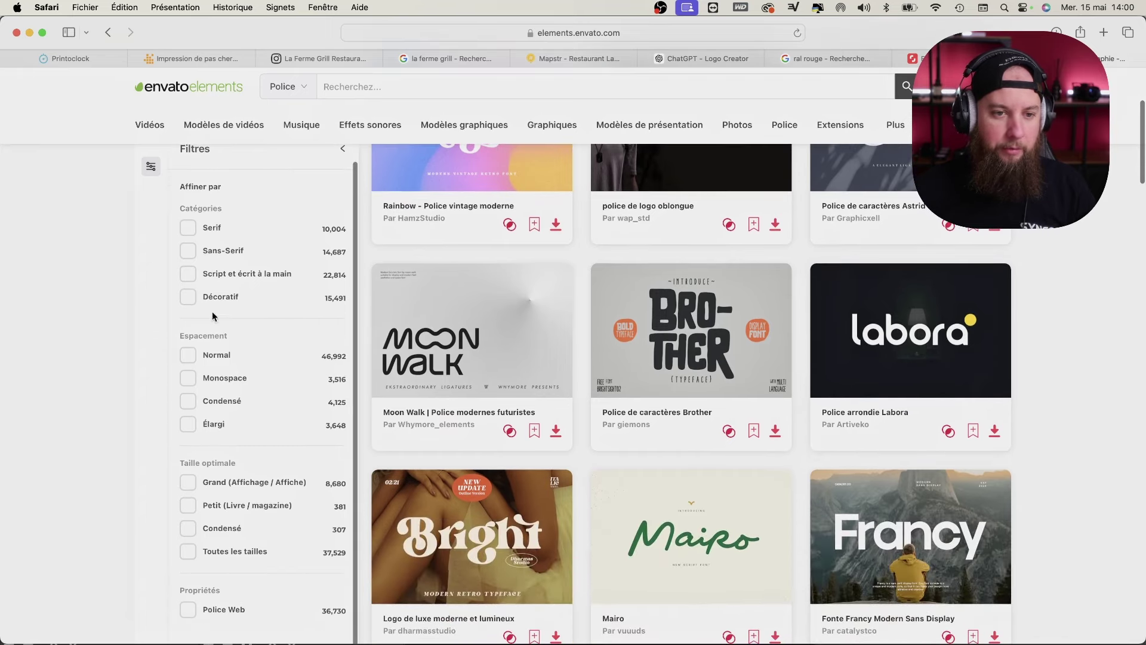
left_click(234, 277)
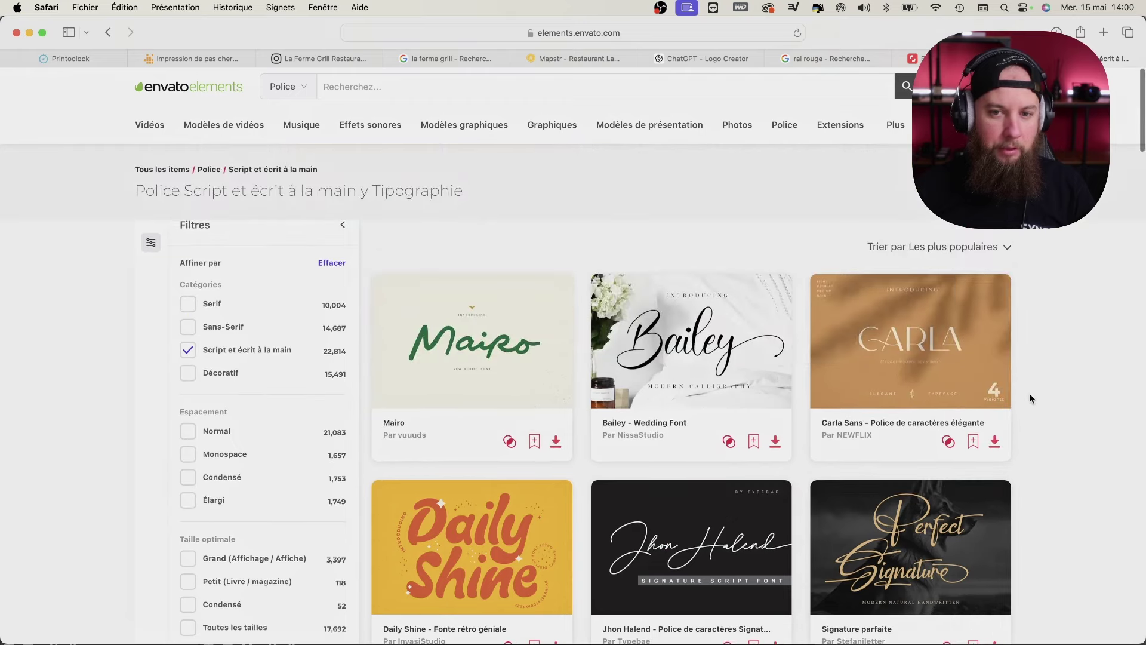
left_click(924, 257)
Sort the script fonts by most recent and scroll through the first results page.
left_click(901, 258)
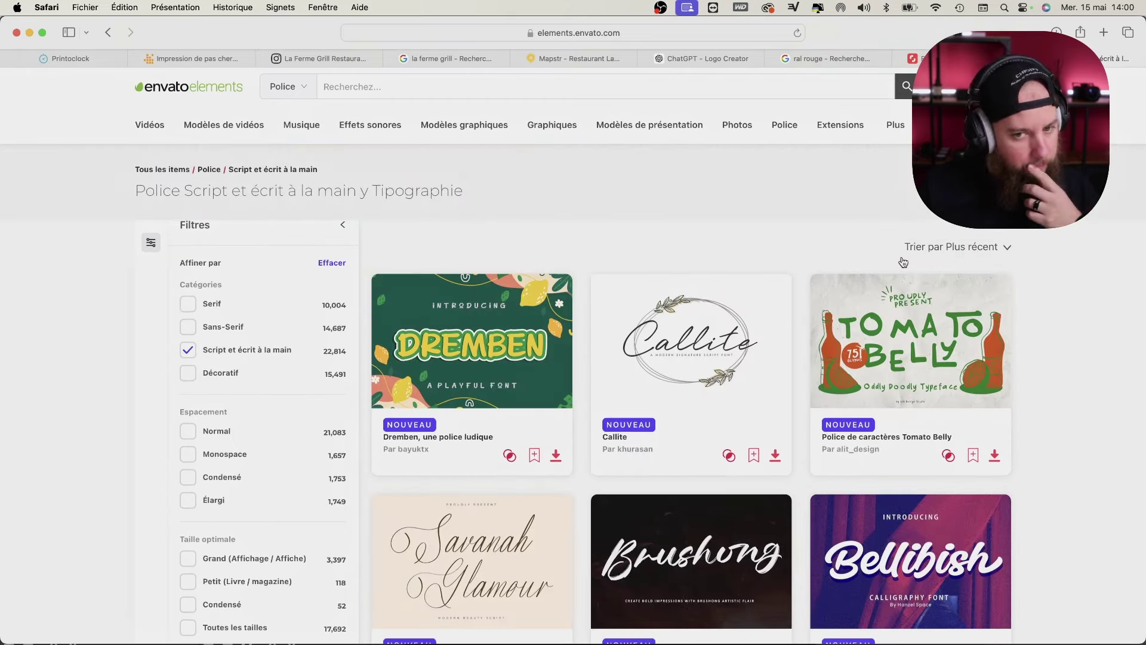
scroll(1010, 325, "down", 3)
scroll(1010, 325, "down", 2)
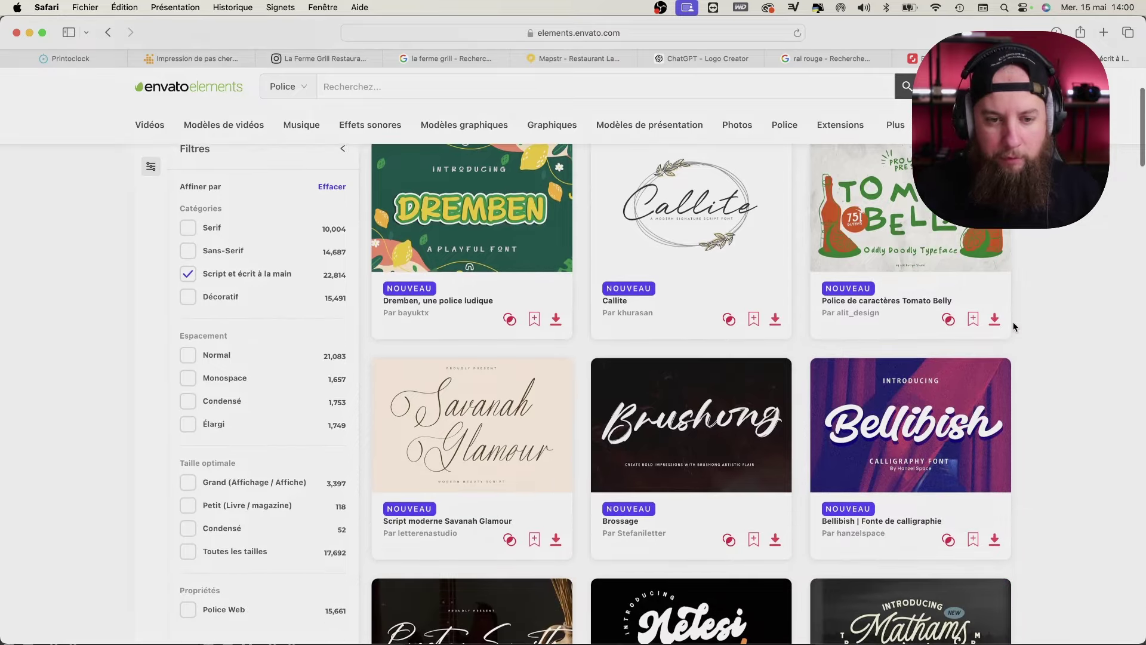
scroll(1013, 326, "down", 3)
scroll(1013, 327, "down", 1)
scroll(1013, 327, "down", 3)
scroll(1013, 327, "down", 2)
scroll(1013, 327, "down", 2)
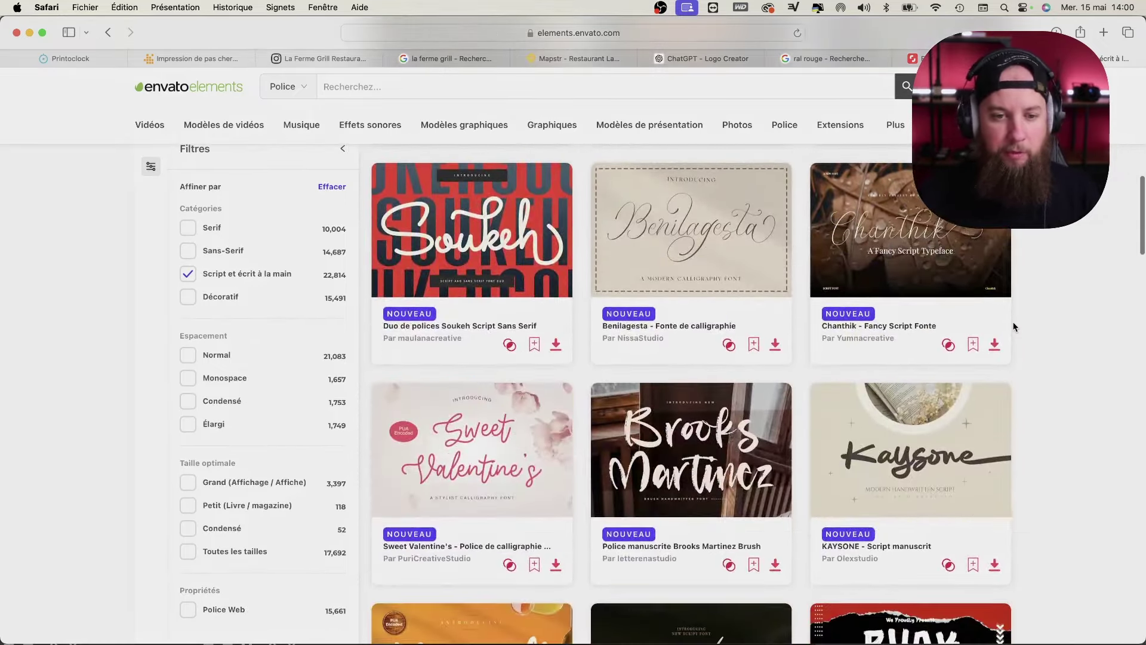
scroll(1013, 327, "down", 3)
scroll(1013, 327, "down", 1)
scroll(1013, 327, "down", 2)
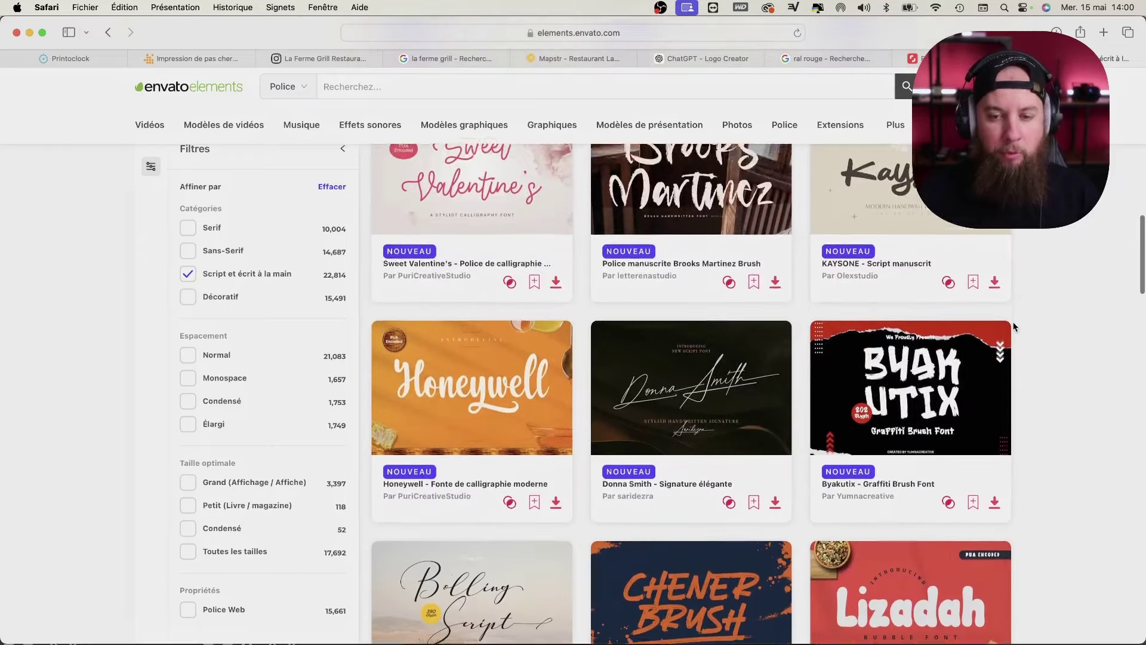
scroll(1013, 327, "down", 2)
scroll(1014, 326, "down", 1)
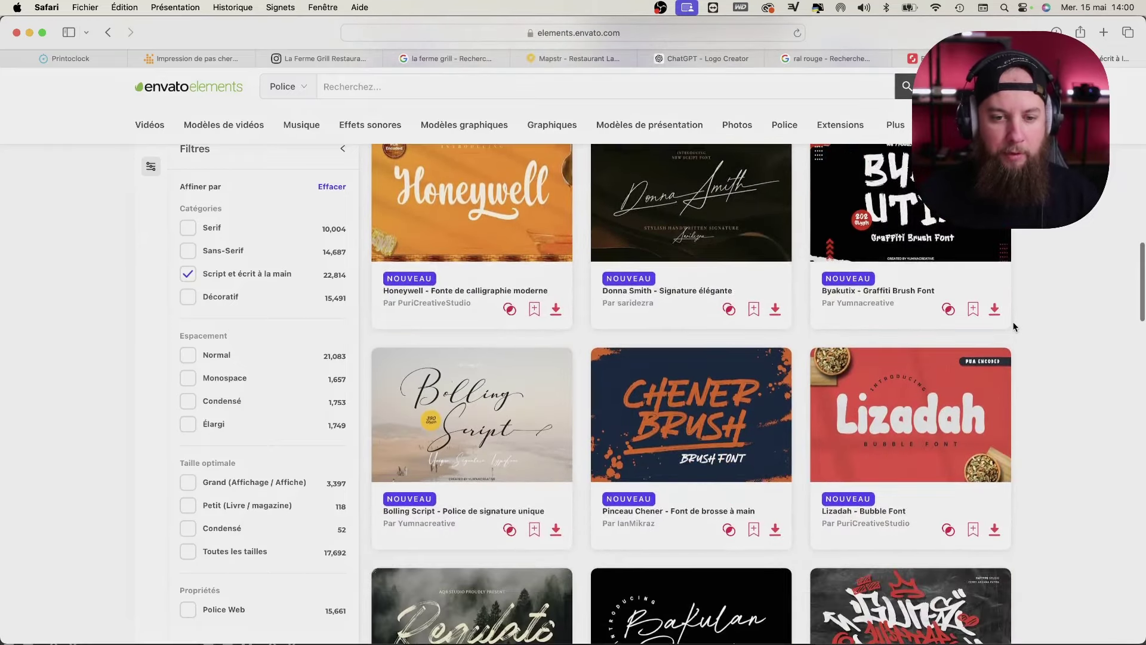
scroll(1013, 326, "down", 2)
scroll(1013, 327, "down", 1)
scroll(1014, 327, "down", 2)
scroll(1013, 326, "down", 2)
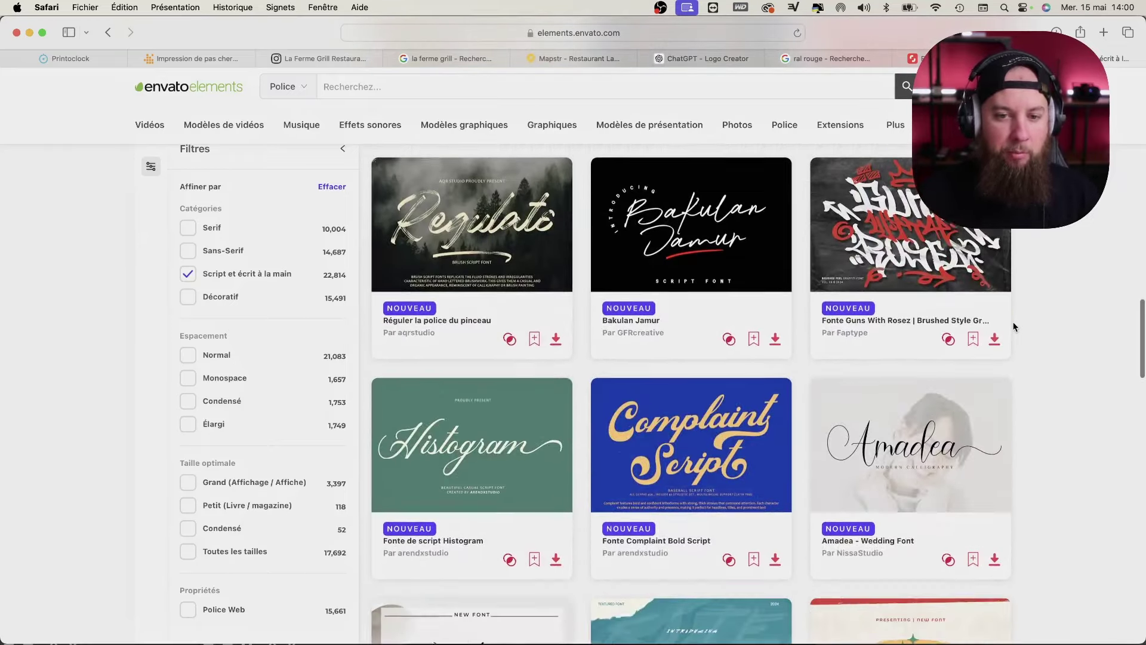
scroll(1013, 327, "down", 1)
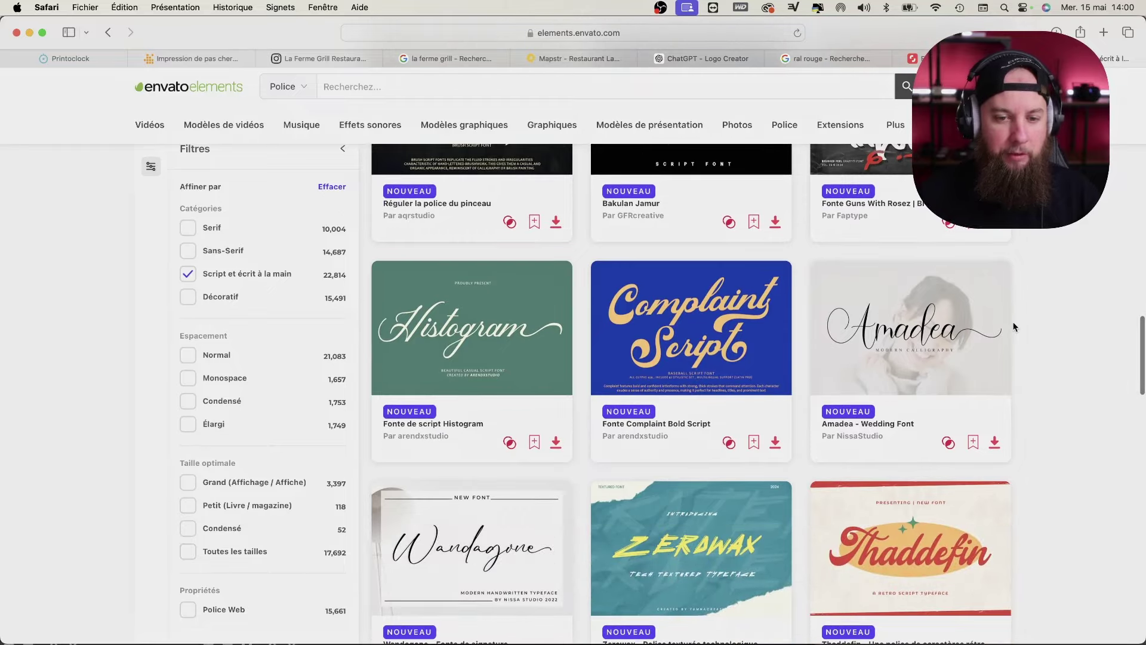
scroll(1013, 327, "down", 4)
scroll(1013, 327, "down", 2)
scroll(1013, 326, "down", 1)
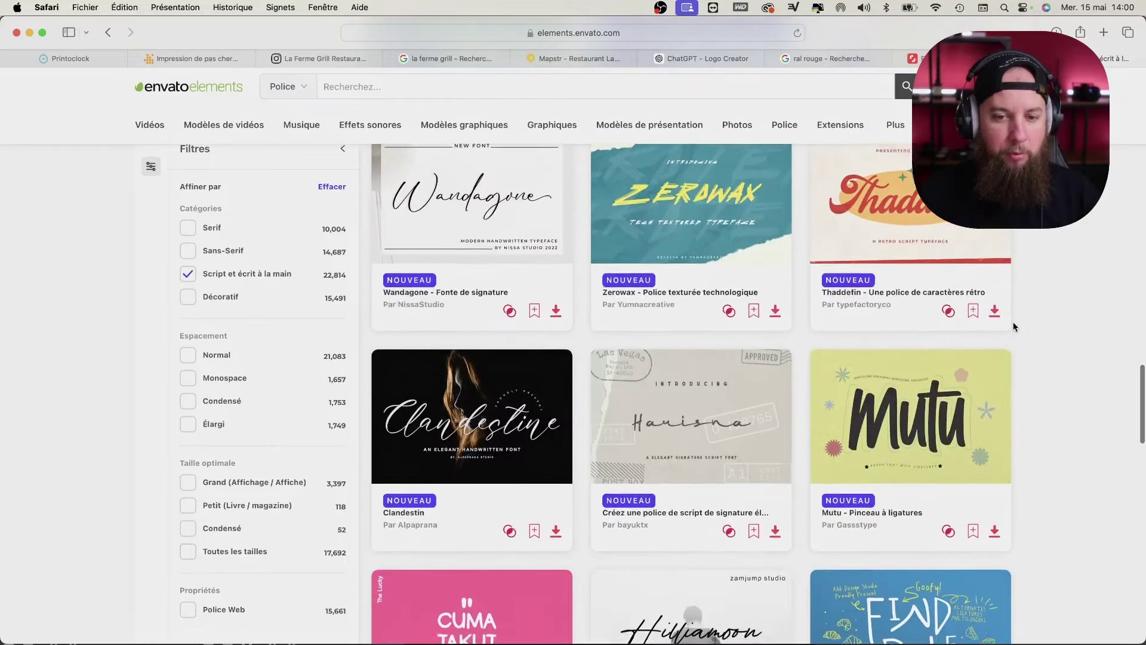
scroll(1013, 327, "down", 3)
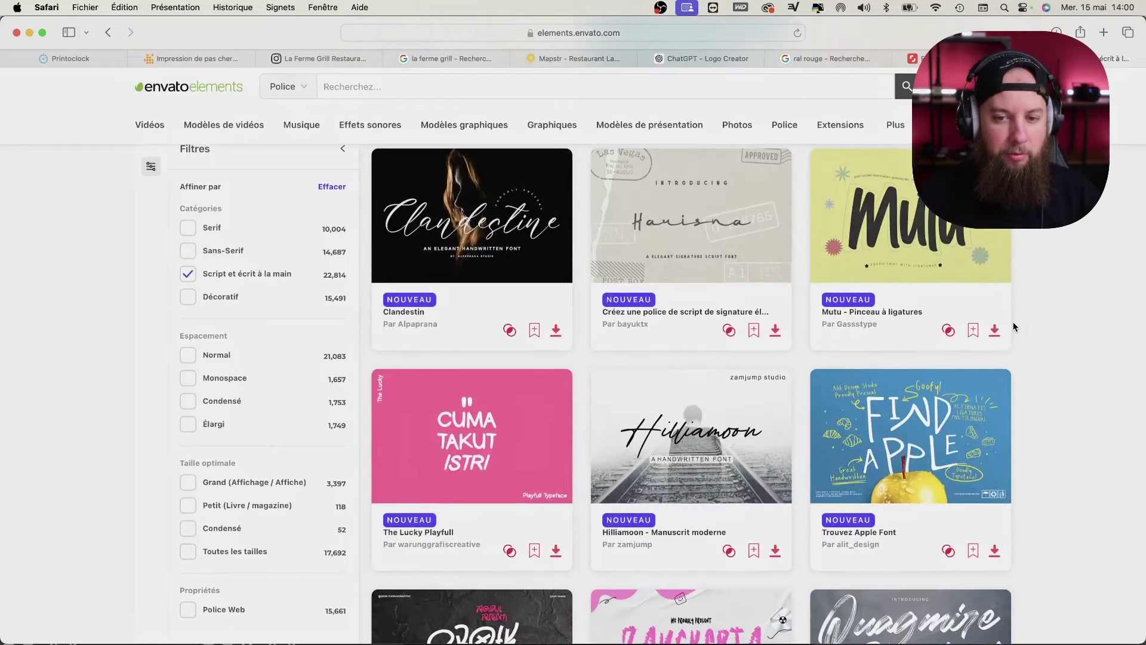
scroll(1013, 327, "down", 3)
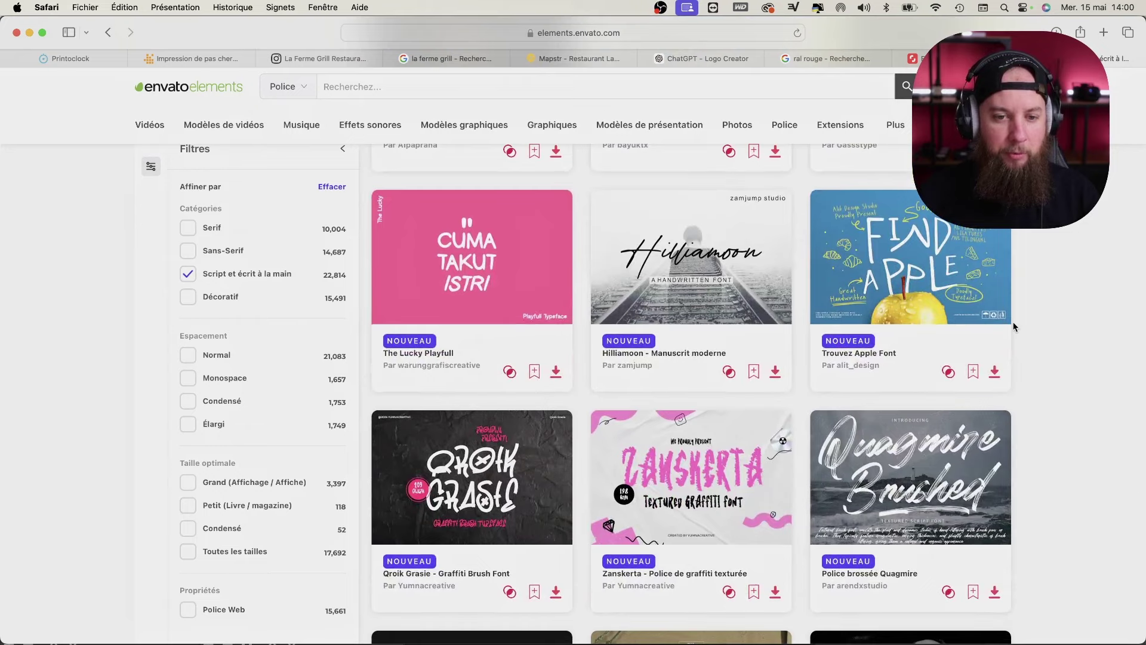
scroll(1013, 327, "down", 3)
scroll(1013, 327, "down", 3)
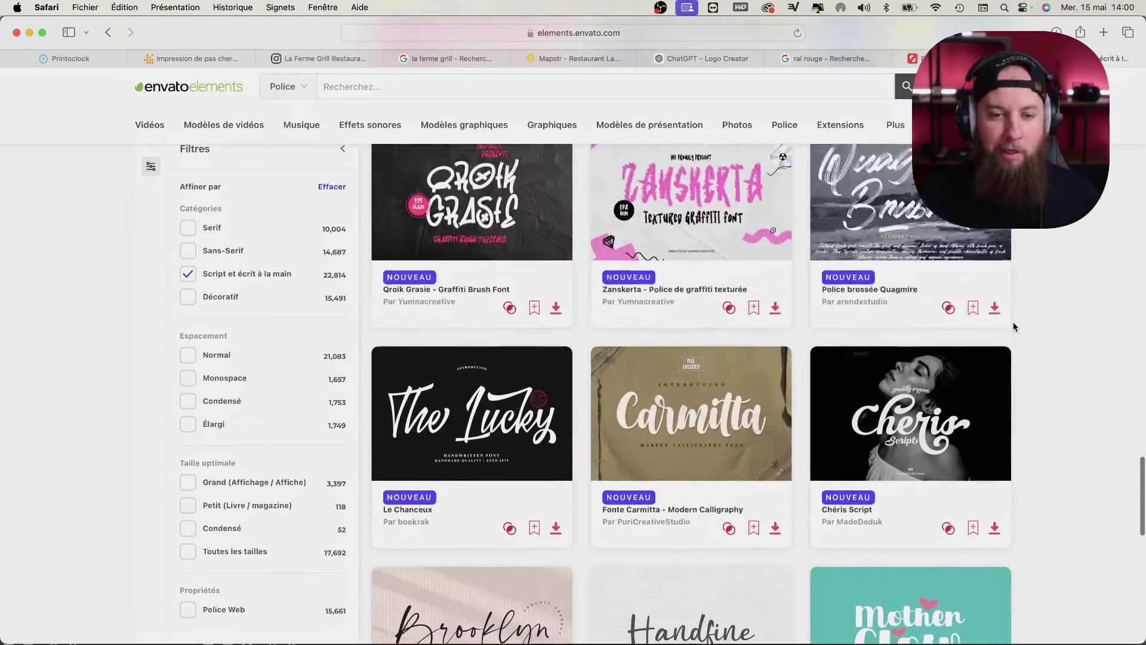
scroll(1013, 327, "down", 2)
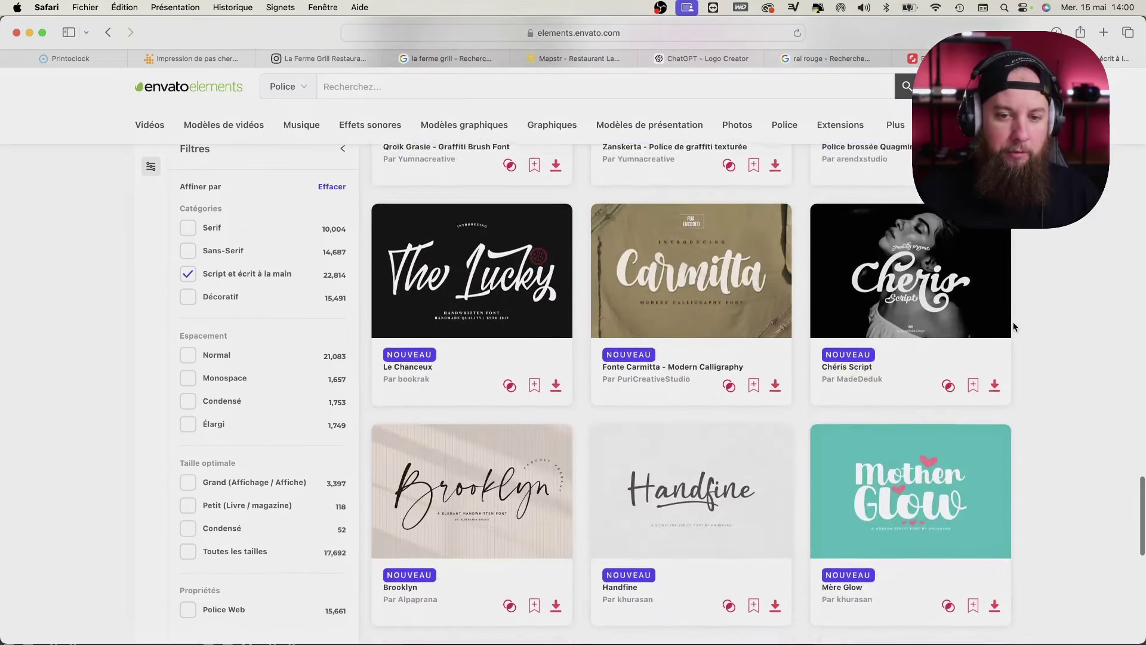
scroll(1013, 327, "down", 3)
scroll(1013, 327, "down", 3)
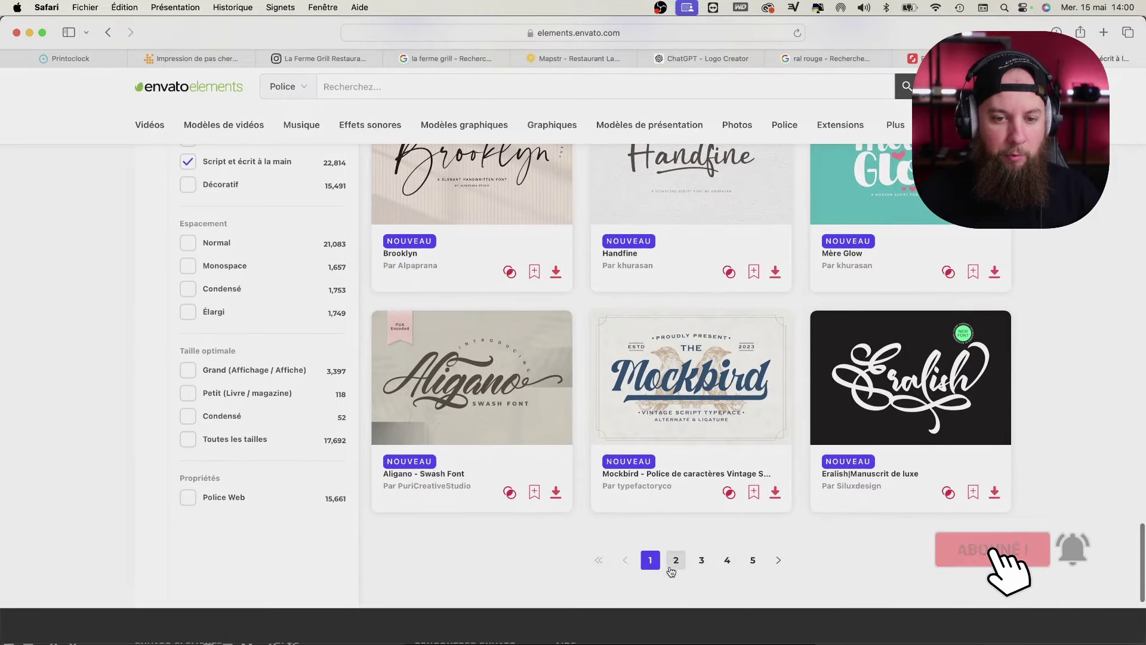
Go to results page 2 and bring up the Bretally handwritten font preview.
left_click(675, 560)
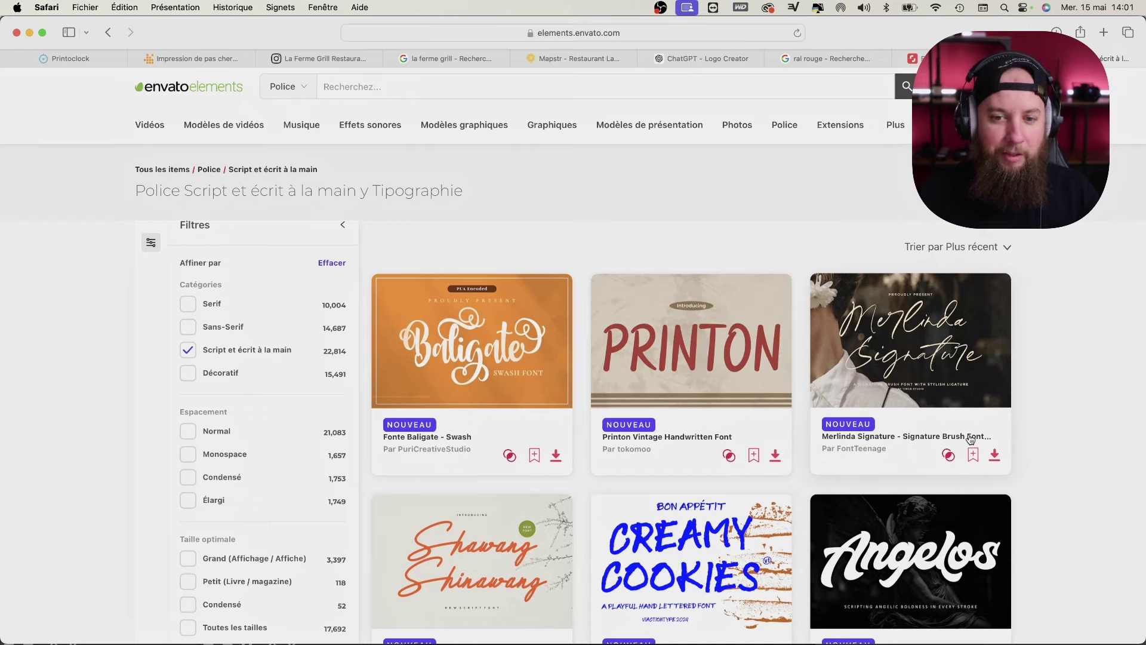
scroll(1092, 431, "down", 5)
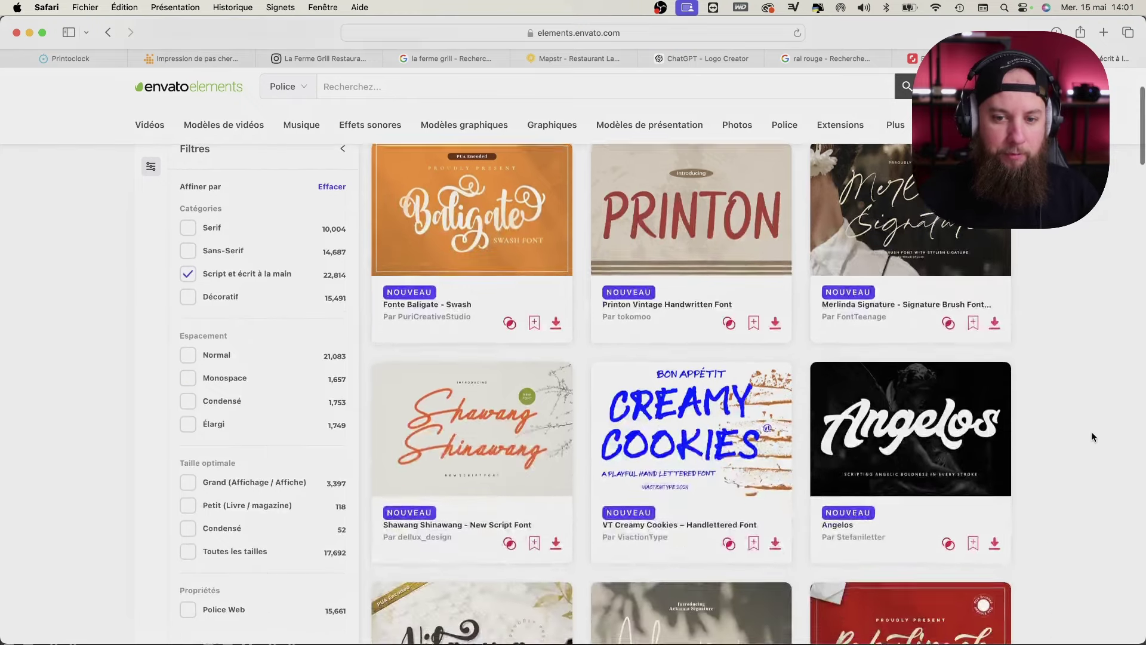
left_click(822, 61)
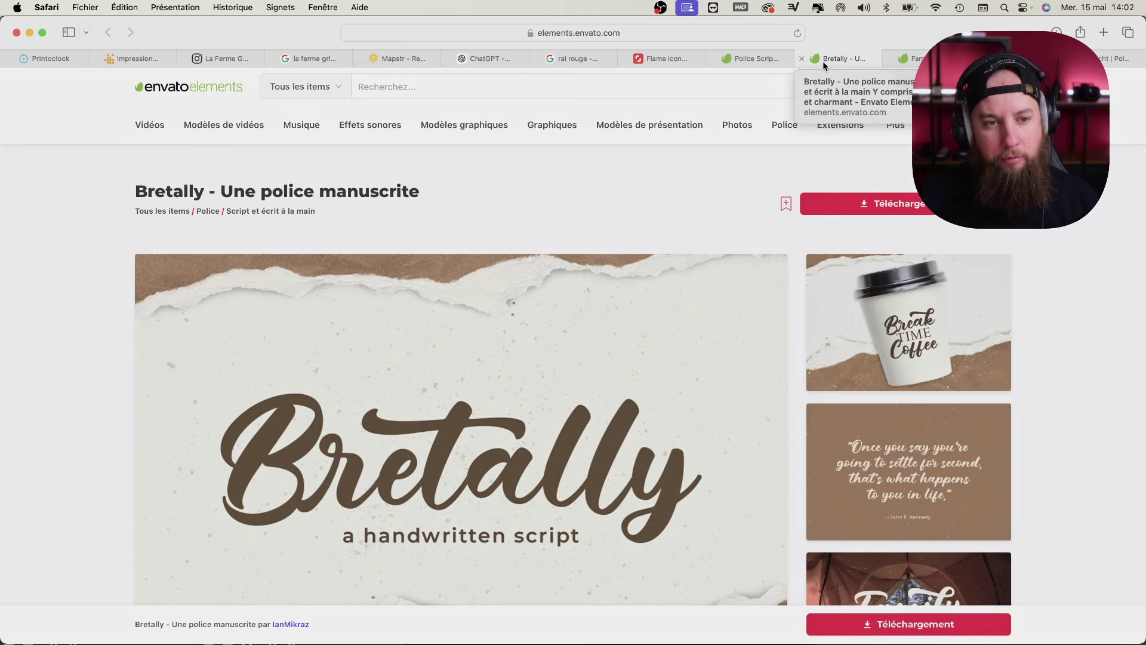
mouse_move(905, 59)
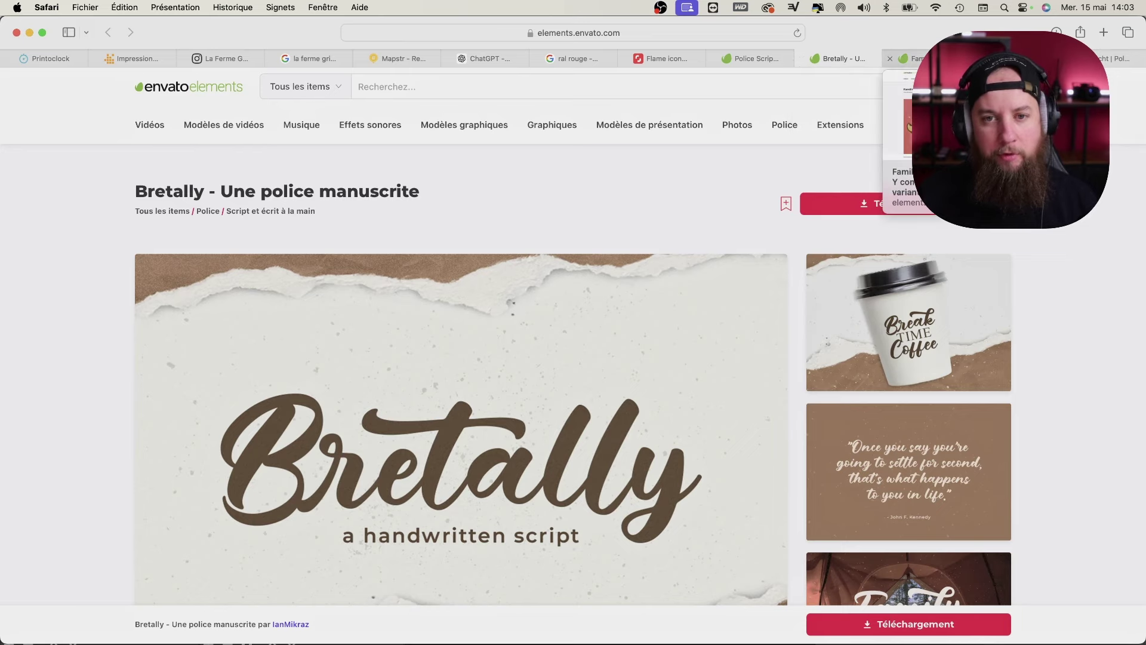
Scroll through the Famille Bentley font preview.
left_click(922, 59)
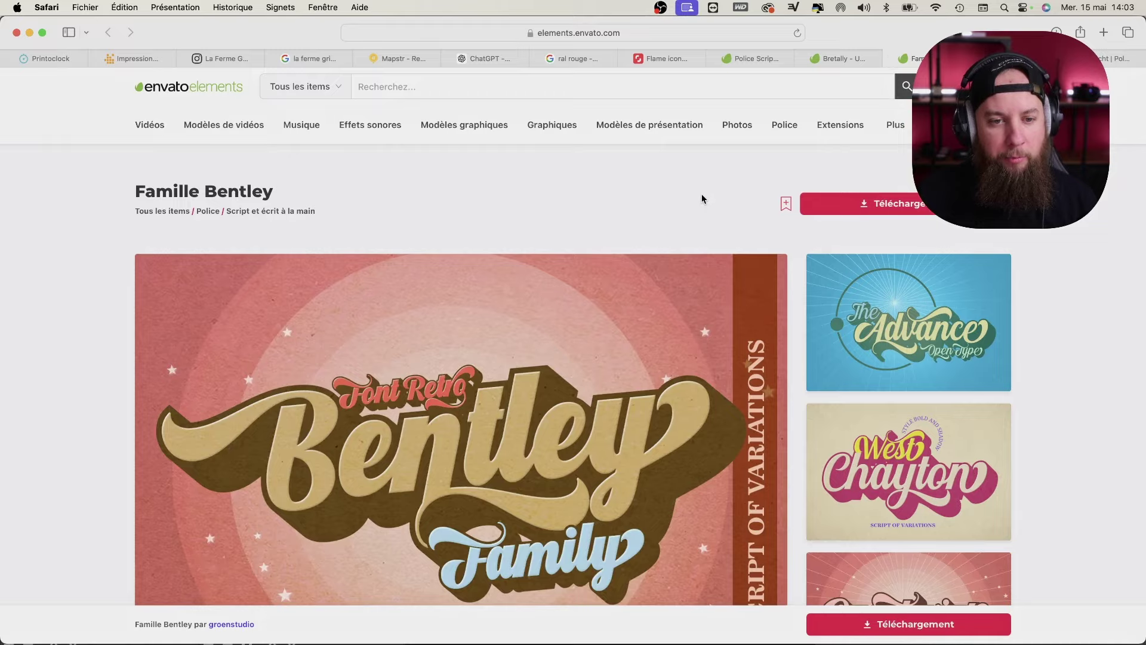
scroll(701, 194, "down", 3)
scroll(701, 194, "down", 2)
scroll(696, 217, "down", 1)
scroll(696, 216, "down", 5)
scroll(696, 216, "down", 1)
scroll(696, 216, "down", 5)
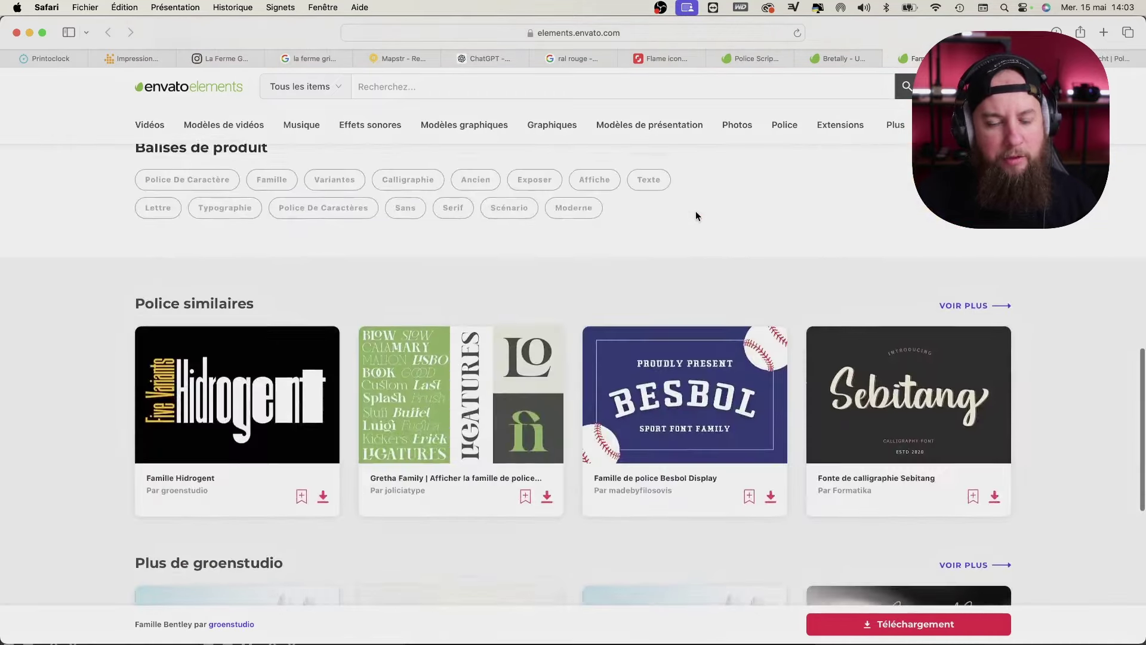
scroll(697, 213, "up", 10)
scroll(696, 213, "up", 3)
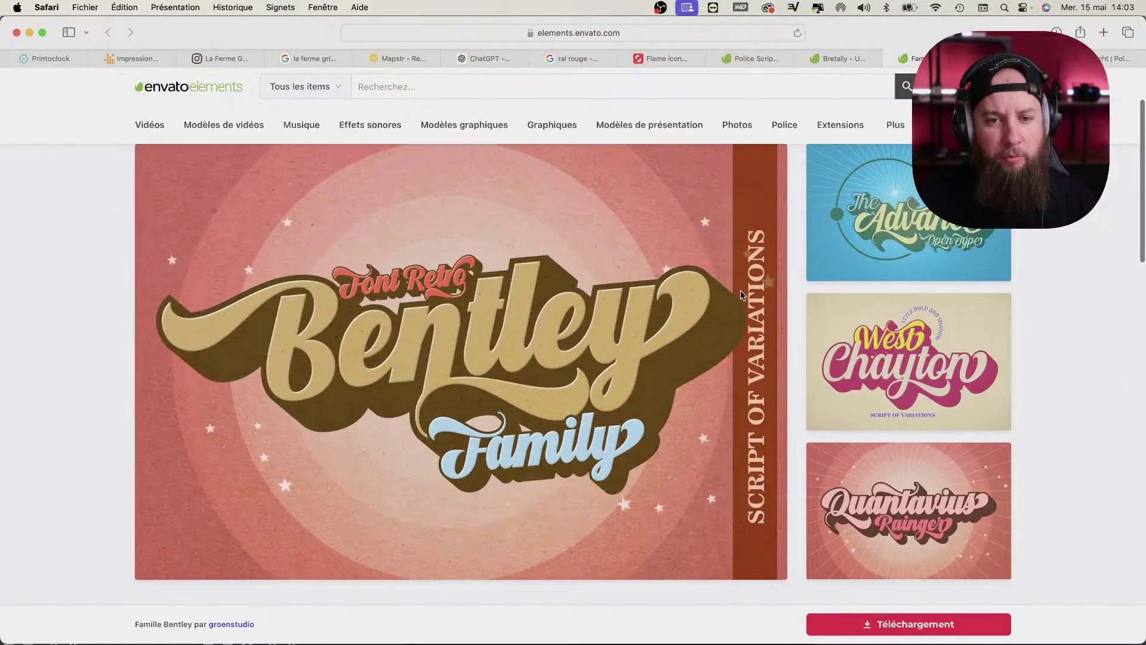
scroll(748, 211, "up", 2)
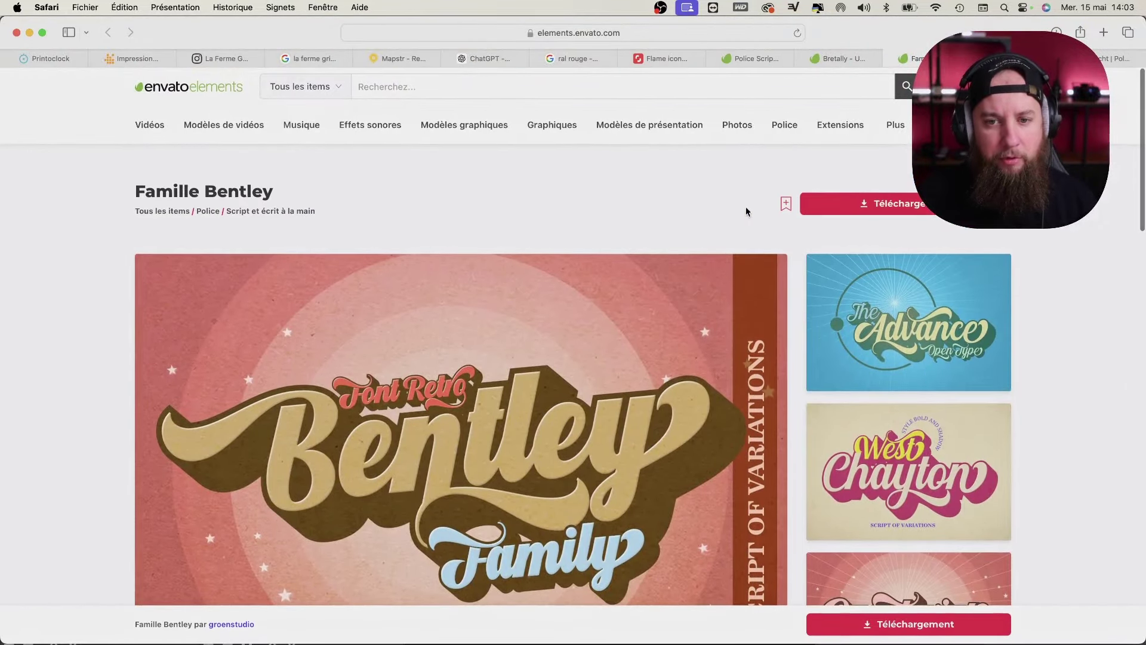
Review the Komikido and Riocht vintage script font previews.
left_click(1021, 58)
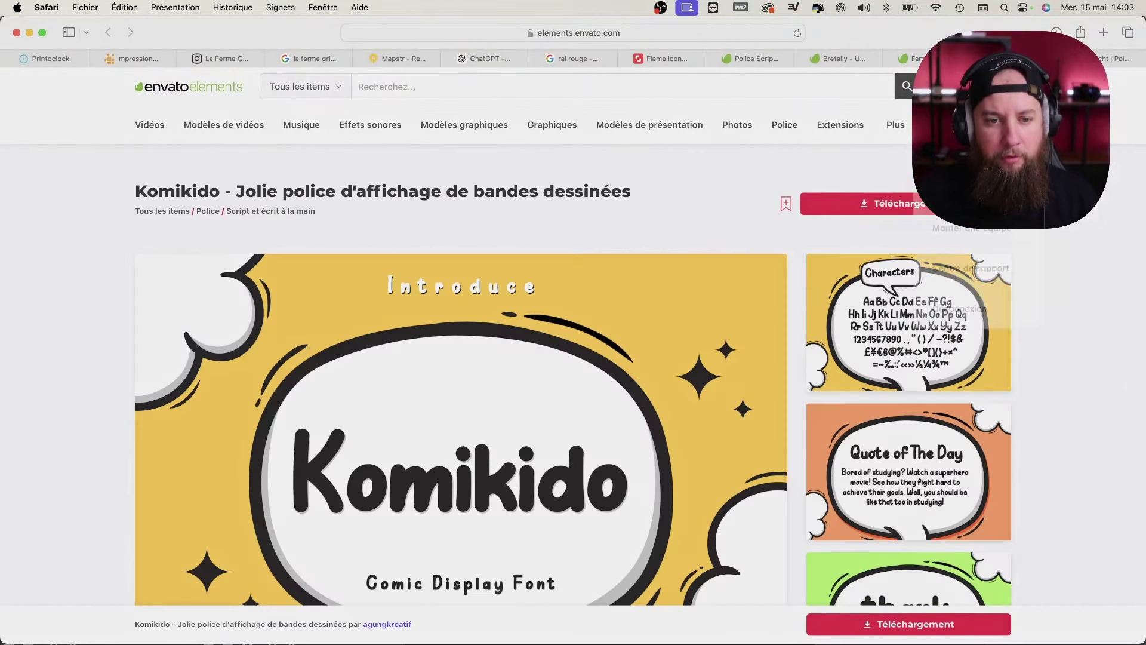
scroll(701, 184, "down", 1)
scroll(702, 183, "down", 3)
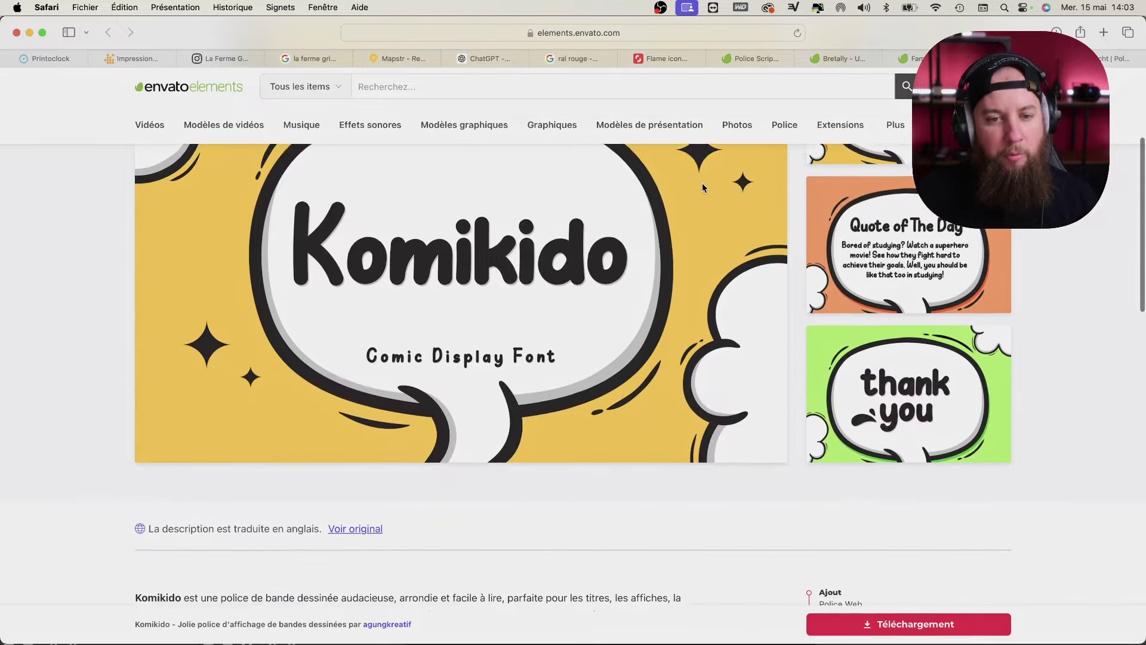
scroll(686, 196, "up", 4)
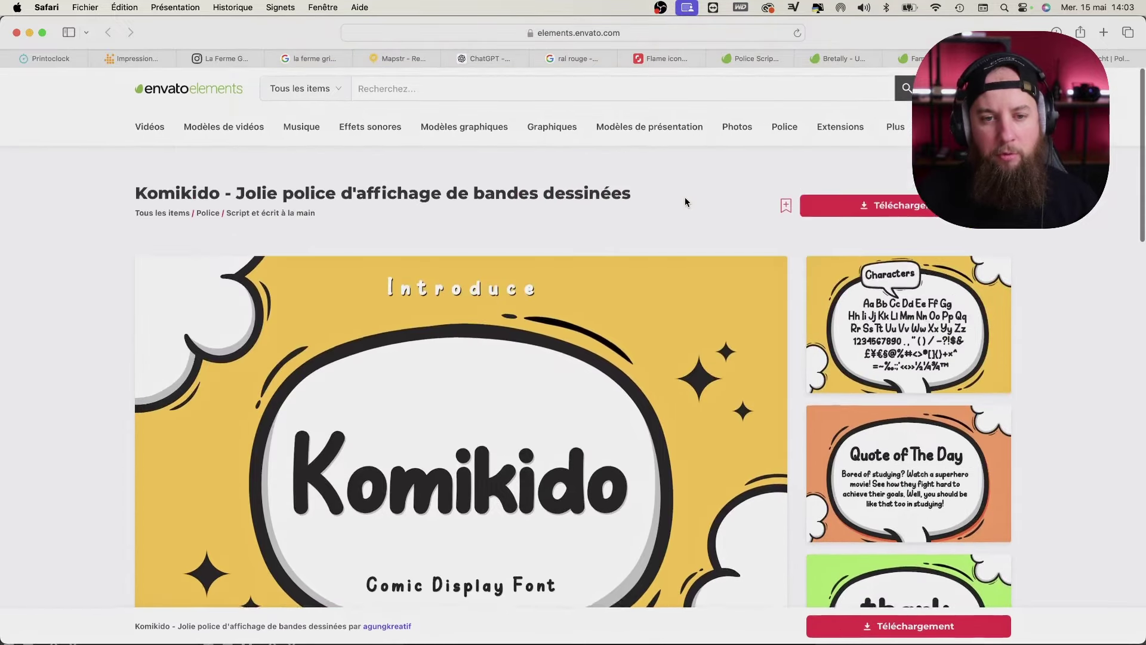
scroll(685, 196, "down", 2)
left_click(1068, 58)
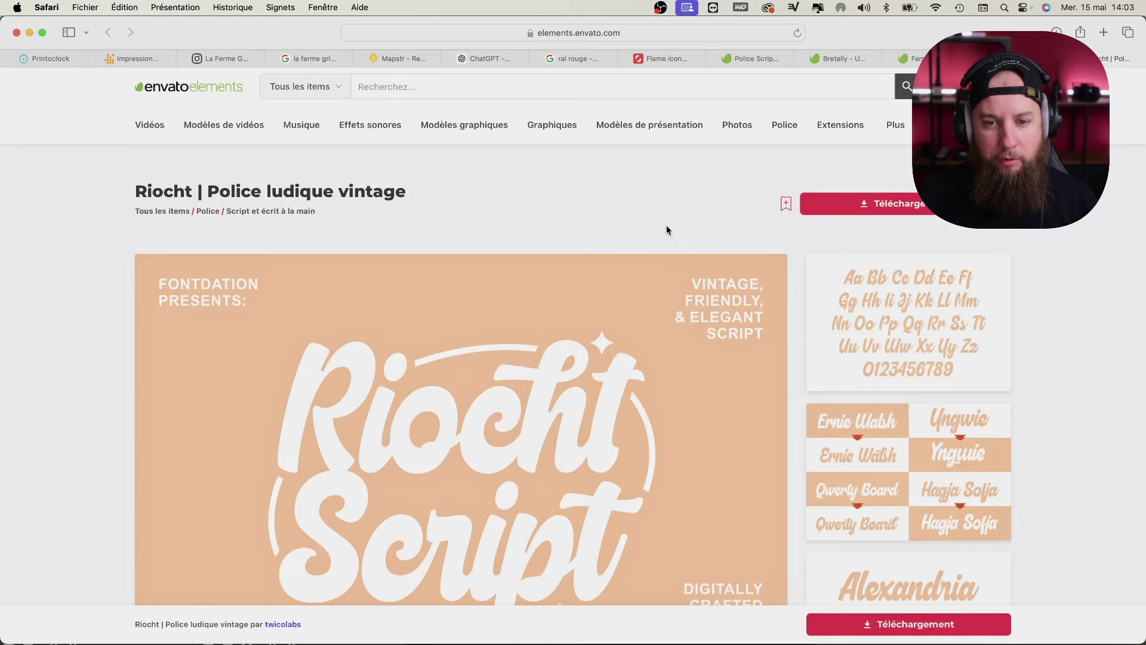
scroll(666, 225, "down", 3)
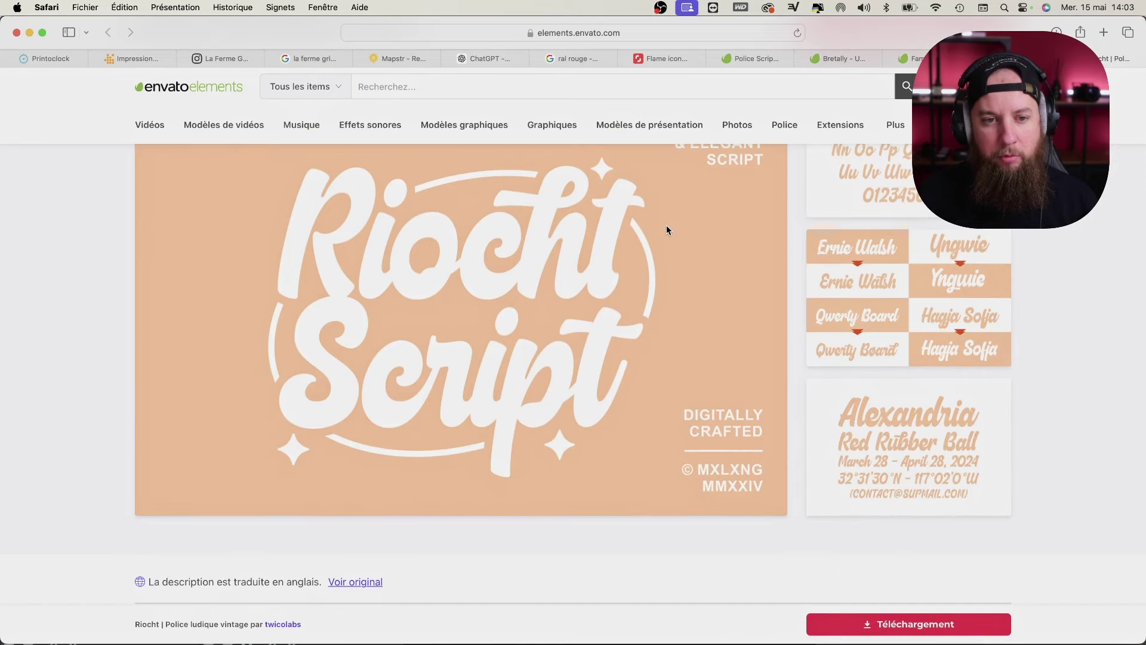
scroll(666, 230, "up", 2)
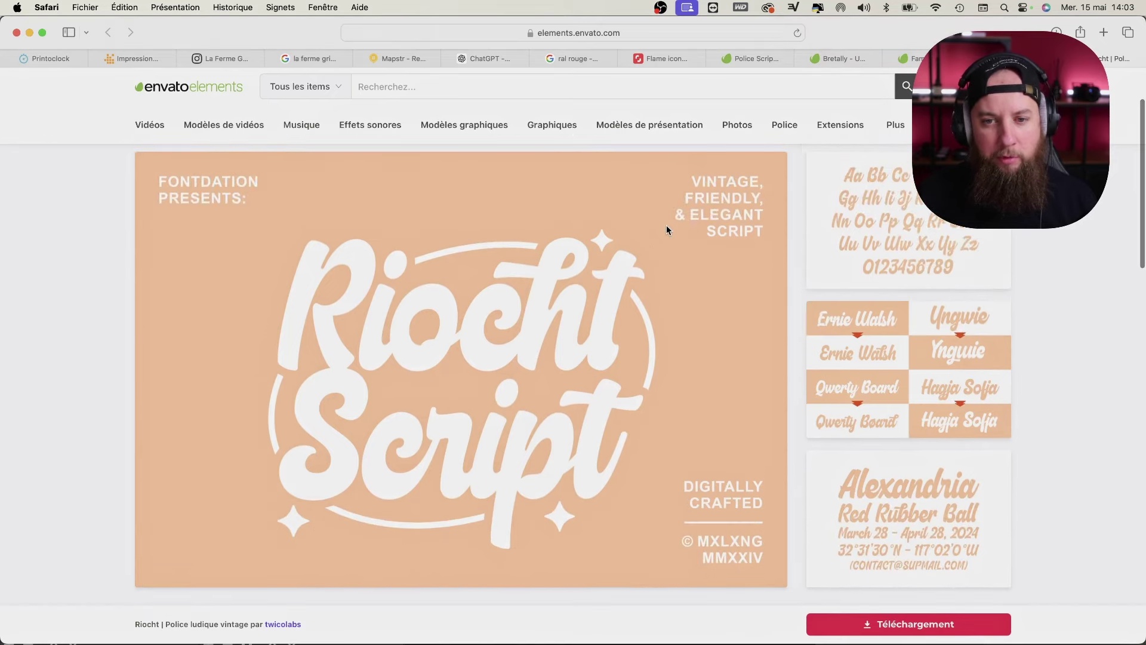
Return to the Bretally preview and scroll through its sample images.
left_click(739, 60)
left_click(818, 59)
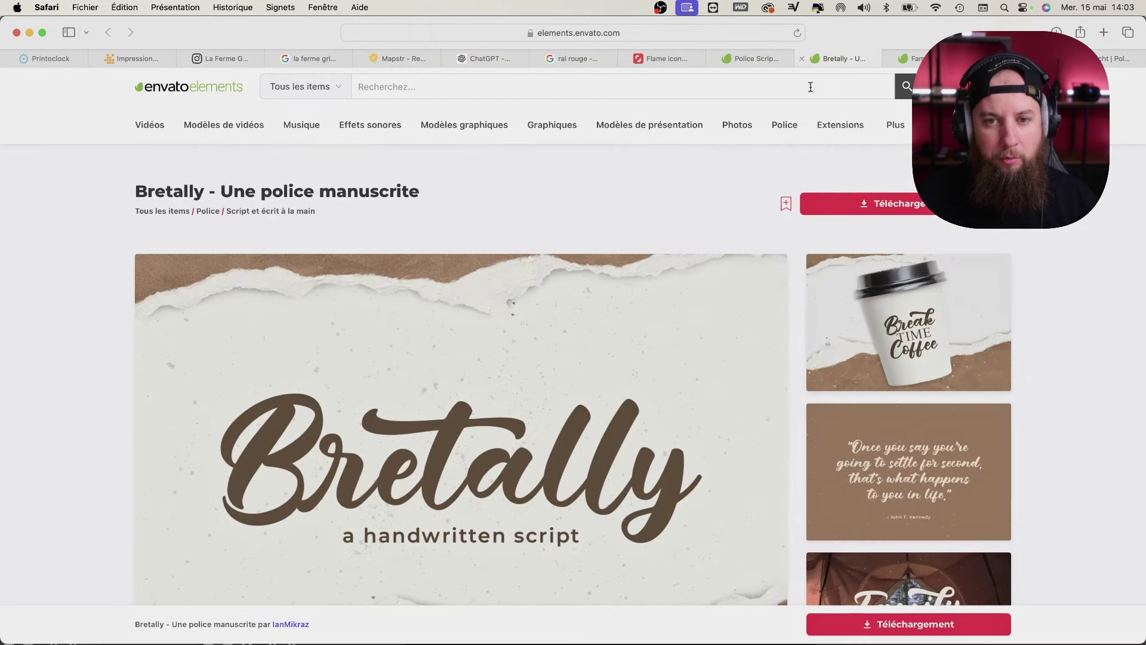
scroll(704, 293, "down", 1)
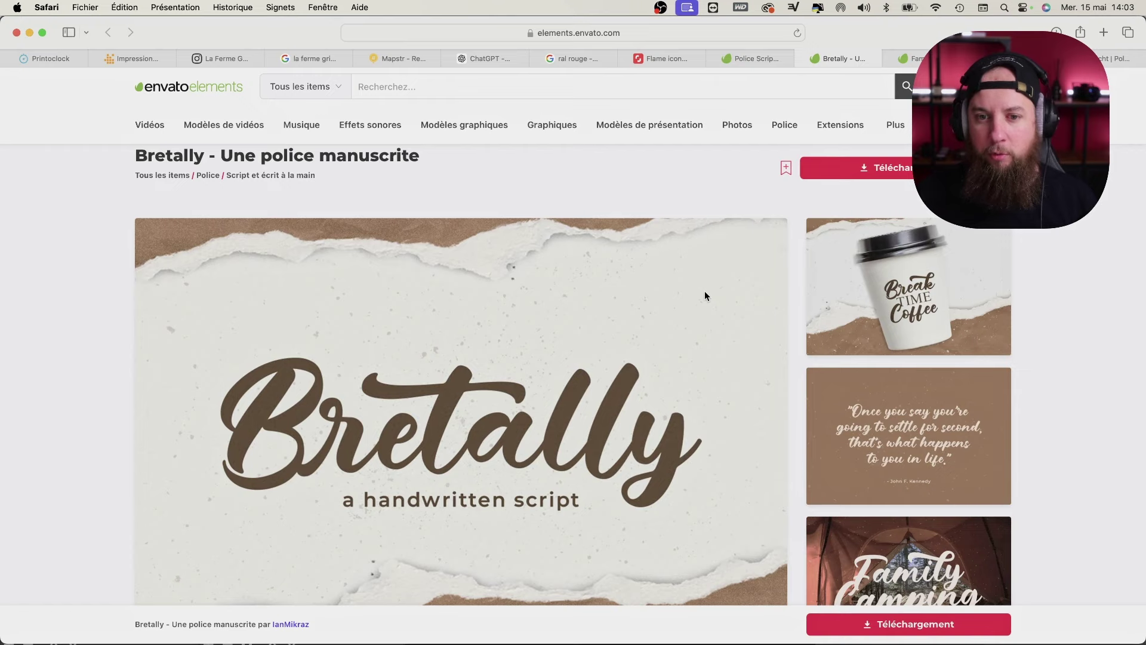
scroll(705, 296, "down", 3)
scroll(704, 296, "up", 2)
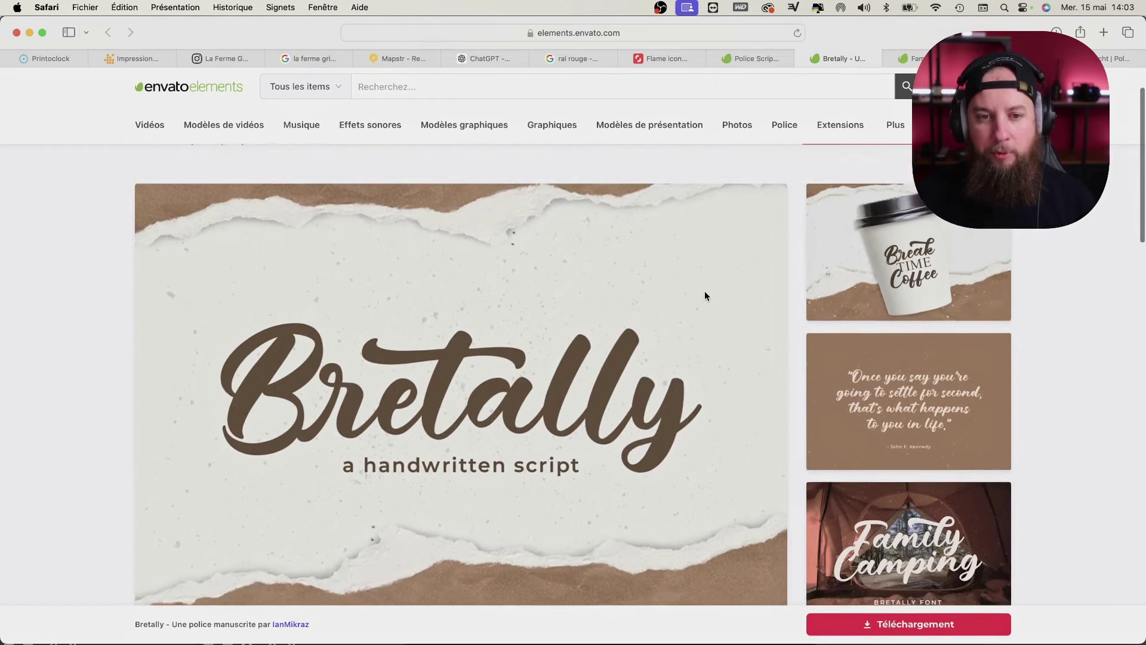
scroll(705, 296, "up", 1)
scroll(579, 326, "down", 2)
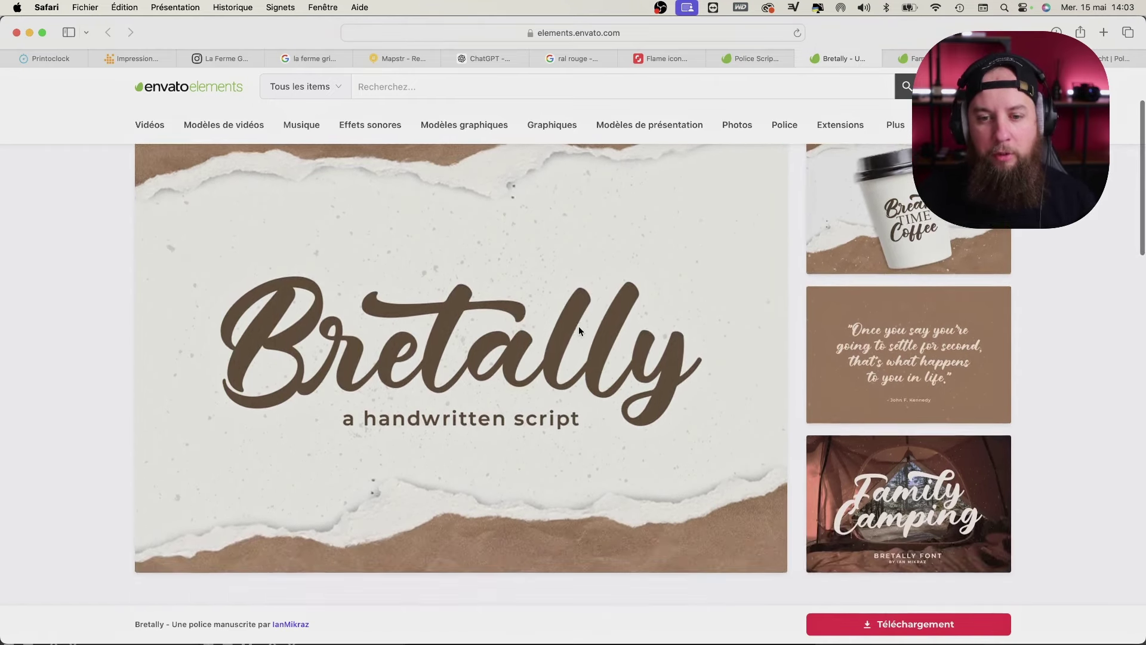
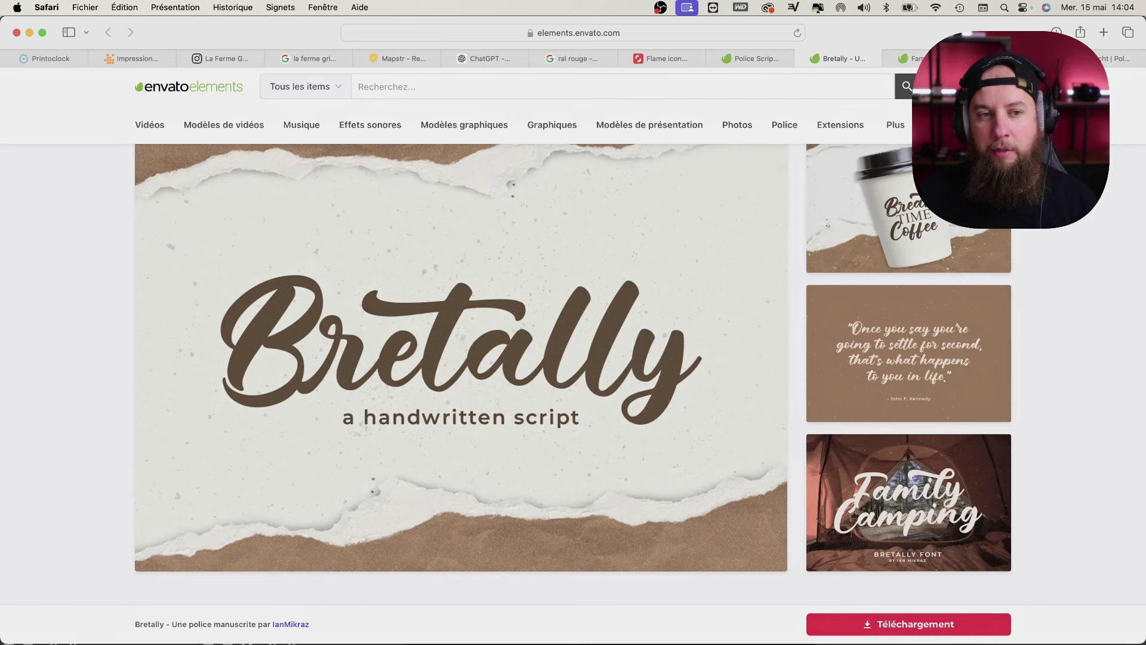
Download the Riocht Script font from Envato Elements into créa and open Riocht.otf.
left_click(1113, 58)
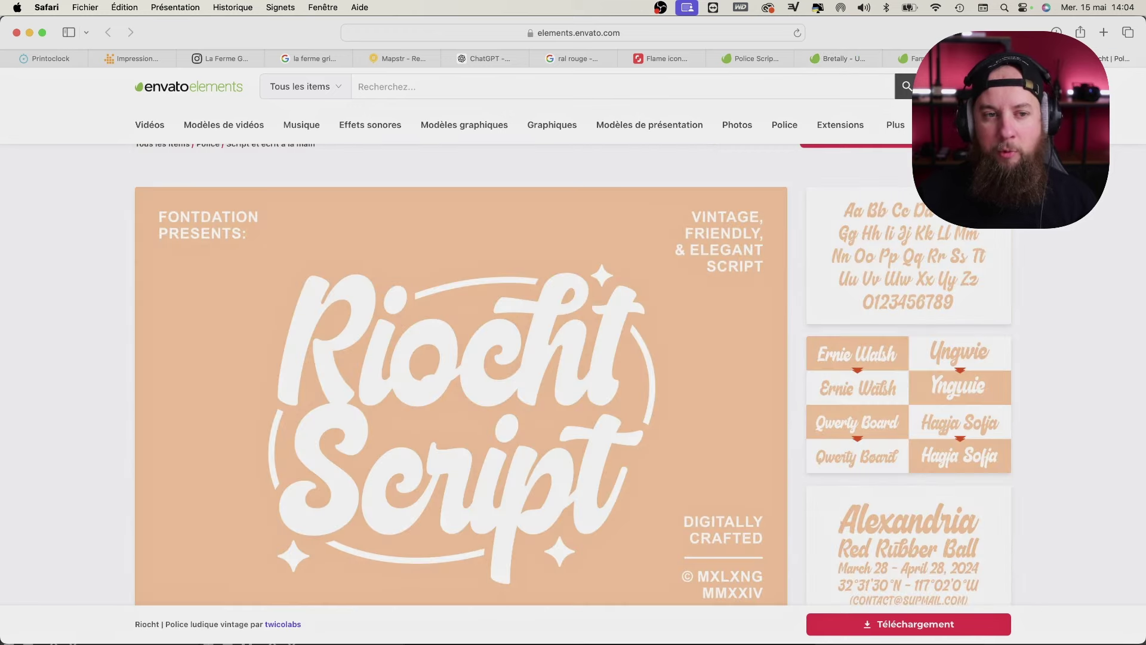
scroll(668, 200, "down", 6)
scroll(643, 202, "down", 5)
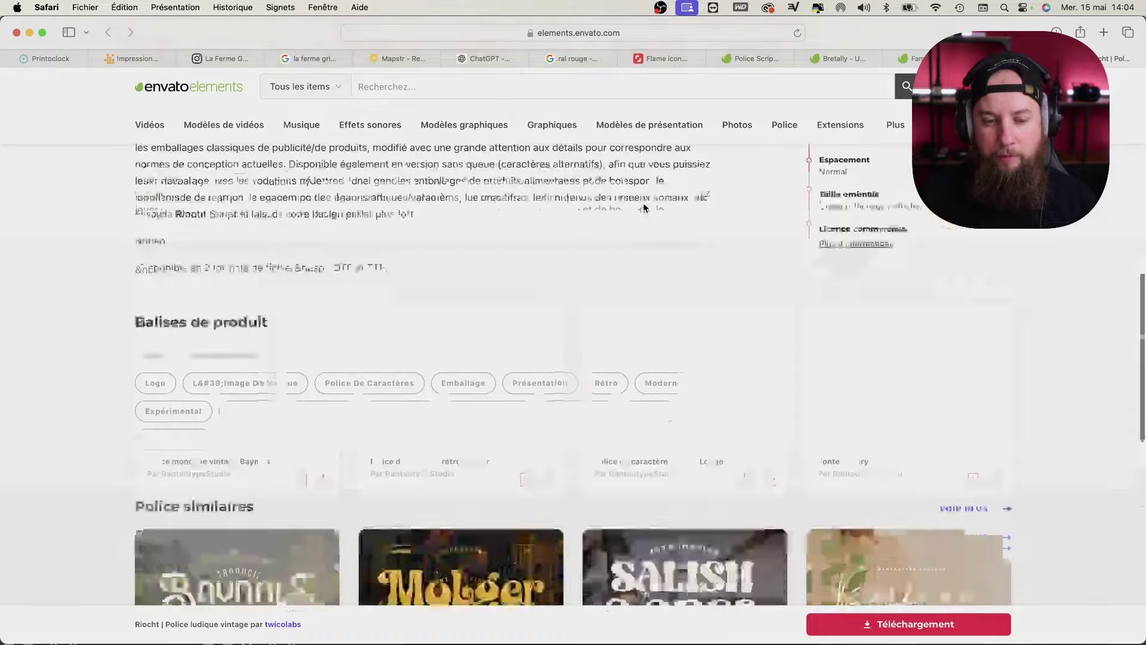
left_click(908, 623)
left_click(412, 327)
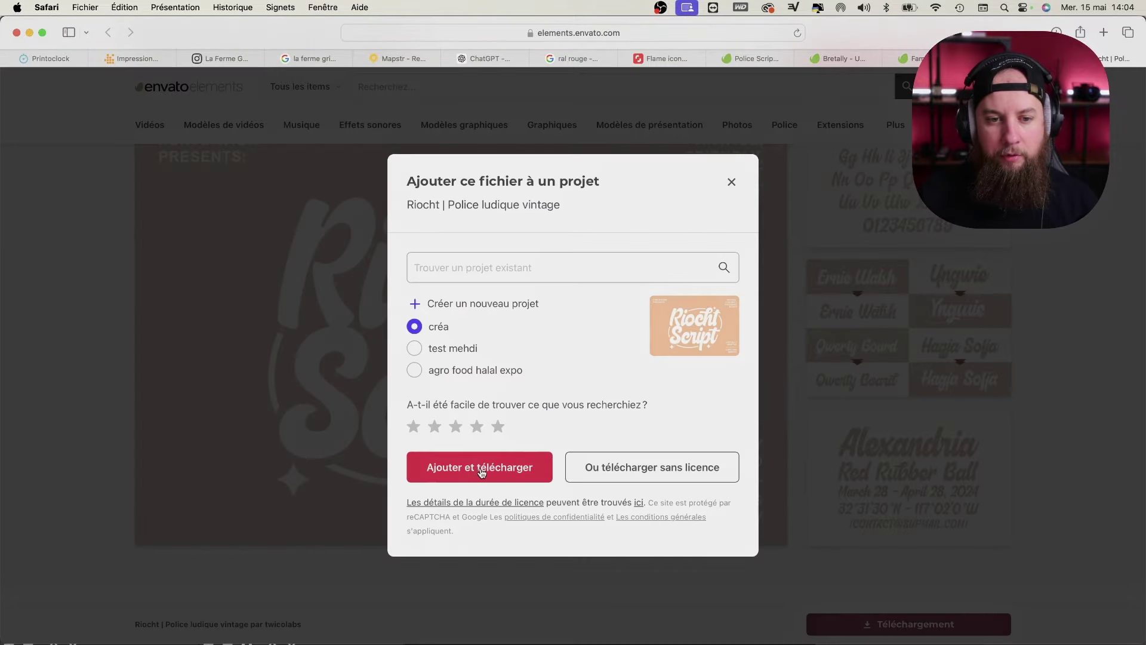
left_click(479, 467)
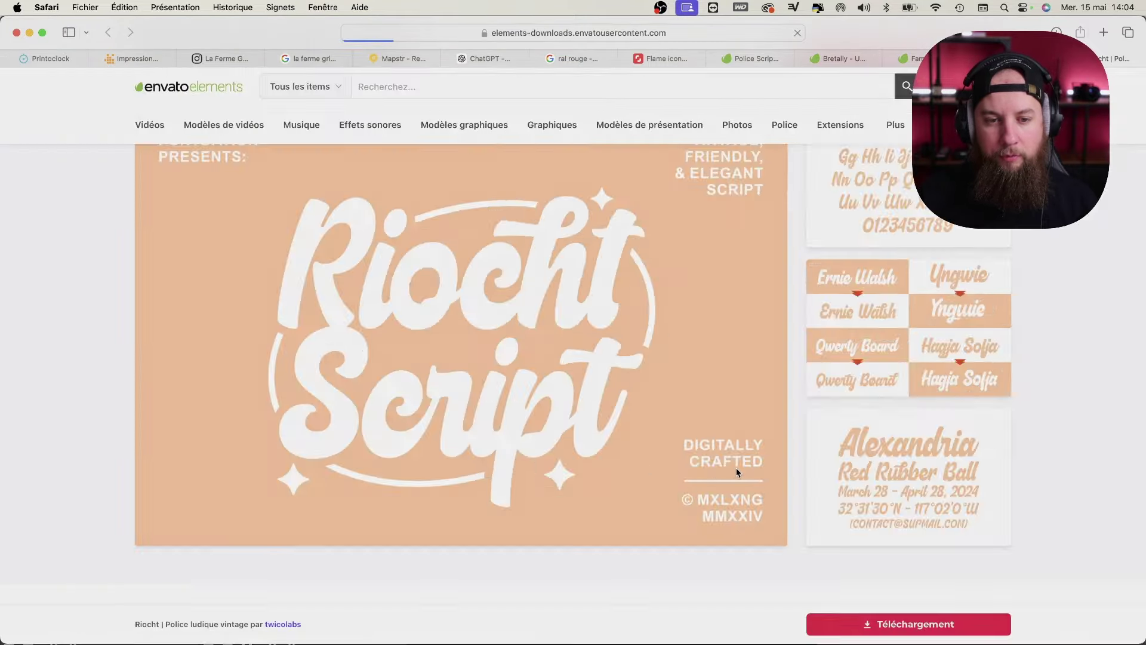
double_click(559, 143)
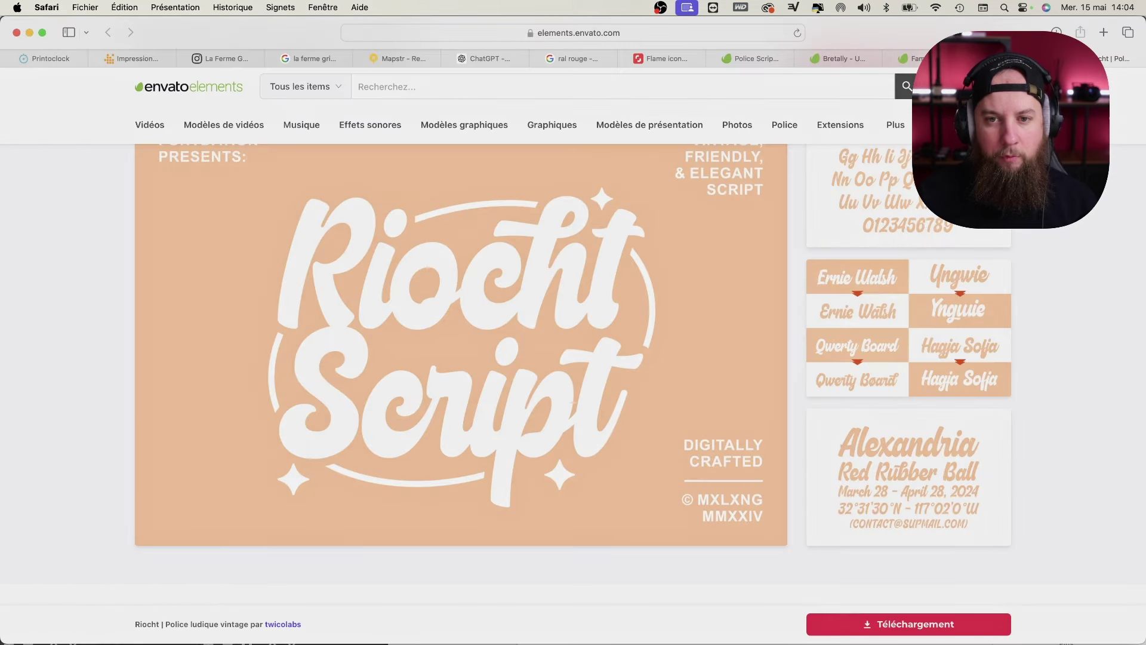
Download Komikido into the créa project, install it, and return to the Illustrator file.
left_click(1017, 59)
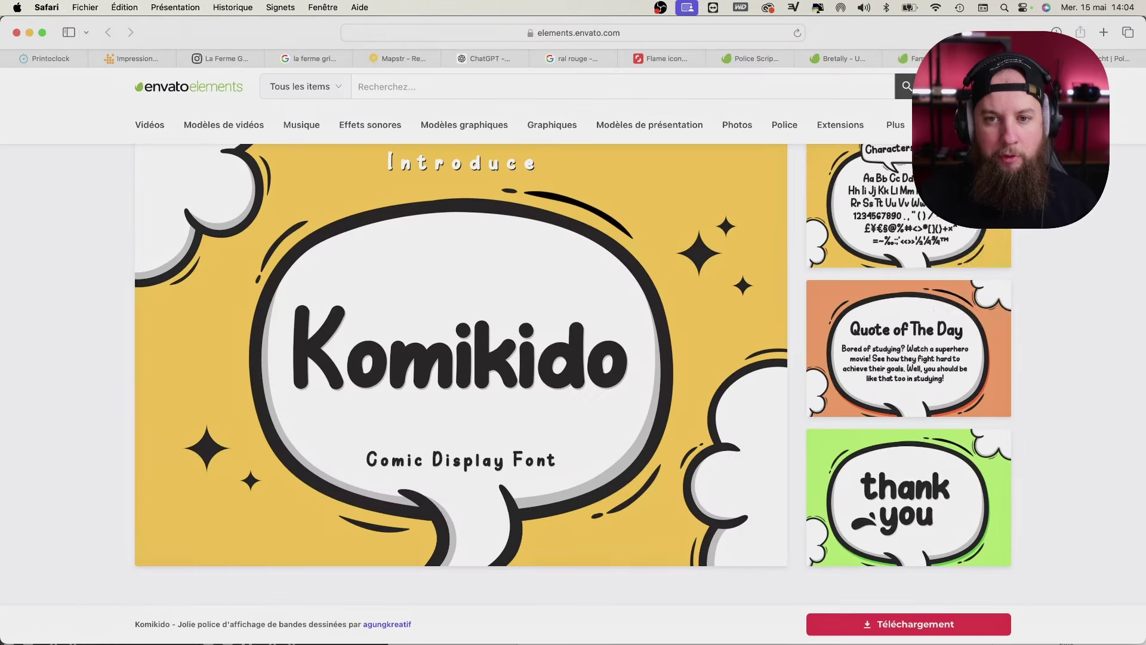
left_click(843, 628)
left_click(436, 329)
left_click(480, 467)
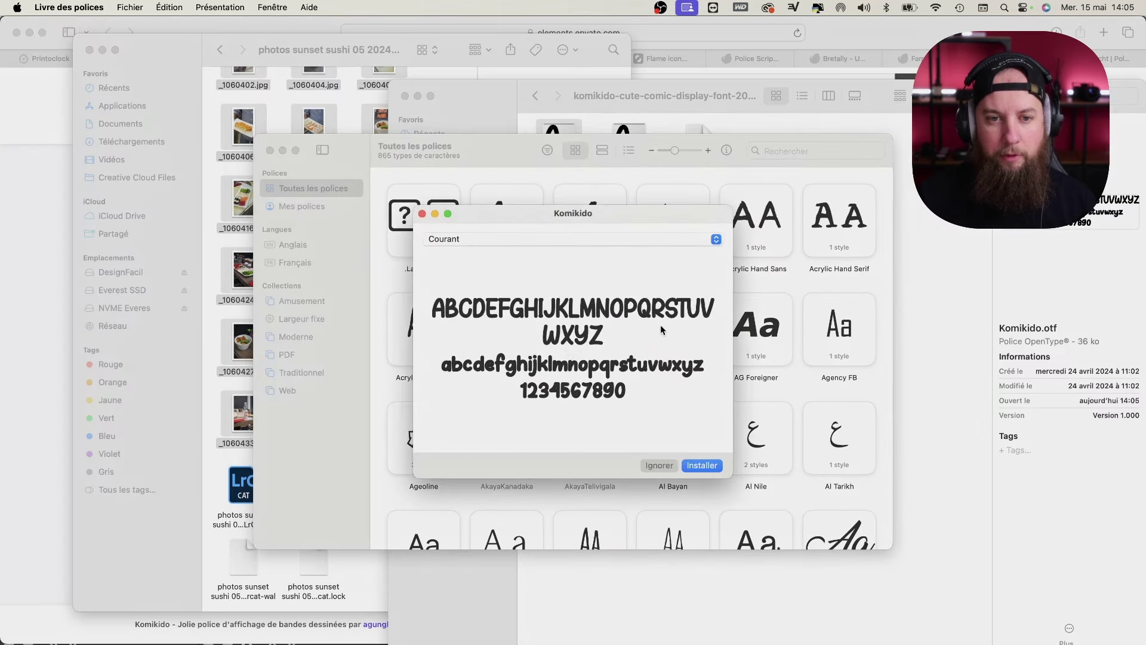
left_click(693, 467)
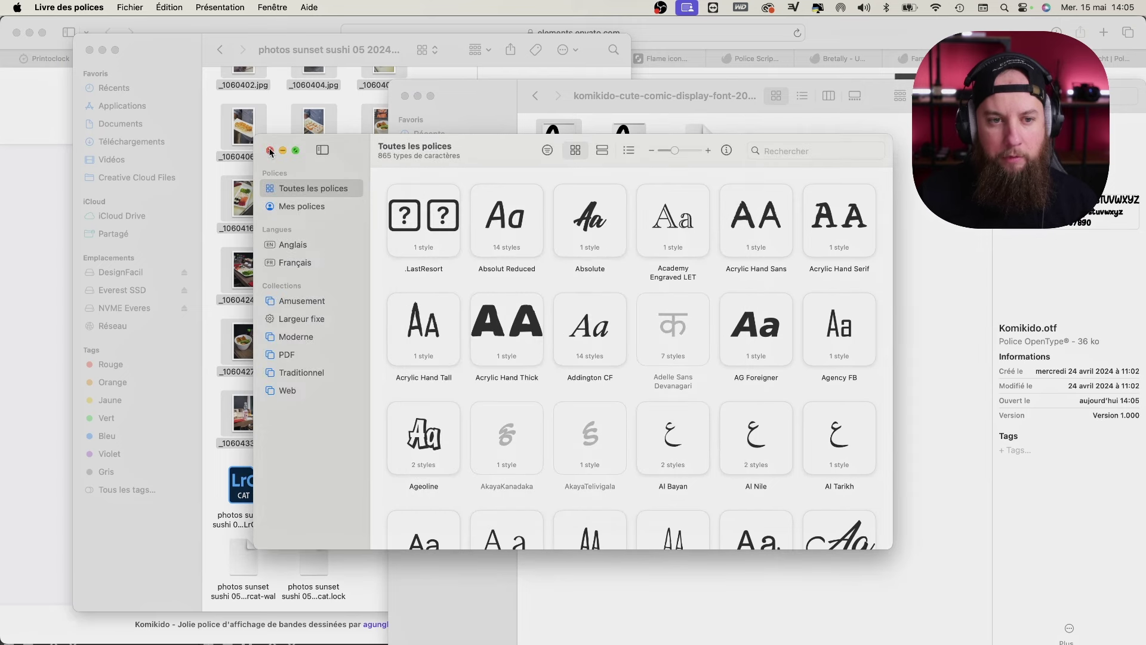
left_click(271, 151)
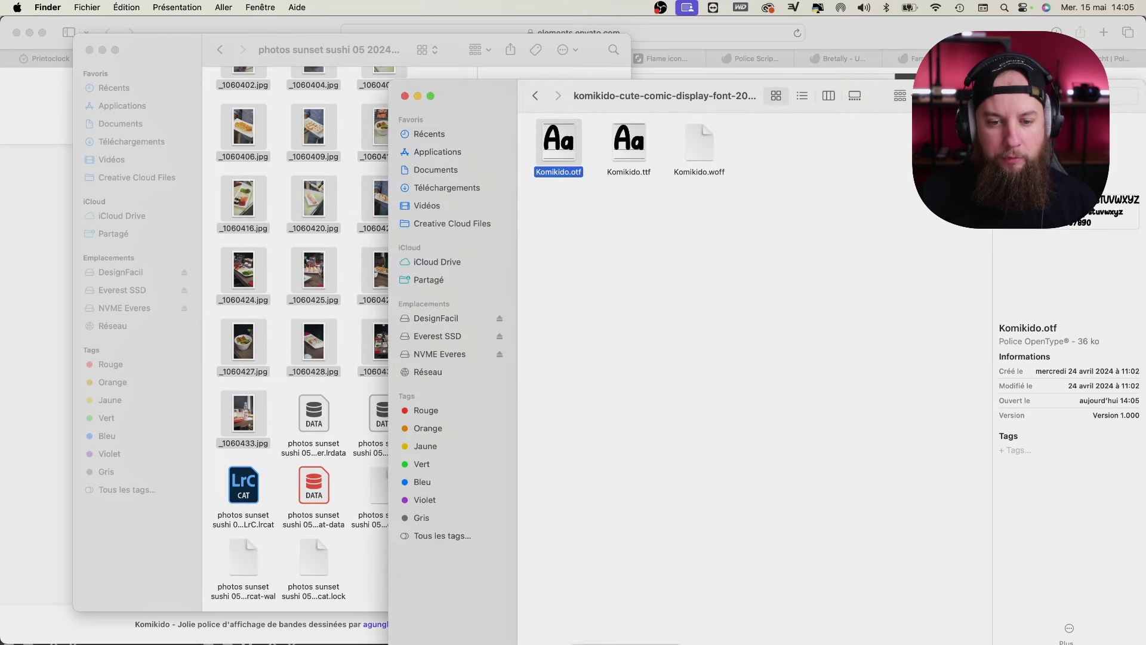
key("super+Tab")
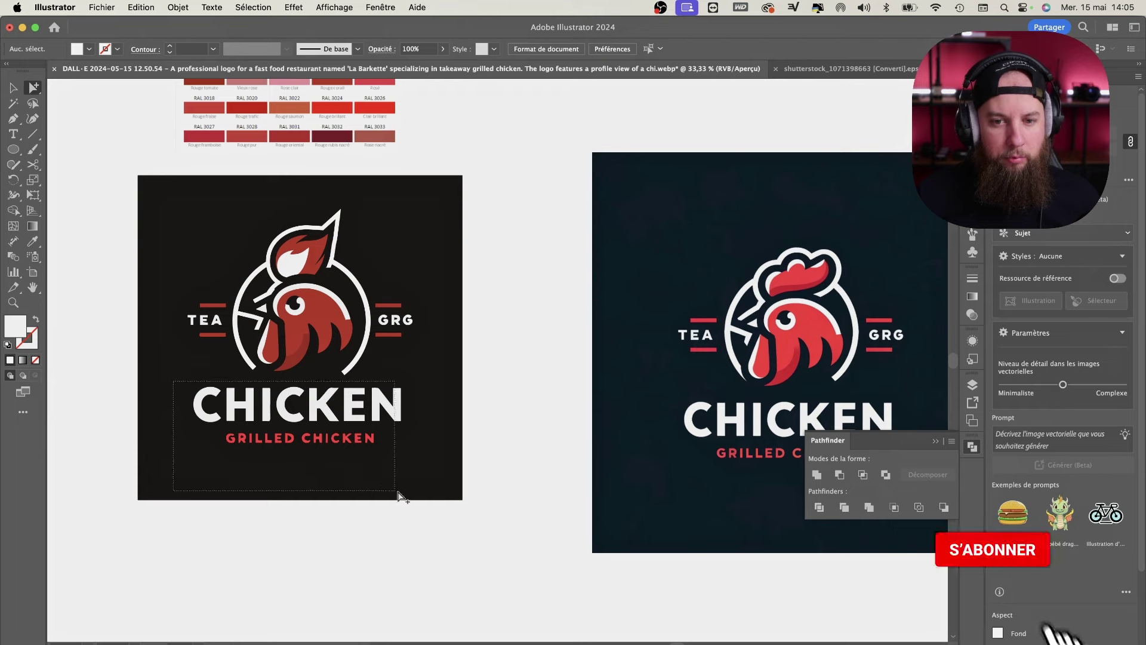
Delete the CHICKEN and GRILLED CHICKEN texts from the left logo.
left_click_drag(175, 386, 420, 495)
left_click(296, 538)
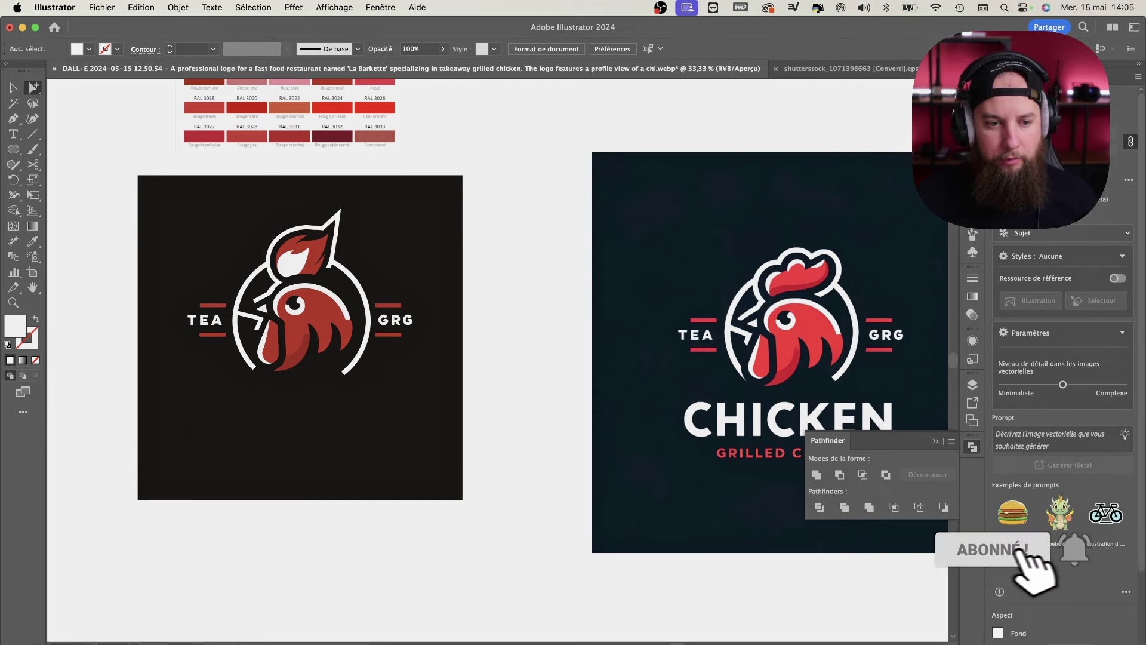
key("super+Tab")
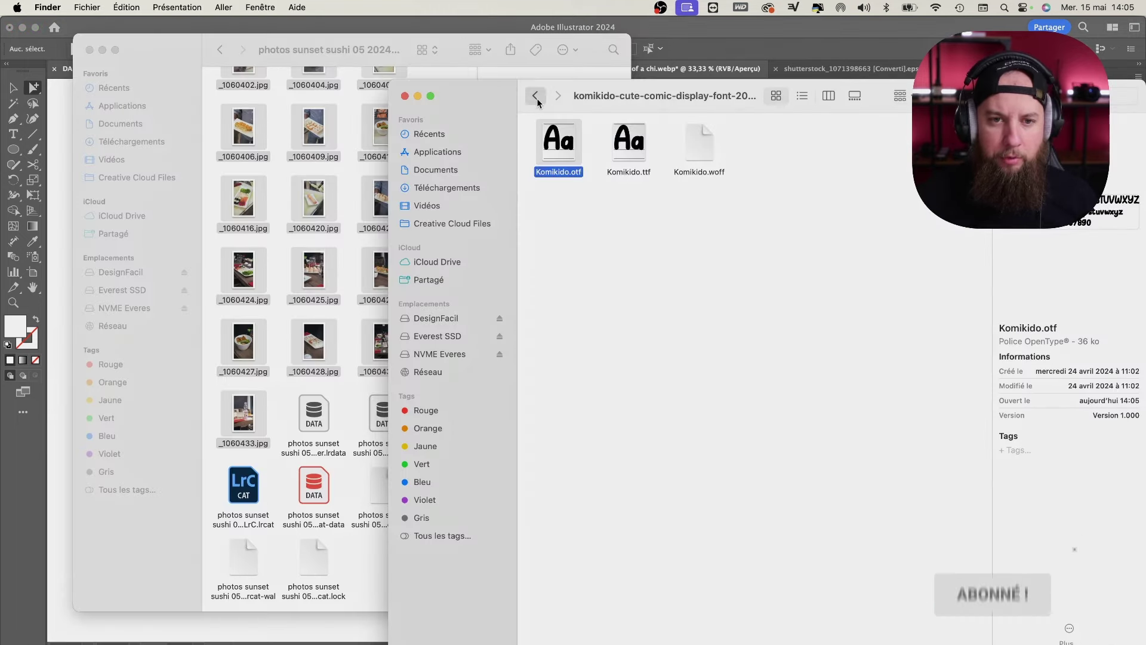
left_click(537, 101)
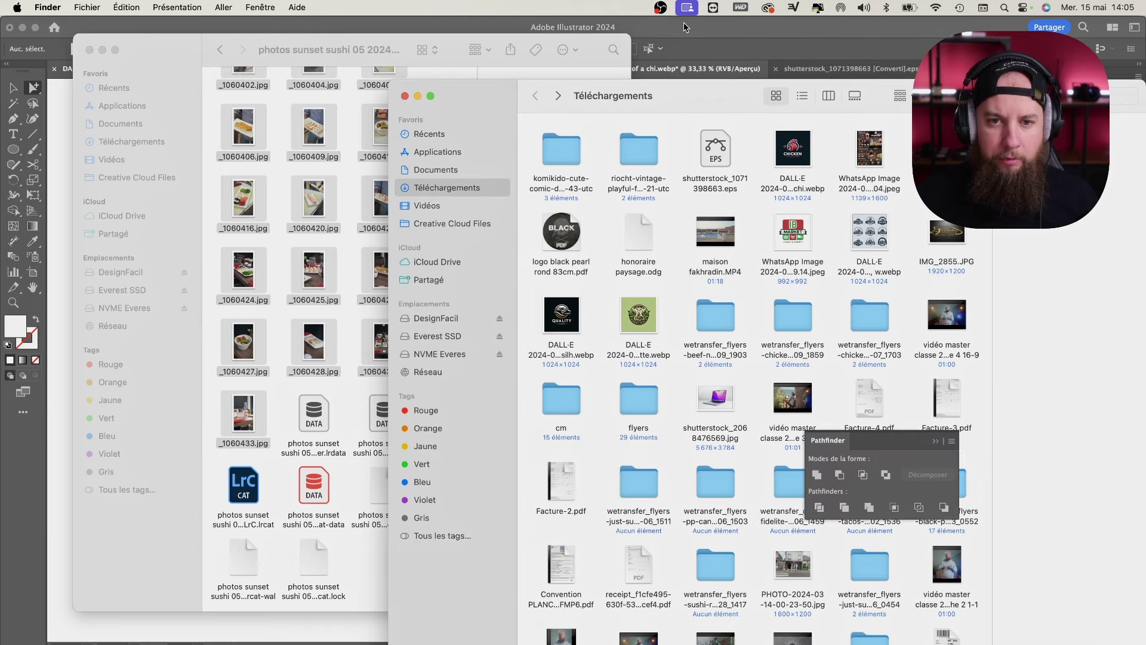
left_click(684, 27)
Add placeholder text below the rooster, colour it the rooster's red, and enlarge it to about 80 pt.
key("t")
left_click(231, 405)
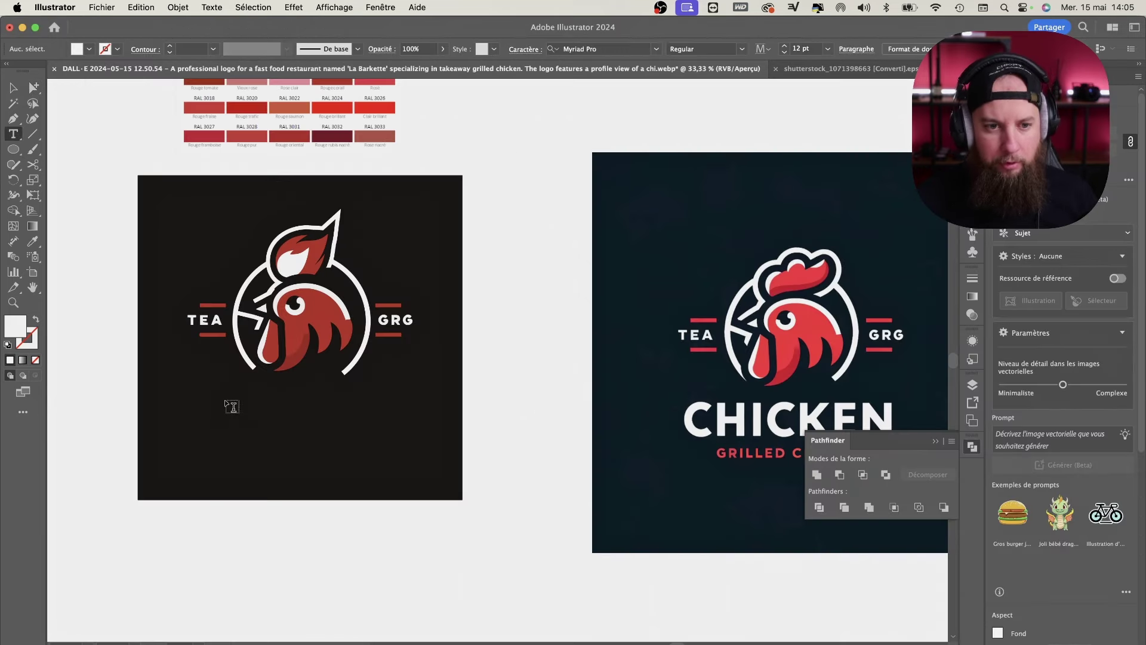
double_click(21, 326)
type("ffffff")
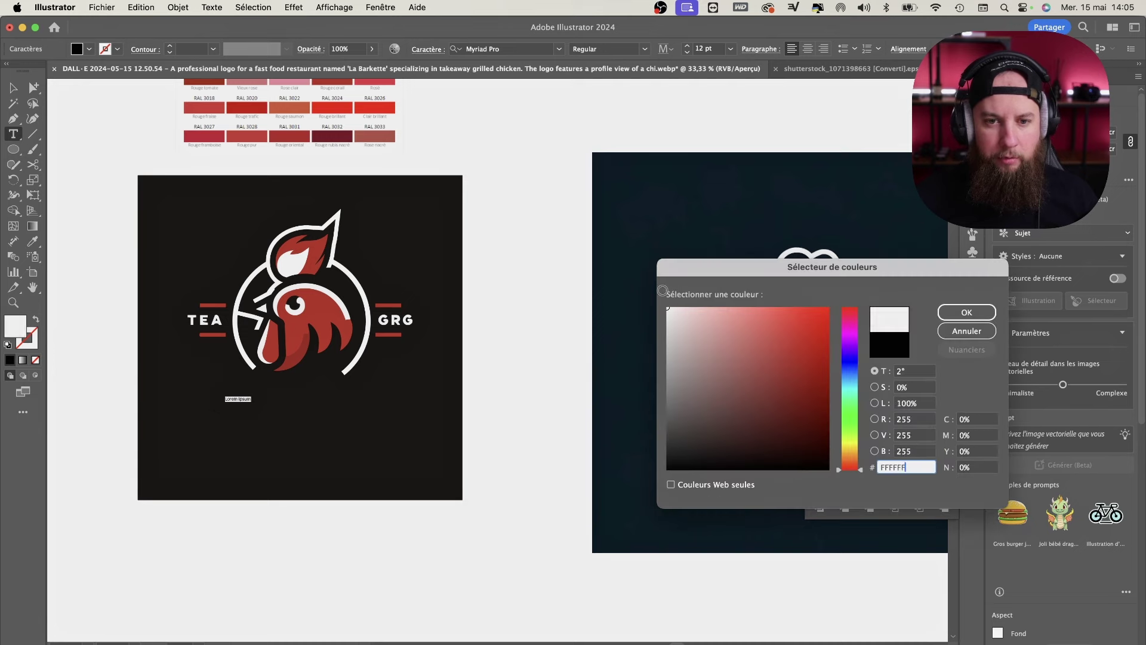
left_click(967, 313)
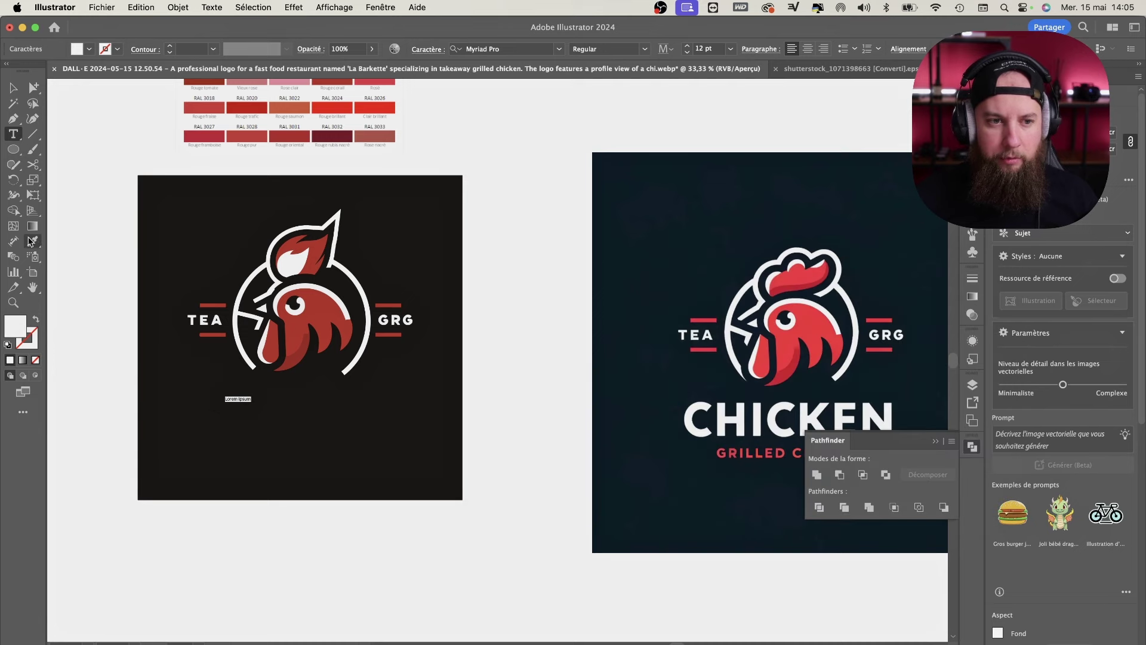
left_click(318, 298)
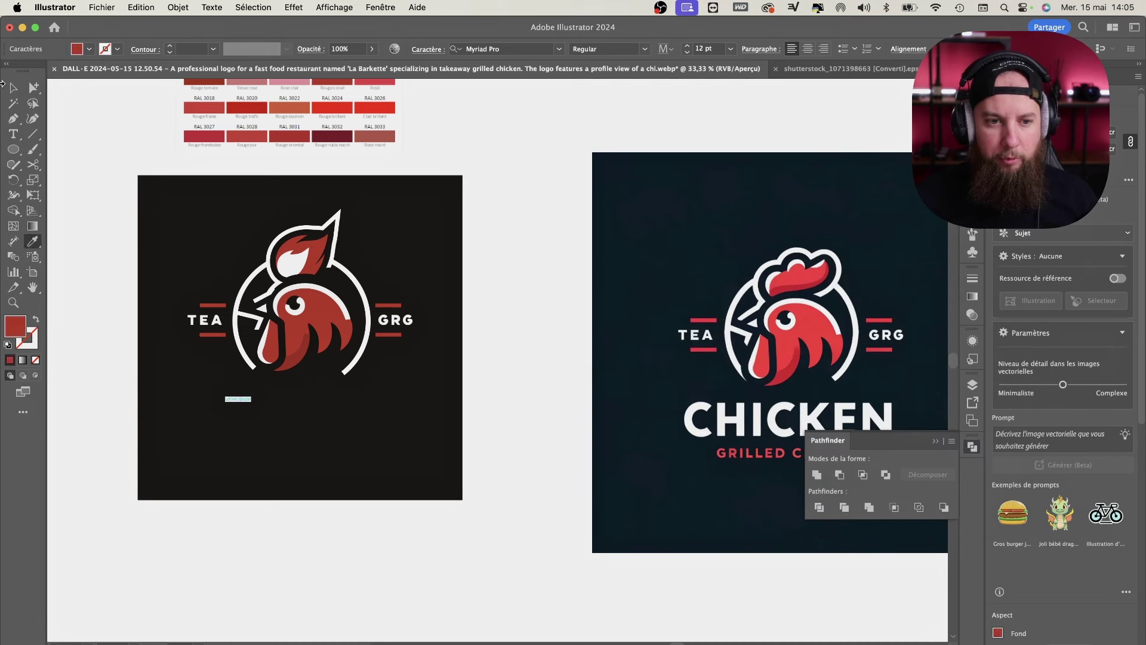
left_click(13, 87)
left_click_drag(250, 408, 409, 460)
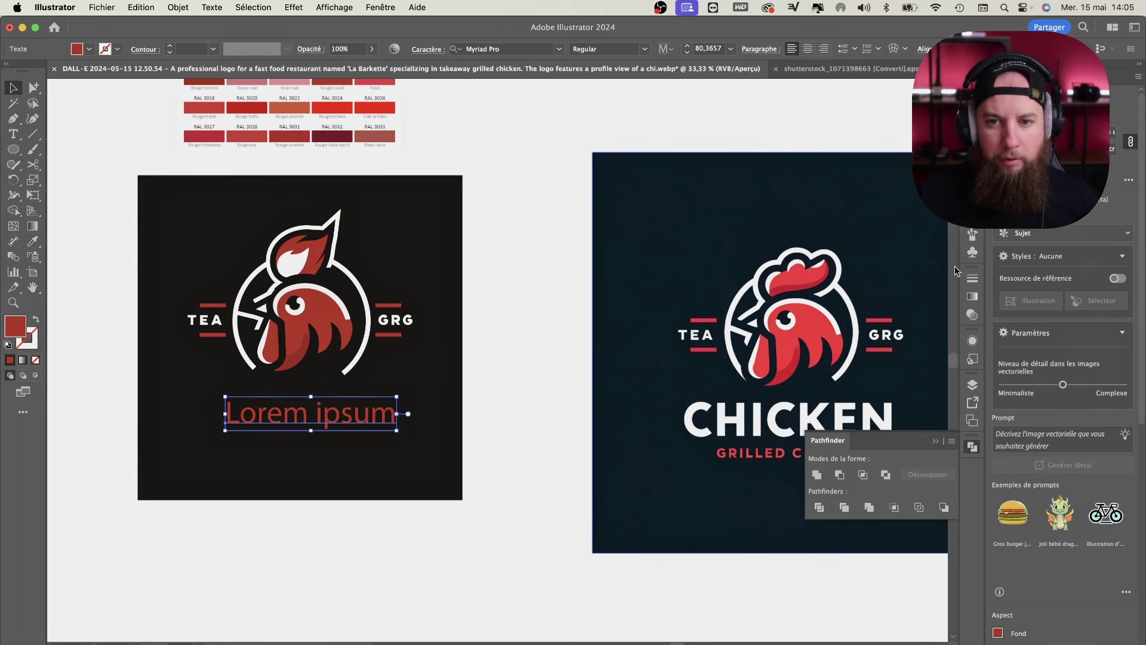
left_click(510, 50)
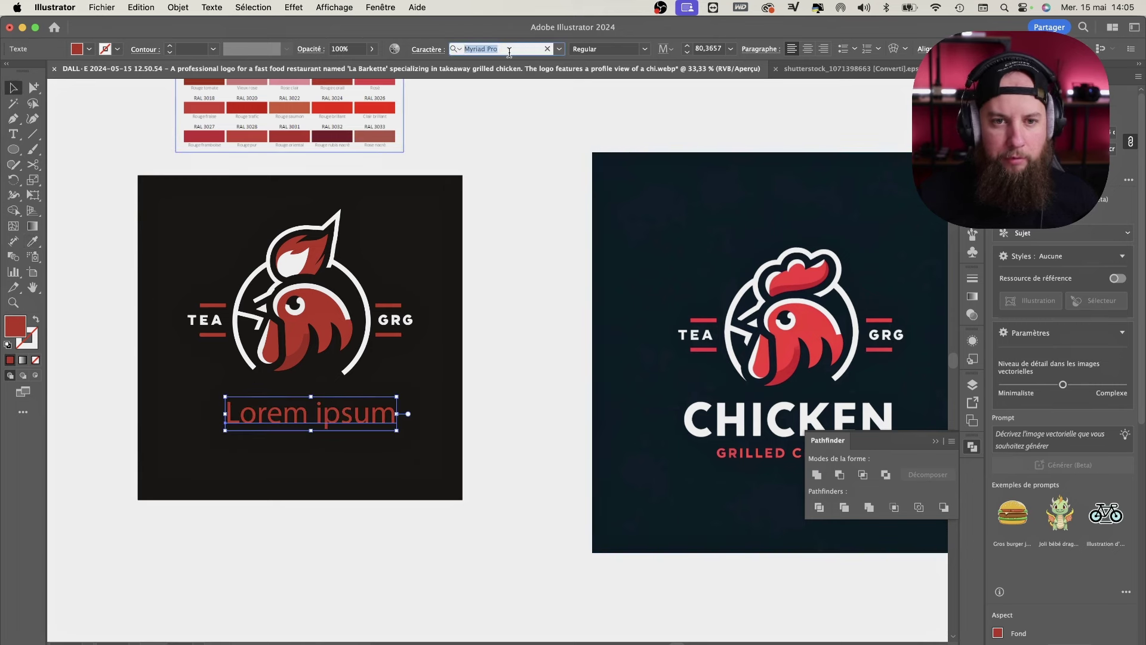
Set the placeholder in Riocht, retype it as 'la Barkette', and enlarge it to about 171 pt.
type("rio")
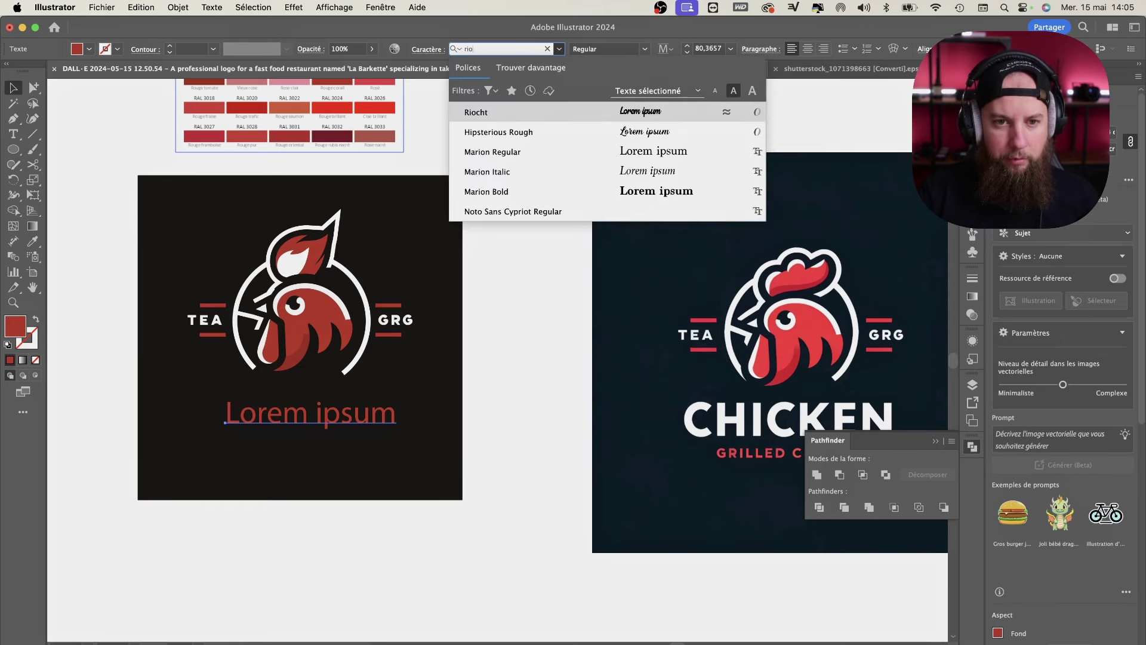
left_click(478, 112)
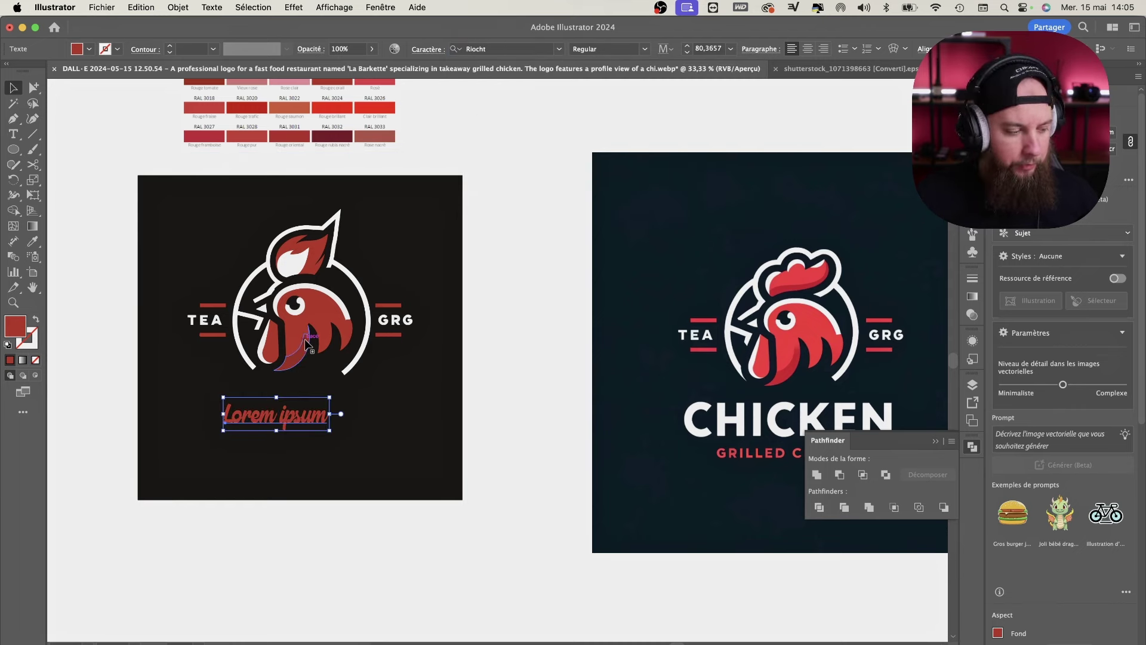
key("t")
left_click_drag(227, 410, 351, 411)
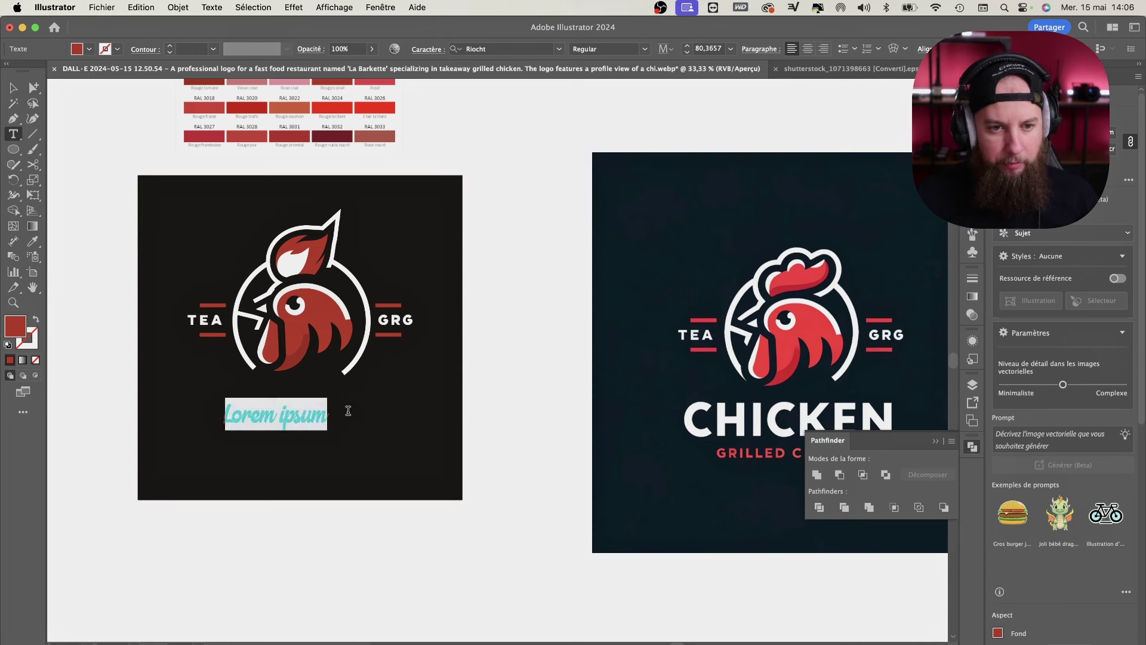
type("la Barkette")
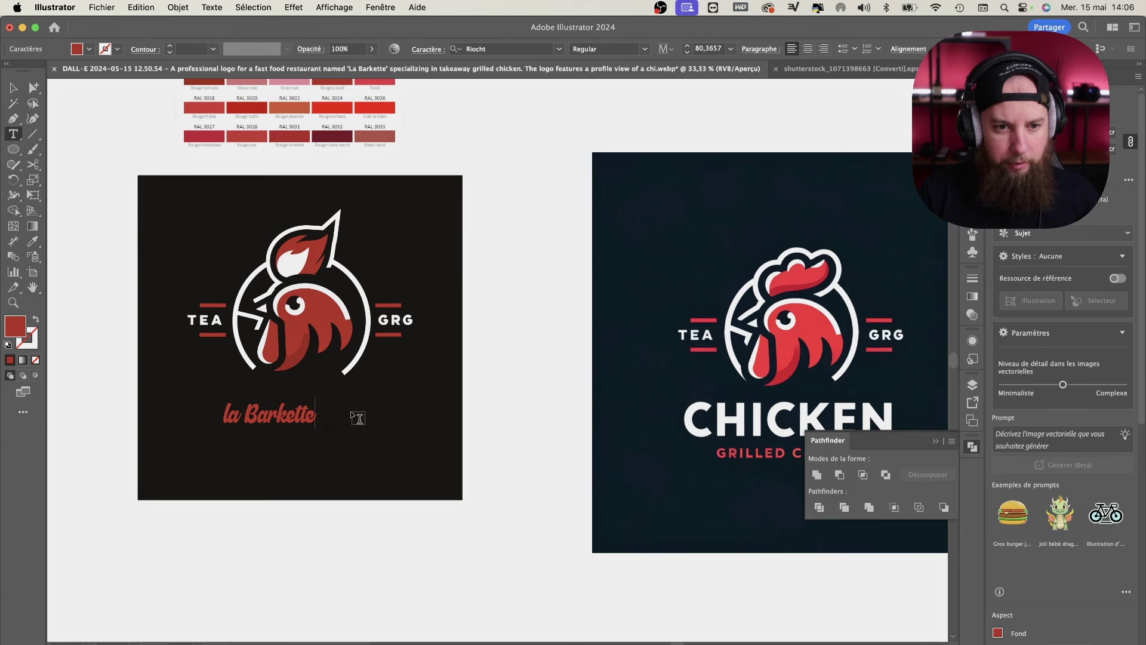
key("Escape")
key("super+z")
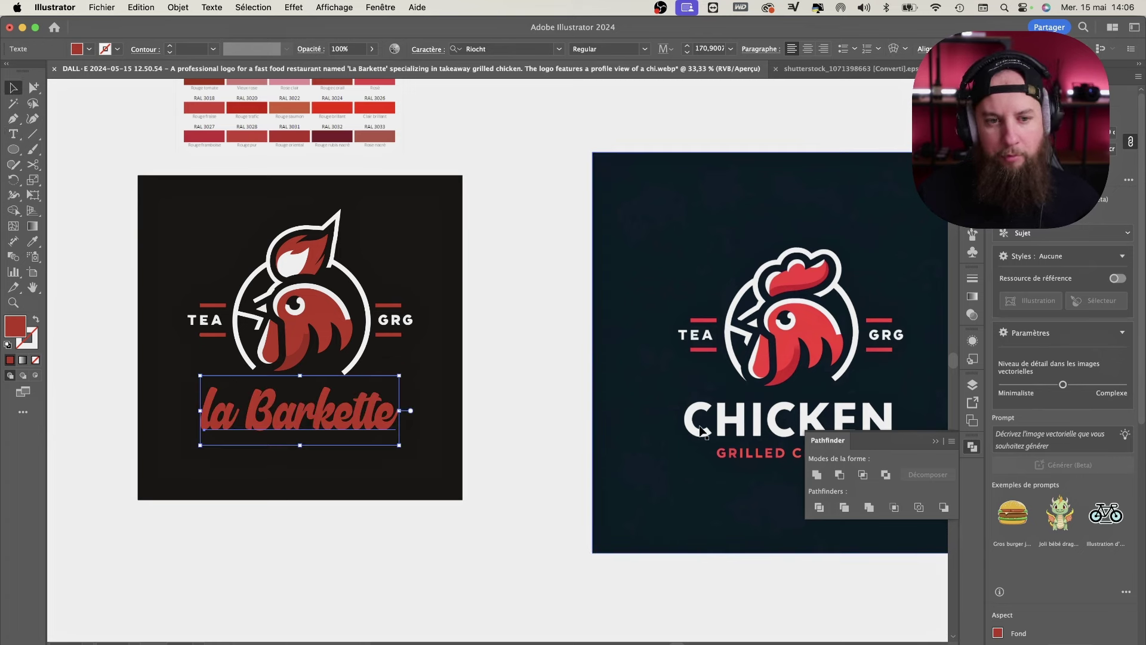
Change the 'la Barkette' fill colour from red to white (FFFFFF).
double_click(14, 330)
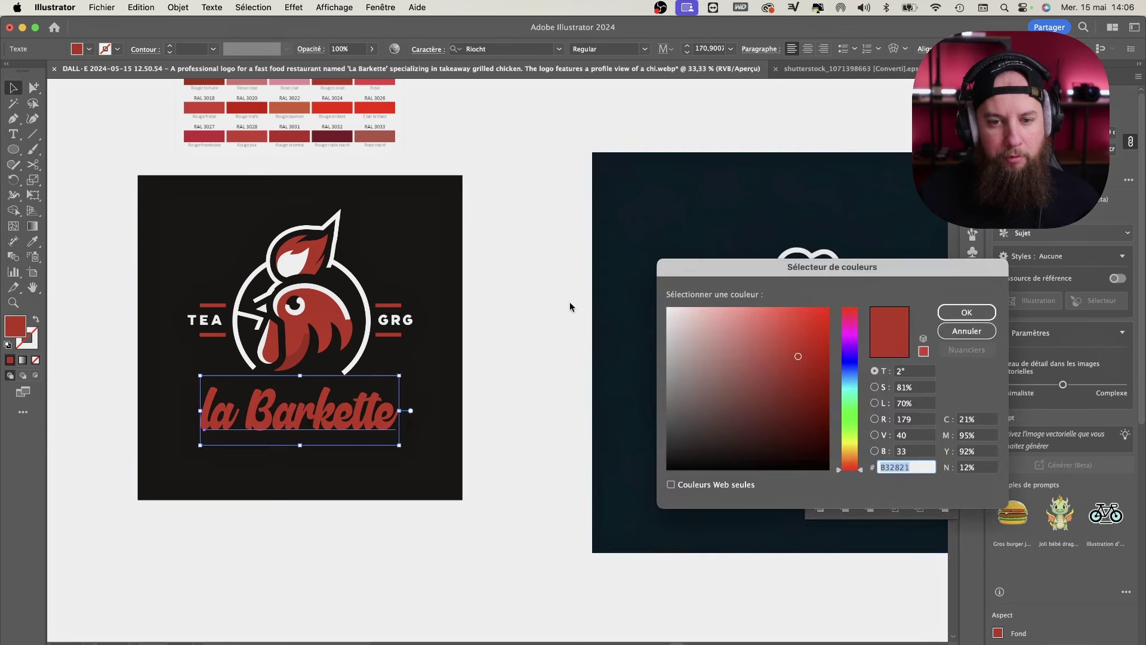
left_click_drag(674, 313, 650, 297)
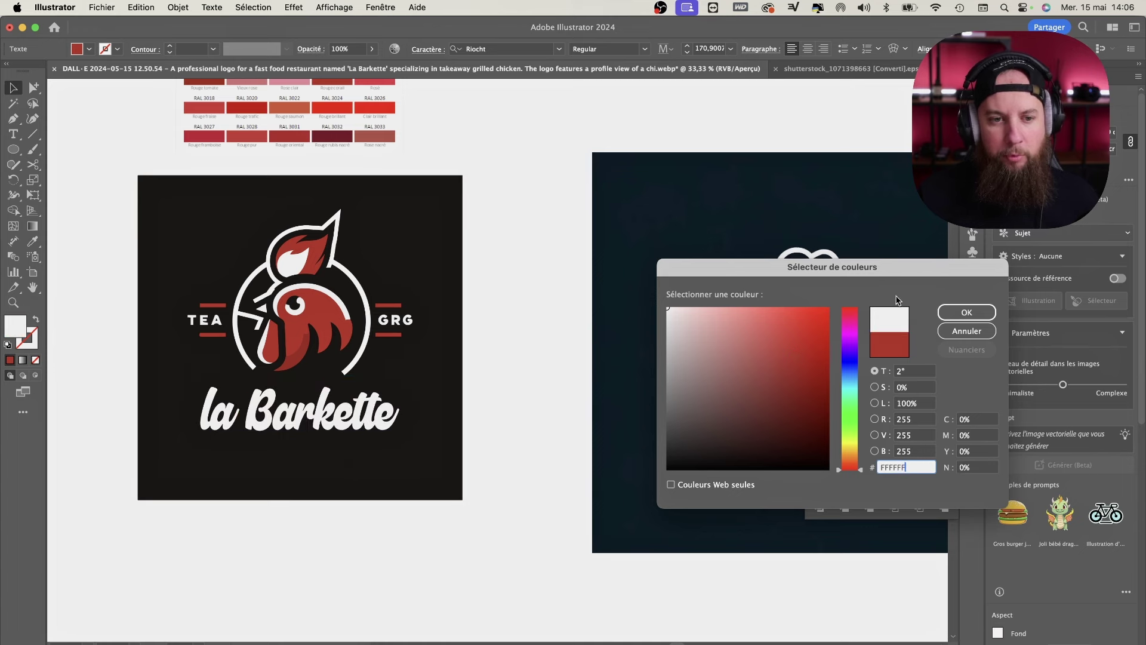
left_click(965, 312)
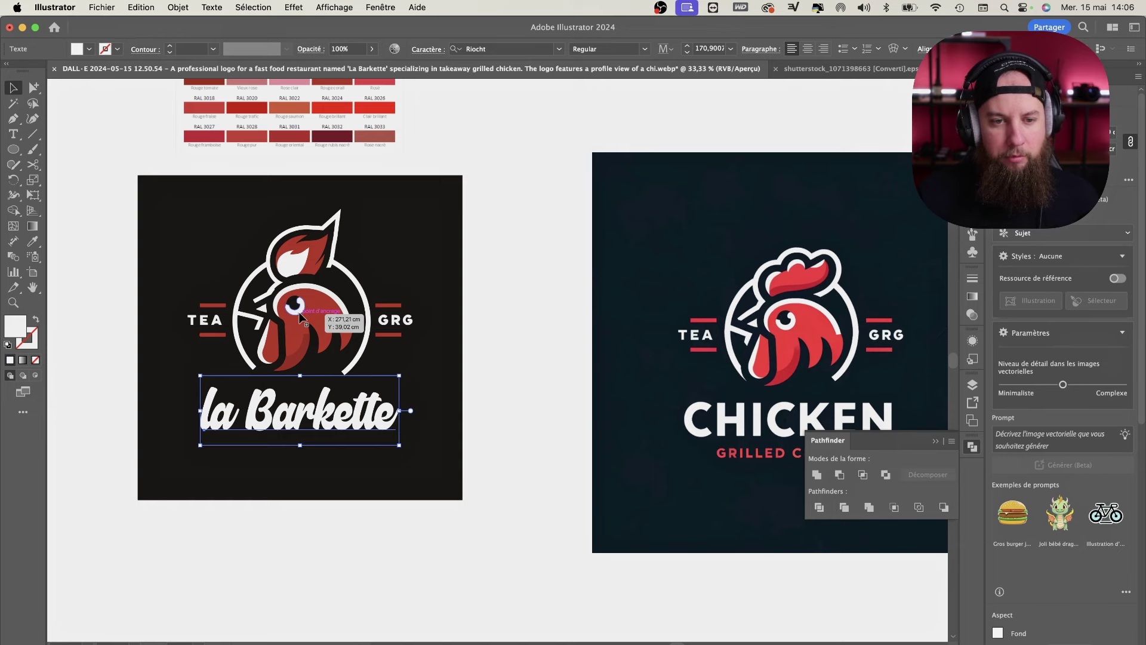
scroll(299, 445, "up", 3)
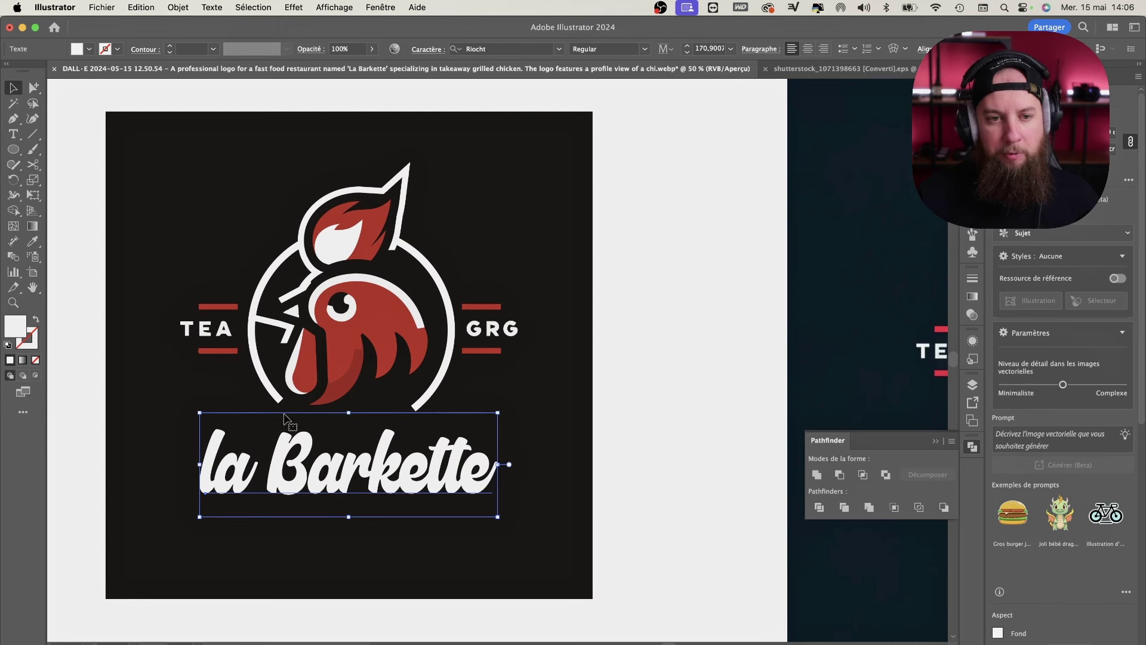
scroll(287, 317, "down", 1)
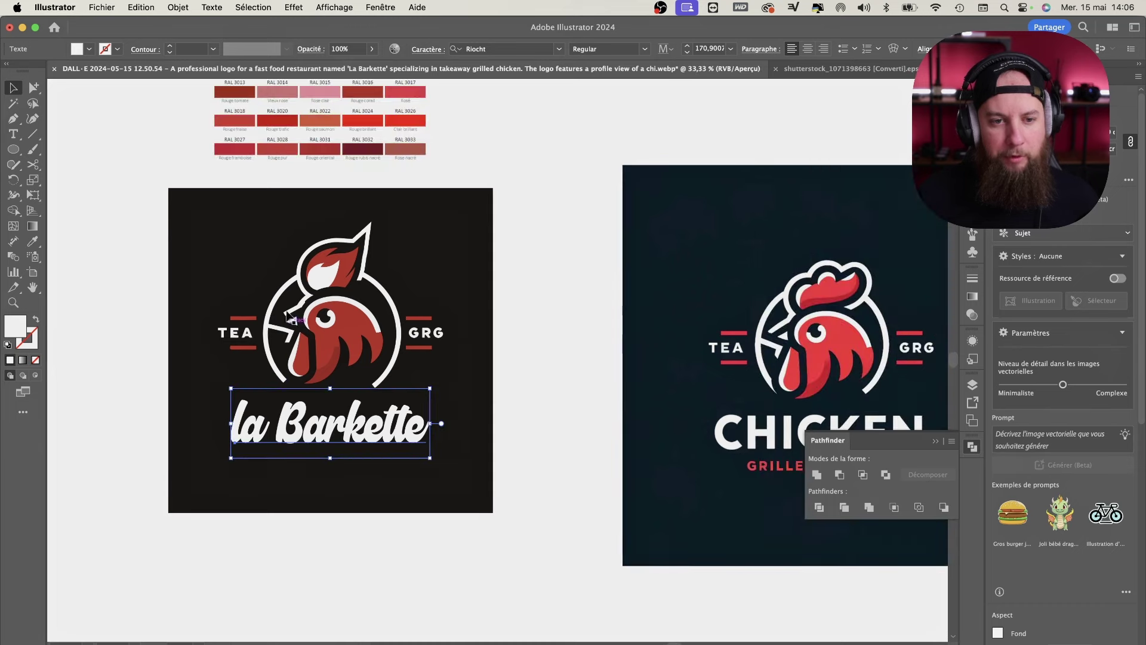
Nudge the white arc above the rooster's head slightly up and left.
scroll(287, 317, "up", 1)
scroll(287, 310, "up", 1)
scroll(285, 305, "up", 1)
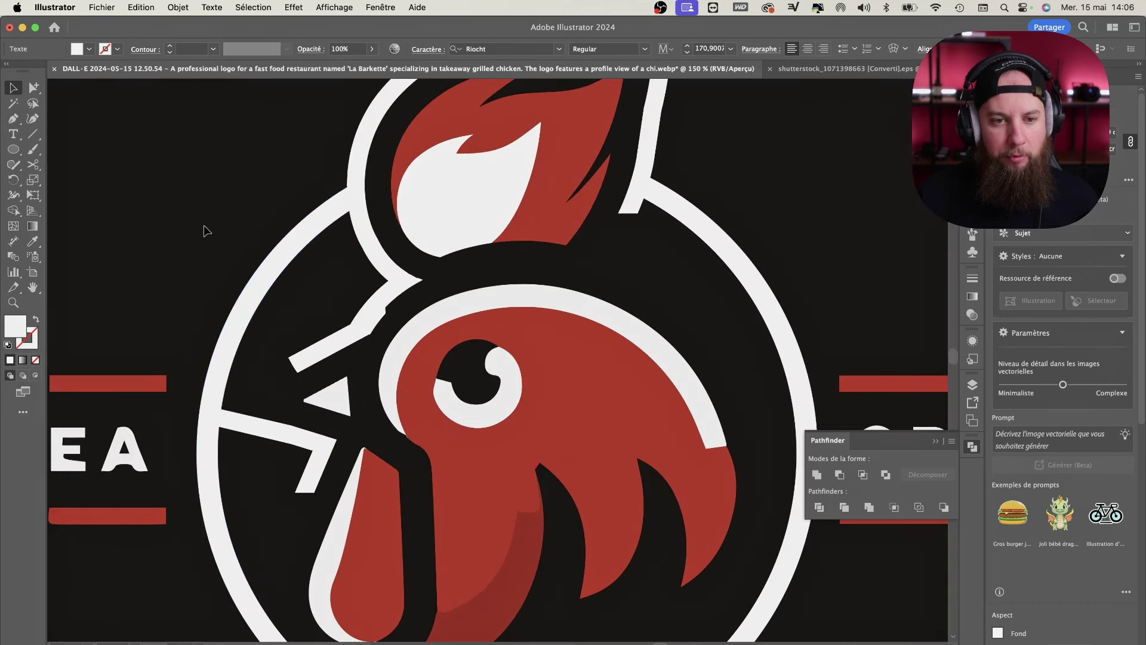
left_click(41, 94)
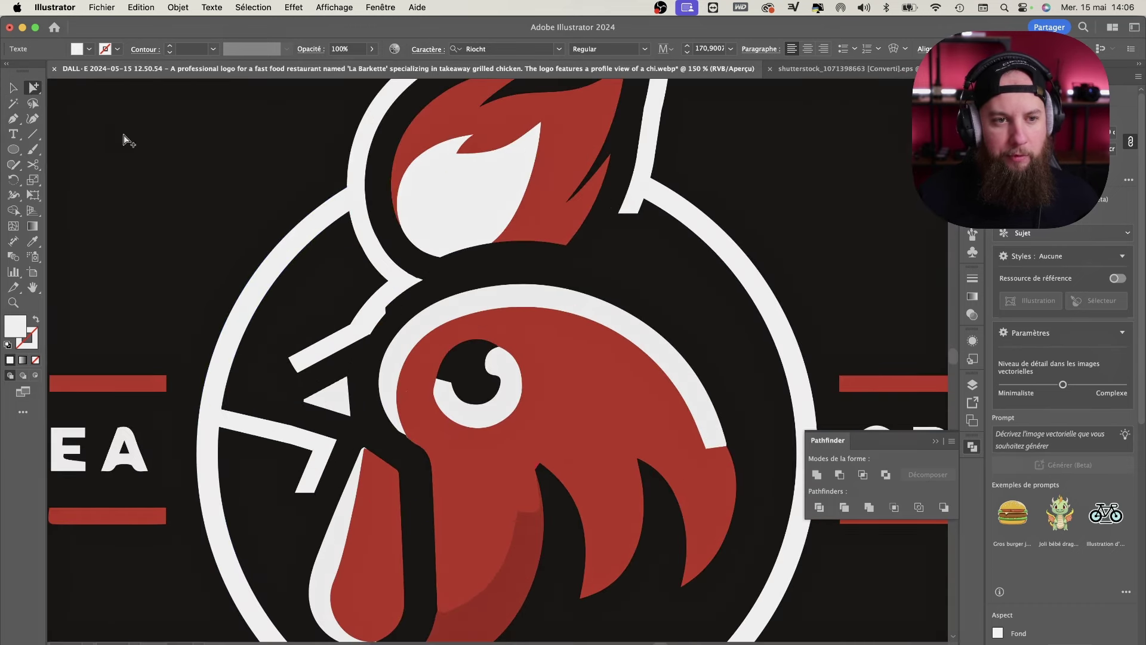
left_click(446, 314)
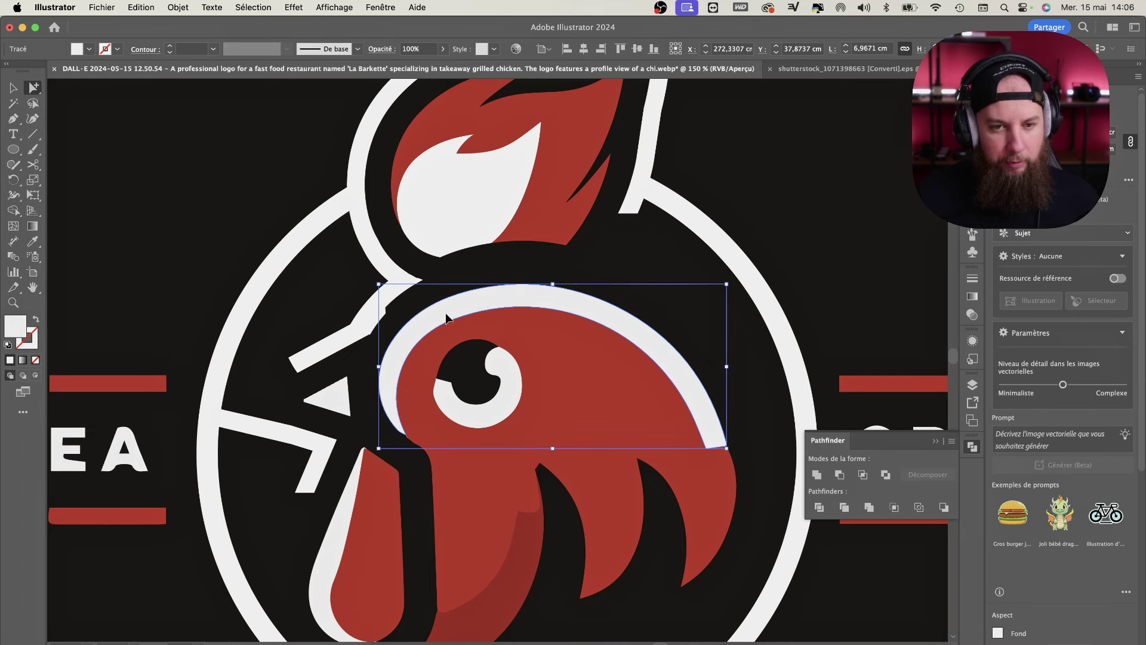
left_click(430, 304)
left_click(385, 298)
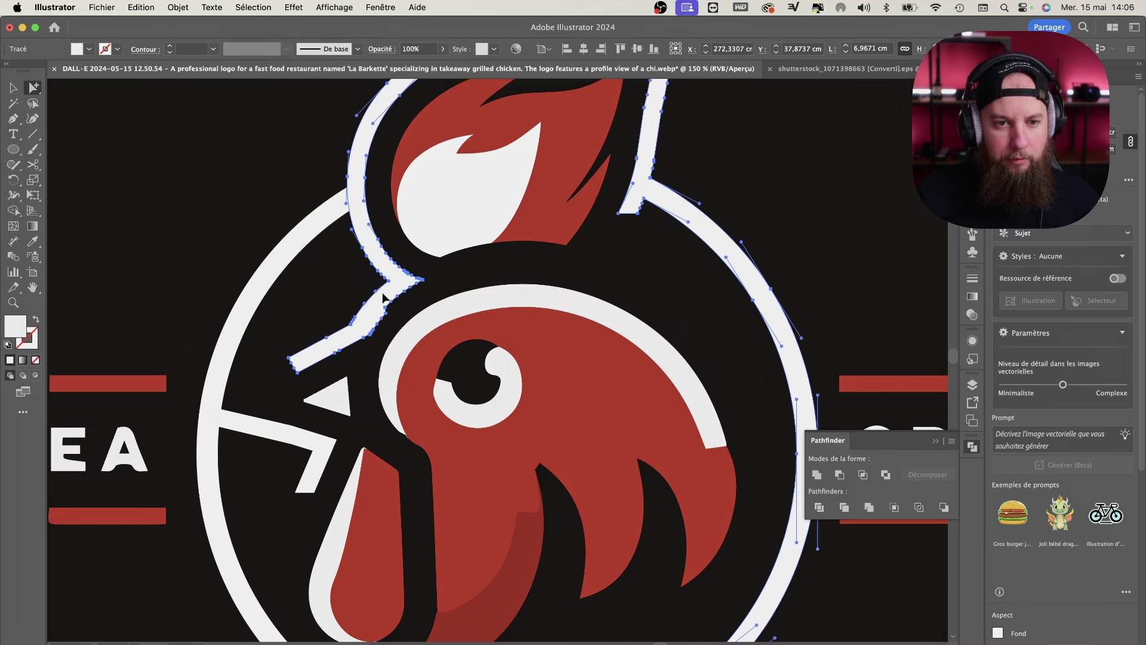
left_click_drag(467, 311, 446, 293)
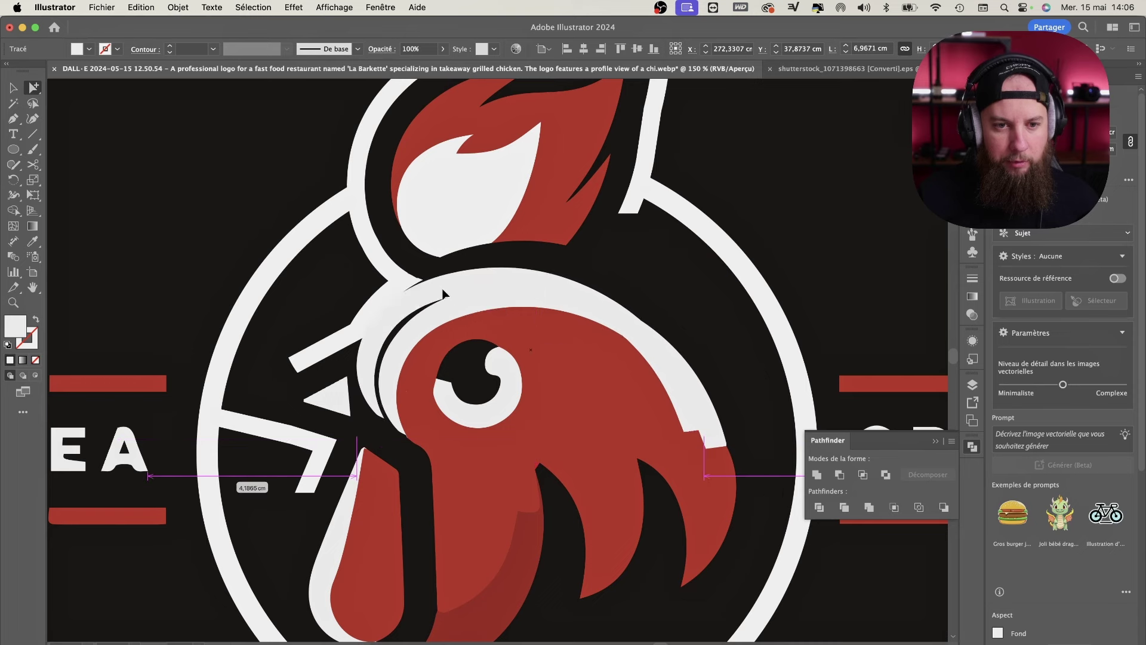
left_click_drag(445, 293, 435, 283)
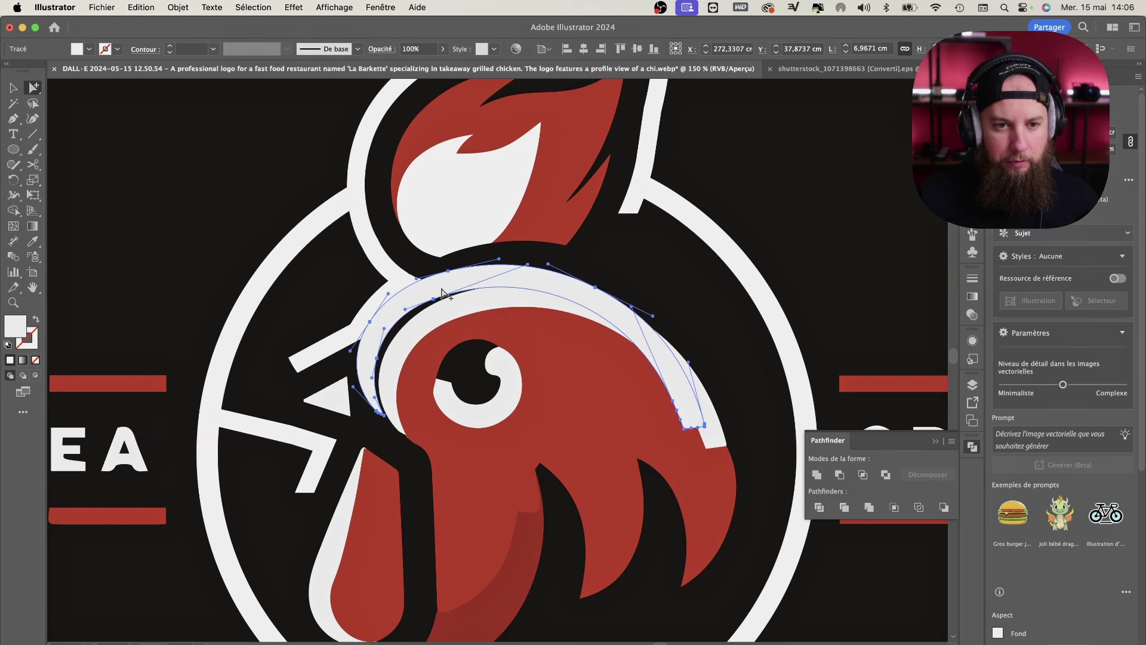
Merge the arc with the emblem's outer white outline using Shape Builder.
left_click(395, 287, "shift")
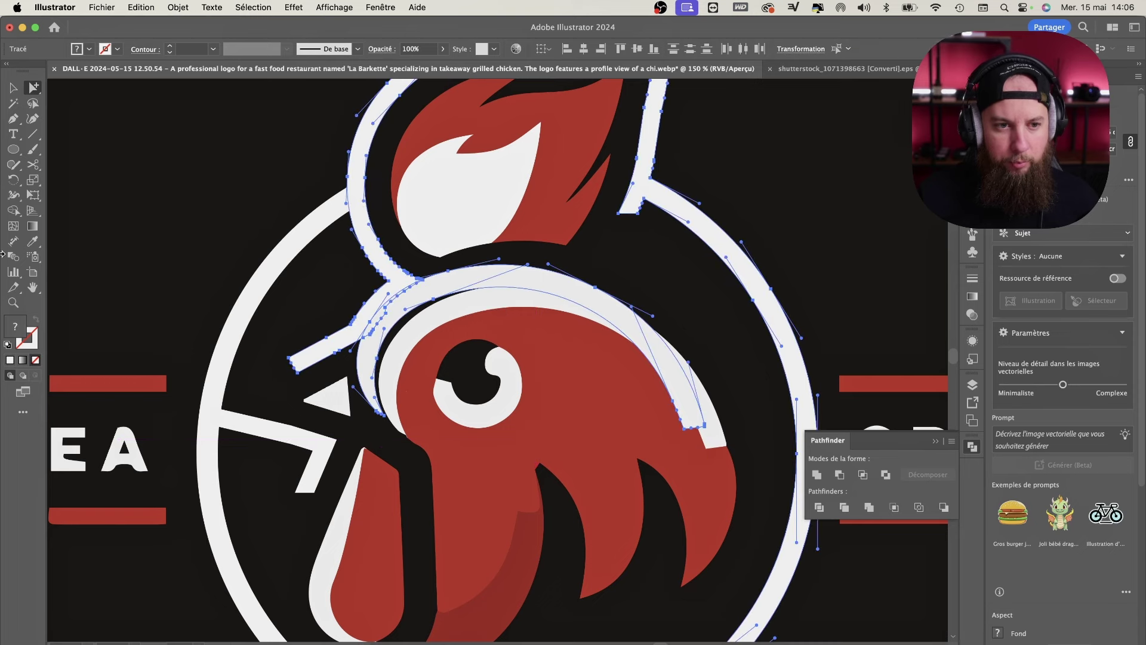
left_click(15, 212)
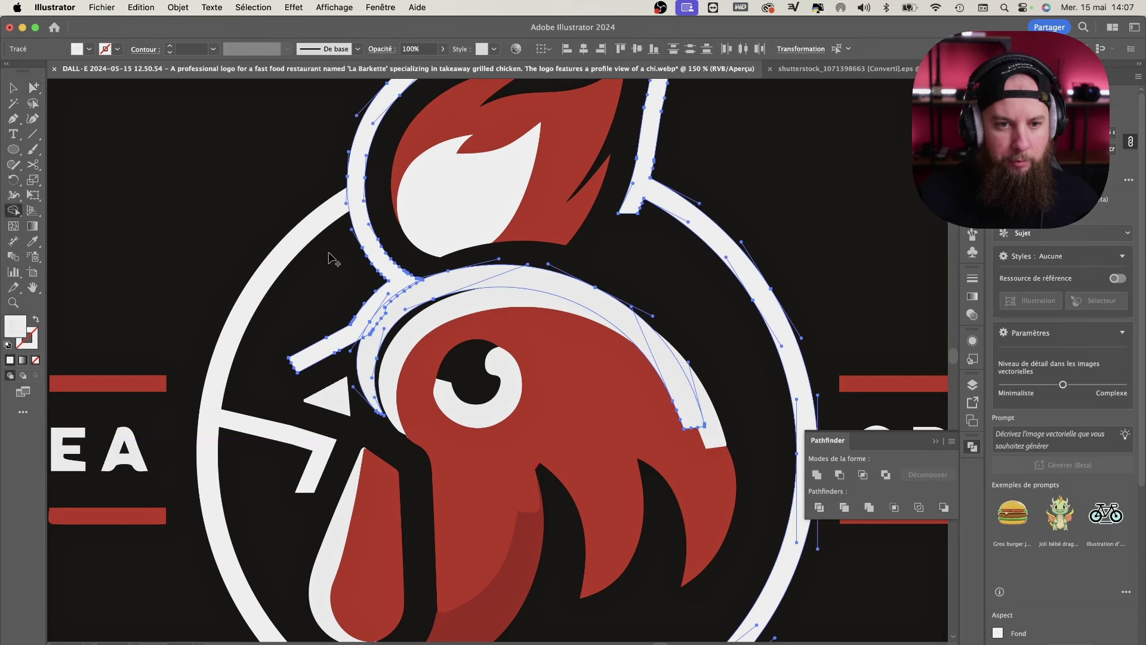
left_click(395, 309)
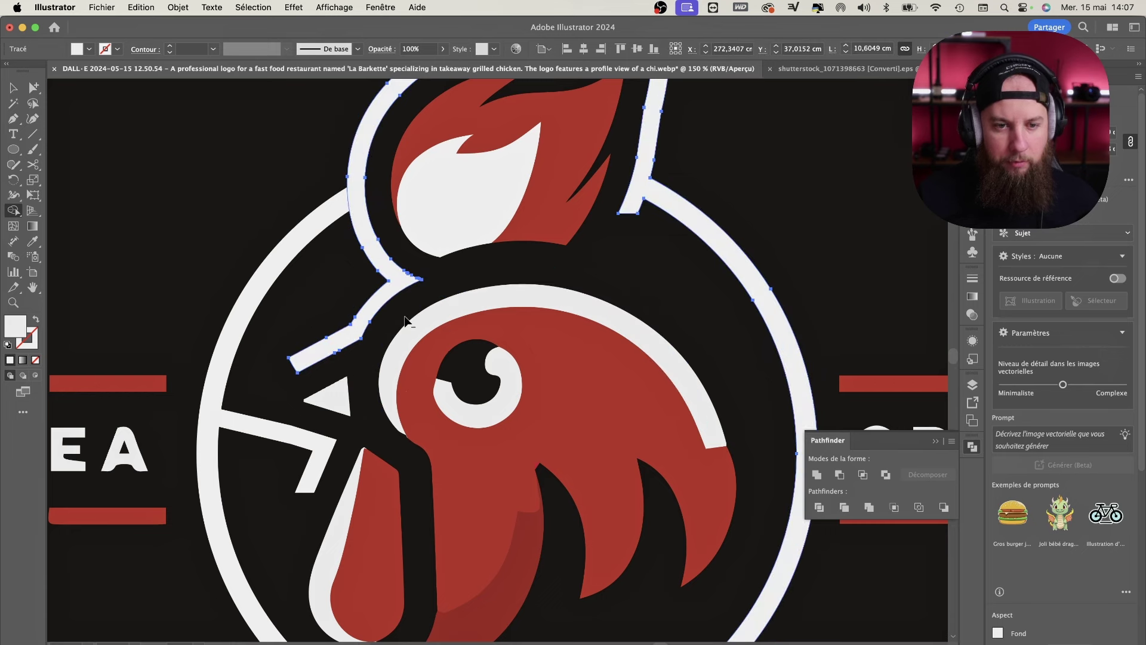
scroll(405, 321, "down", 2)
Swap the final e of Barkette for its tailless alternate and the k for a looped one.
key("v")
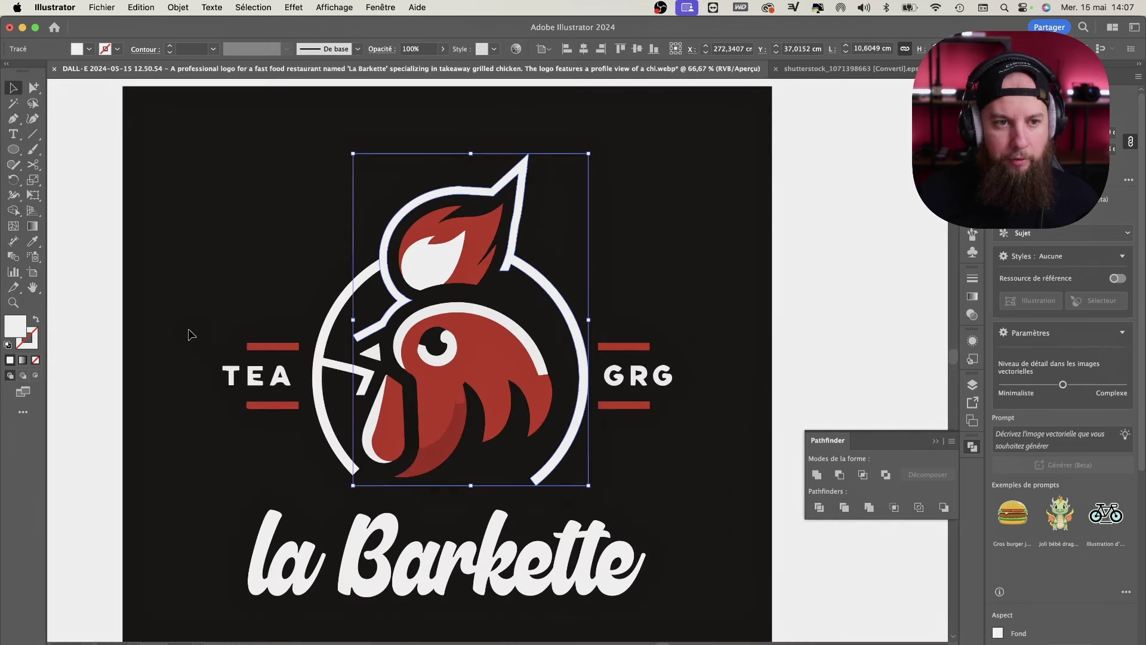
left_click(147, 282)
scroll(143, 289, "down", 3)
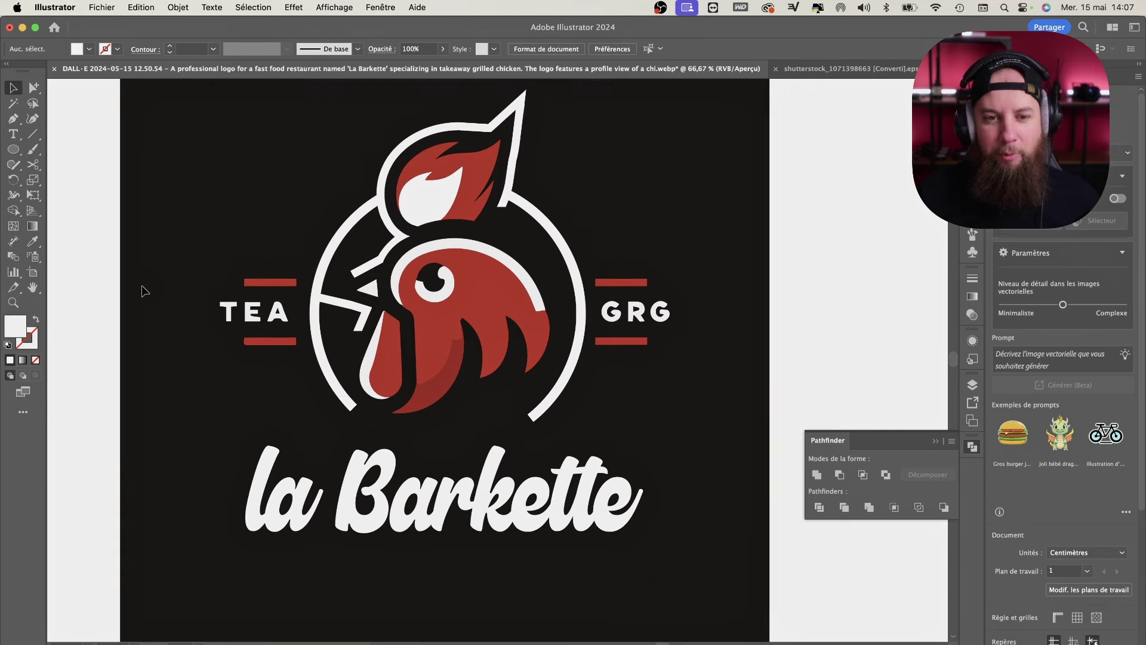
double_click(402, 499)
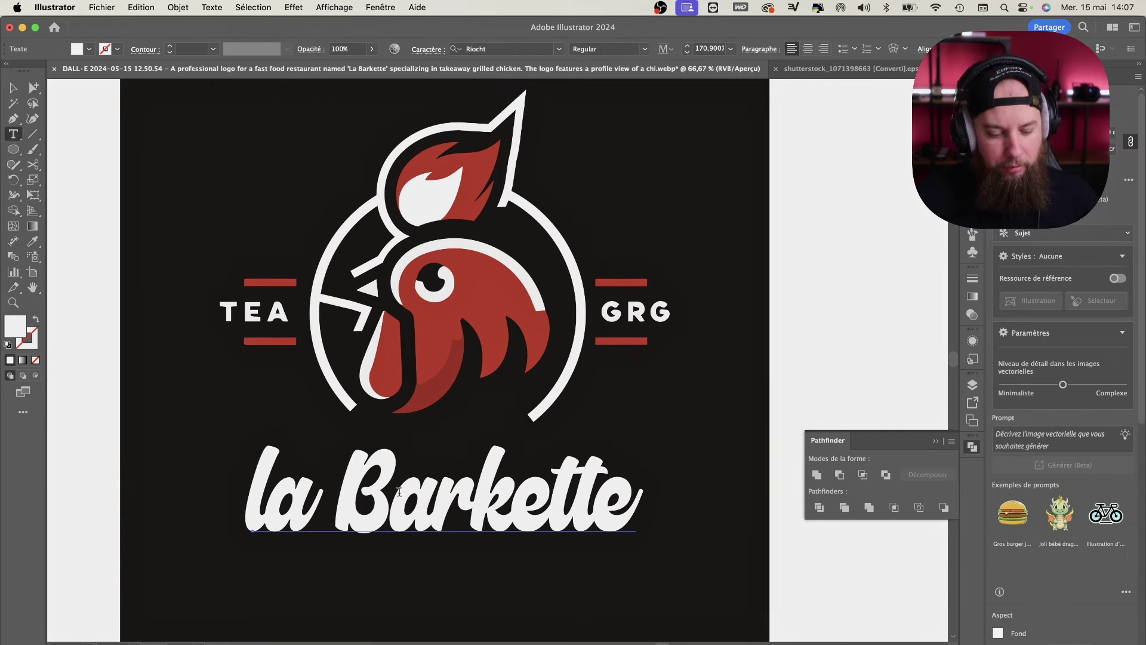
left_click_drag(600, 495, 638, 498)
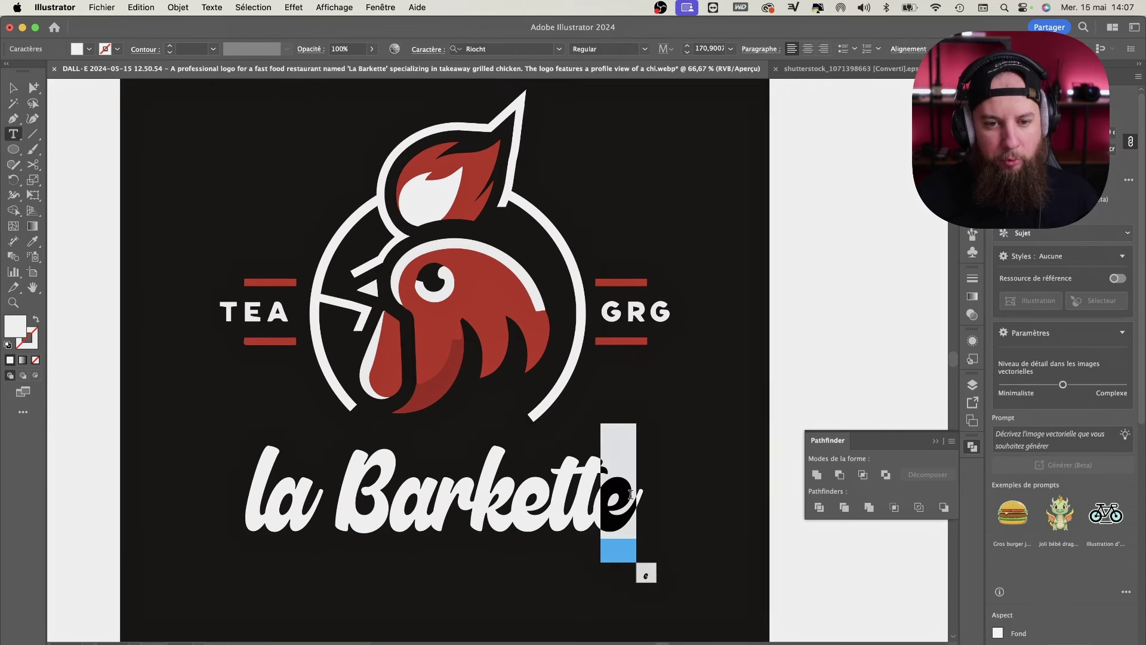
left_click(646, 577)
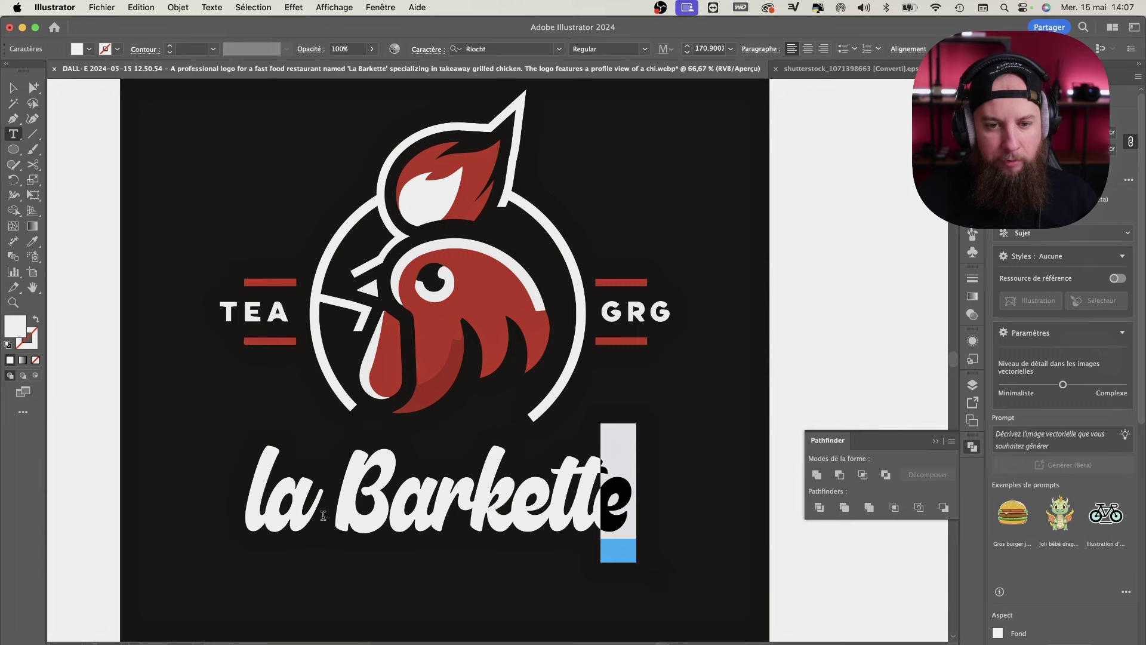
left_click_drag(399, 491, 335, 489)
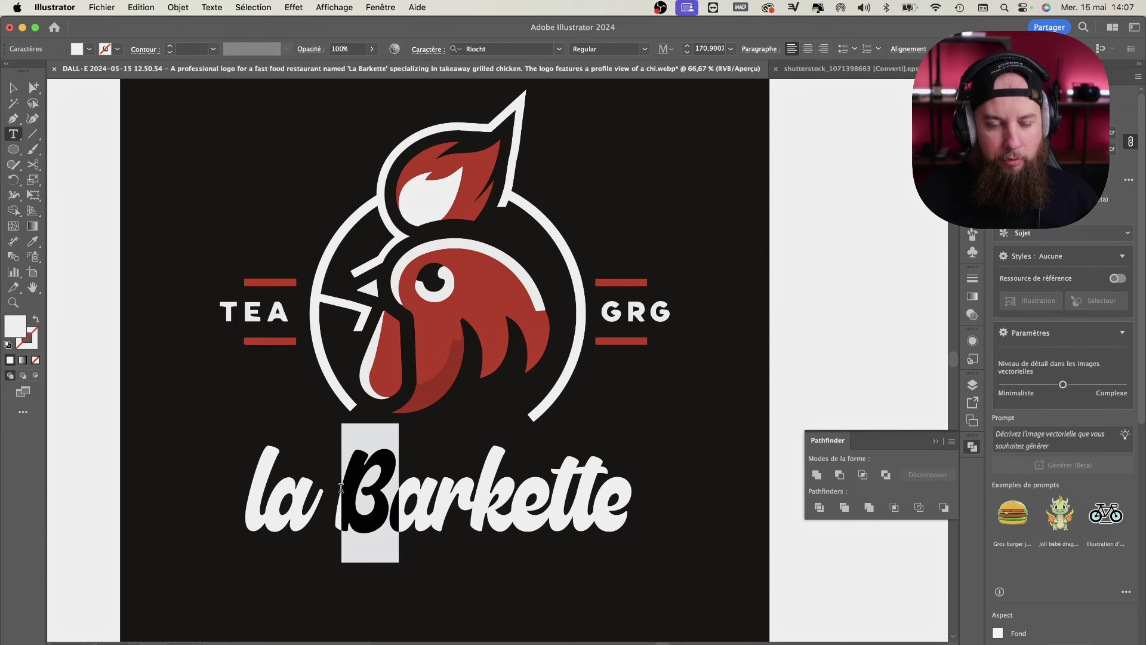
left_click_drag(480, 496, 517, 493)
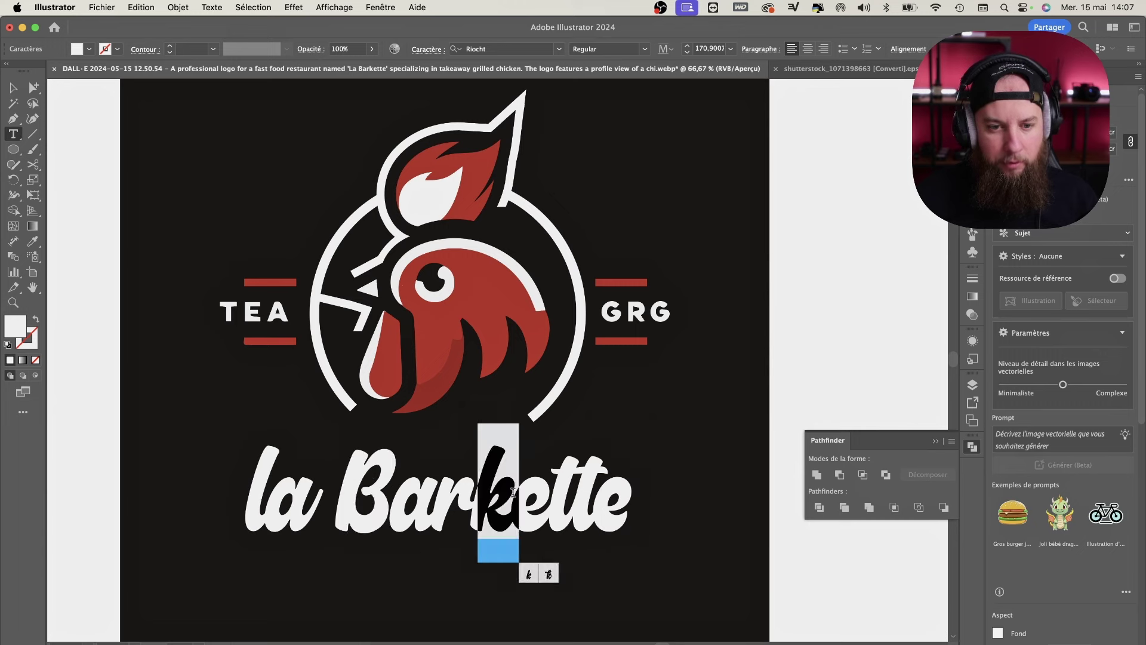
left_click(547, 572)
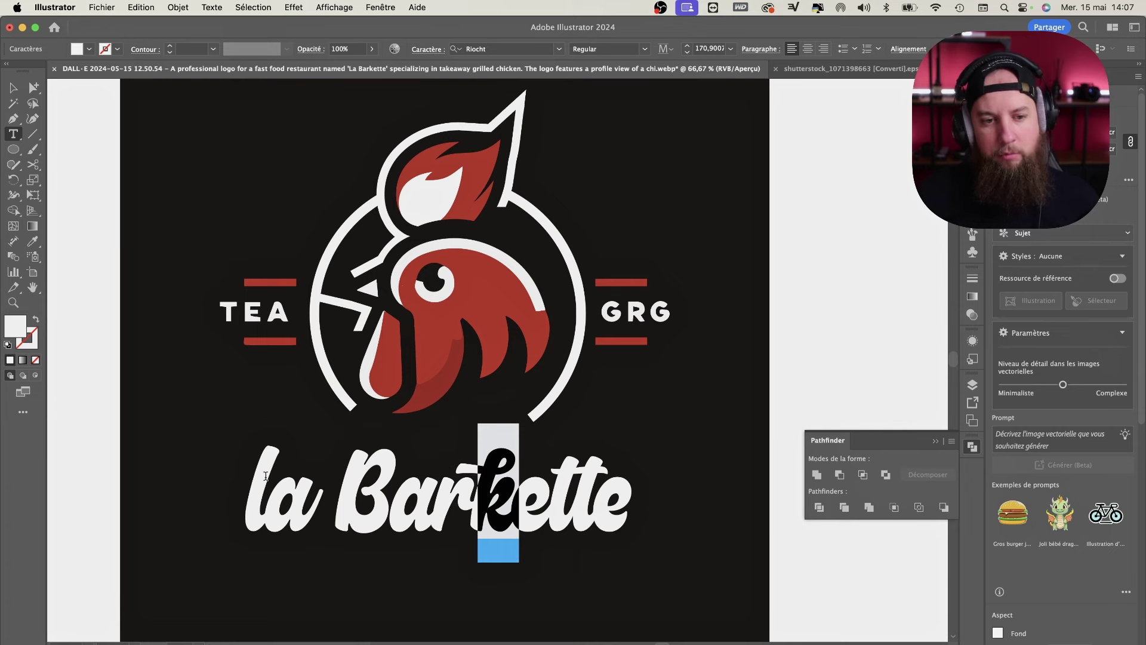
Try alternate glyphs for the l of 'la', keeping the plain slanted l.
left_click_drag(273, 478, 247, 475)
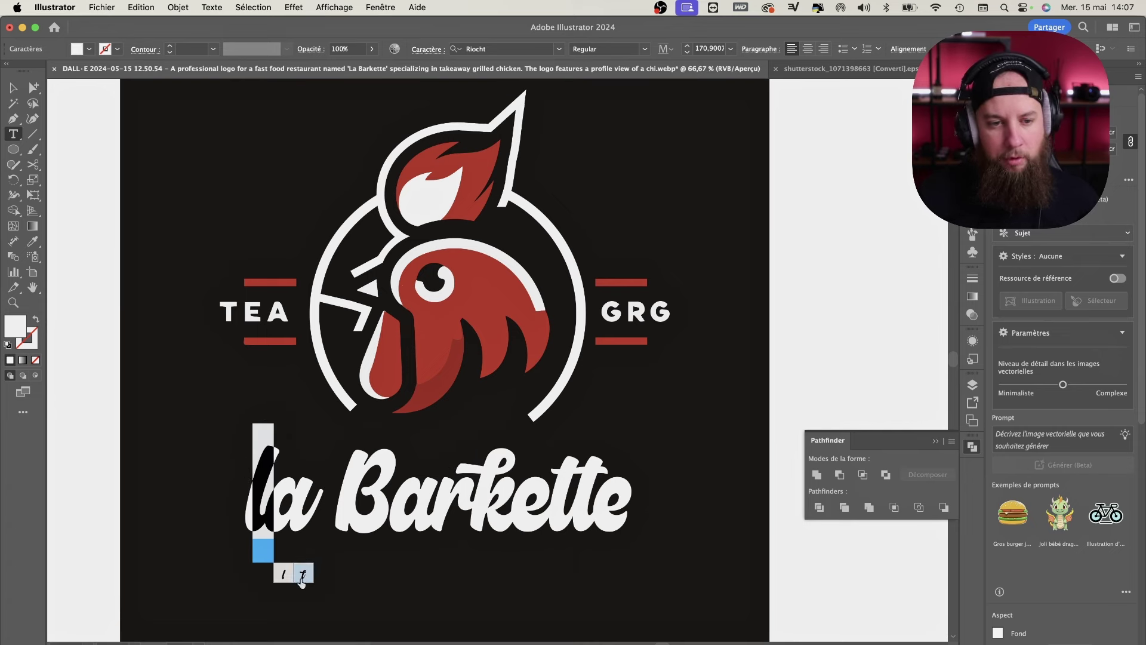
left_click(292, 574)
left_click(302, 575)
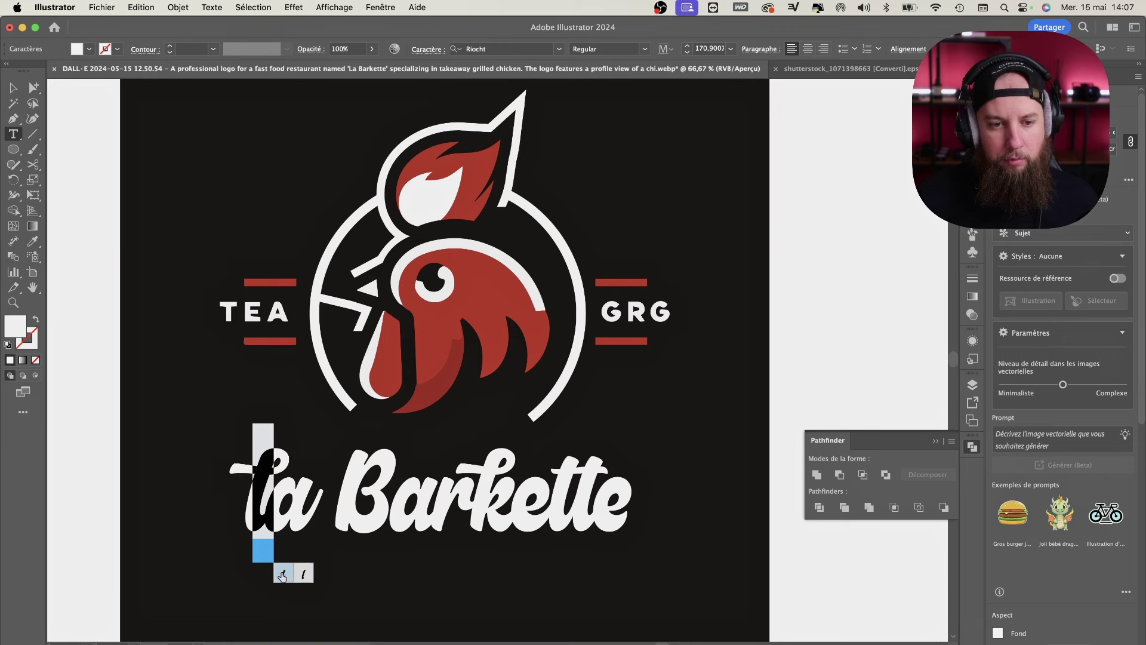
left_click(284, 575)
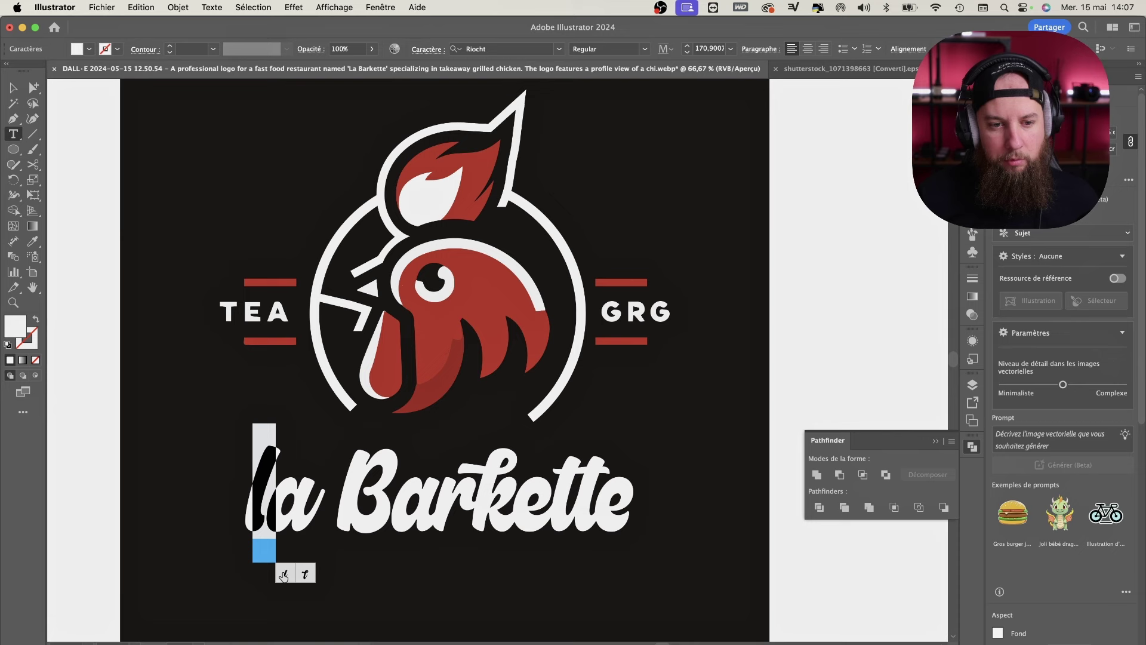
left_click(284, 575)
left_click(304, 575)
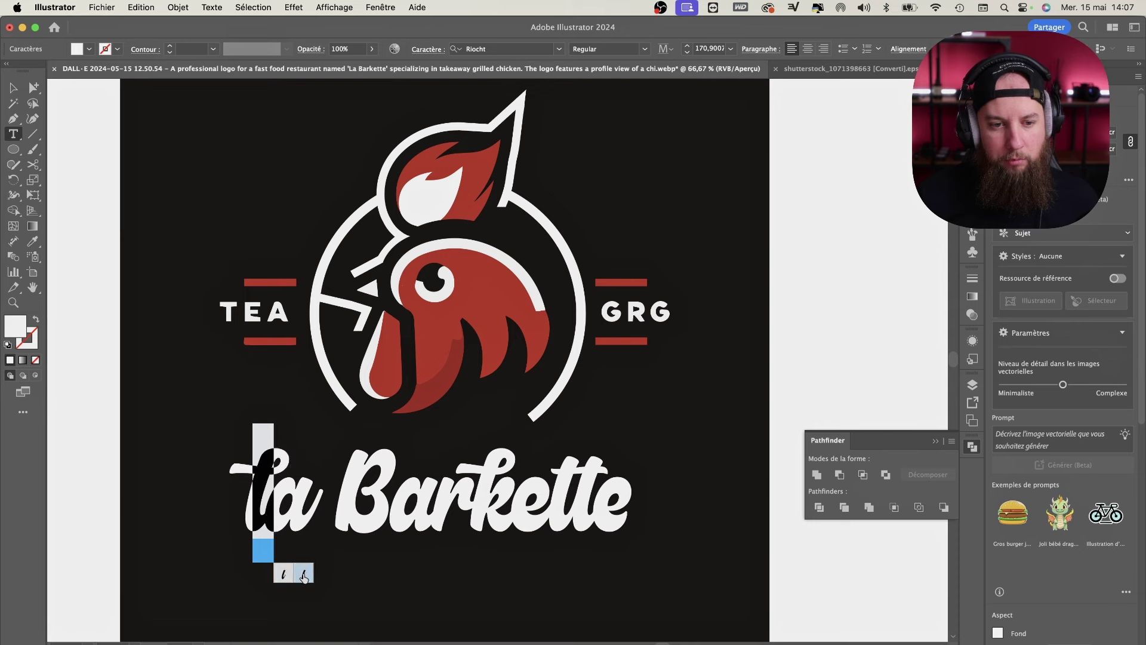
left_click(284, 575)
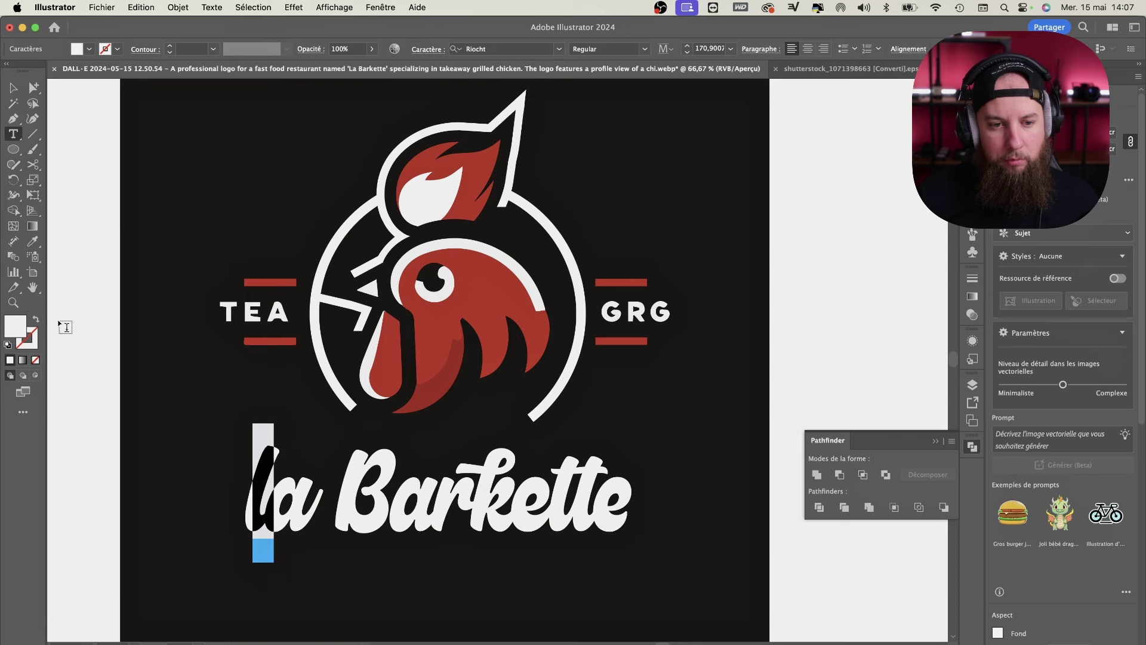
left_click(13, 88)
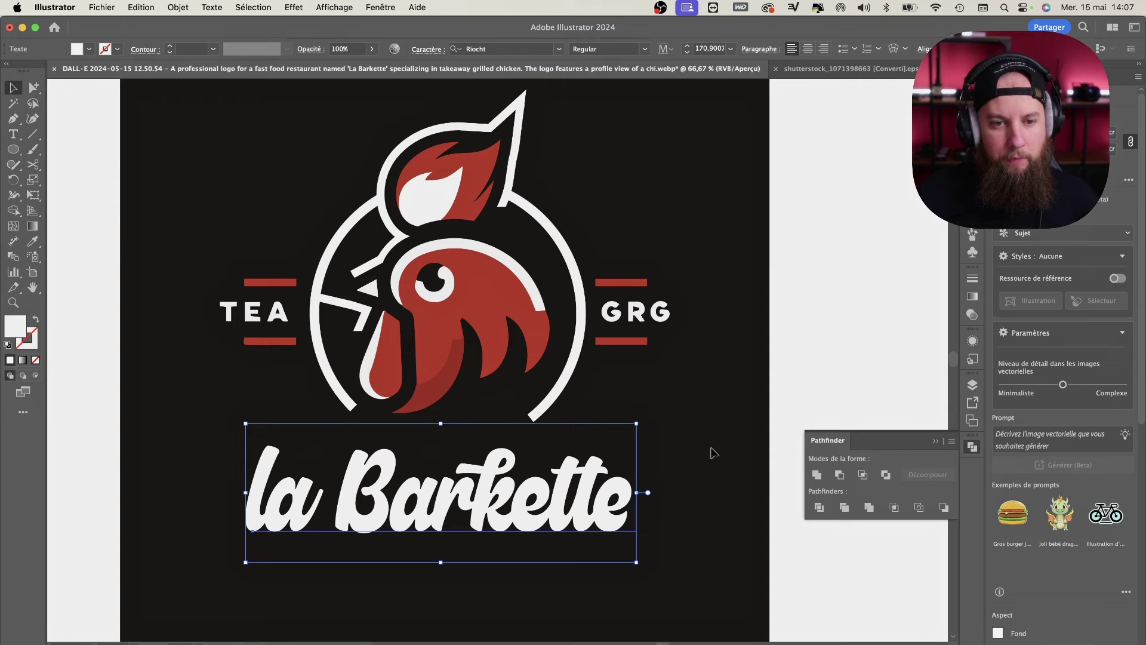
key("ctrl+minus")
key("ctrl+minus")
key("ctrl+minus")
left_click_drag(271, 330, 305, 349)
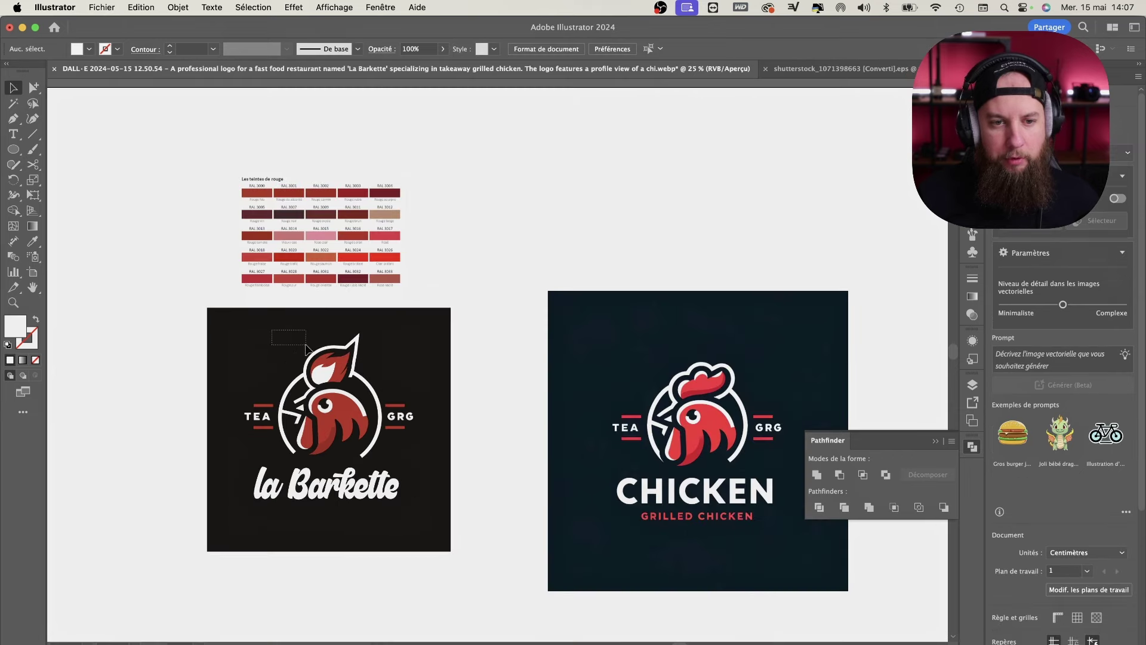
left_click_drag(282, 329, 324, 393)
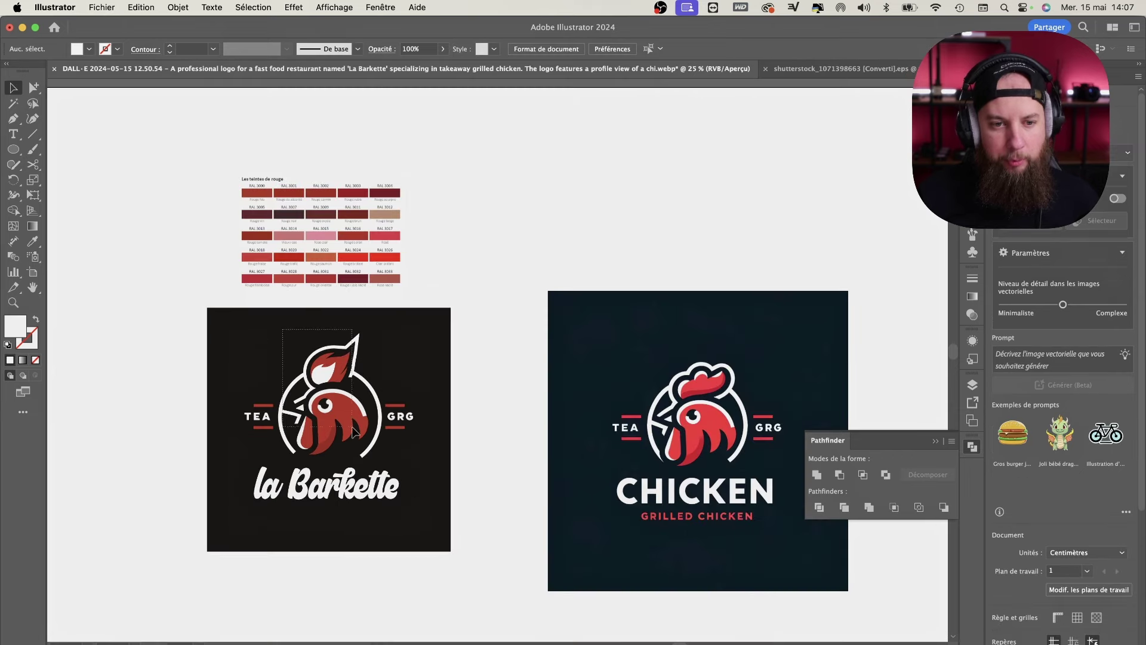
left_click_drag(354, 431, 374, 451)
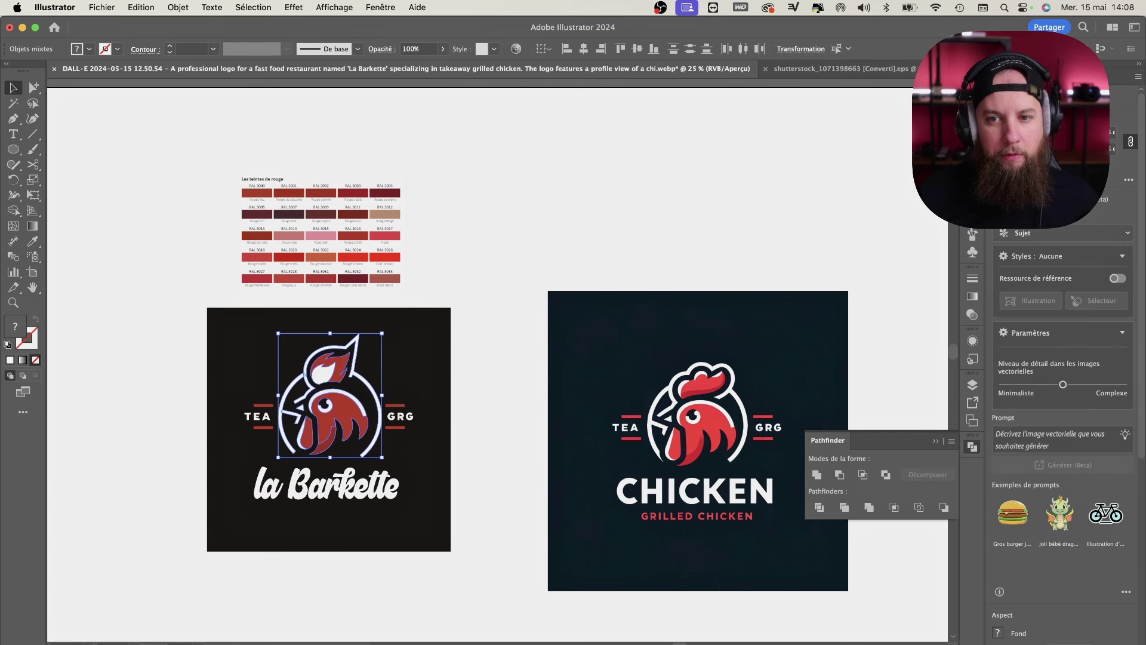
key("super+z")
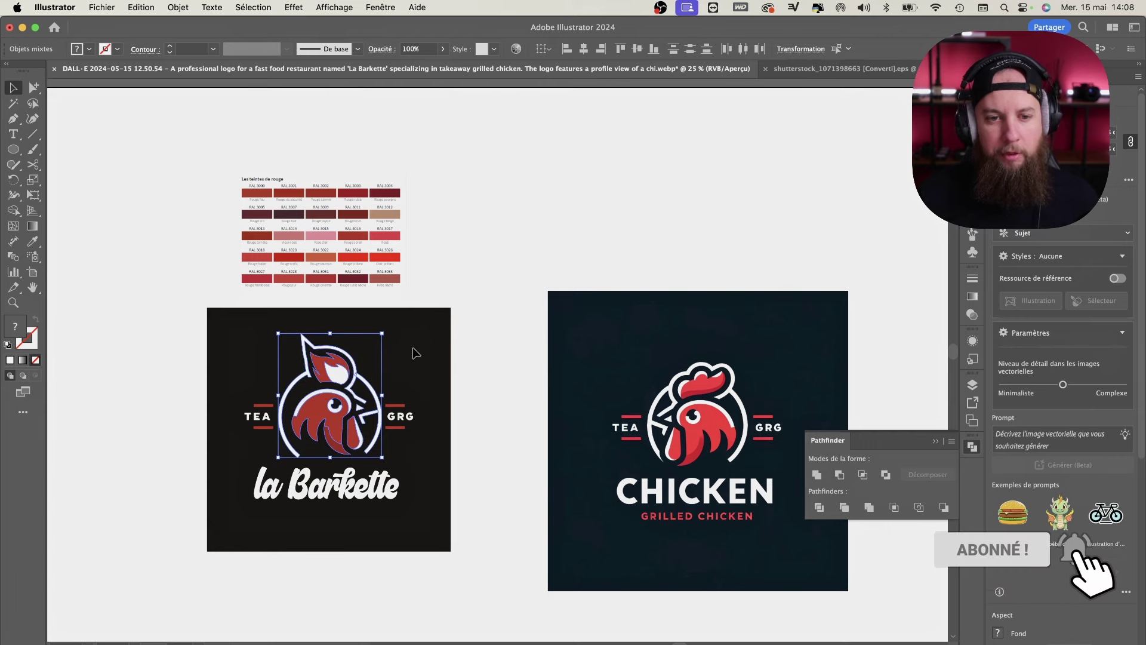
left_click(416, 352)
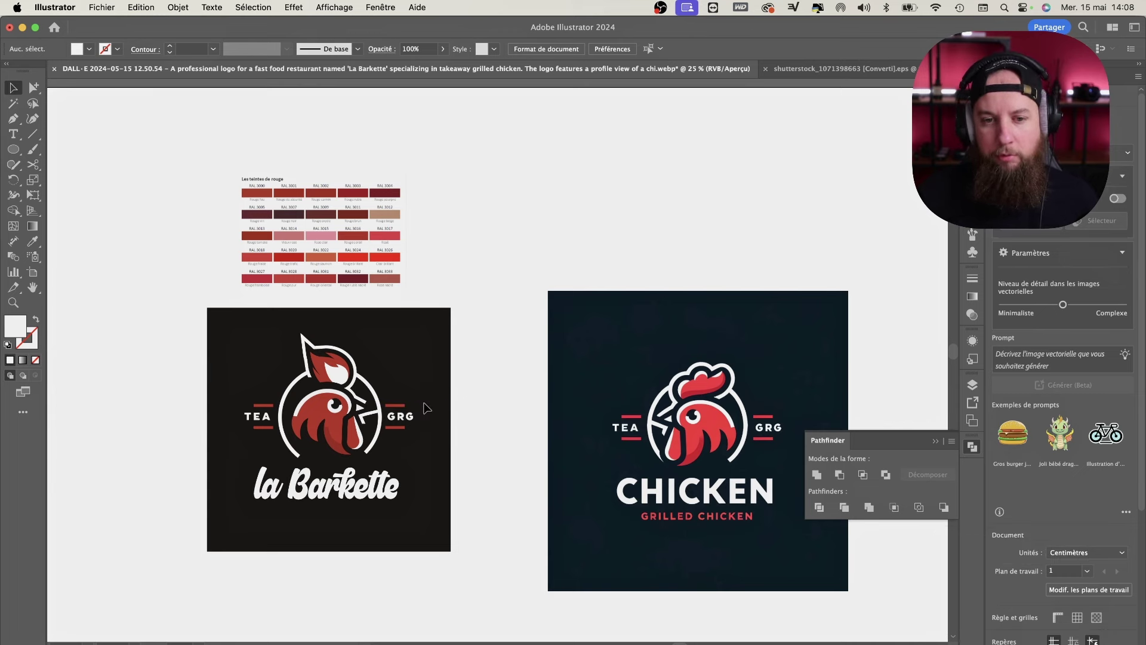
key("ctrl+plus")
key("alt+Tab")
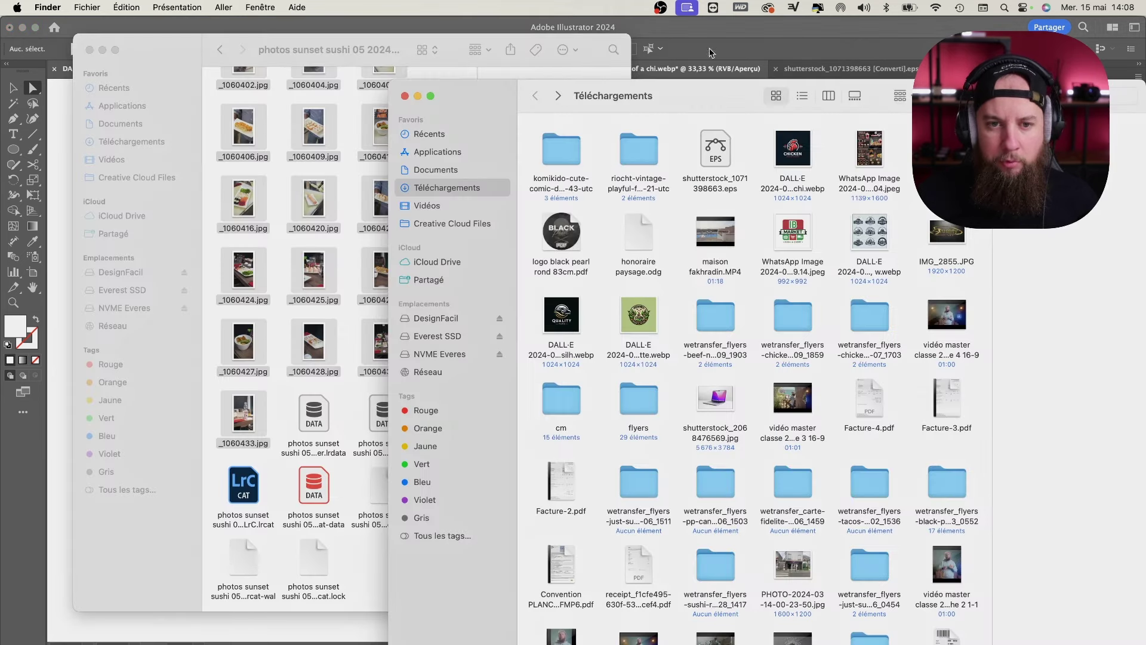
left_click(687, 74)
left_click(372, 472)
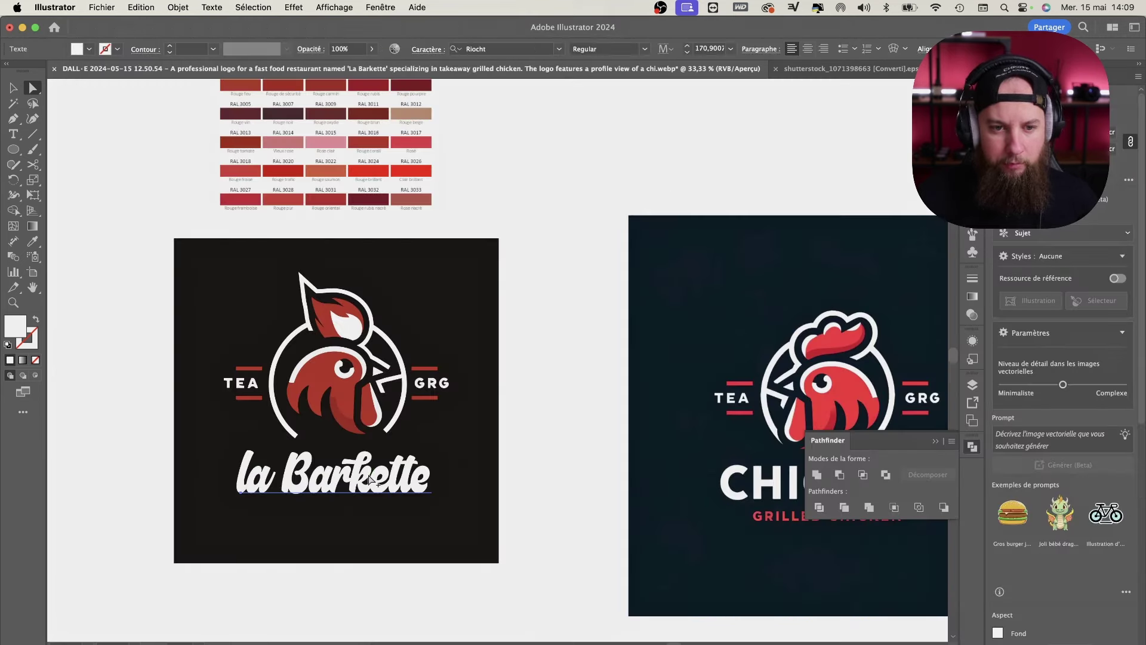
Duplicate the wordmark below itself, set the copy in Komikido with All Caps.
left_click_drag(334, 472, 334, 528)
left_click(502, 49)
type("kmo")
key("BackSpace")
key("BackSpace")
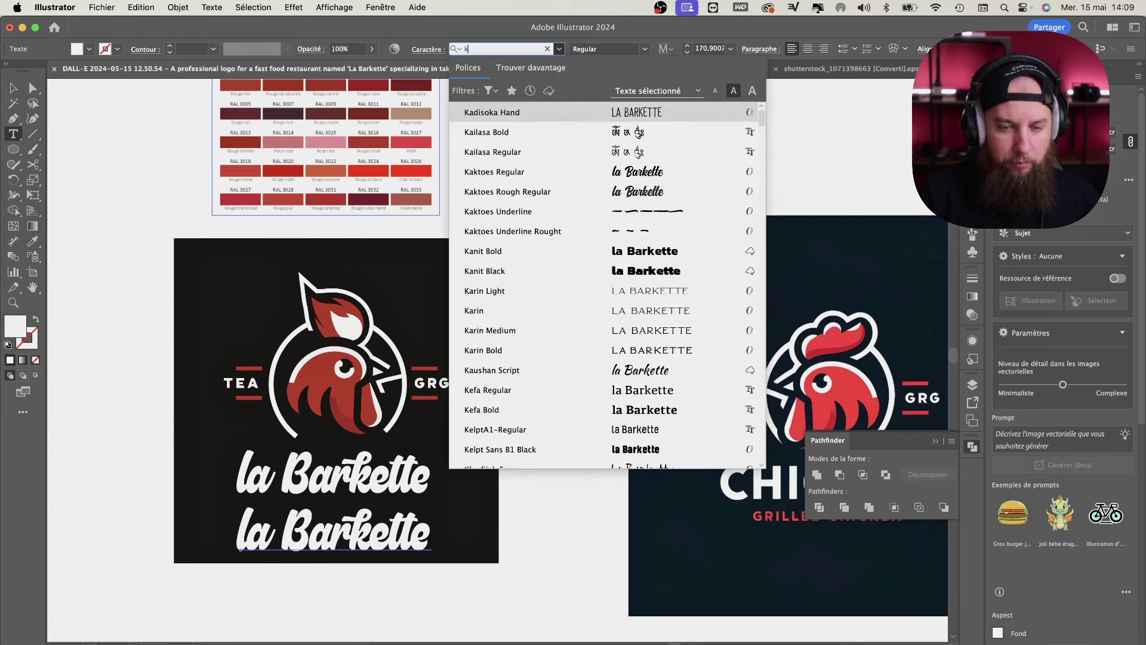
type("om")
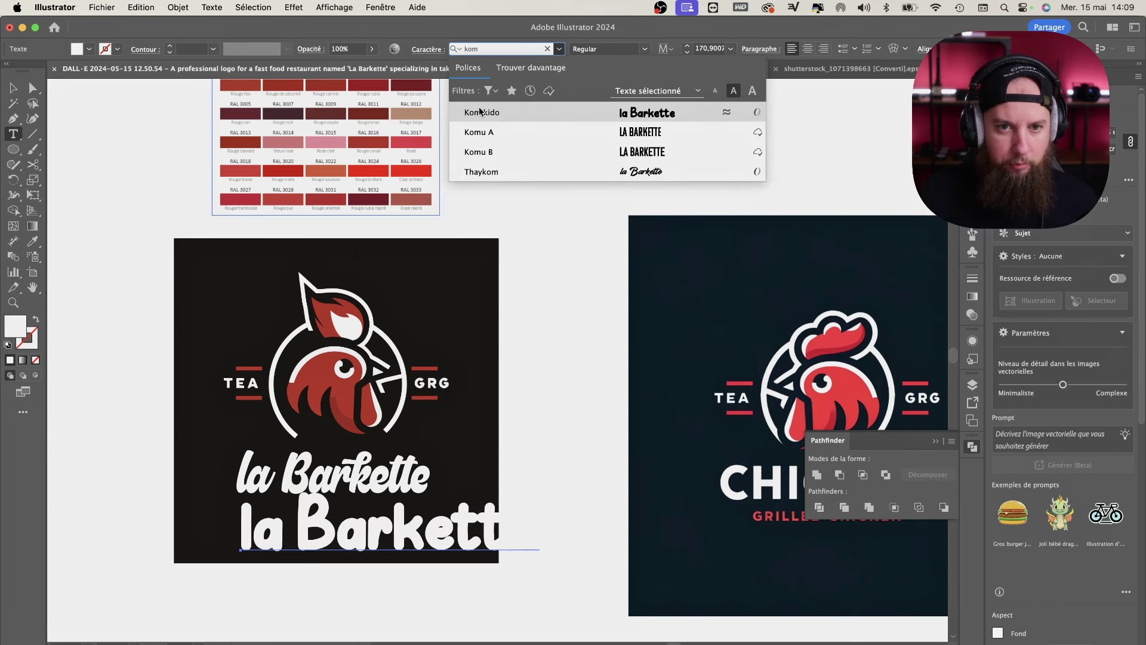
left_click(481, 112)
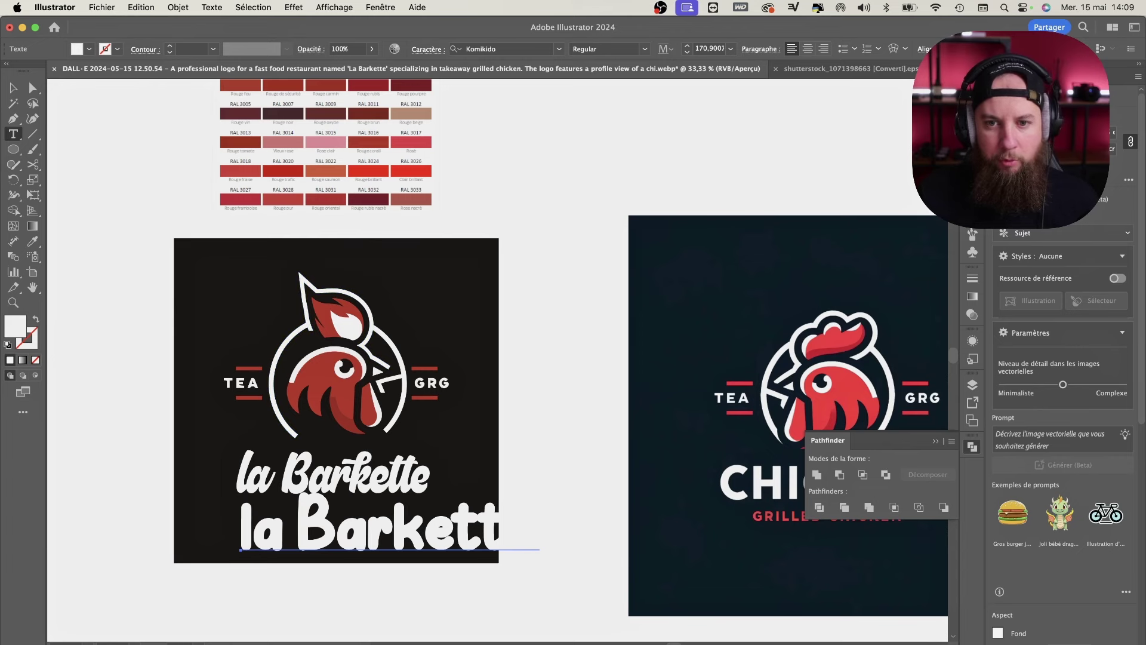
key("super+t")
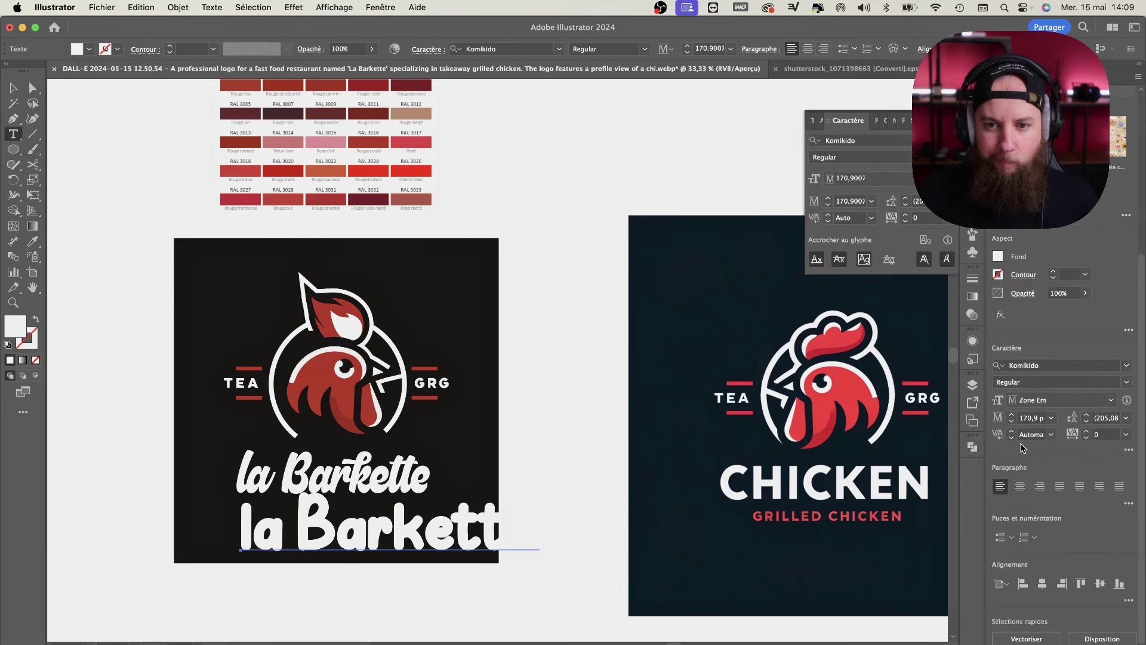
left_click(1129, 449)
left_click(989, 366)
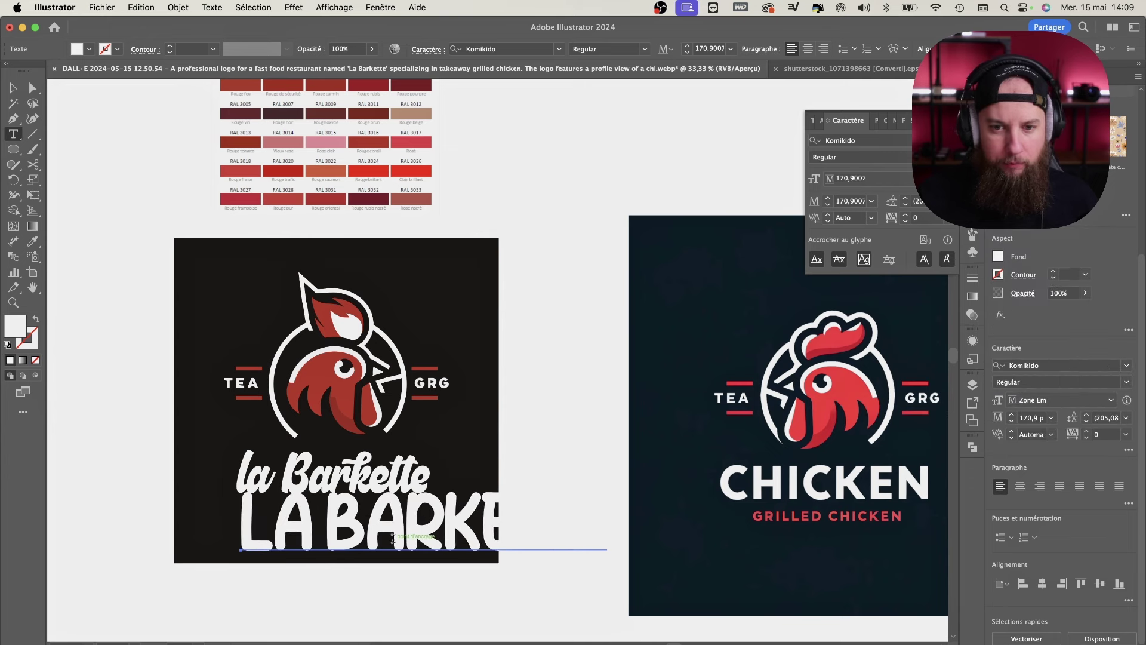
left_click(10, 89)
left_click_drag(398, 548, 304, 556)
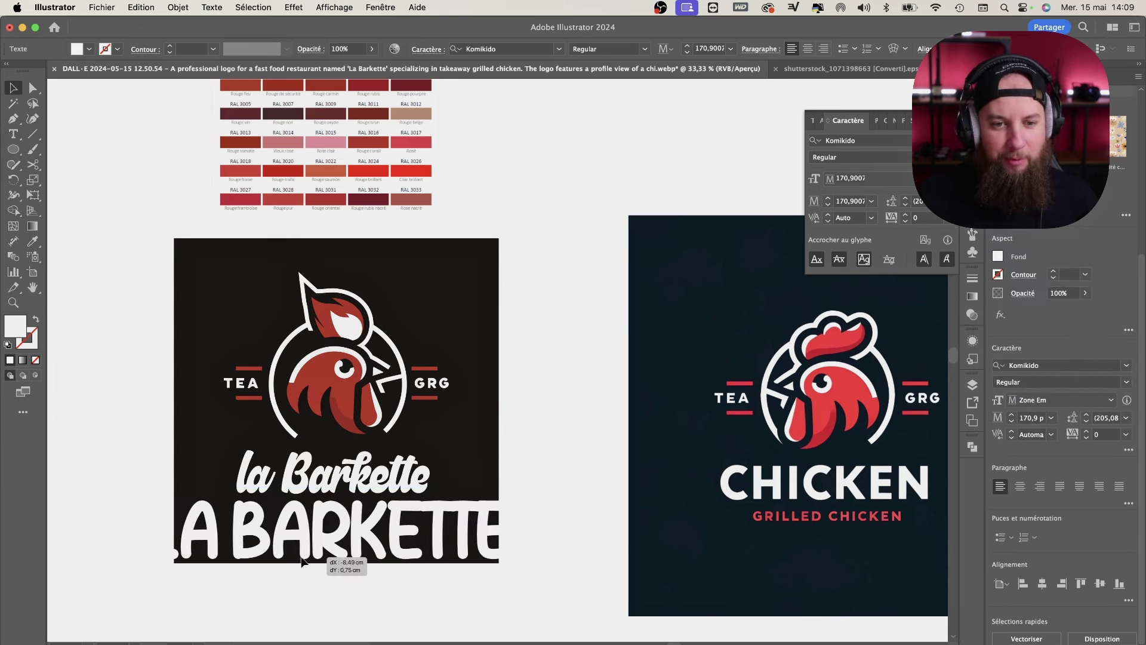
Set the CHICKEN GRILL tagline in Montserrat Bold, shrunk to about 35.6 pt under the wordmark.
left_click(866, 141)
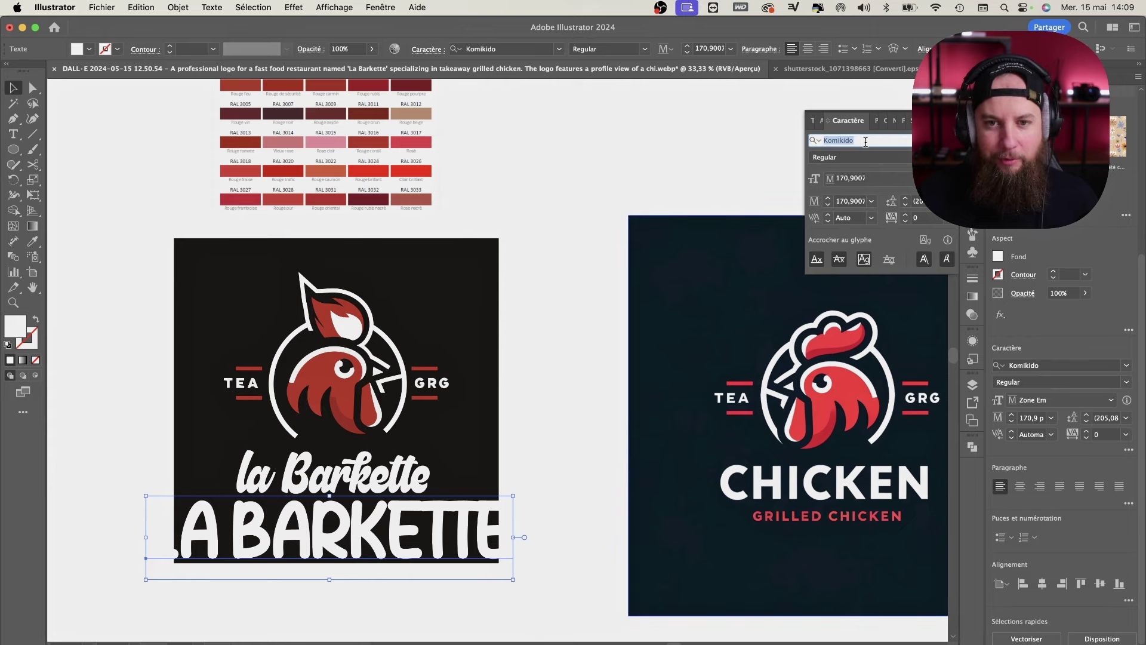
type("av")
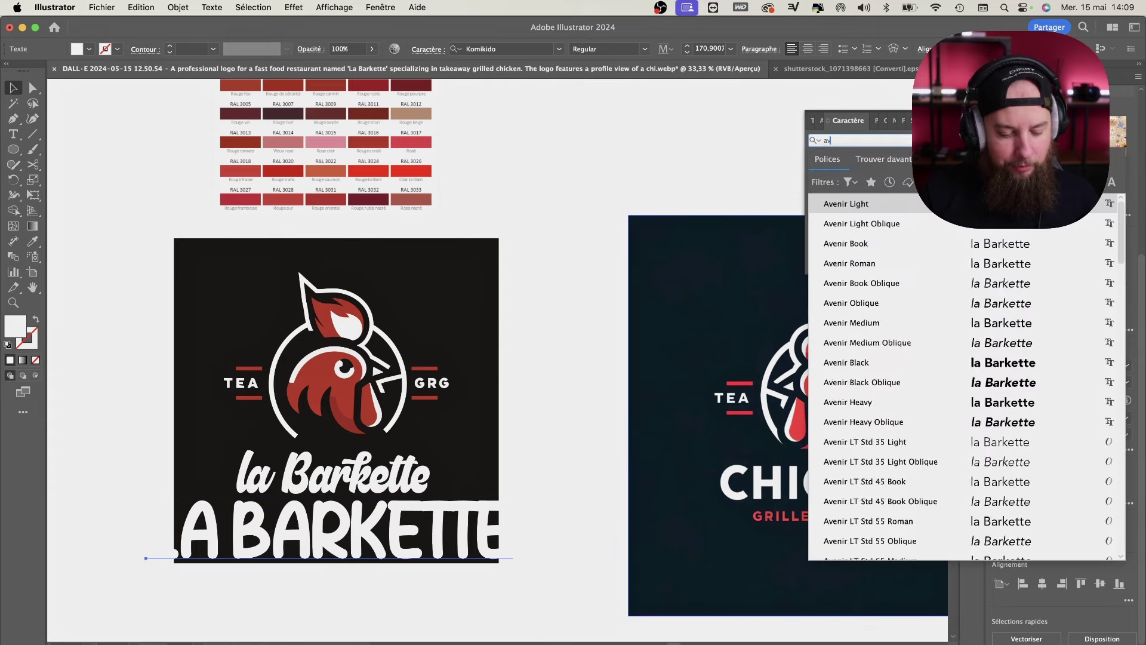
key("BackSpace")
key("BackSpace")
type("mont")
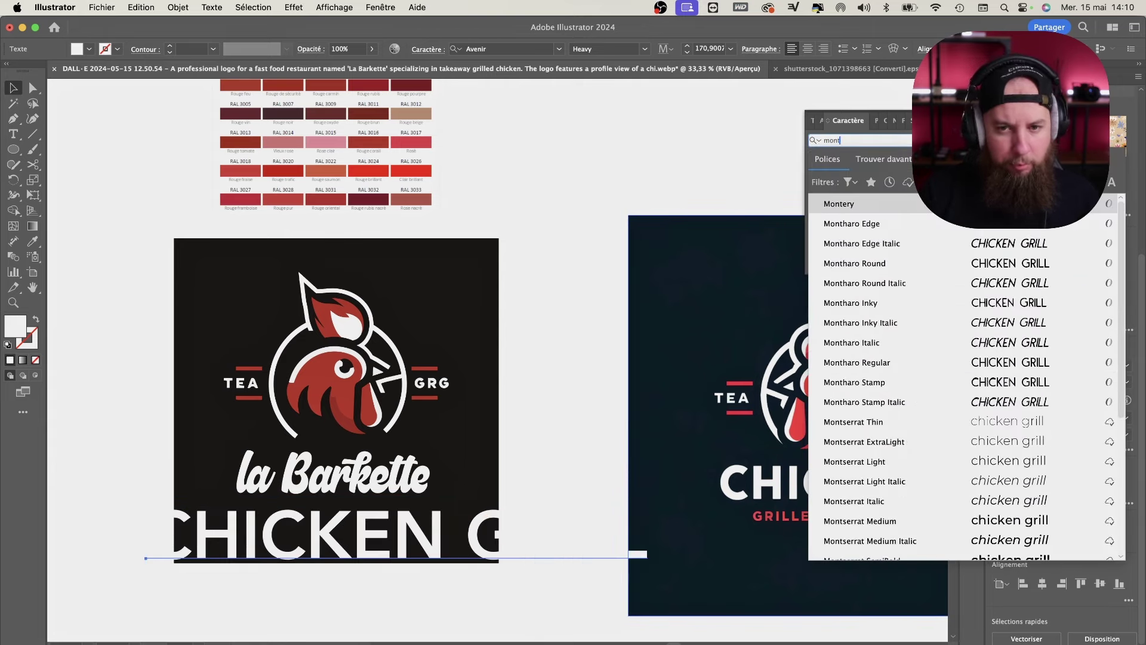
type("s")
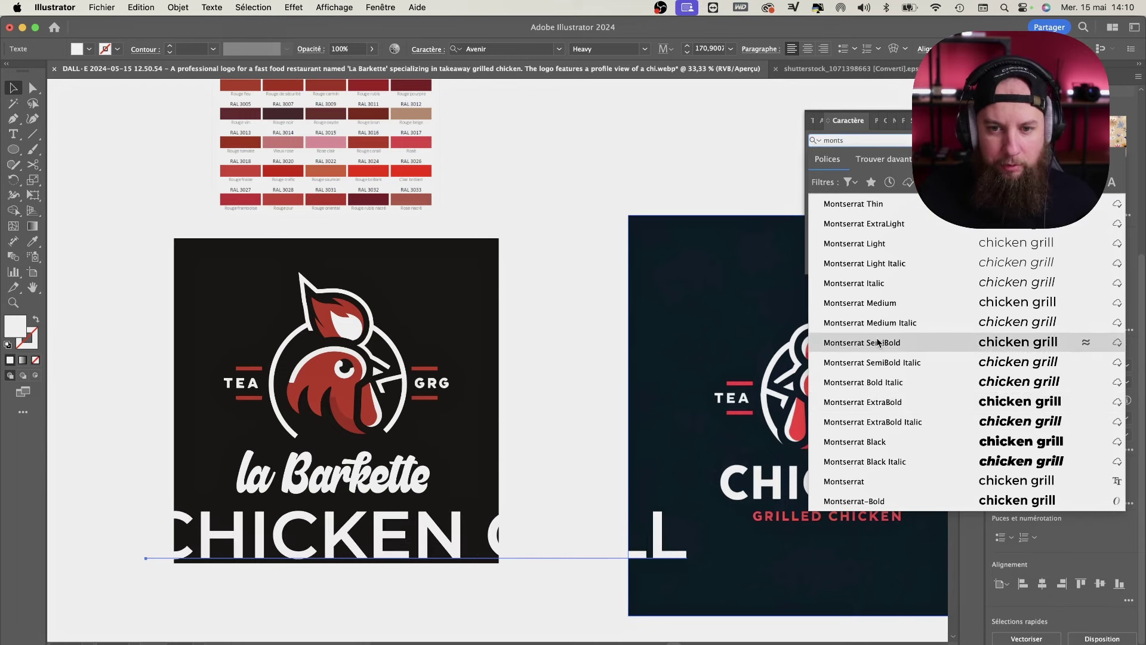
left_click(884, 502)
mouse_move(678, 558)
left_mouse_down()
mouse_move(475, 547)
mouse_move(354, 513)
left_mouse_up()
key("ctrl+shift+a")
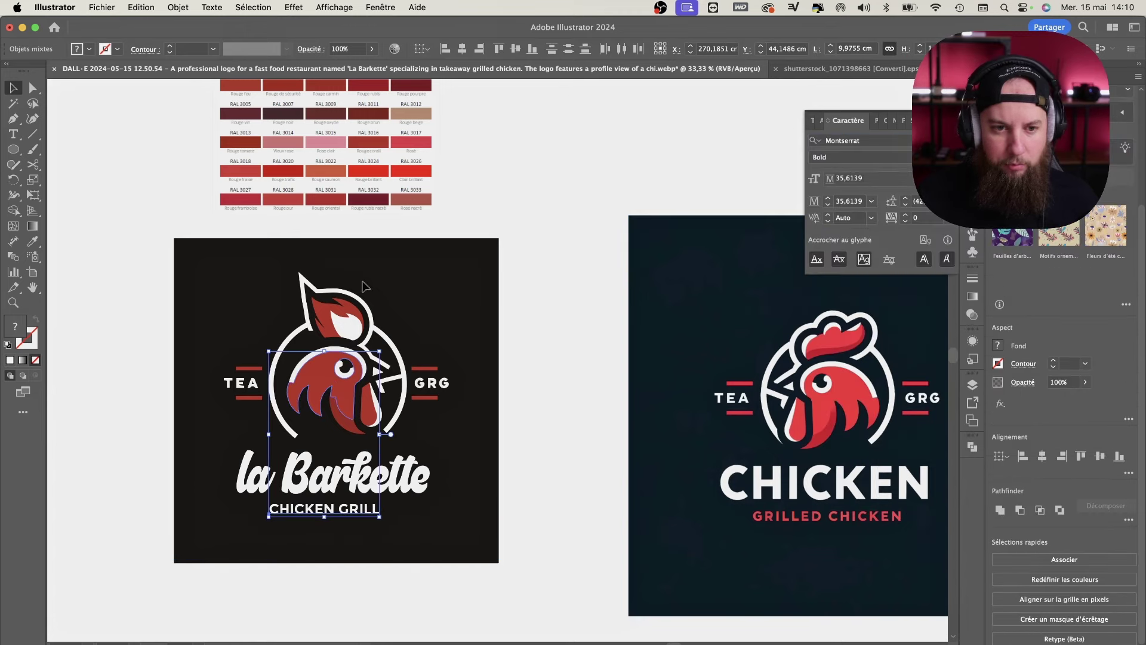
Colour the CHICKEN GRILL tagline with the rooster's red using the Eyedropper.
left_click_drag(394, 423, 394, 425)
left_click(335, 508, "shift")
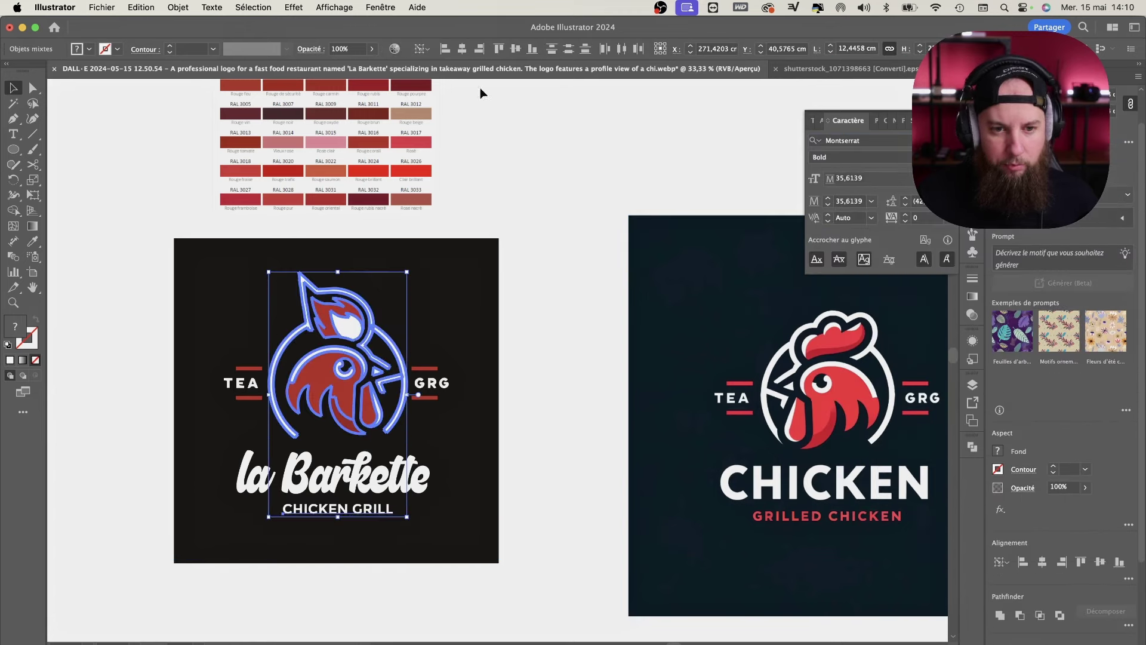
left_click(362, 537)
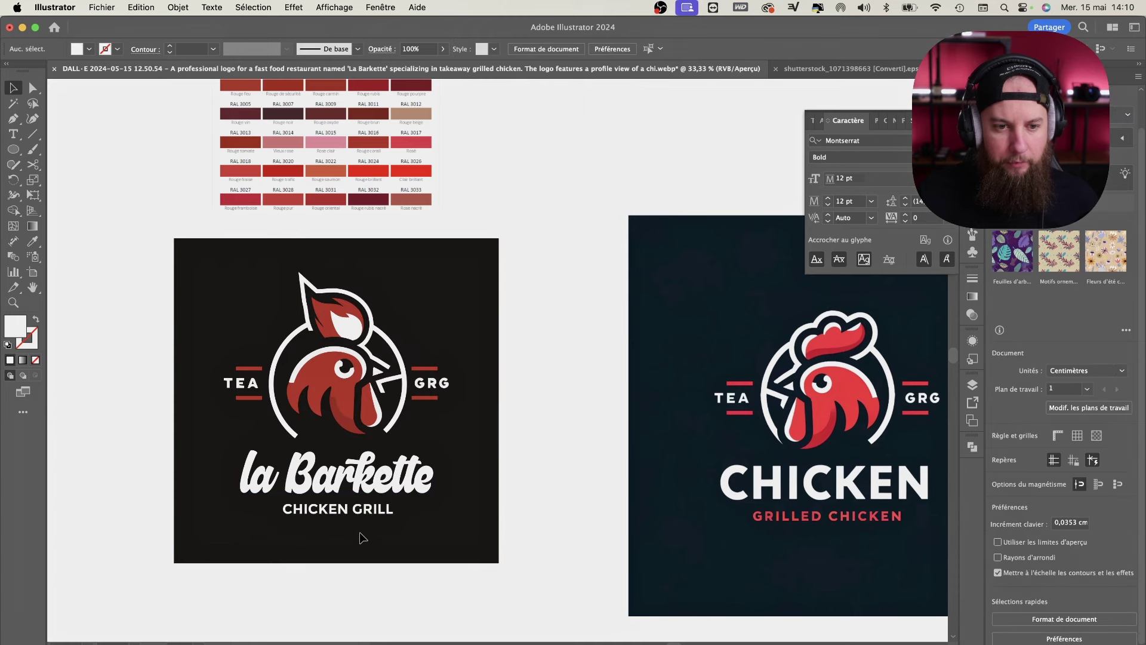
left_click(338, 510)
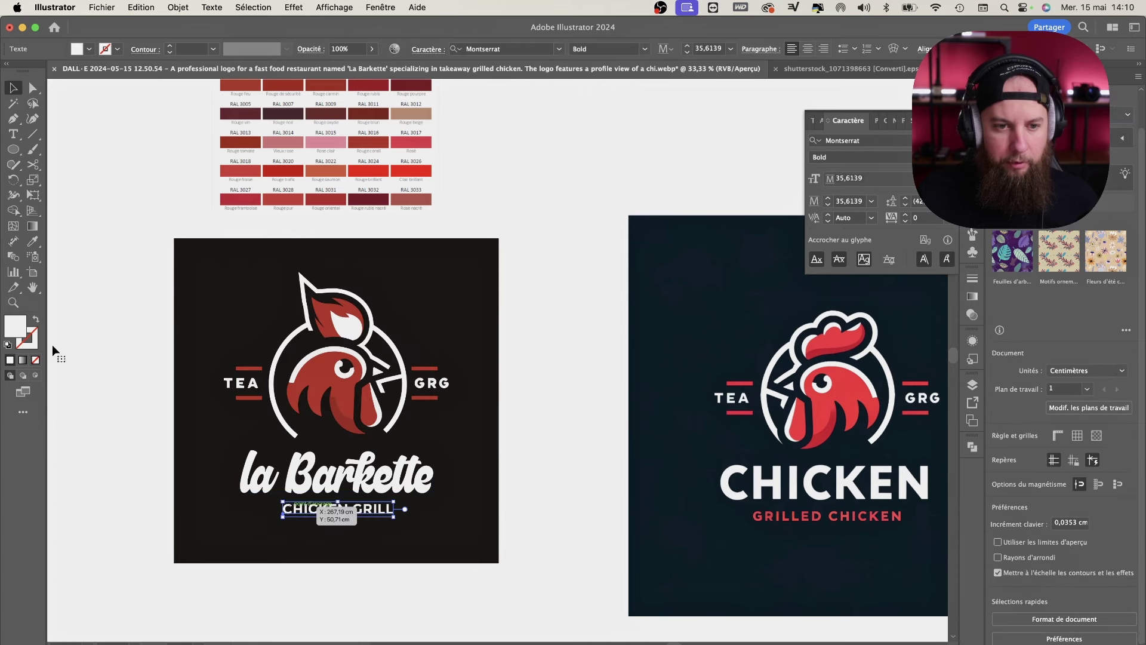
left_click(30, 241)
left_click(314, 378)
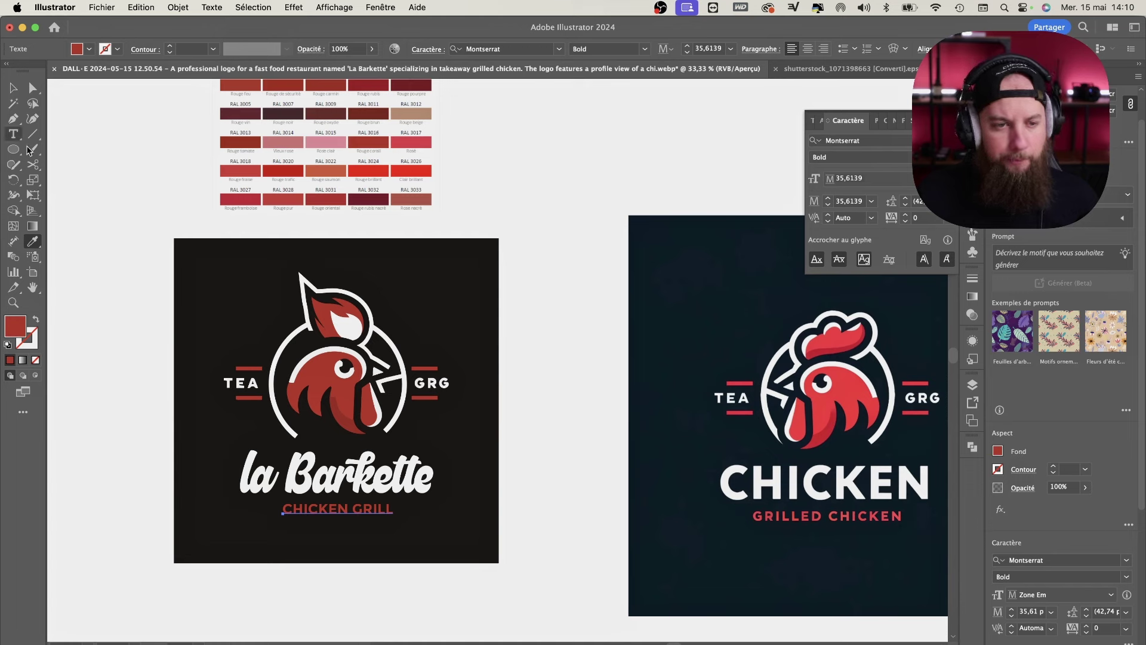
Delete the TEA side label and select the GRG label.
left_click(30, 88)
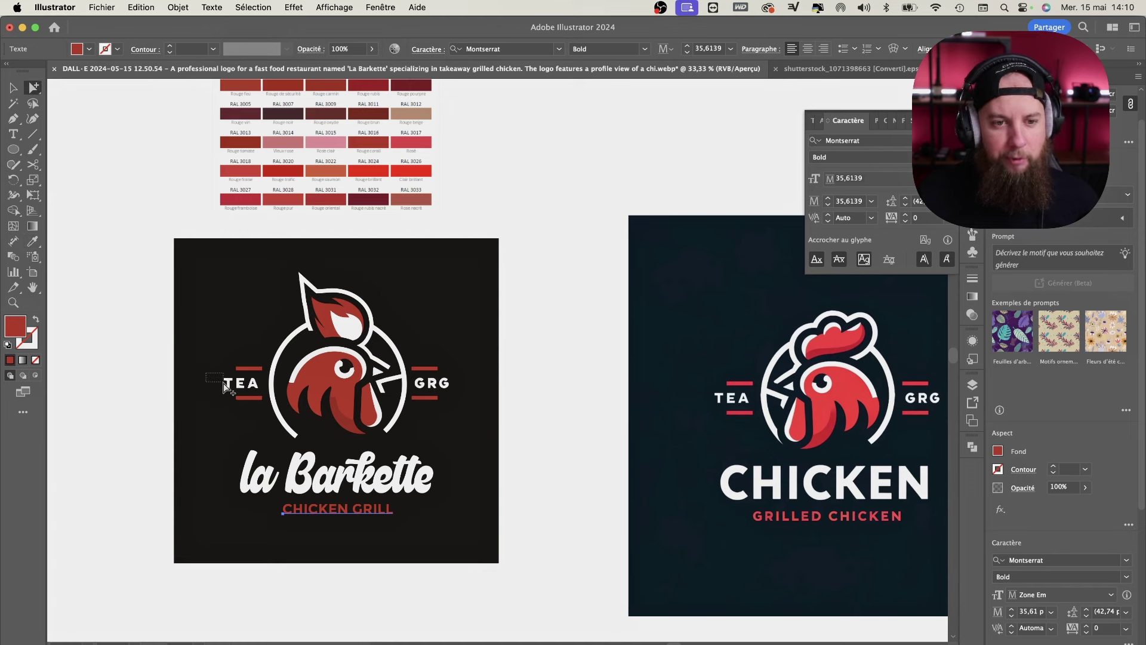
left_click(250, 389)
key("Delete")
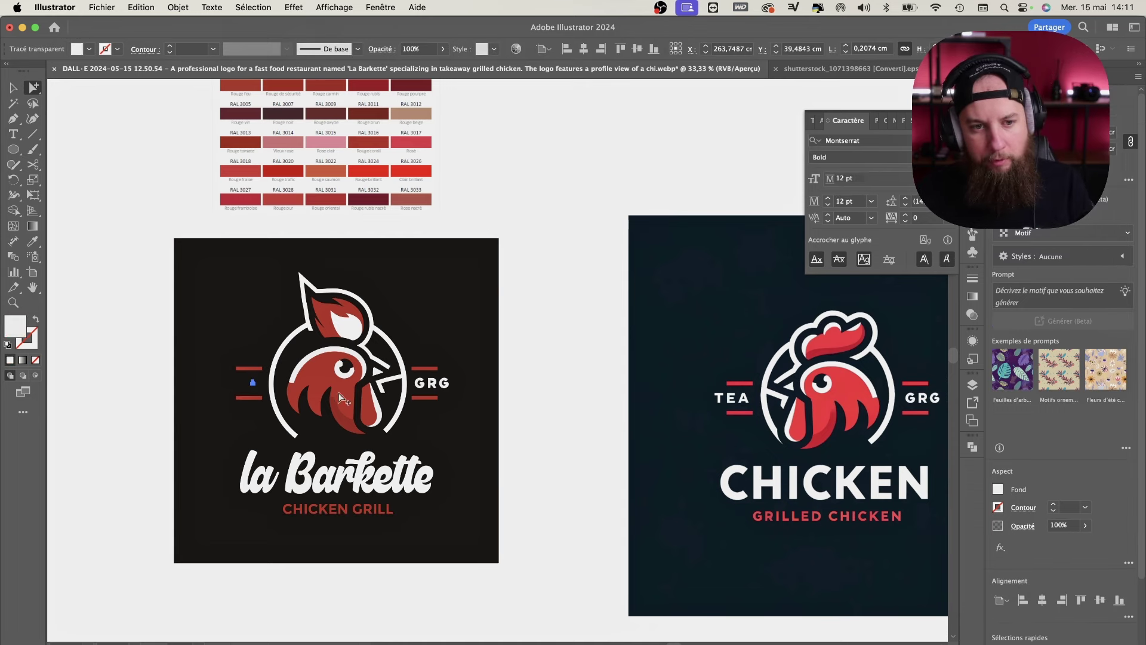
left_click(422, 389)
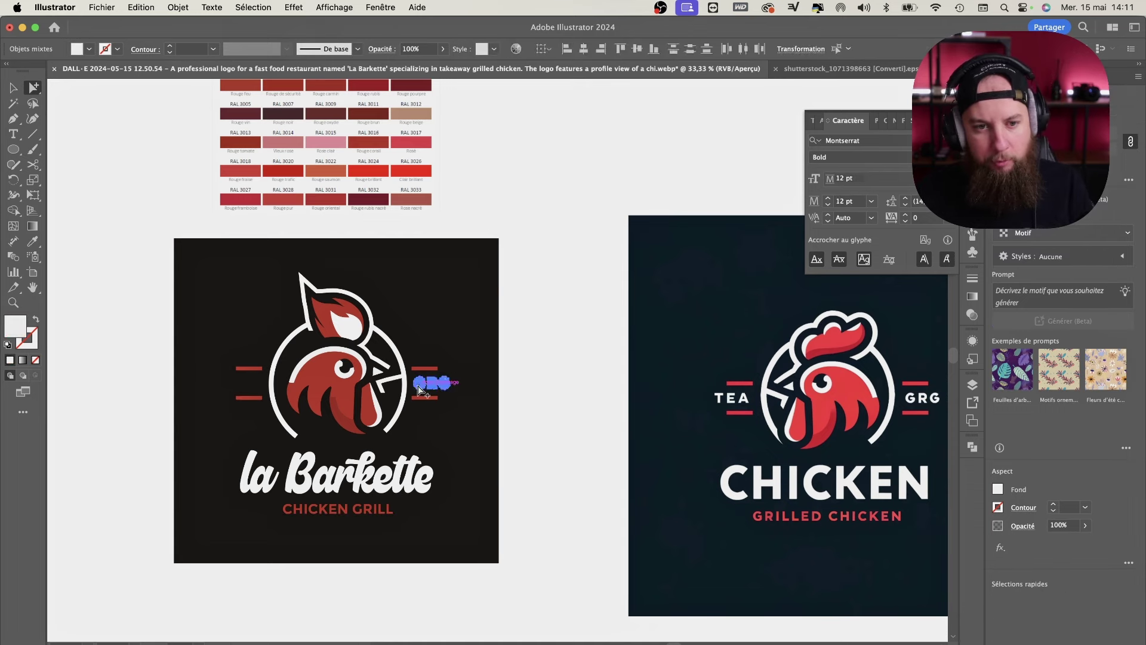
Make the left '20' label white at 40 pt.
double_click(15, 323)
left_click_drag(678, 316, 668, 308)
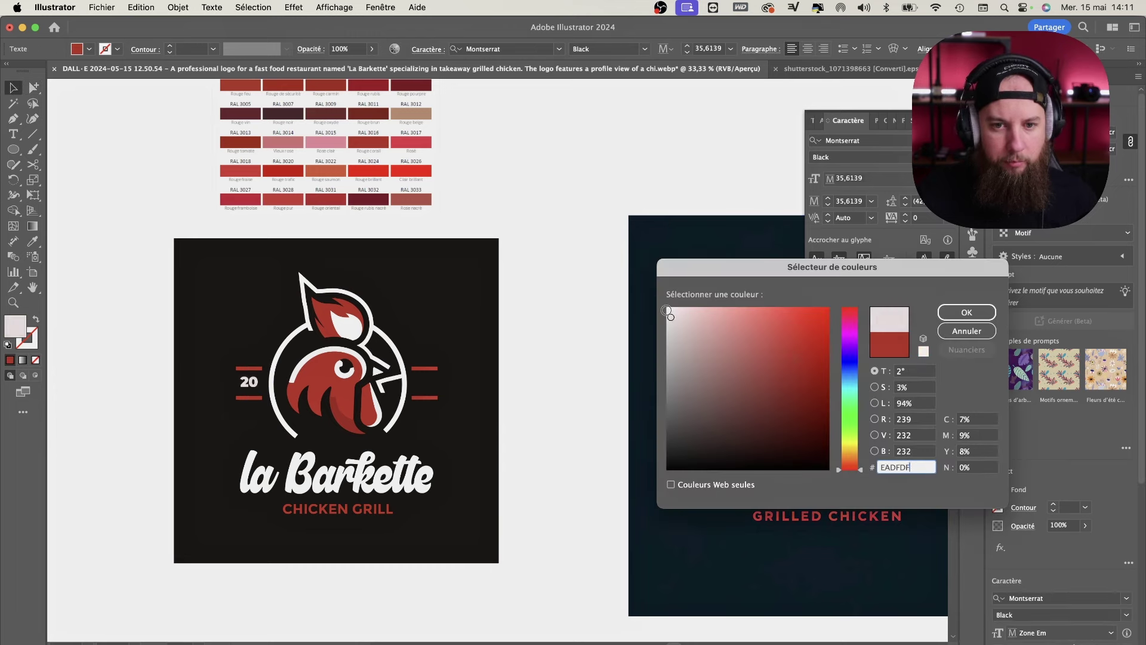
key("Return")
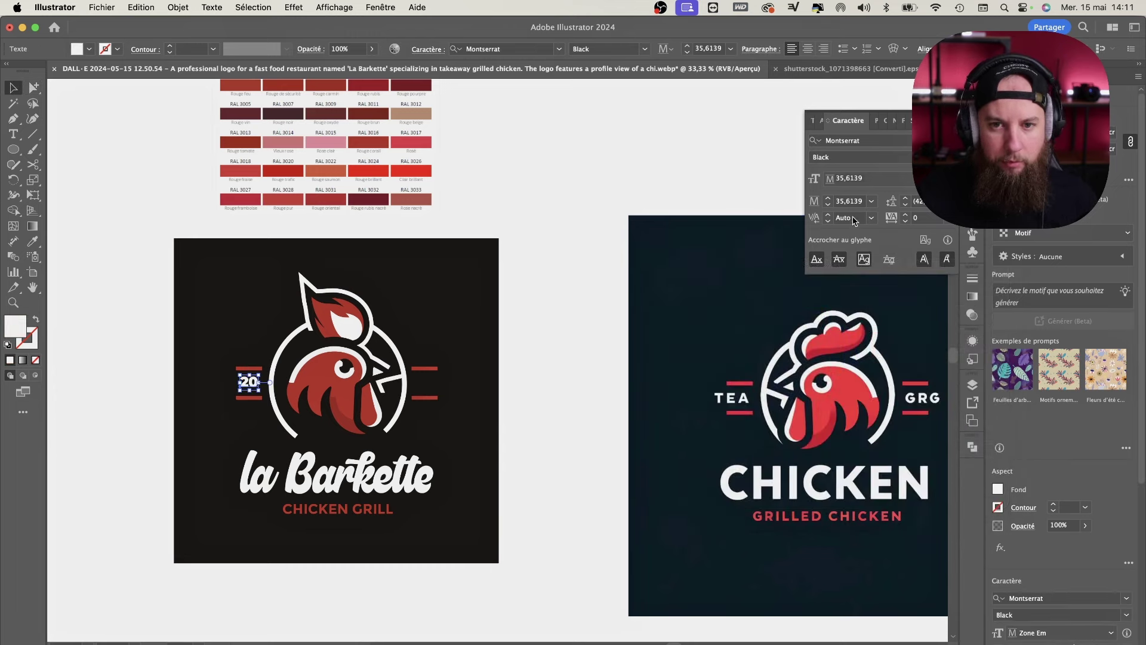
double_click(844, 202)
type("40")
key("Return")
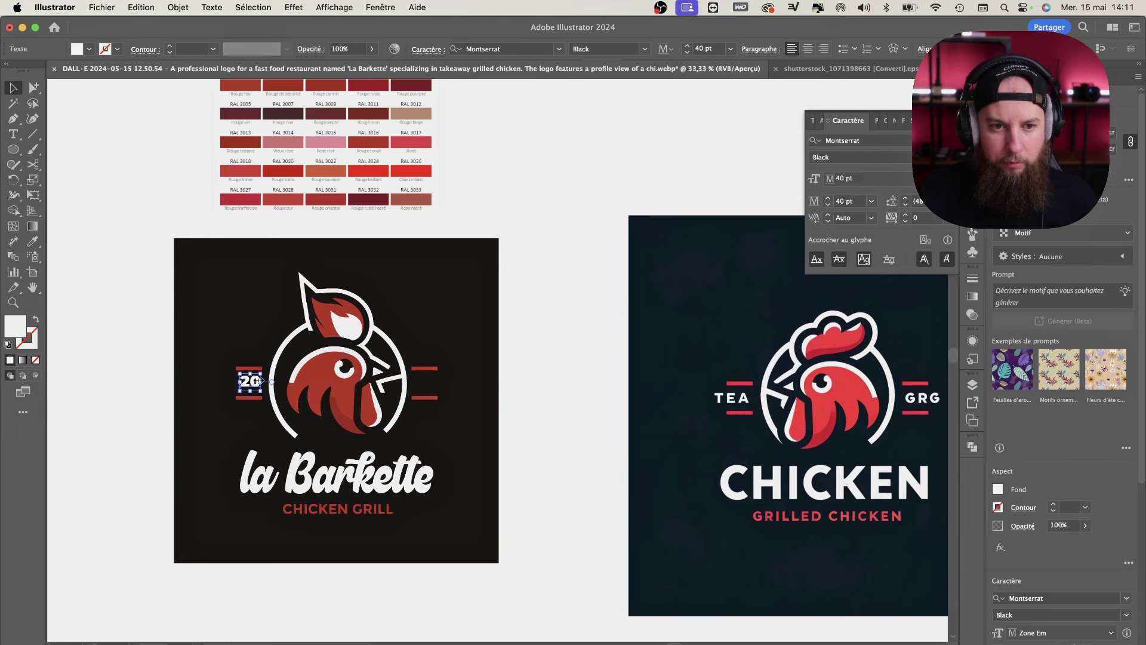
Copy the label onto the right-hand bars and change it to '24'.
left_click_drag(250, 382, 429, 383)
double_click(426, 382)
type("24")
key("Escape")
left_click(134, 259)
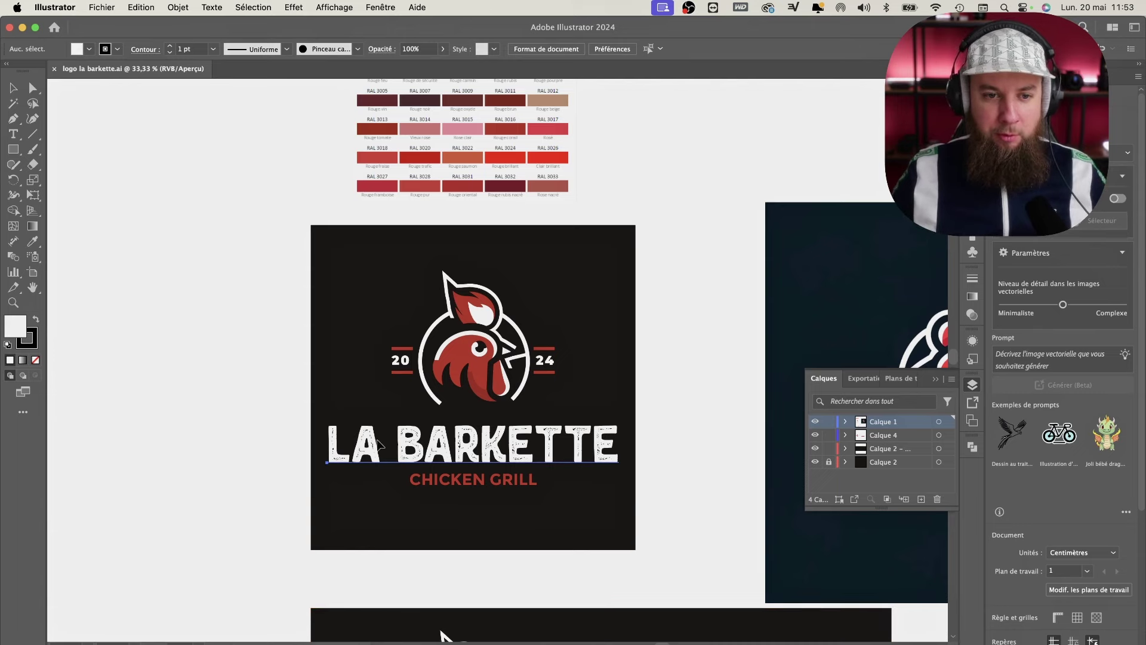
Select the LA BARKETTE wordmark and search the font field for 'fars' to preview Farson styles.
left_click(379, 447)
scroll(483, 445, "up", 1)
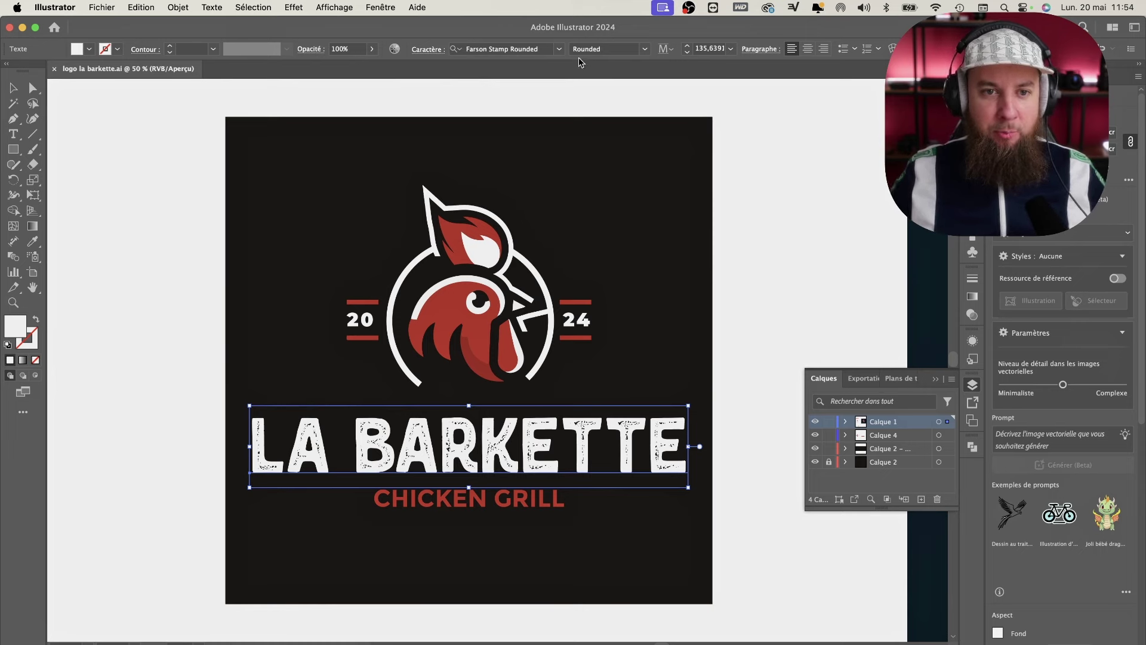
left_click(540, 50)
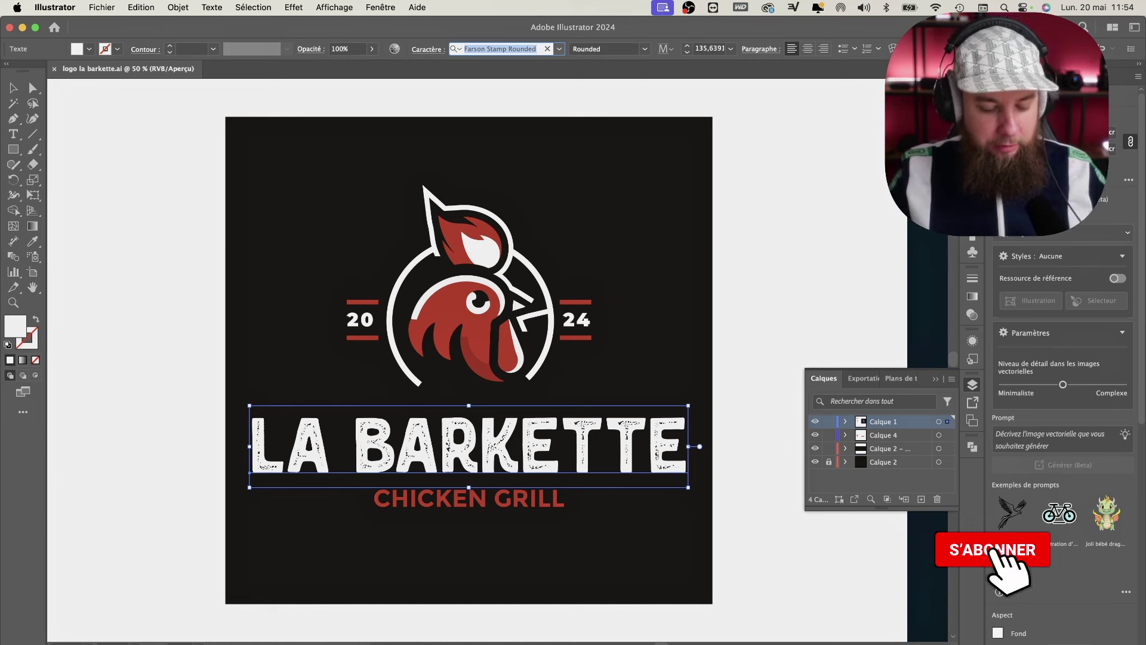
type("fars")
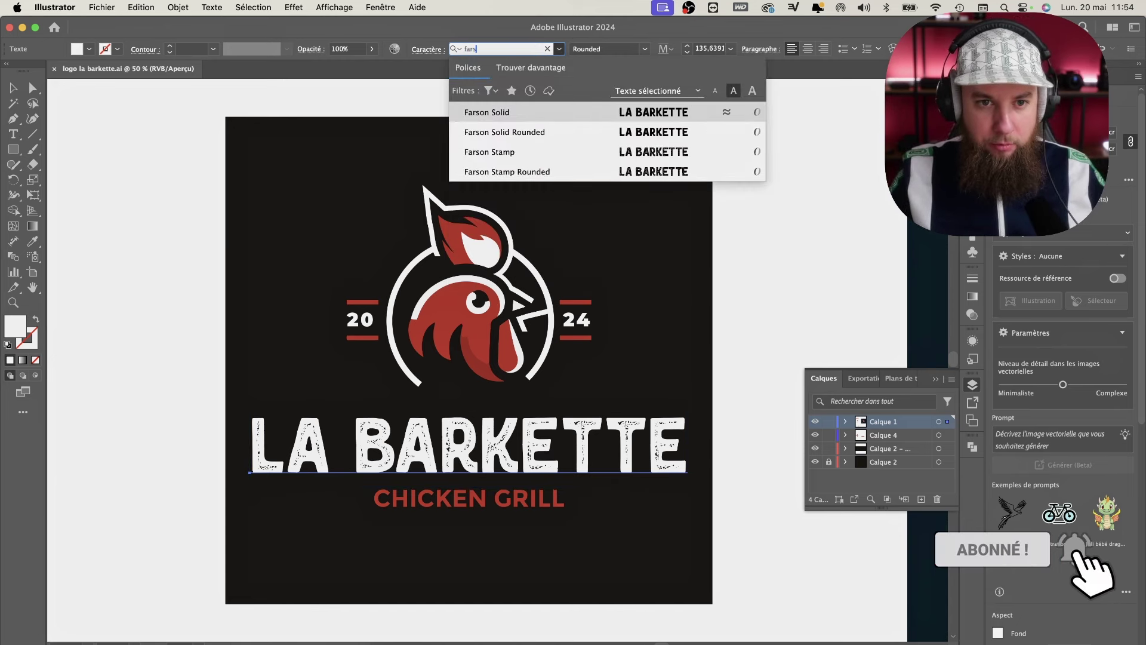